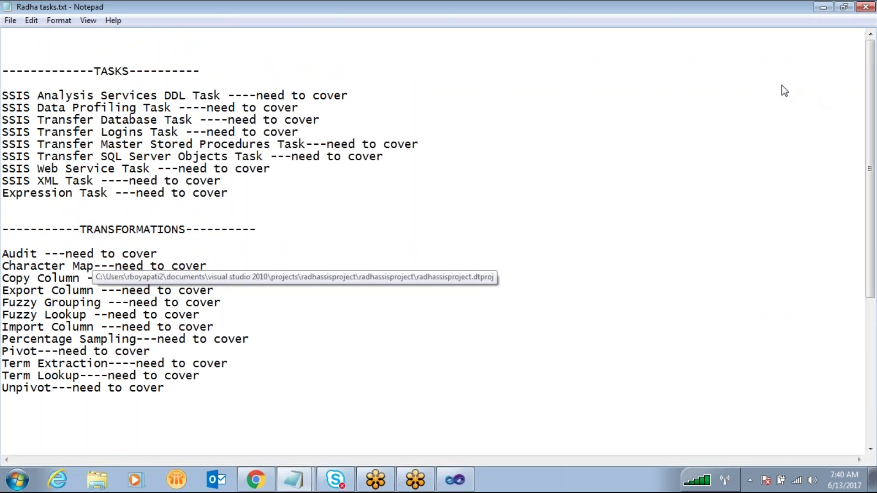
Step: Review the list of transformations still to cover, highlighting Character Map, Copy Column, Export Column and Audit
click(858, 30)
click(364, 245)
scroll(364, 246, down, 3)
scroll(61, 326, up, 1)
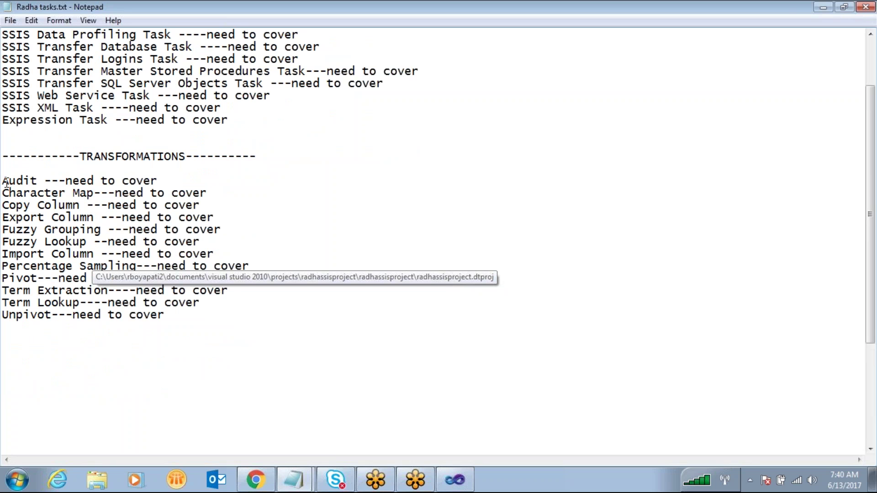
drag(97, 197, 4, 194)
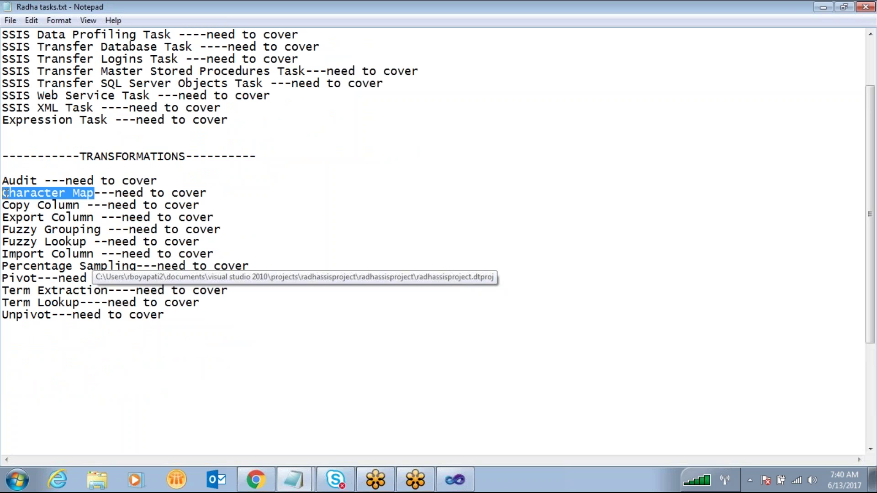
drag(87, 208, 3, 206)
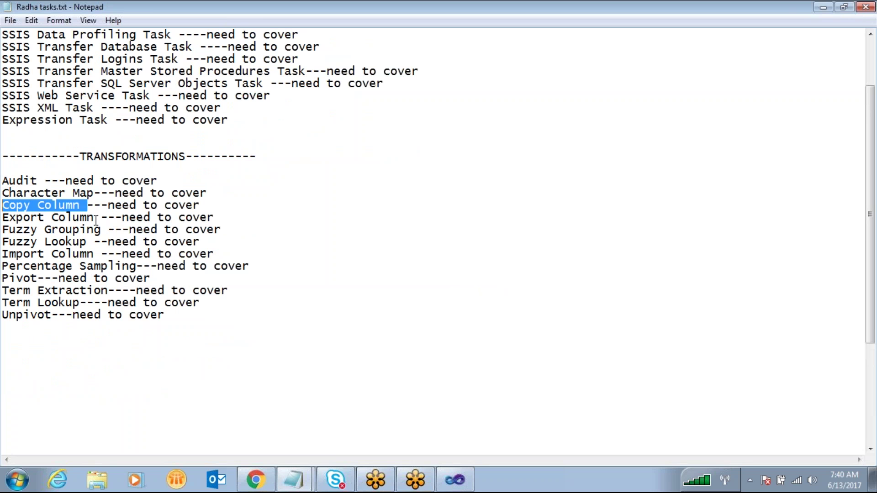
drag(95, 218, 4, 218)
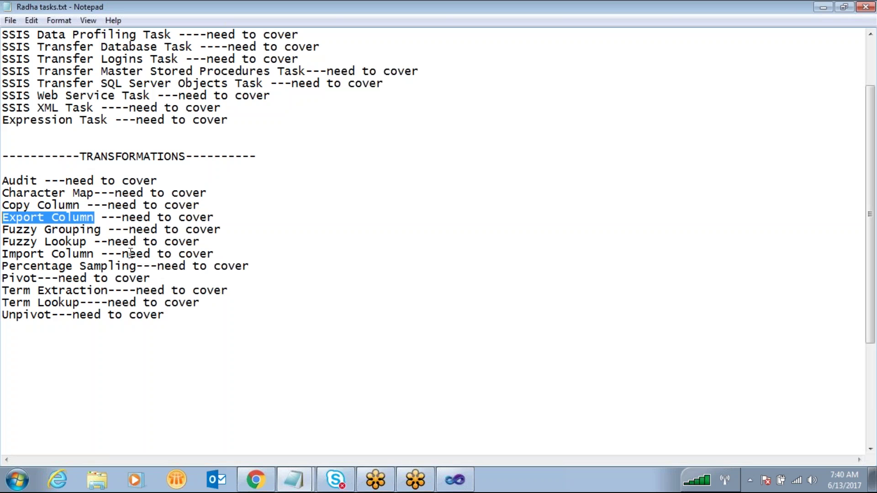
click(110, 336)
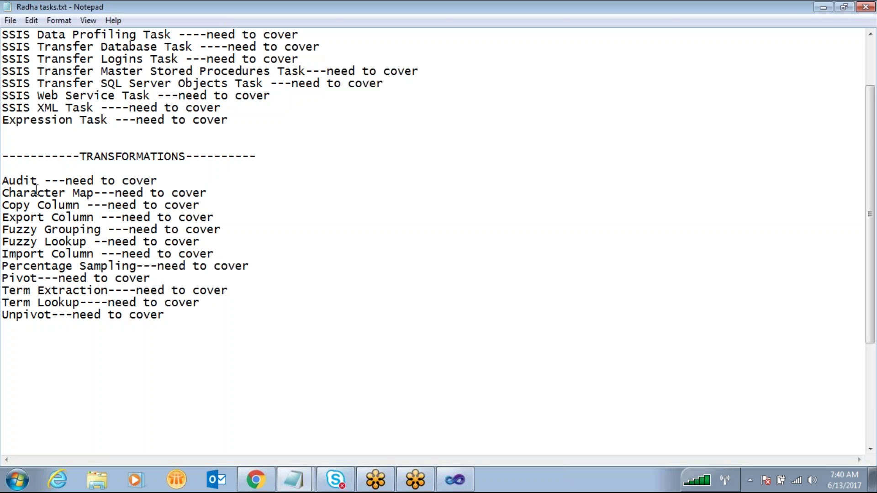
double_click(5, 182)
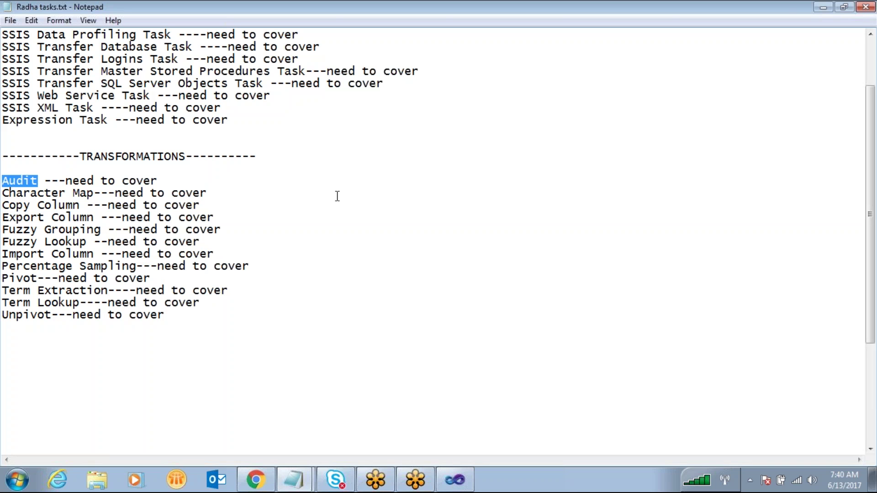
Step: Switch to the radhassisproject in Visual Studio and show the SSIS Toolbox
click(455, 482)
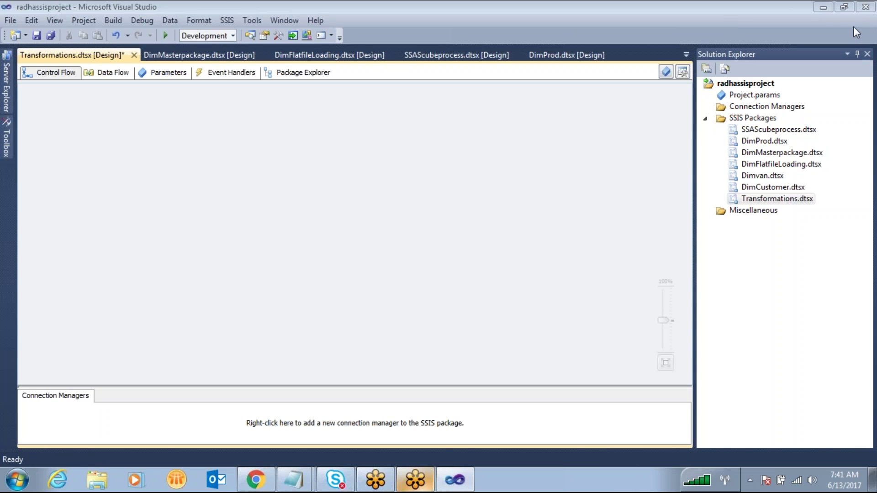
click(325, 163)
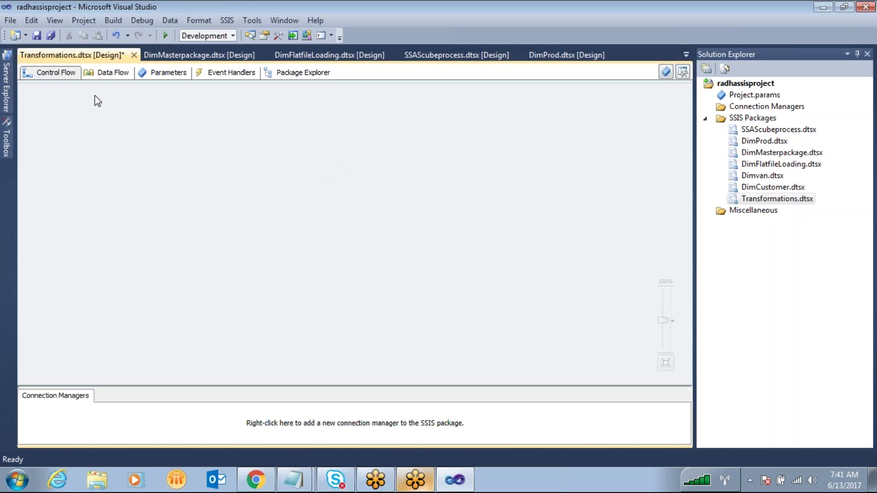
click(63, 24)
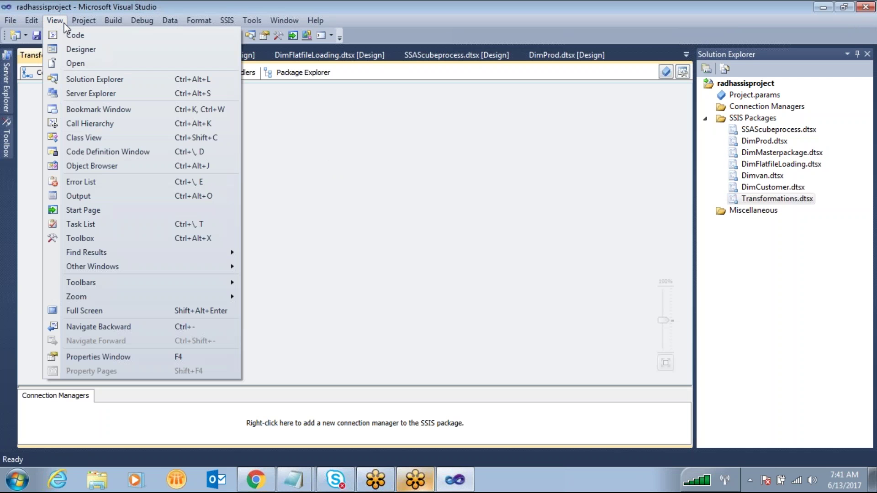
mouse_move(157, 270)
mouse_move(215, 273)
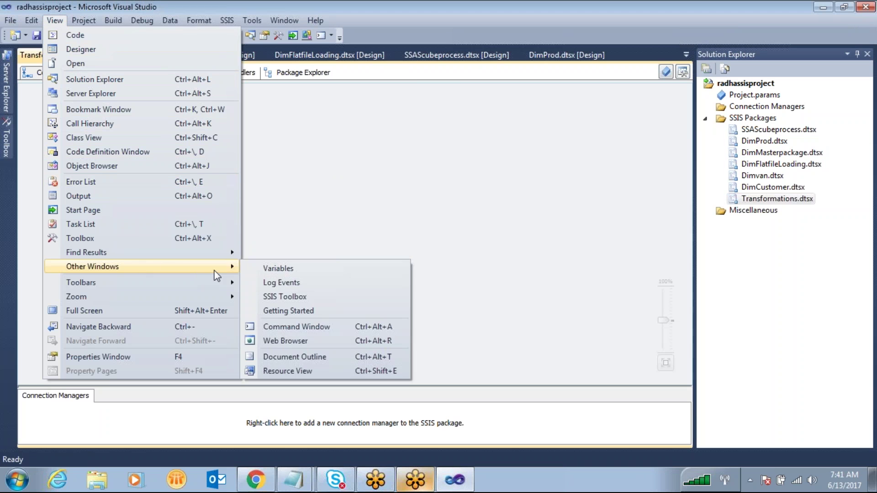
click(281, 297)
Step: Add a Data Flow Task to the Transformations.dtsx control flow and open its data flow
click(92, 85)
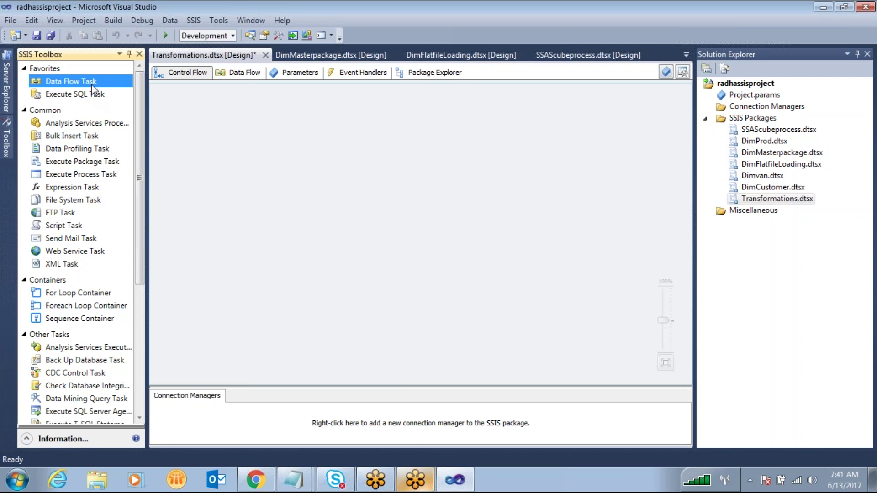
click(346, 145)
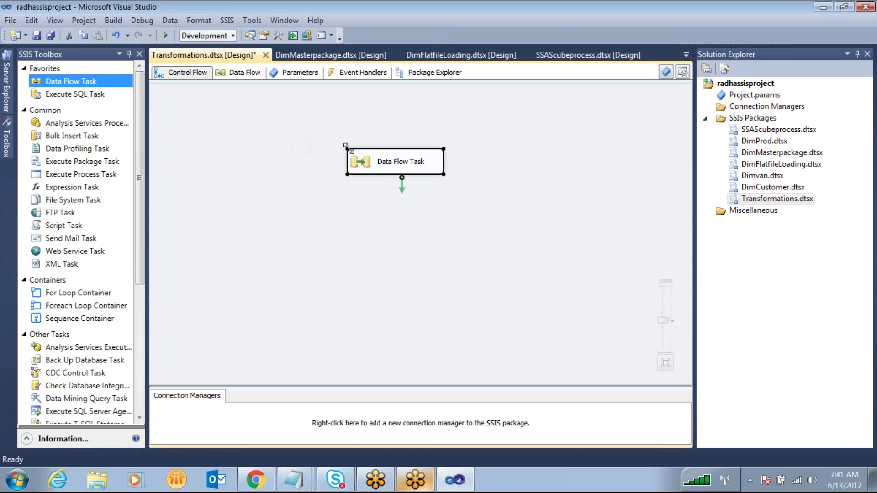
double_click(368, 161)
Step: Add an Audit transformation to the data flow
click(139, 192)
drag(140, 205, 138, 270)
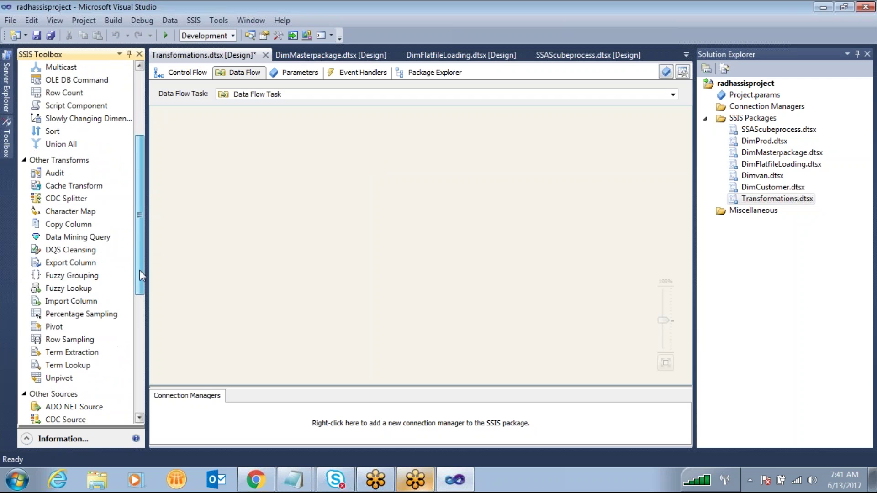
drag(60, 176, 340, 239)
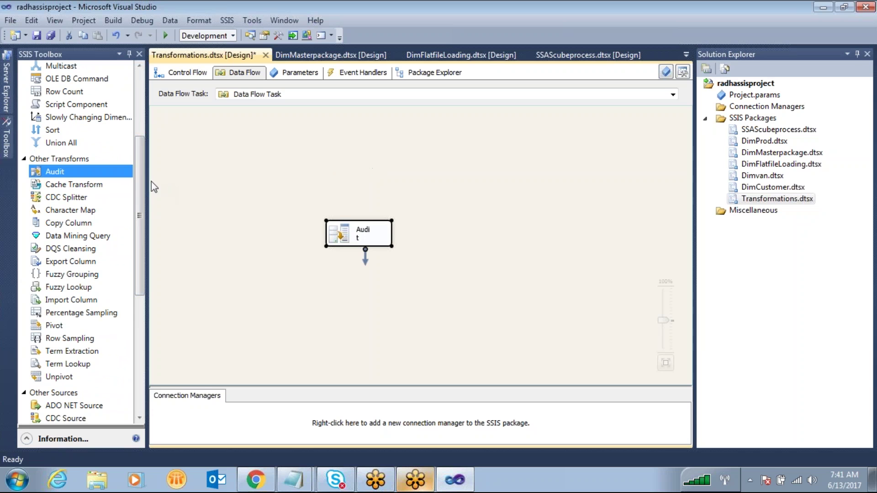
Step: Add an OLE DB Source above the Audit transformation and set its connection manager to LocalHost.MSBI2
drag(142, 197, 131, 302)
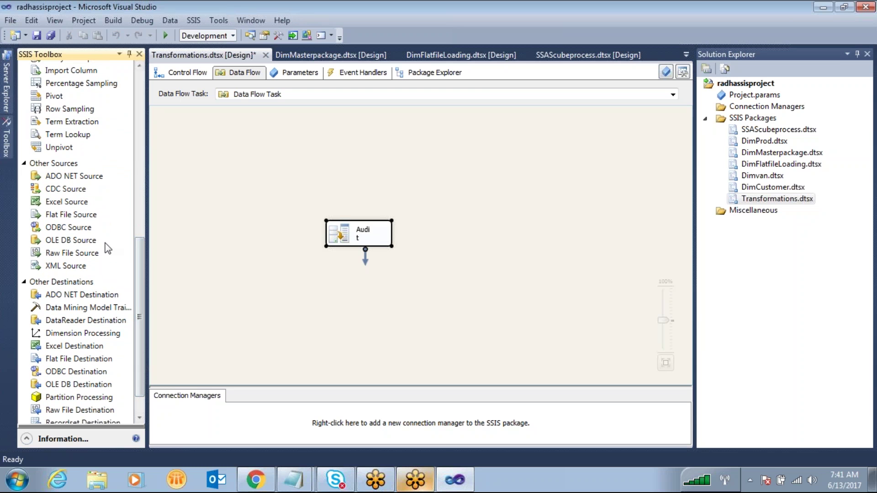
drag(78, 241, 324, 151)
double_click(339, 158)
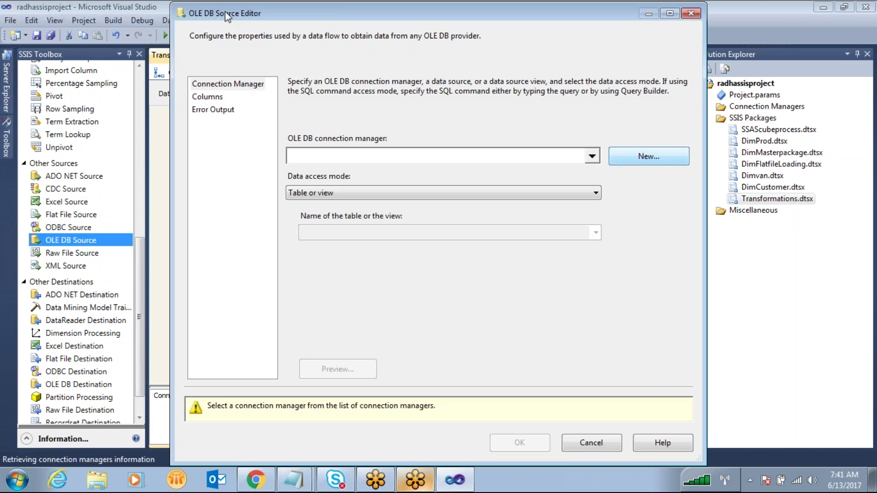
click(630, 157)
click(305, 165)
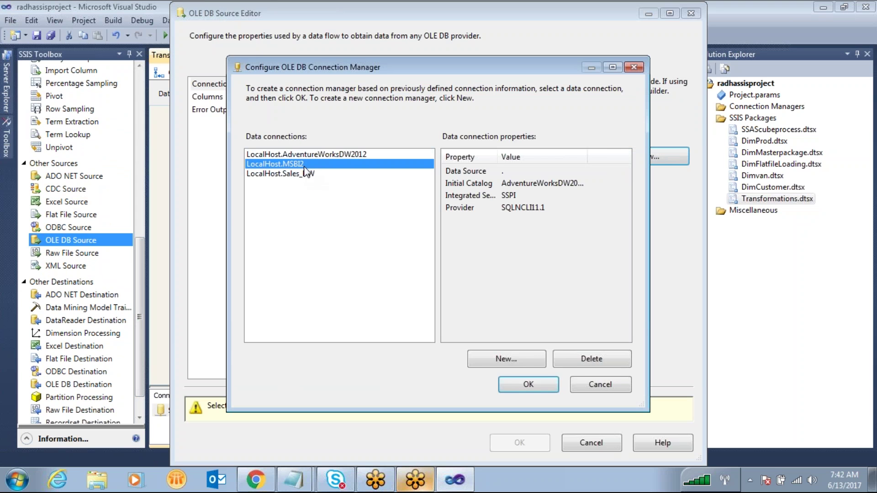
click(534, 386)
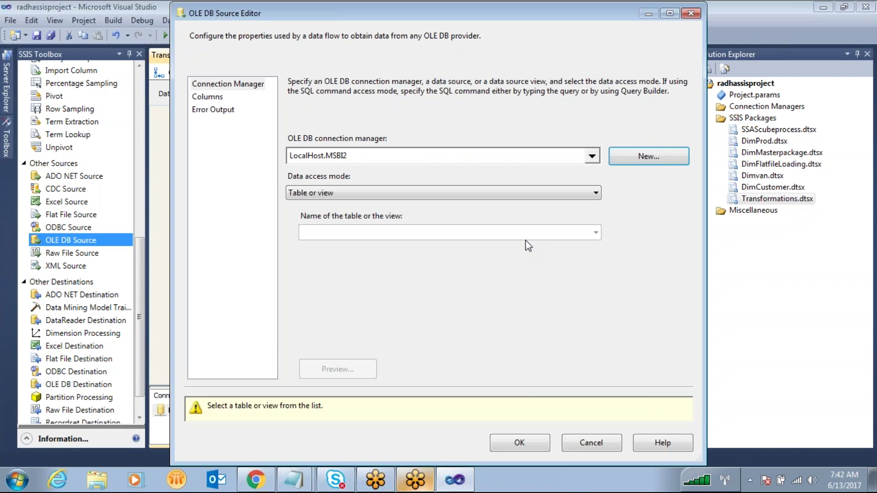
Step: Set the OLE DB Source table to [dbo].[emp], check its columns and accept the source settings
click(526, 234)
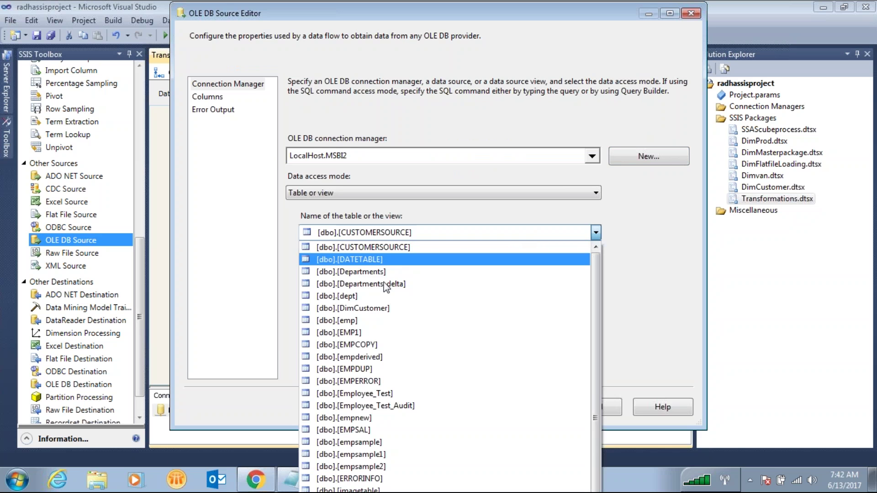
click(361, 320)
click(225, 95)
click(514, 407)
Step: Move the Audit transformation closer to the OLE DB Source and add a Multicast transformation below it
drag(362, 241, 371, 220)
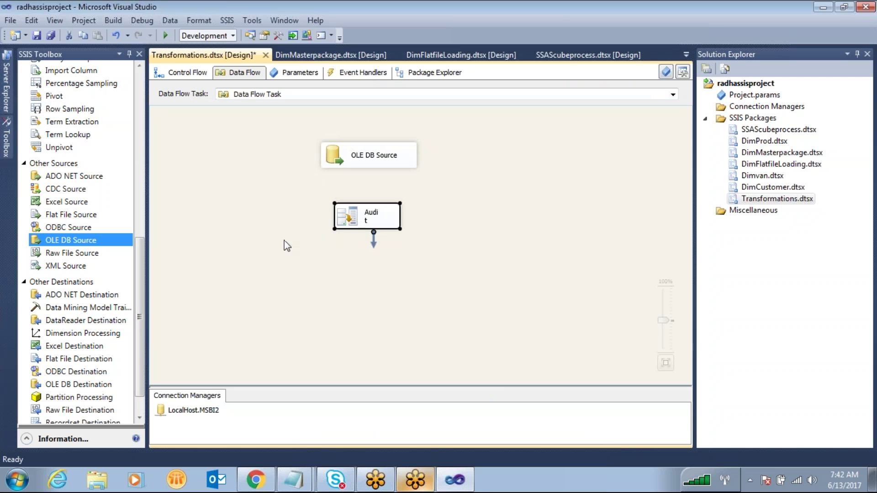
scroll(139, 346, down, 1)
scroll(139, 345, down, 1)
click(96, 350)
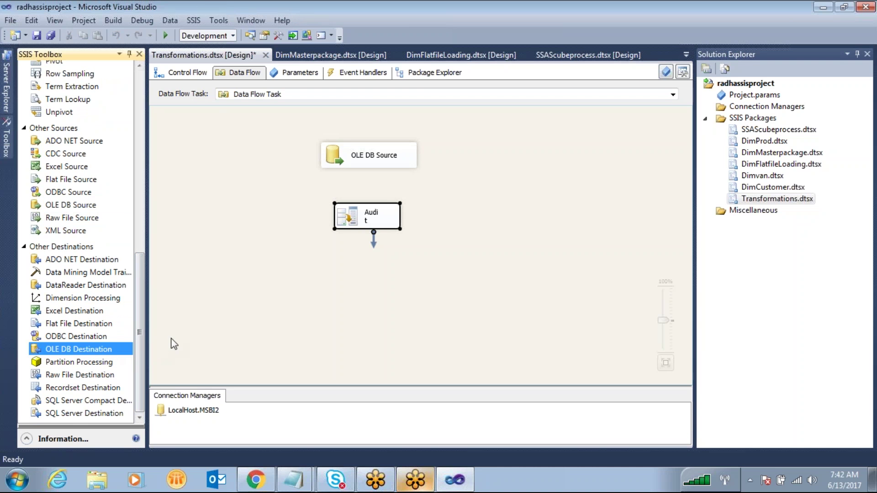
drag(140, 322, 143, 224)
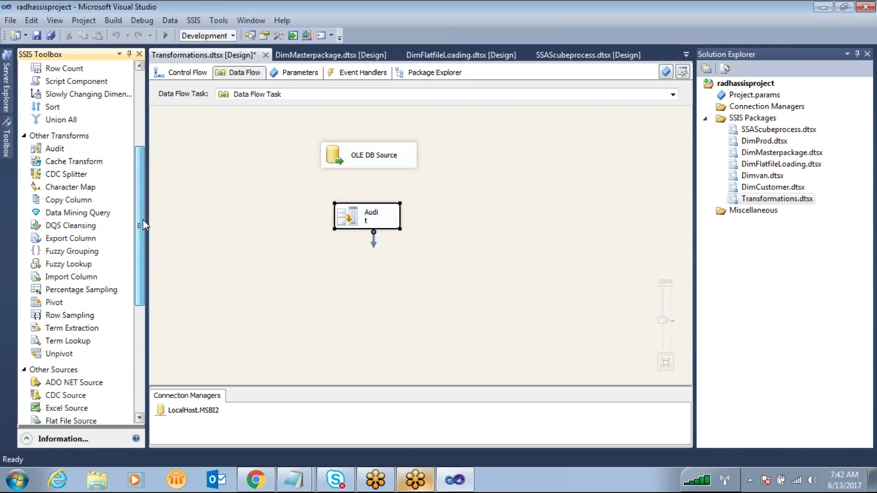
mouse_move(142, 219)
mouse_down()
mouse_move(136, 208)
mouse_move(134, 231)
mouse_up()
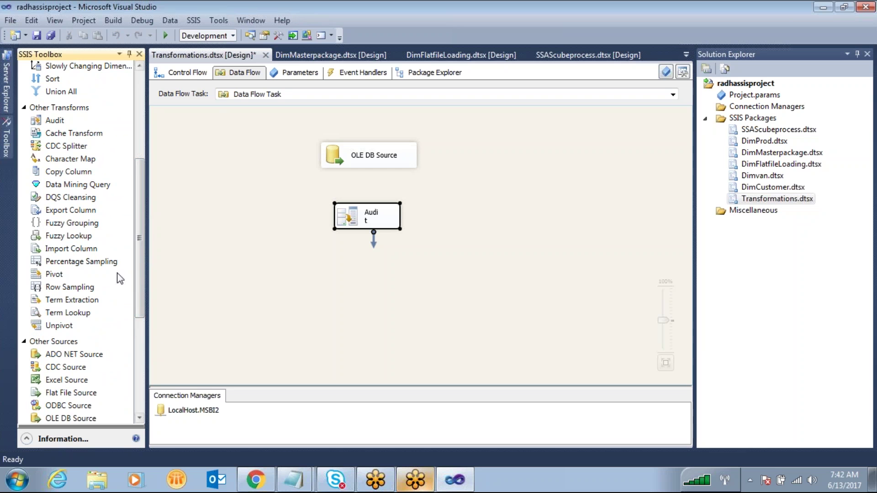
drag(144, 268, 147, 200)
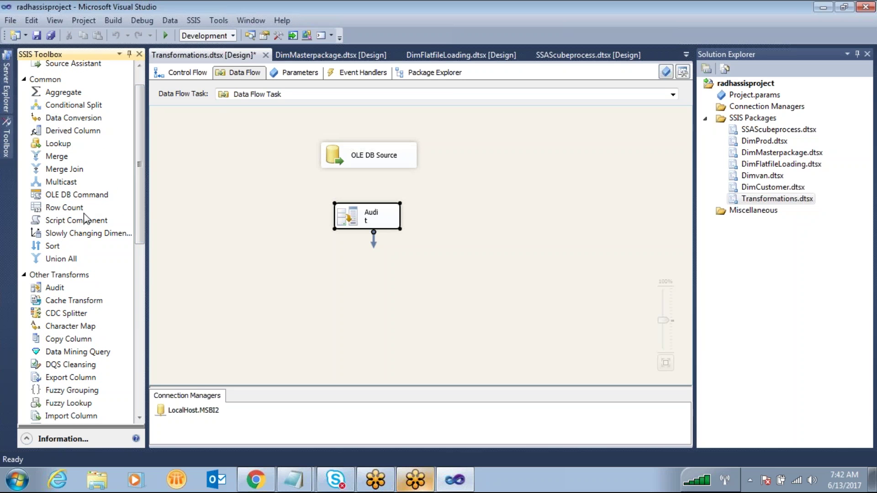
drag(65, 181, 338, 280)
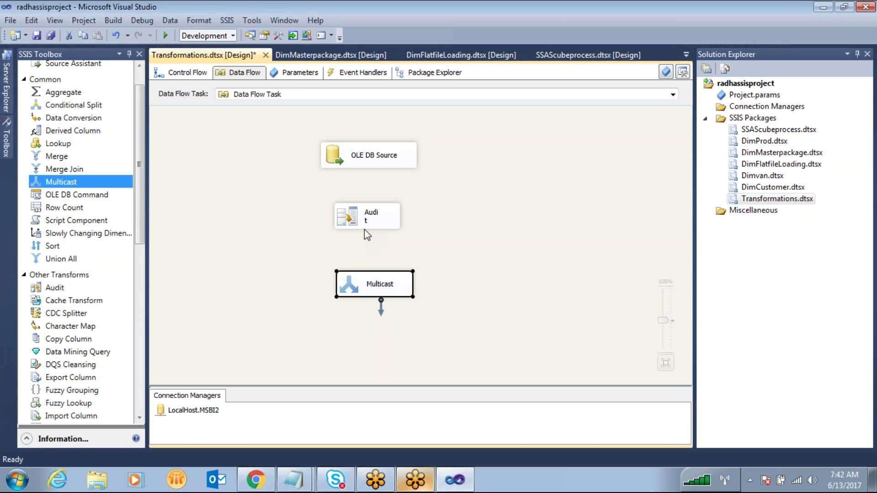
Step: Connect the OLE DB Source to the Audit transformation and the Audit transformation to the Multicast
click(376, 224)
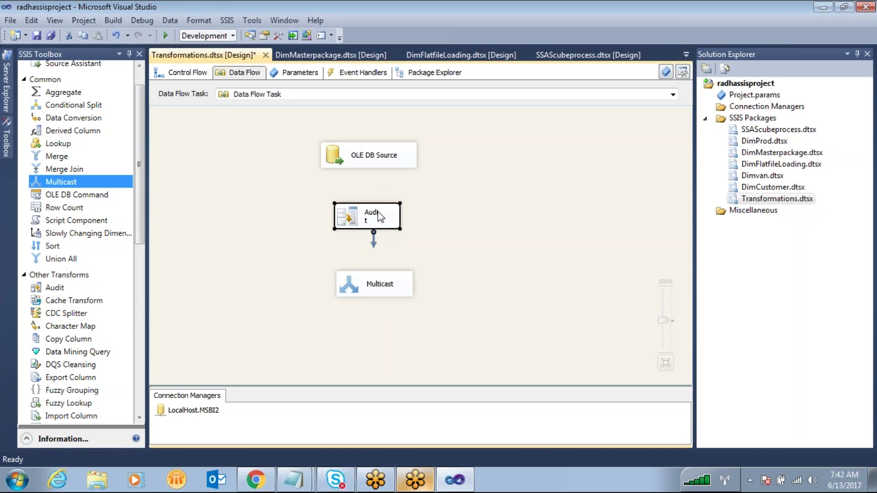
click(378, 163)
drag(379, 182, 375, 283)
Step: Widen the Audit transformation box on both sides so its name fits on one line
click(391, 220)
drag(401, 218, 424, 218)
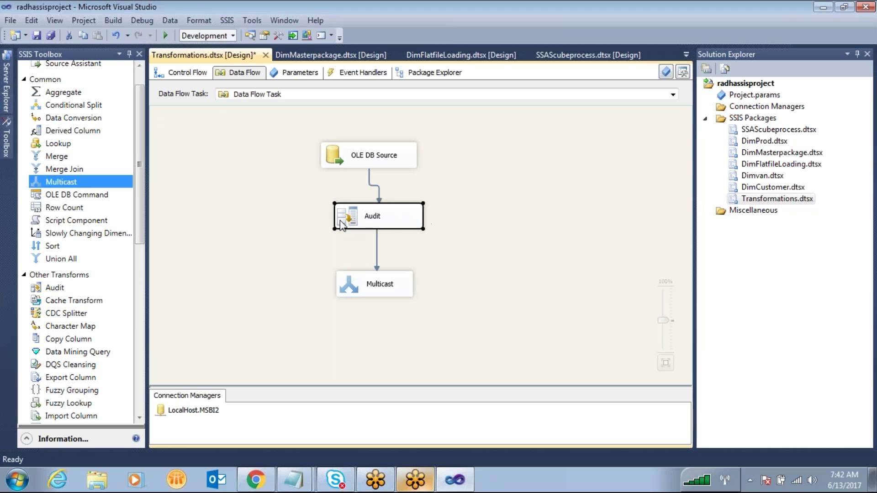
drag(335, 221, 327, 221)
click(478, 221)
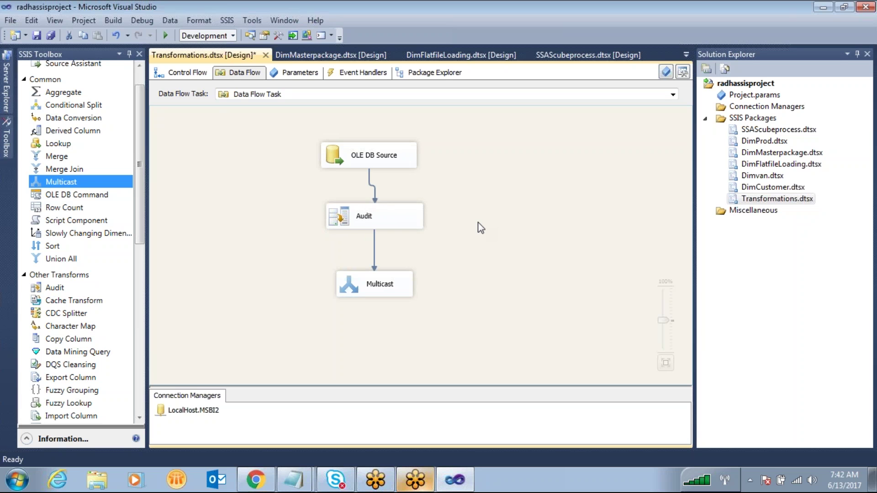
Step: Open the Audit transformation's settings, view the available audit types and close without changes
double_click(341, 220)
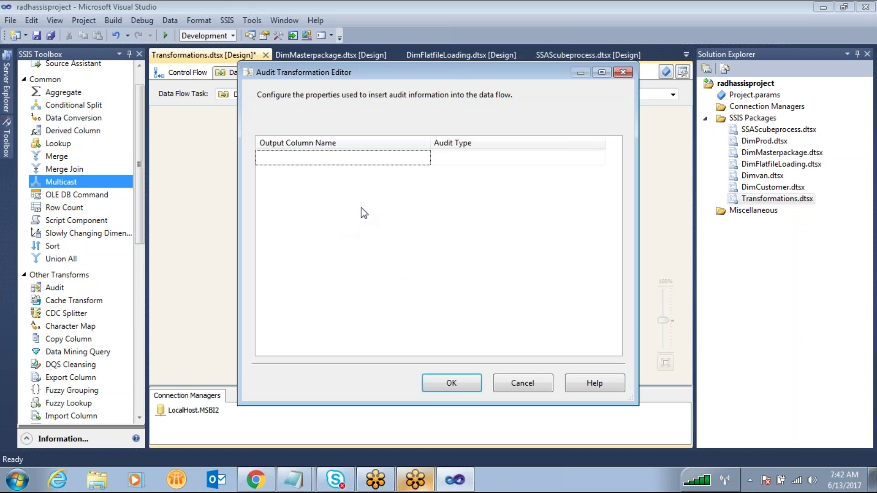
click(411, 156)
click(600, 158)
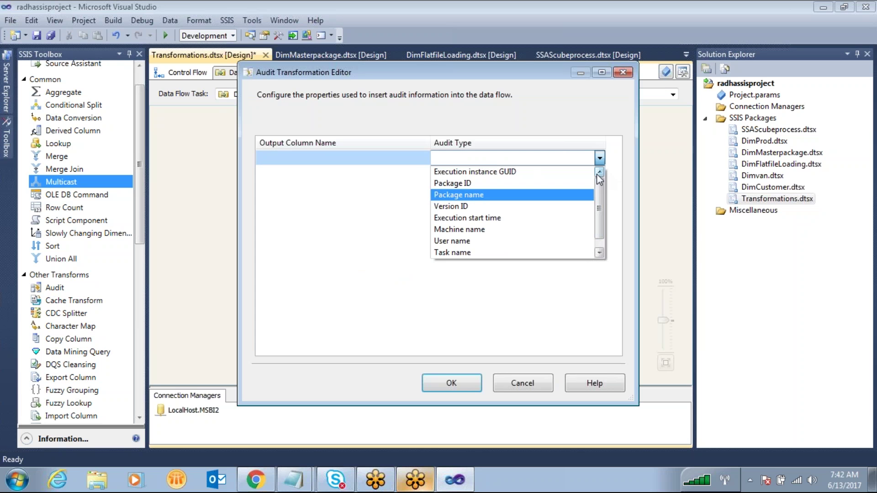
click(542, 383)
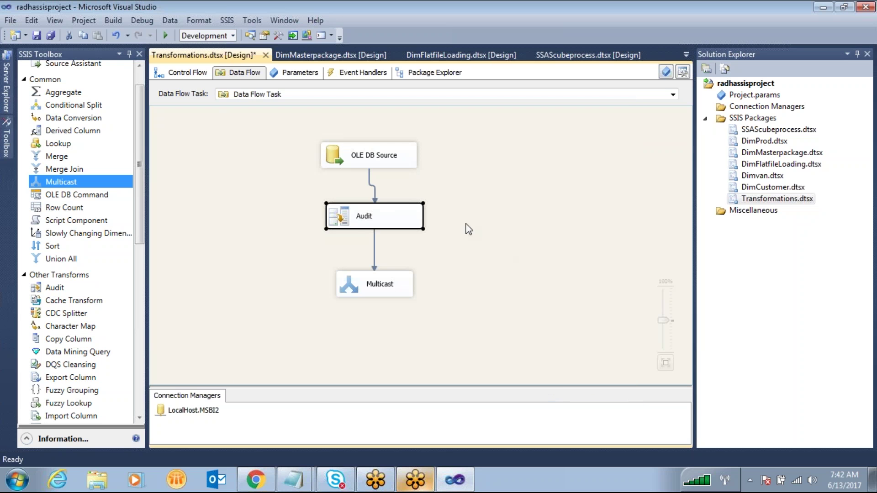
click(355, 165)
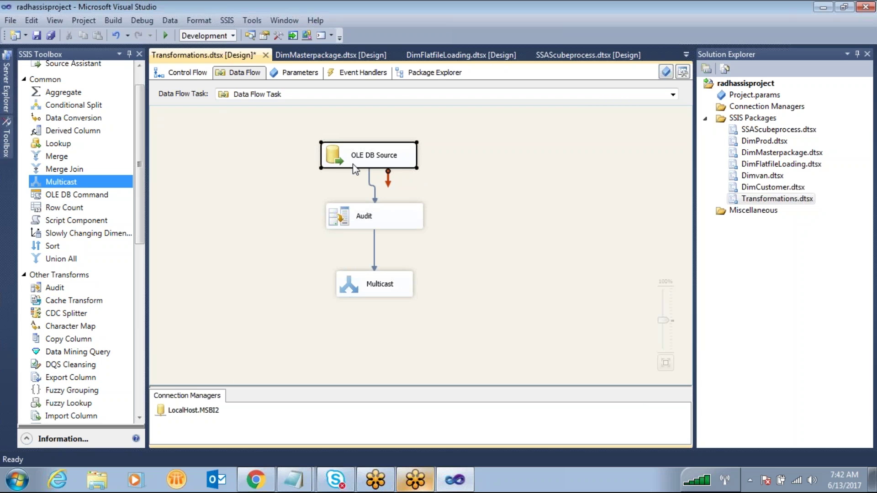
click(17, 479)
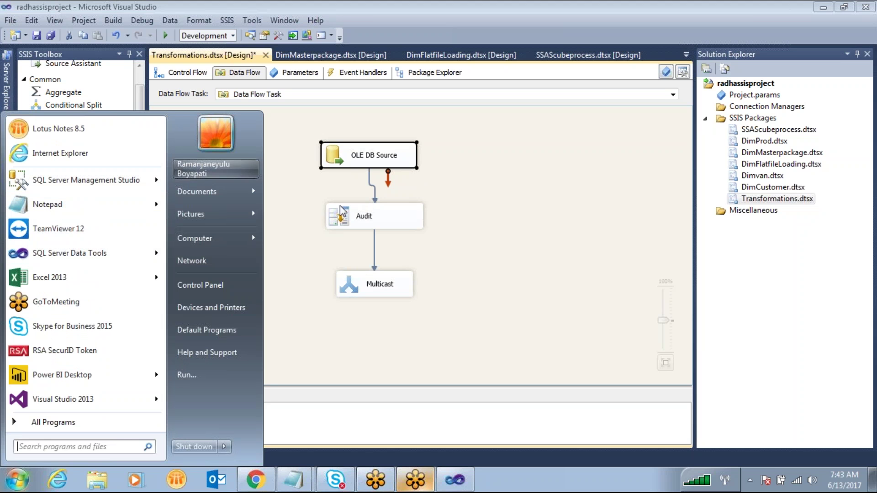
click(513, 238)
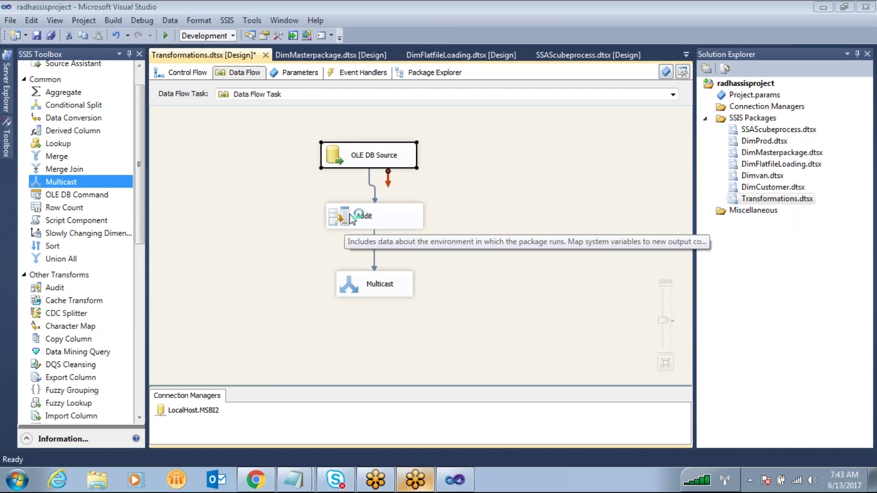
Step: Add two output columns to the Audit transformation with the audit types Package name and Task name, and confirm
click(552, 160)
click(551, 160)
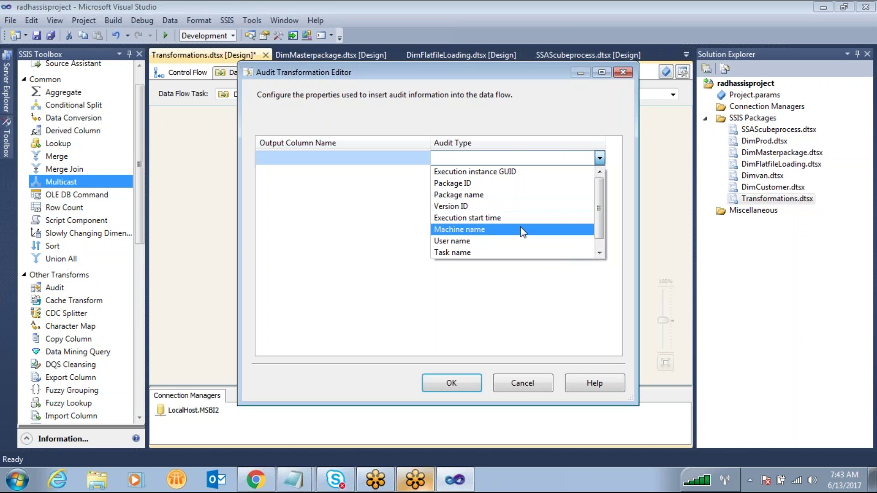
scroll(600, 222, down, 1)
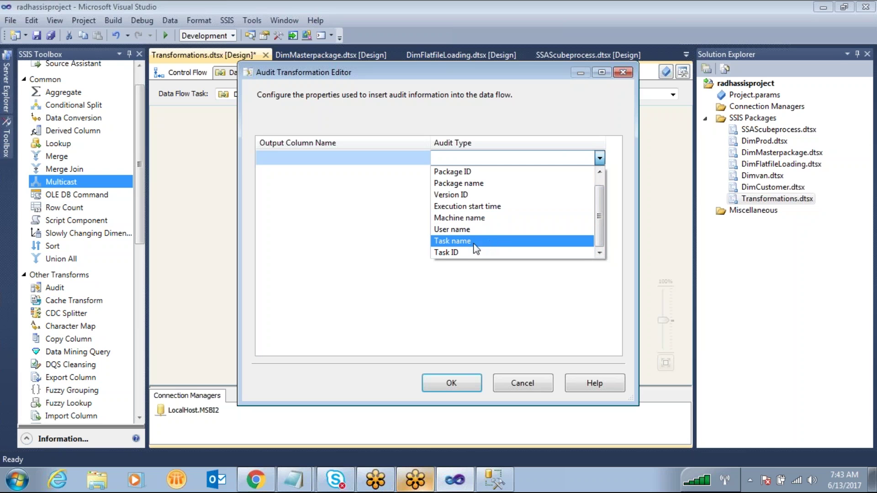
click(485, 187)
click(553, 176)
scroll(486, 260, down, 1)
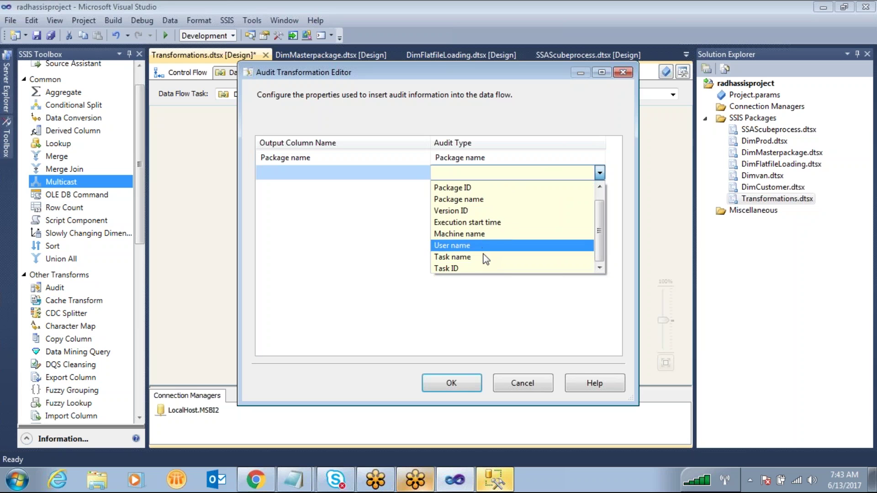
click(485, 258)
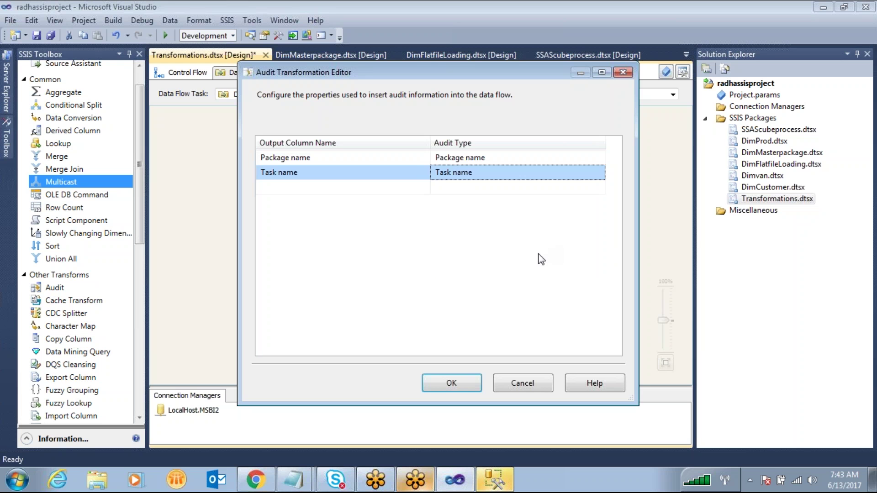
click(461, 387)
click(482, 227)
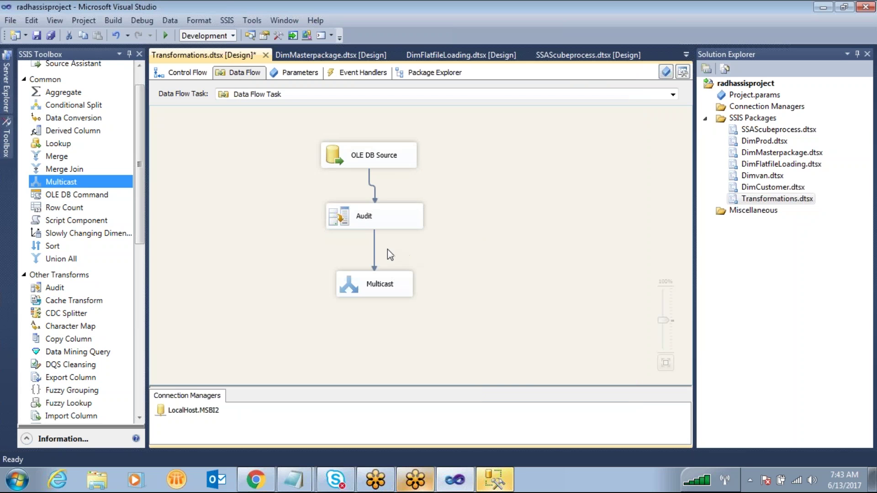
Step: Enable a data viewer showing all columns on the path from the OLE DB Source to the Audit transformation
double_click(368, 178)
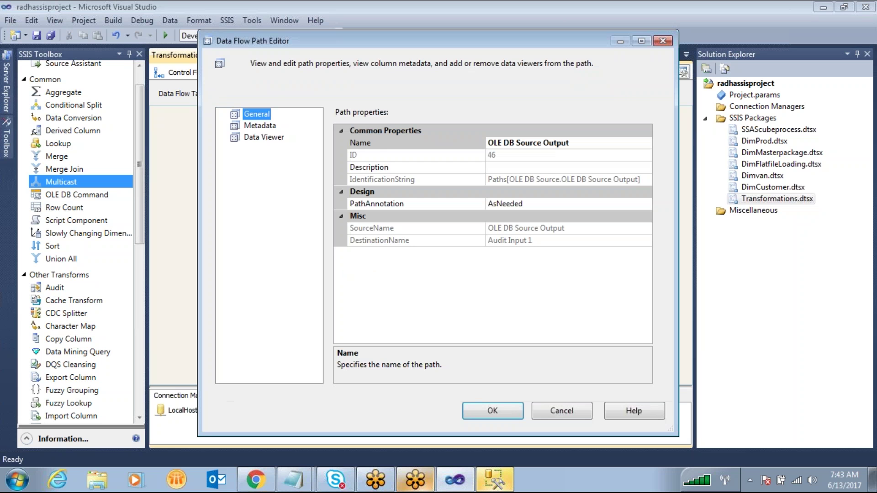
click(262, 138)
click(334, 114)
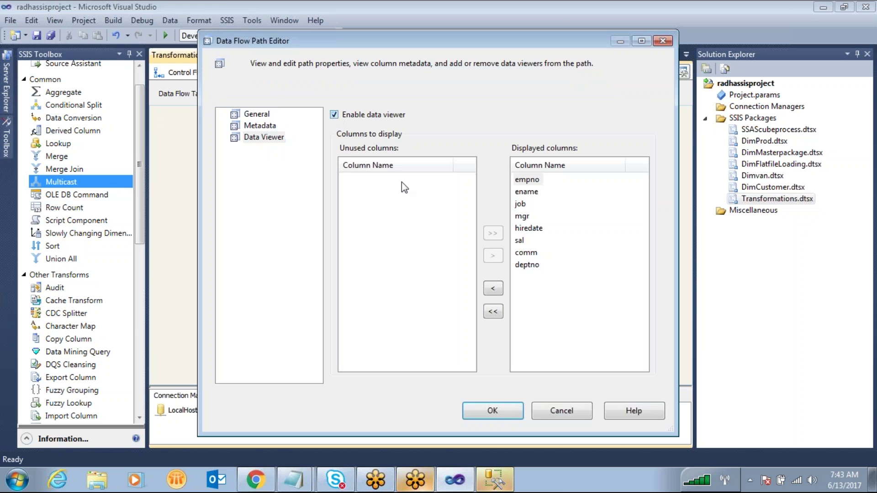
click(493, 411)
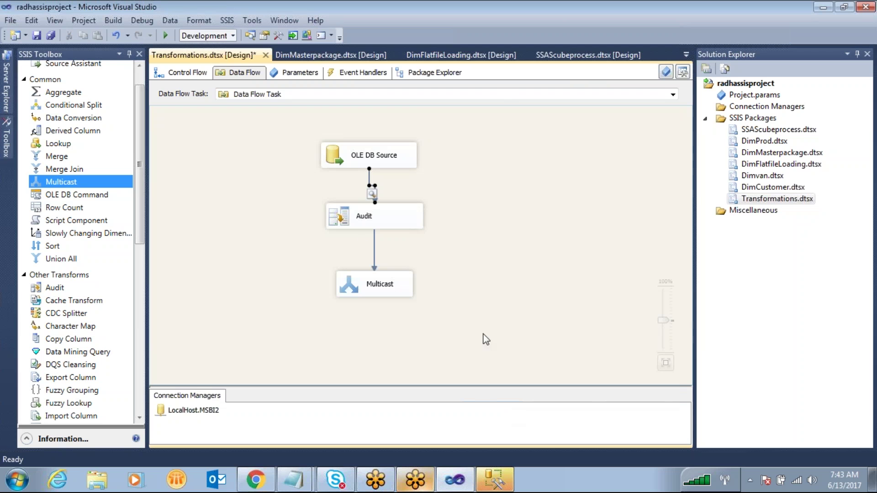
Step: Enable a data viewer showing all columns, including Package name and Task name, on the path from Audit to Multicast
double_click(373, 249)
click(264, 137)
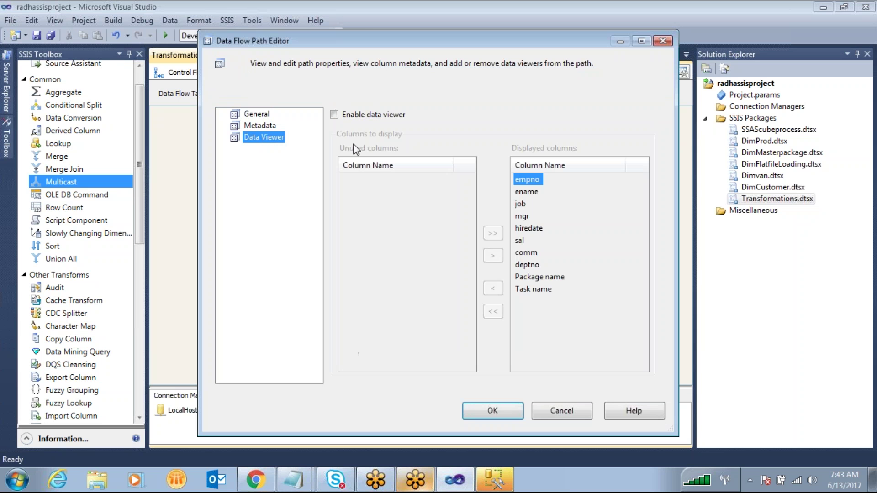
click(334, 115)
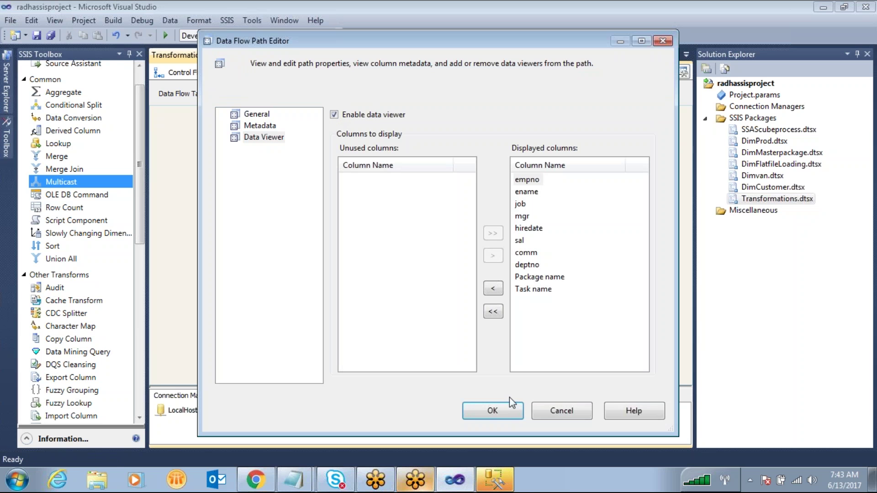
click(497, 409)
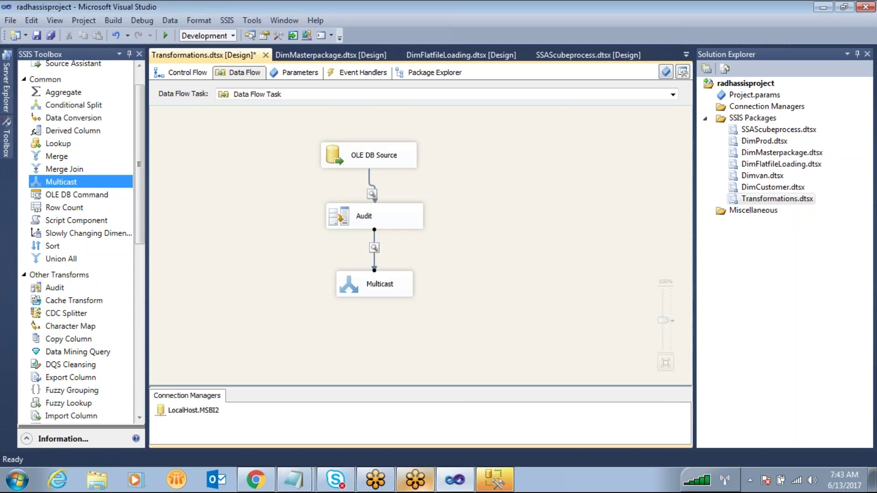
Step: Execute the Data Flow Task from the control flow
click(197, 73)
right_click(403, 168)
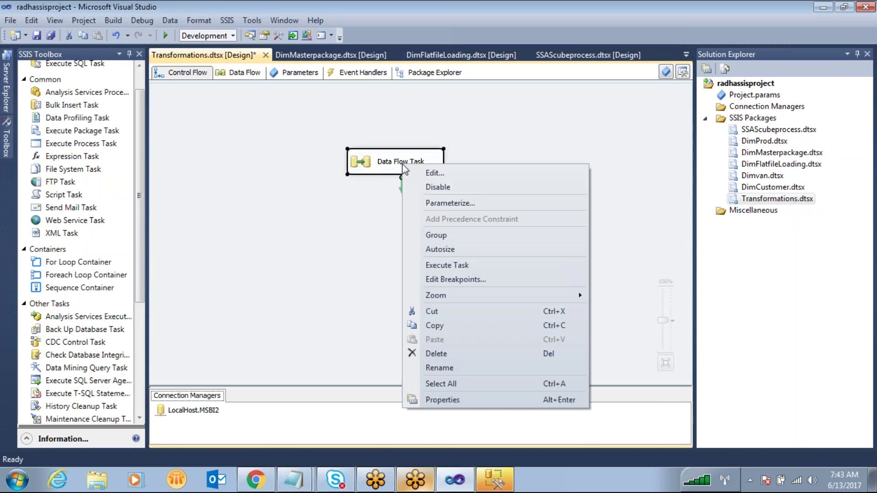
click(454, 259)
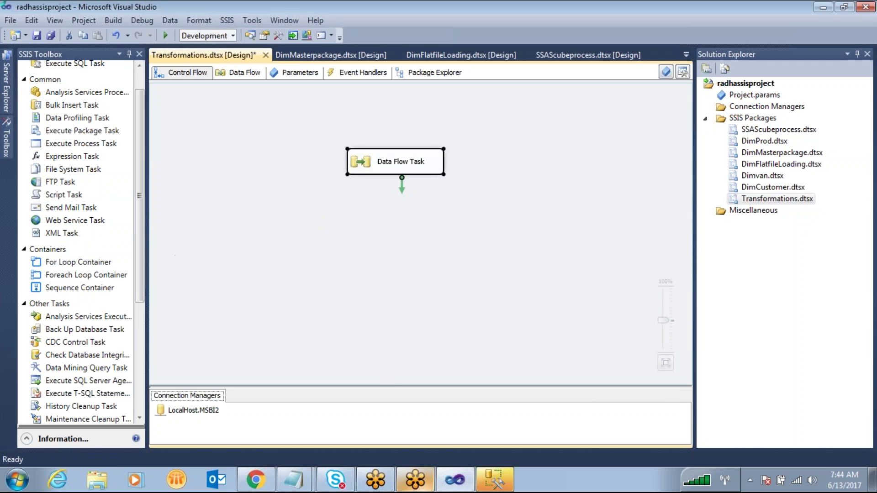
click(732, 22)
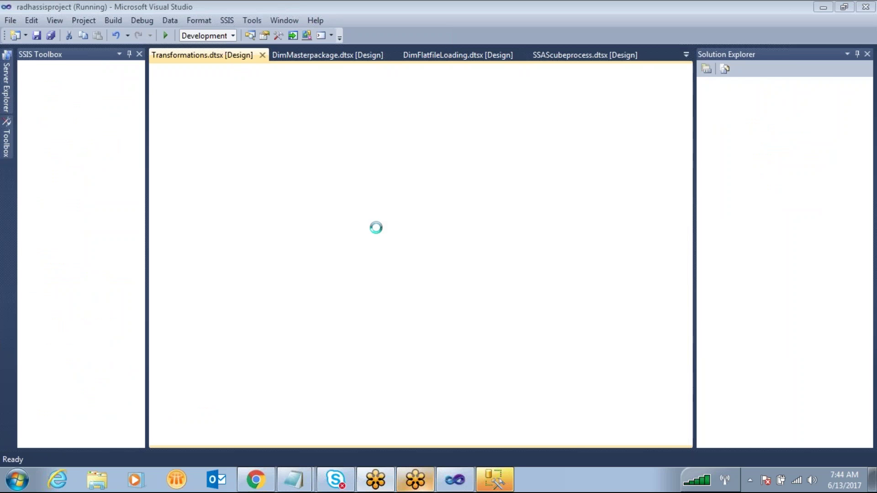
click(494, 479)
click(392, 260)
click(459, 485)
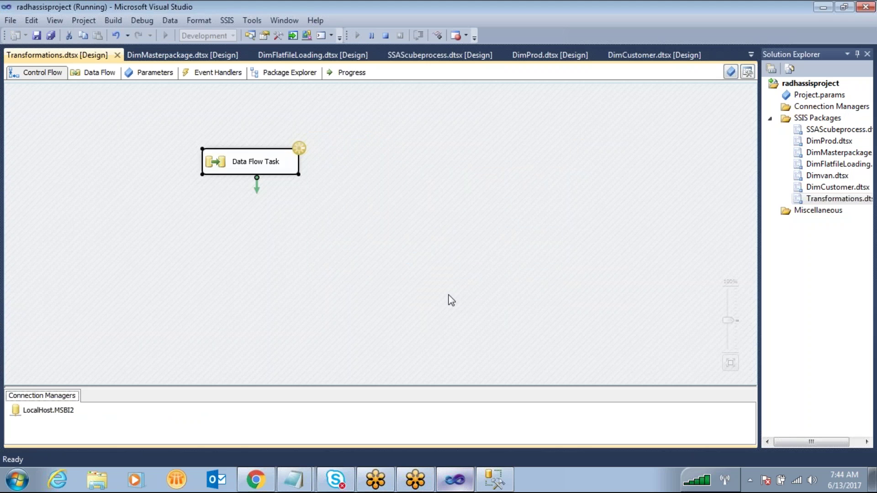
Step: Move the source data viewer clear of the running data flow, open the Data Flow Task and widen the viewer's empno column
drag(294, 76, 649, 83)
double_click(250, 162)
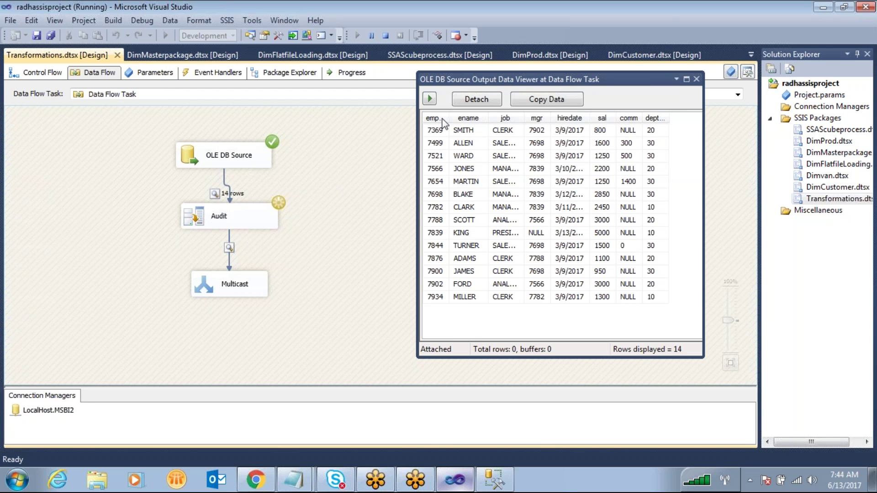
drag(450, 119, 456, 120)
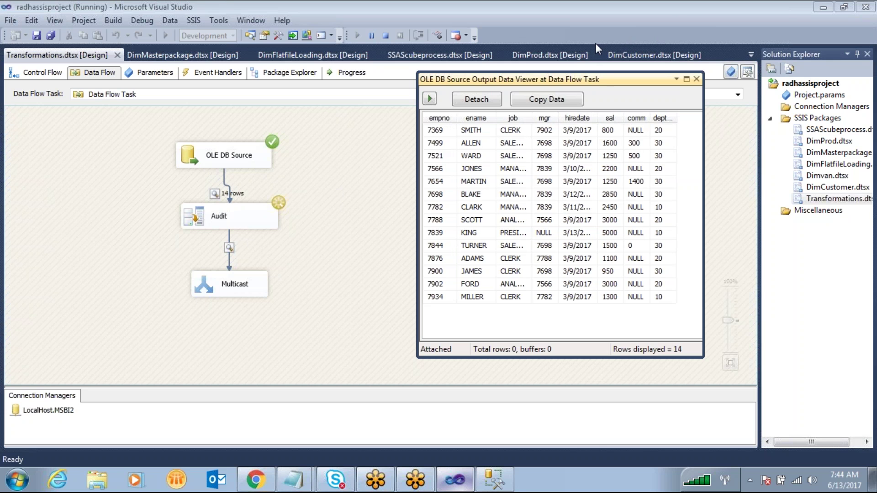
mouse_move(432, 120)
mouse_down()
mouse_move(459, 97)
mouse_move(531, 107)
mouse_move(604, 96)
mouse_move(671, 105)
mouse_move(688, 97)
mouse_move(476, 110)
mouse_up()
mouse_move(454, 137)
mouse_down()
mouse_move(439, 169)
mouse_move(515, 314)
mouse_up()
mouse_move(609, 312)
mouse_down()
mouse_move(670, 238)
mouse_move(687, 133)
mouse_up()
drag(653, 95, 670, 109)
click(686, 43)
drag(675, 131, 716, 127)
Step: Pass the source rows on to Audit, then arrange and widen the Audit output viewer to show the Package name and Task name columns
click(430, 98)
drag(263, 78, 224, 70)
drag(314, 152, 401, 152)
drag(281, 319, 343, 318)
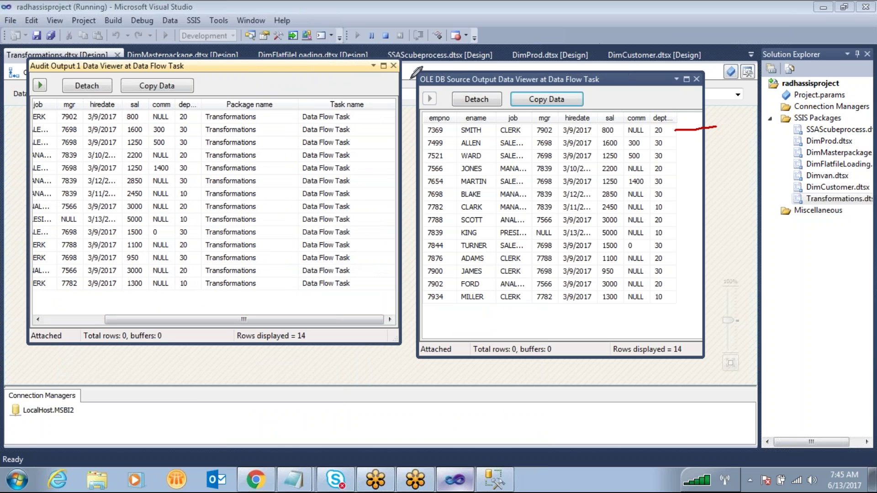
mouse_move(249, 46)
mouse_down()
mouse_move(250, 101)
mouse_move(266, 84)
mouse_up()
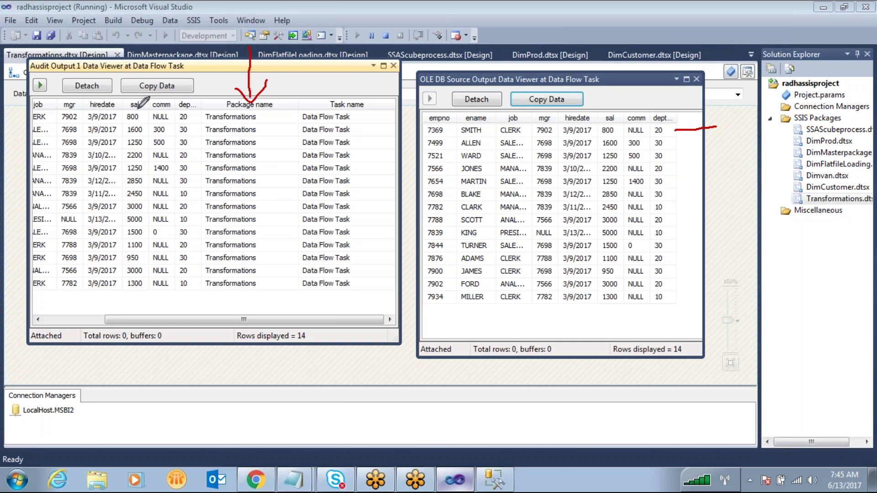
drag(71, 109, 73, 122)
mouse_move(155, 123)
mouse_down()
mouse_move(253, 121)
mouse_move(249, 110)
mouse_up()
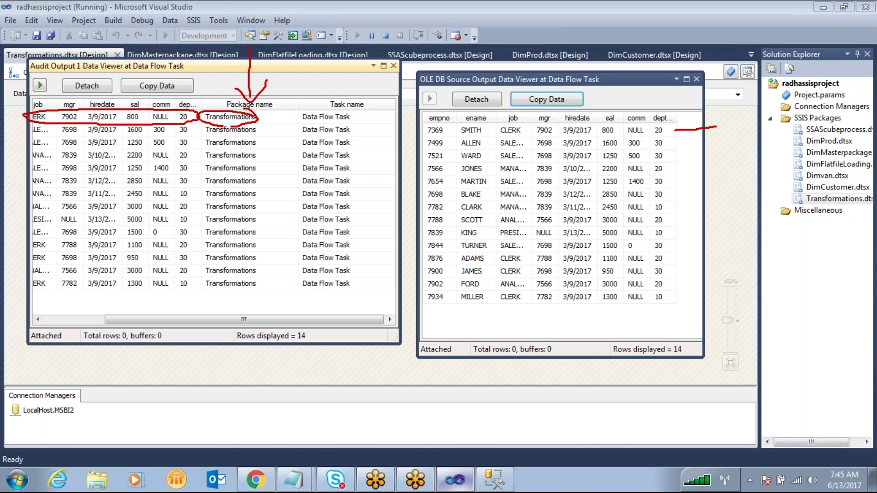
mouse_move(804, 195)
mouse_down()
mouse_move(850, 208)
mouse_move(829, 191)
mouse_up()
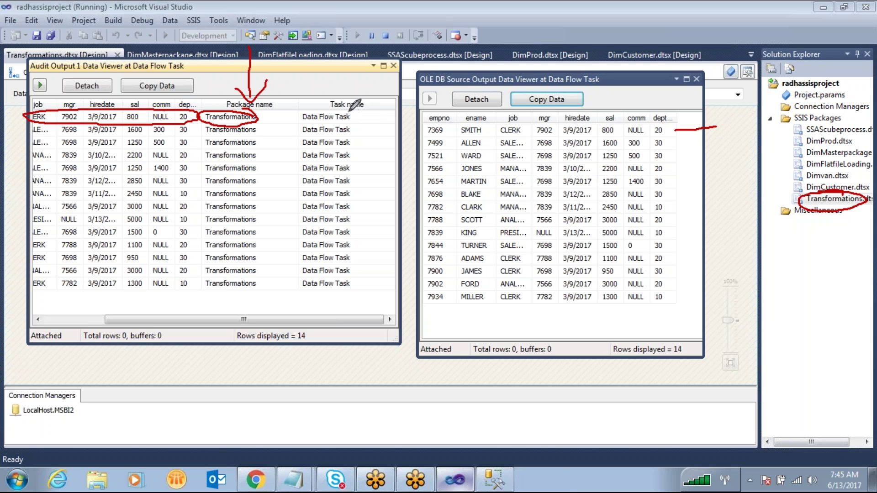
mouse_move(323, 109)
mouse_down()
mouse_move(348, 124)
mouse_move(357, 118)
mouse_up()
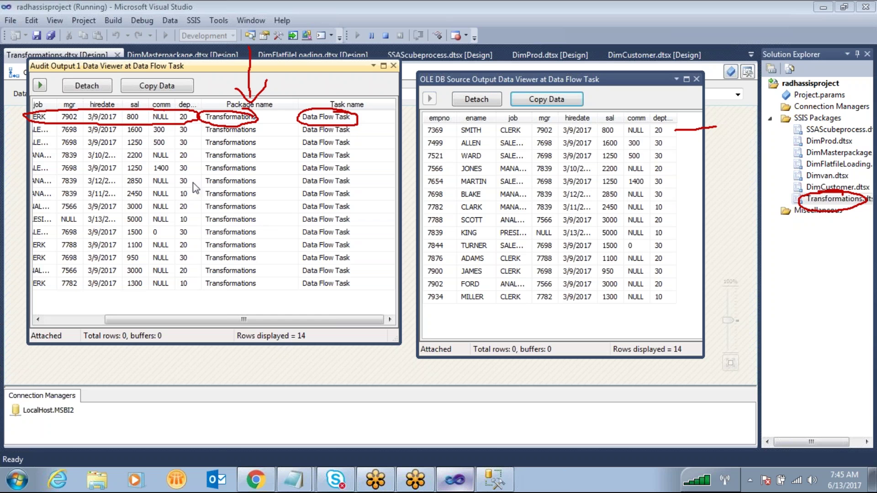
Step: Release the rows held in the Audit output data viewer to finish the run, and close both data viewers
mouse_move(221, 318)
mouse_down()
mouse_move(159, 318)
mouse_move(237, 318)
mouse_up()
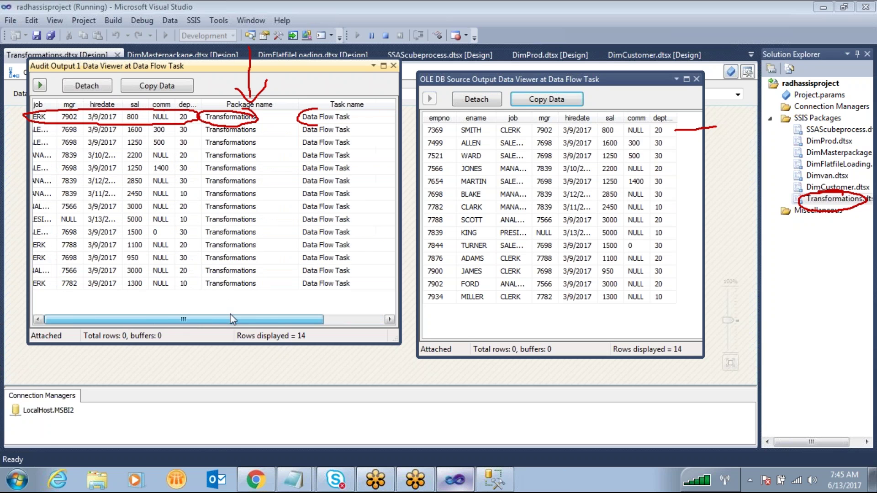
click(41, 86)
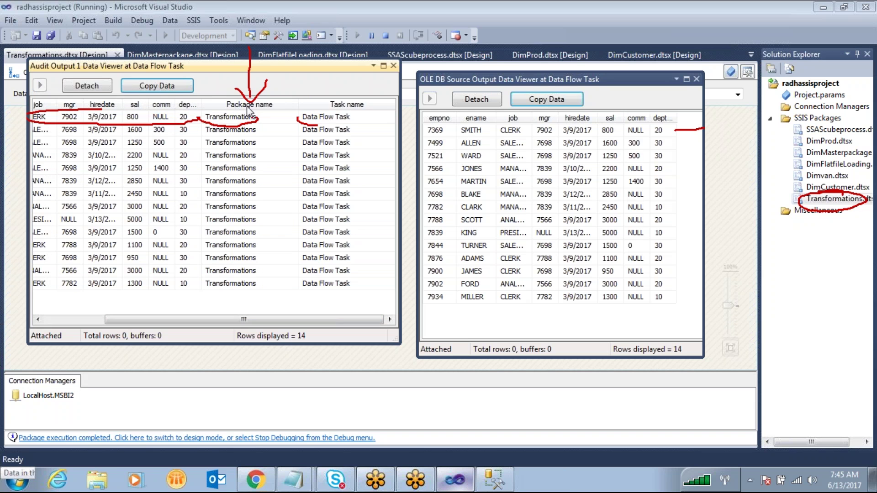
click(392, 65)
click(696, 79)
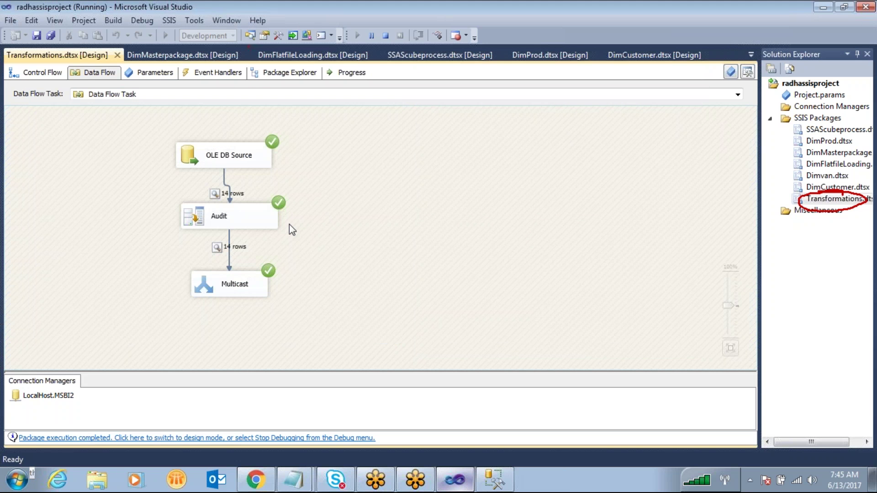
Step: Reopen the Audit transformation's settings and examine the audit types available for a third output column, without choosing one
click(197, 222)
double_click(218, 222)
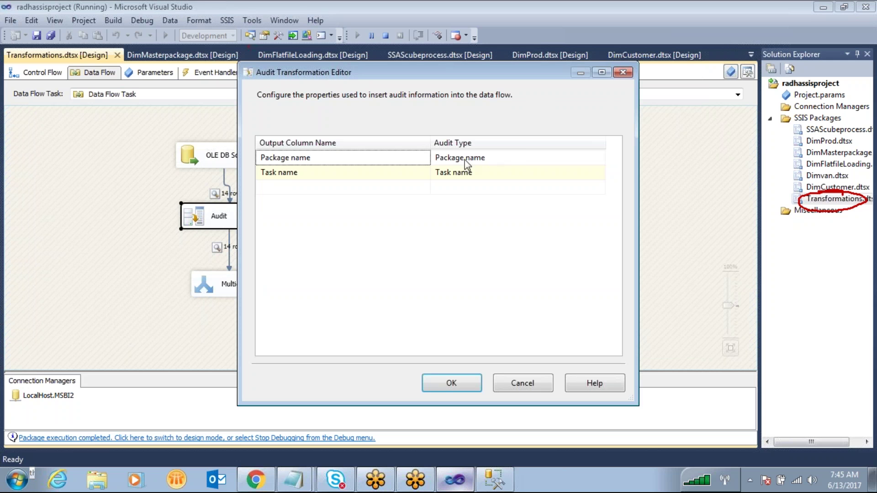
click(576, 190)
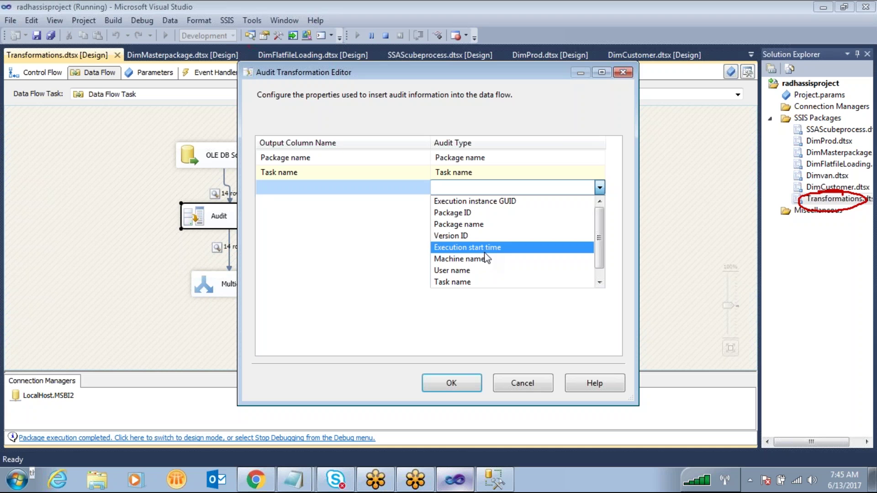
scroll(559, 258, down, 1)
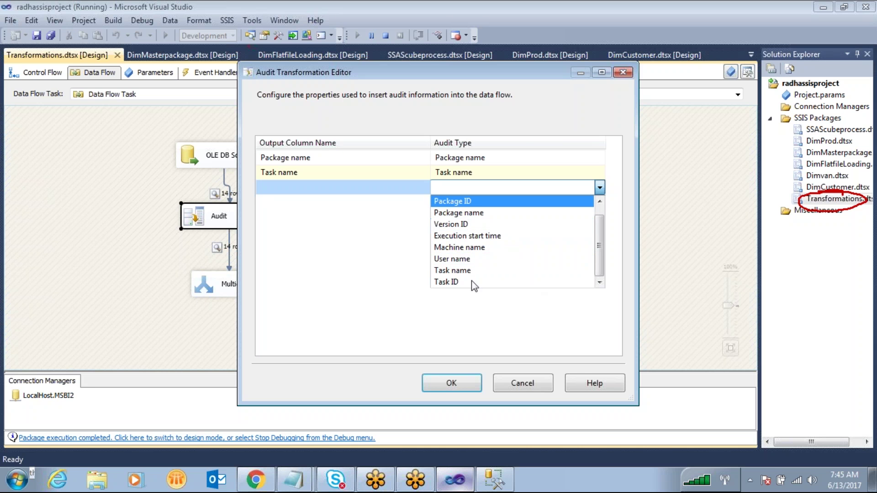
click(586, 11)
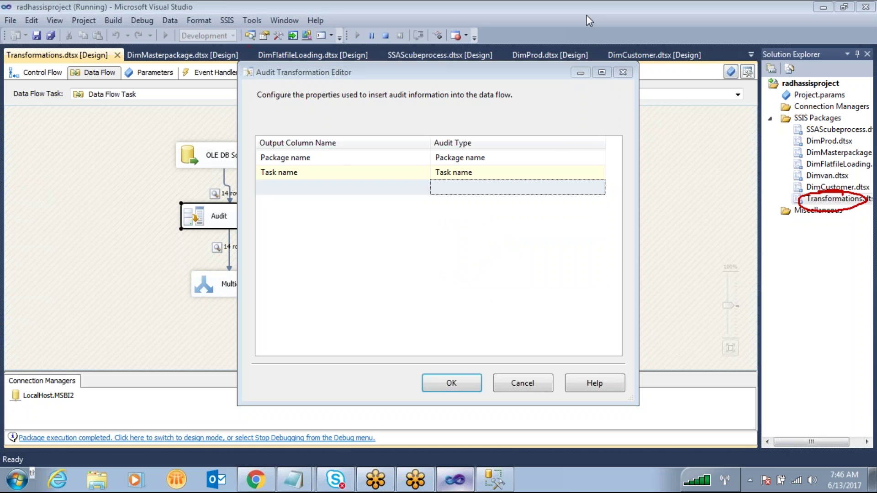
click(542, 187)
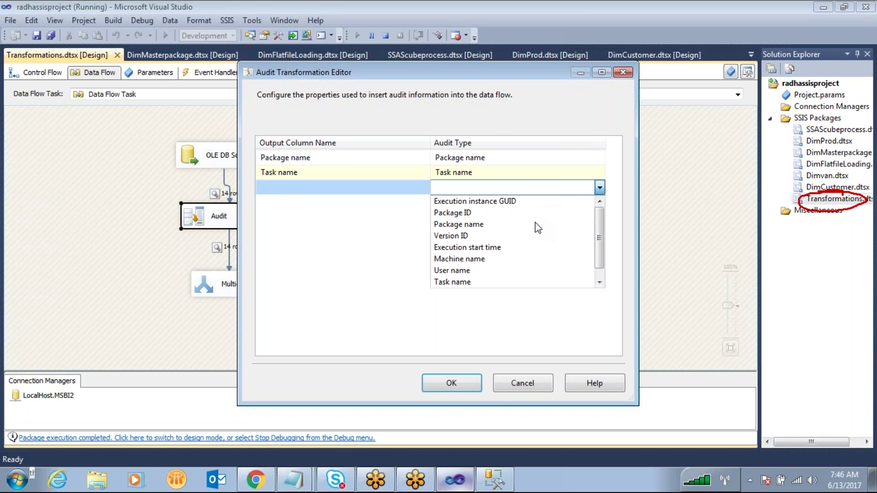
scroll(538, 228, down, 1)
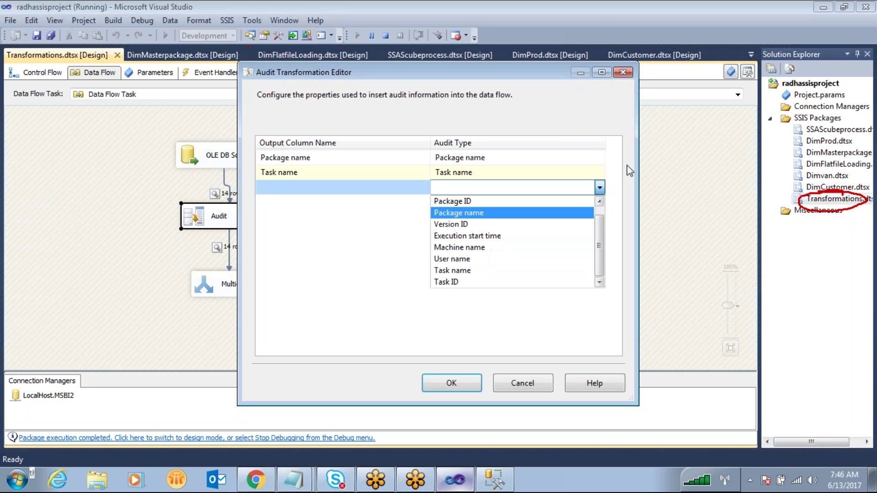
click(592, 19)
click(543, 192)
click(542, 192)
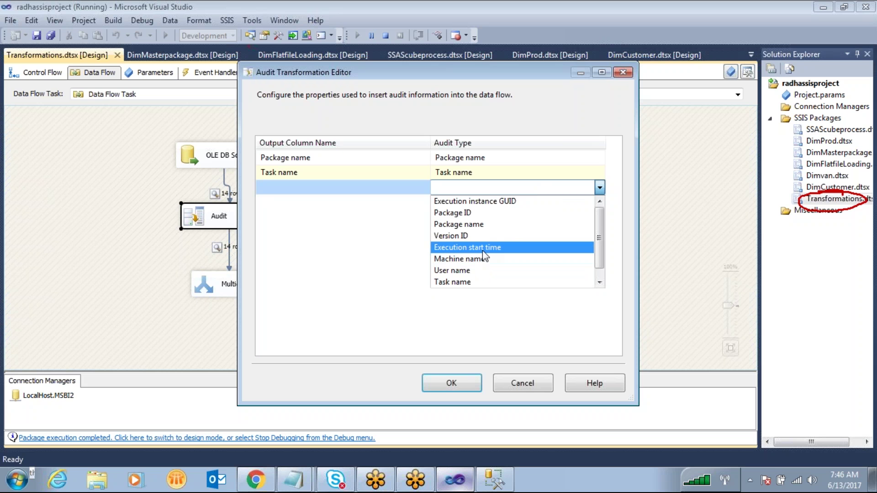
scroll(483, 253, down, 1)
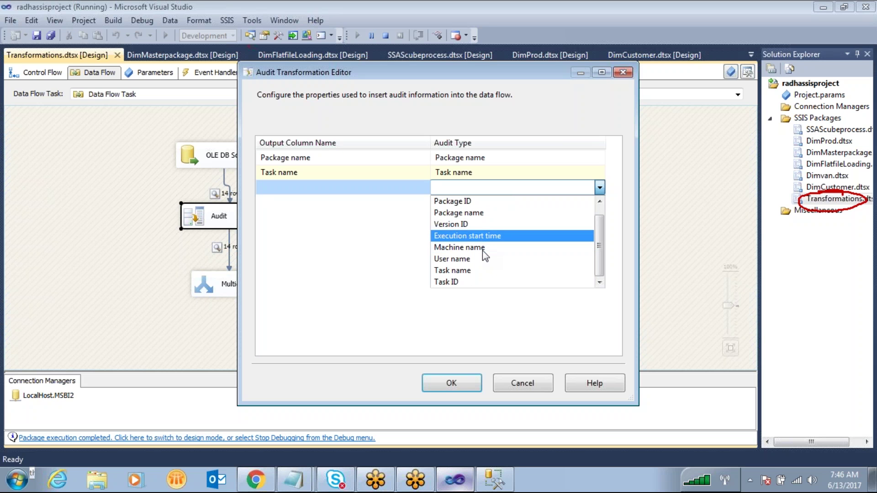
scroll(482, 250, up, 1)
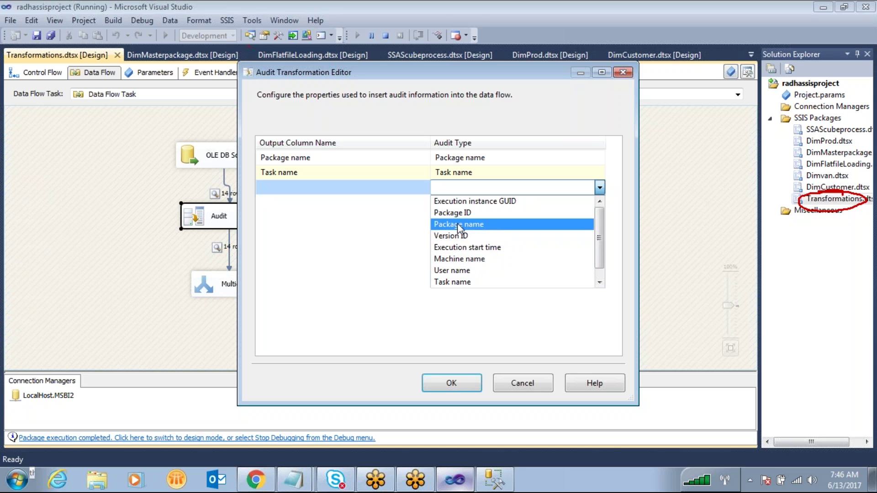
click(525, 329)
click(520, 385)
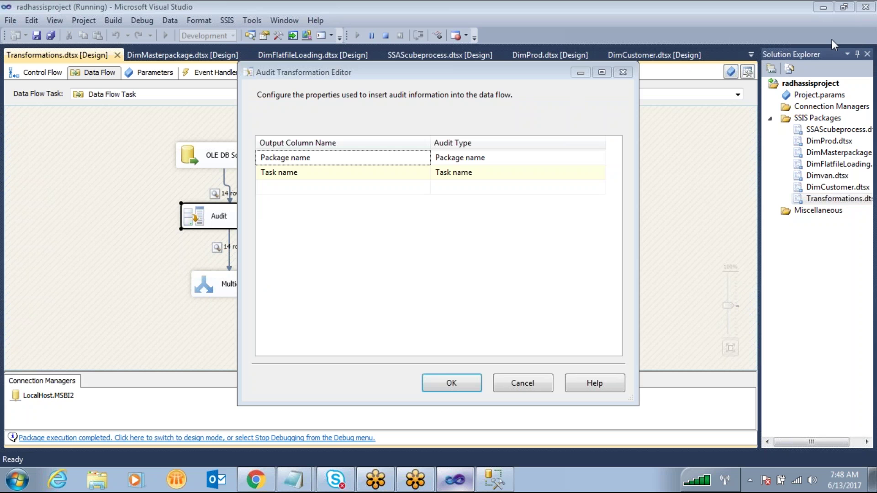
Step: Dismiss the Audit transformation's settings without adding a third output column and stop debugging the package
click(599, 188)
mouse_move(601, 226)
mouse_down()
mouse_move(602, 242)
mouse_move(601, 212)
mouse_up()
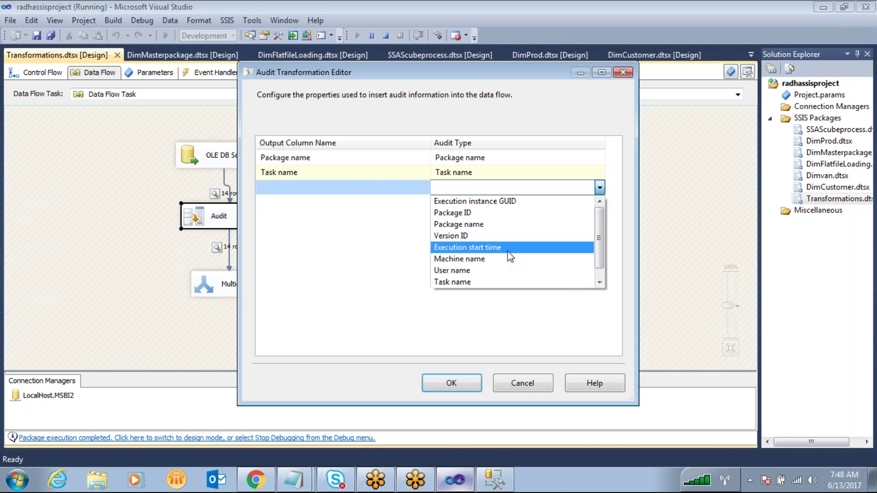
click(519, 331)
click(530, 388)
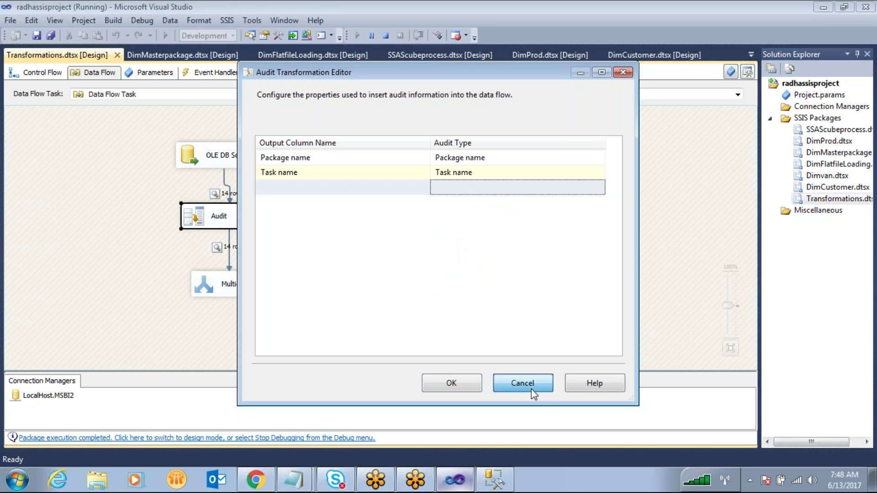
click(385, 35)
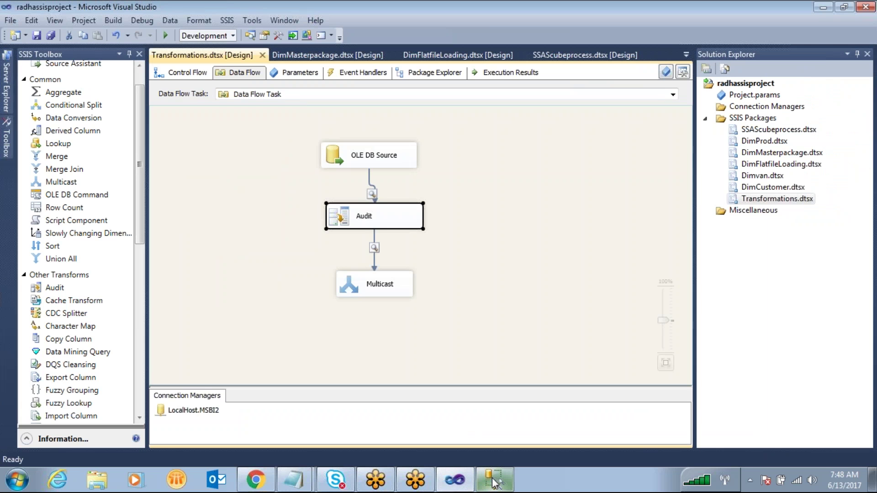
Step: Check the TRANSFORMATIONS list in the Notepad task file for the Character Map entry, and return to Visual Studio
mouse_move(299, 481)
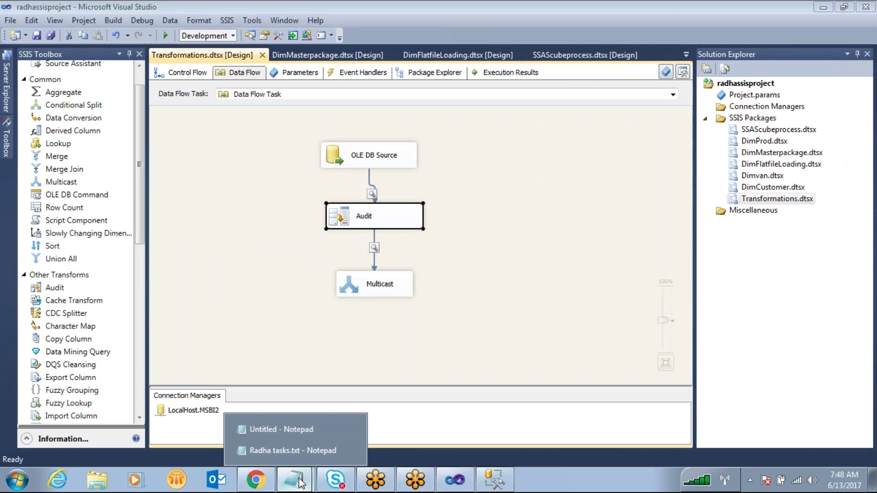
click(300, 457)
click(109, 196)
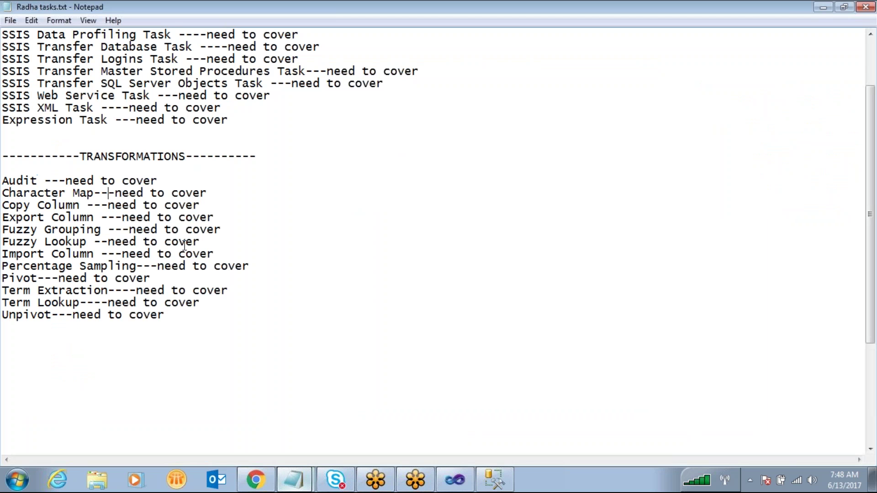
drag(94, 196, 3, 194)
click(494, 479)
click(453, 483)
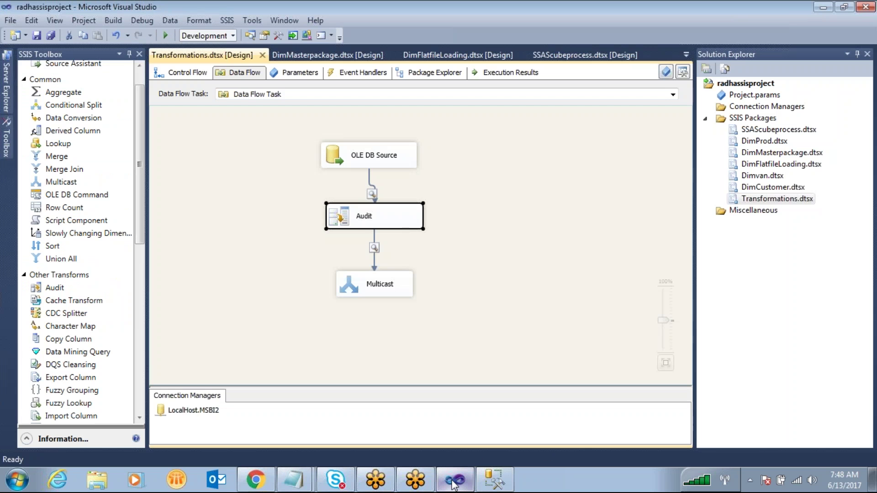
Step: Delete the Audit transformation from the data flow
click(403, 195)
click(345, 215)
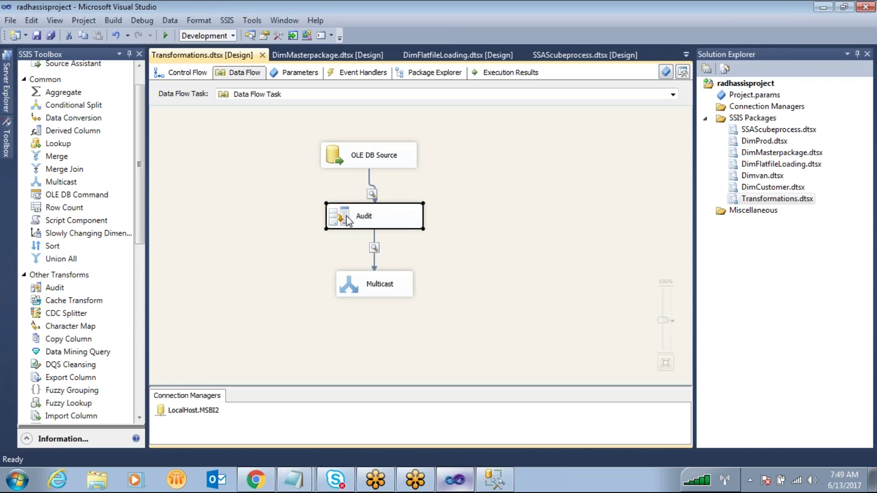
key(Delete)
Step: Add a Character Map transformation between OLE DB Source and Multicast, and connect OLE DB Source's output to it
drag(138, 196, 134, 213)
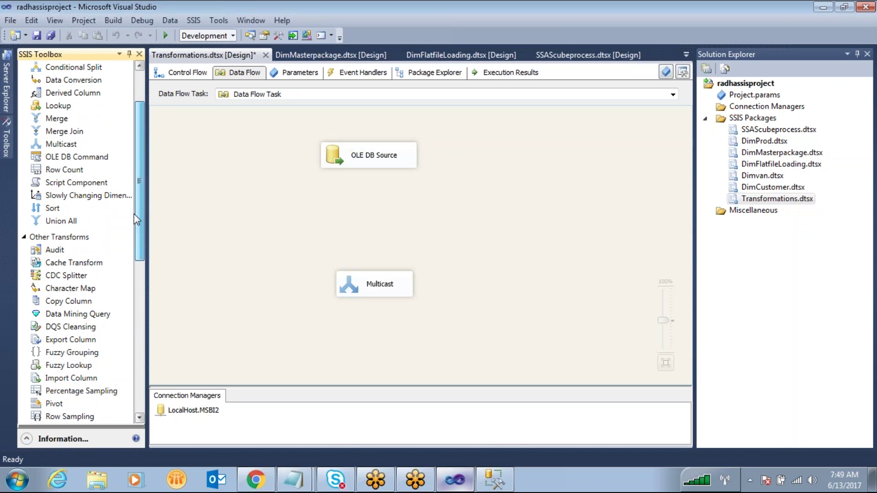
drag(133, 213, 138, 250)
drag(74, 211, 324, 198)
click(369, 162)
drag(371, 179, 384, 213)
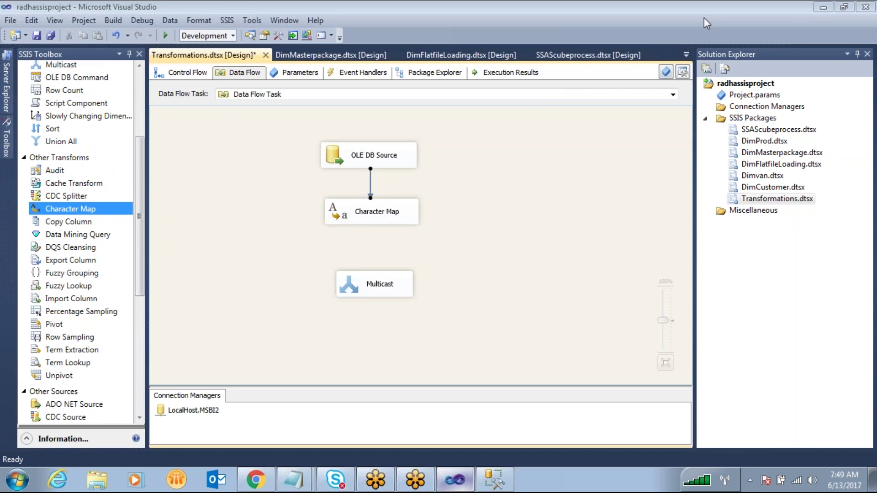
click(590, 42)
mouse_move(336, 198)
mouse_down()
mouse_move(330, 210)
mouse_move(329, 199)
mouse_up()
drag(385, 155, 383, 199)
mouse_move(374, 185)
mouse_down()
mouse_move(382, 198)
mouse_move(404, 171)
mouse_up()
mouse_move(350, 211)
mouse_down()
mouse_move(342, 224)
mouse_move(352, 210)
mouse_up()
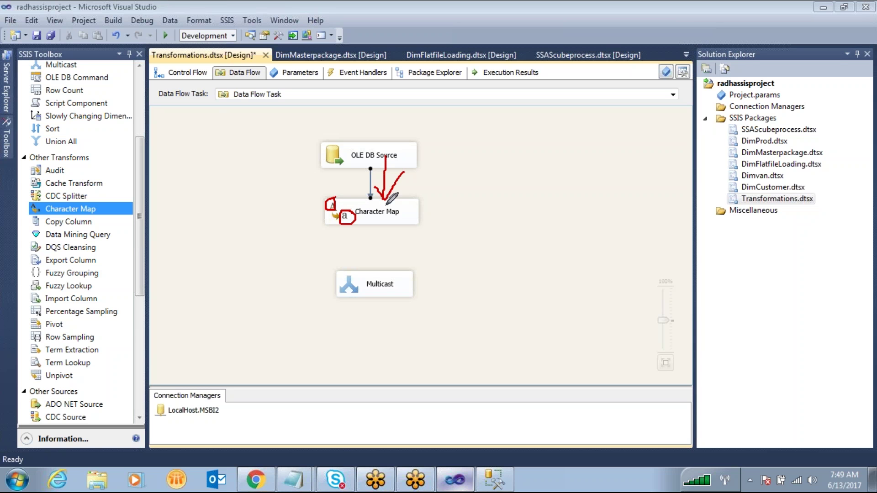
mouse_move(343, 194)
mouse_down()
mouse_move(340, 202)
mouse_move(353, 200)
mouse_move(377, 227)
mouse_move(393, 214)
mouse_up()
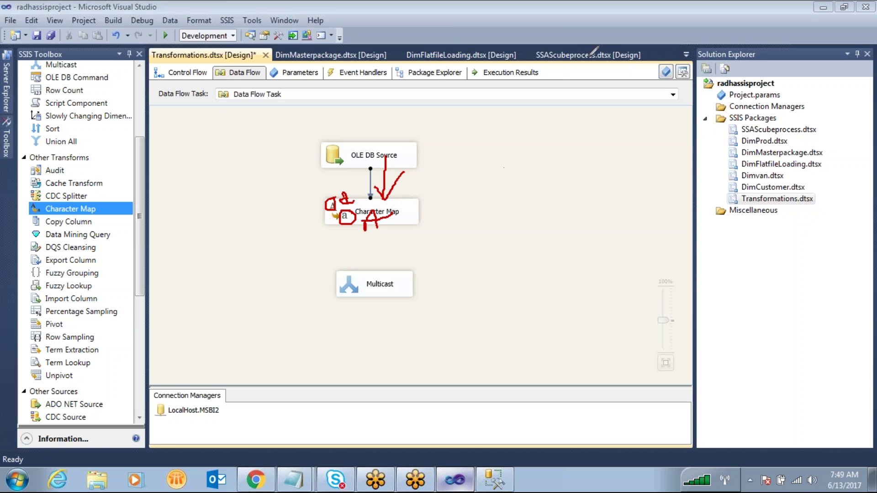
key(Escape)
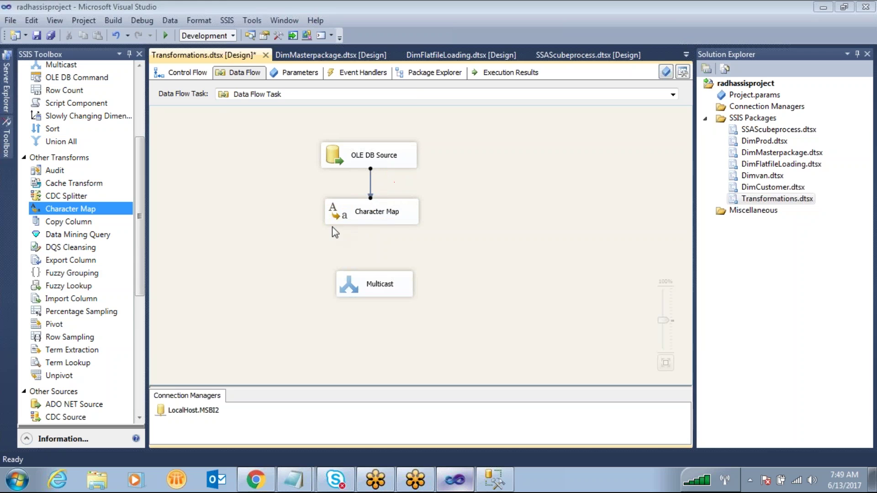
Step: Open the Character Map transformation's settings and select ename as the input column
click(332, 205)
double_click(333, 205)
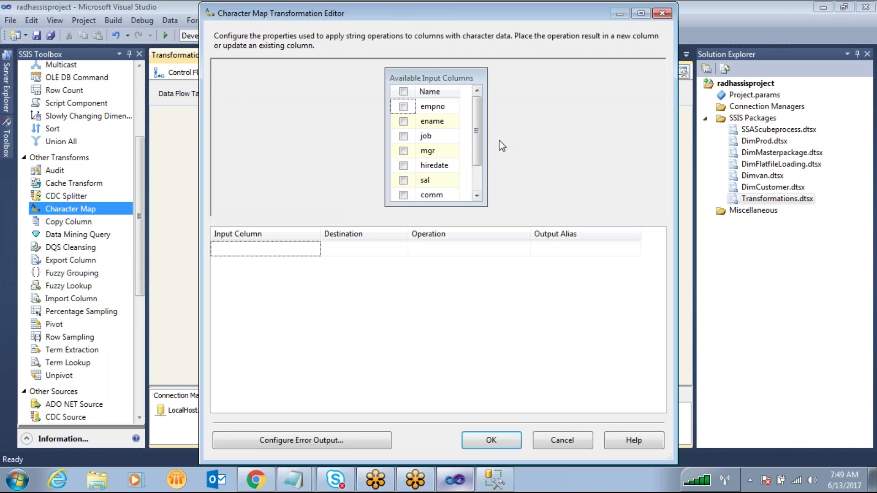
drag(479, 118, 481, 147)
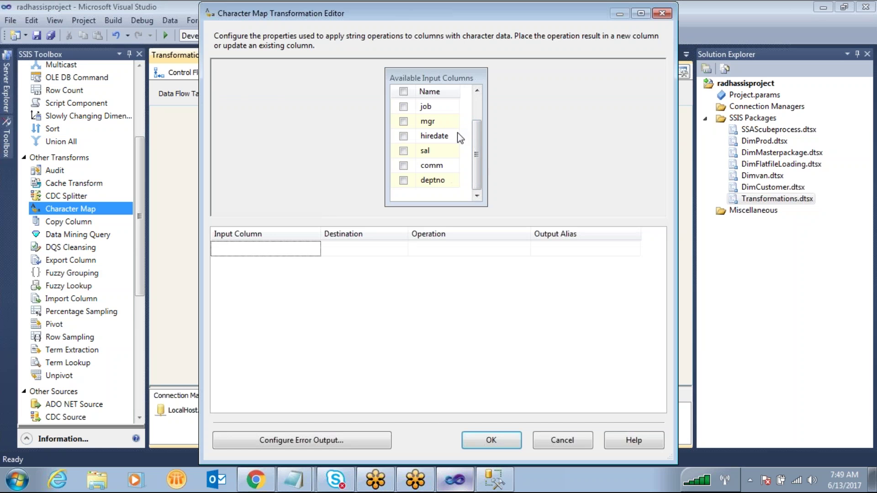
drag(474, 152, 477, 132)
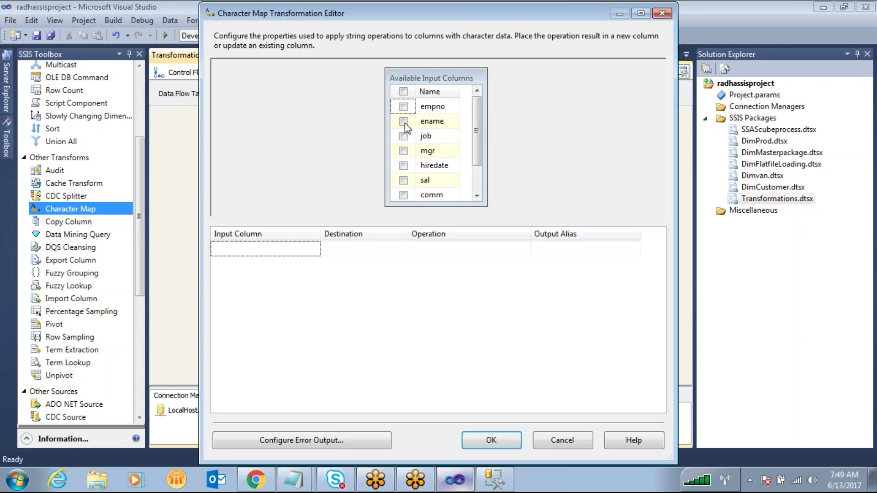
click(404, 122)
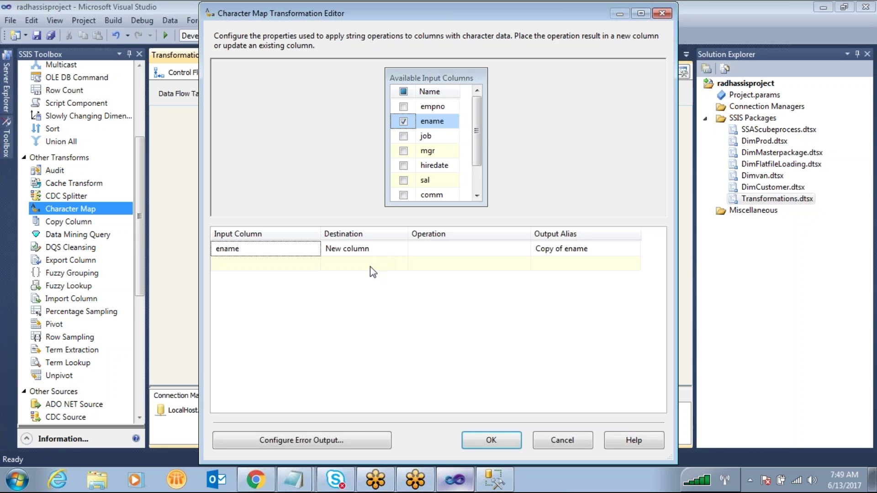
Step: Switch to SQL Server Management Studio, connect to the local Database Engine with Windows Authentication, and disconnect the Analysis Server
click(492, 475)
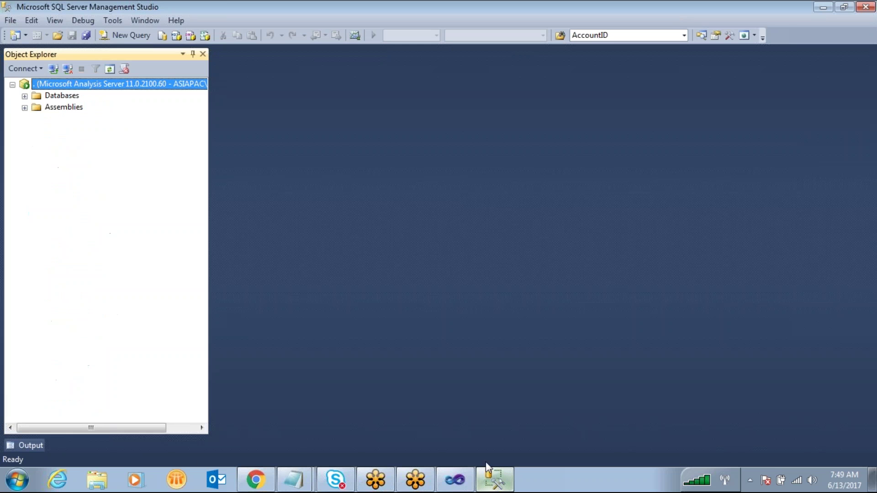
click(39, 70)
click(49, 83)
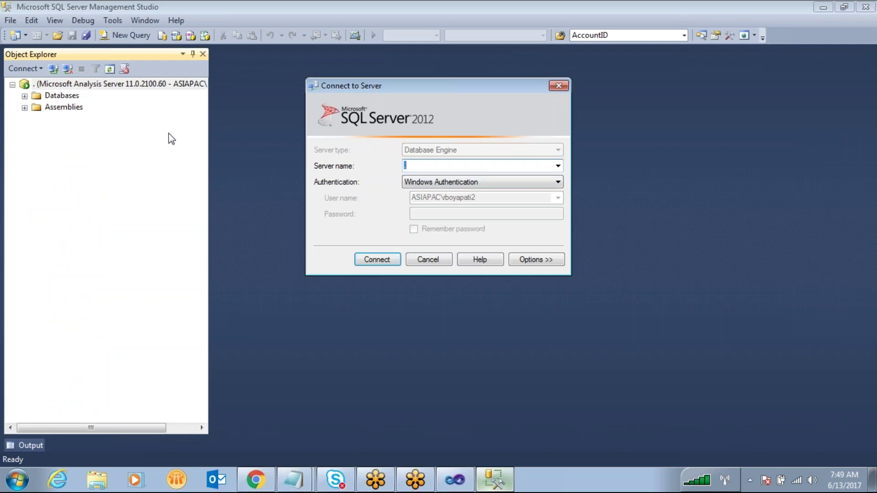
click(374, 259)
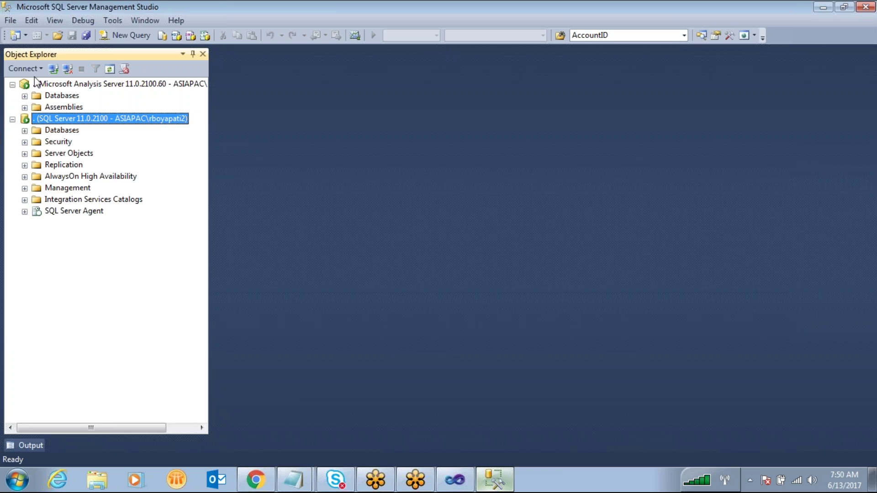
right_click(65, 83)
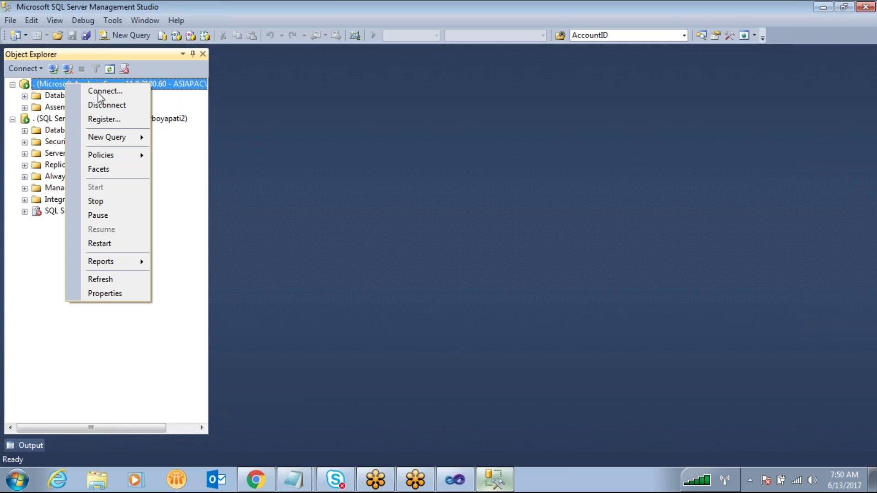
click(102, 104)
Step: Run the query "select * from emp" in a new query window against the MSBI2 database
click(153, 39)
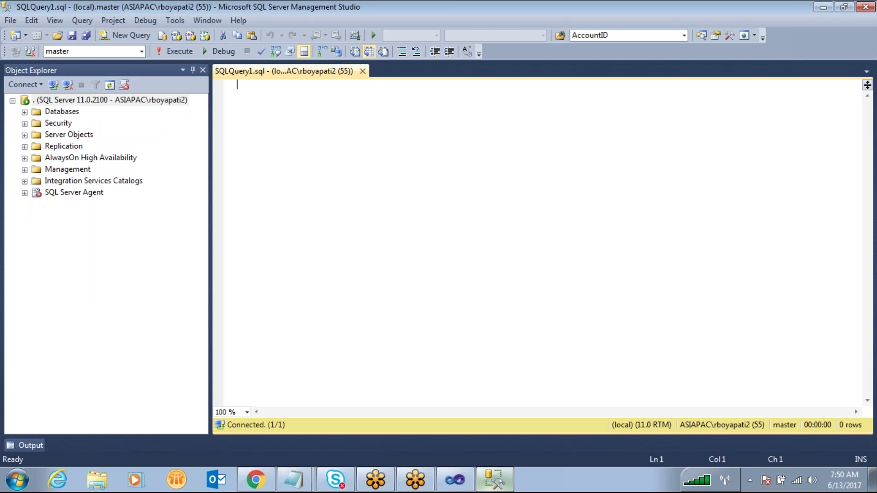
text(select * from emp)
click(141, 51)
click(64, 88)
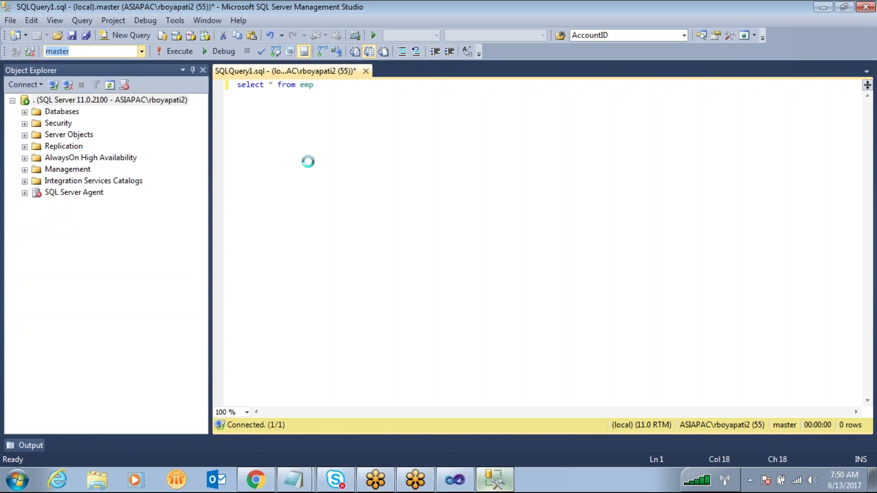
click(176, 51)
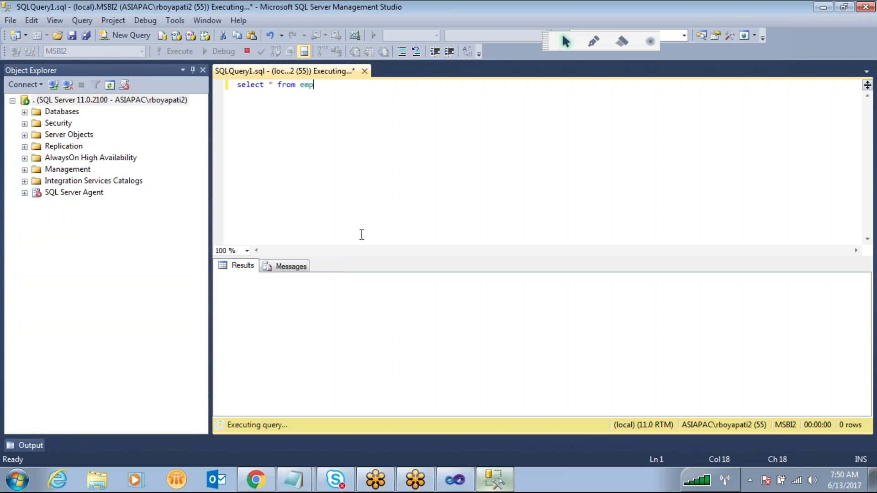
Step: Examine the letter case of the job and ename values in the emp query results
drag(336, 292, 337, 425)
scroll(289, 305, up, 2)
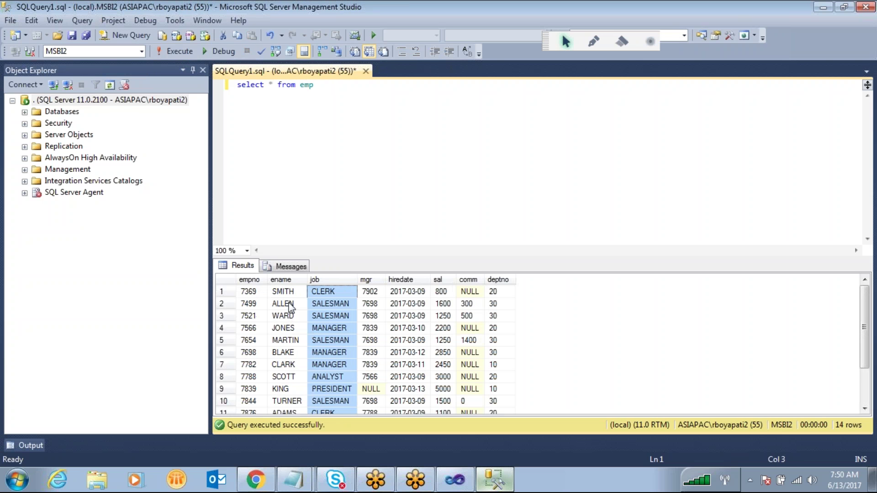
drag(287, 293, 299, 427)
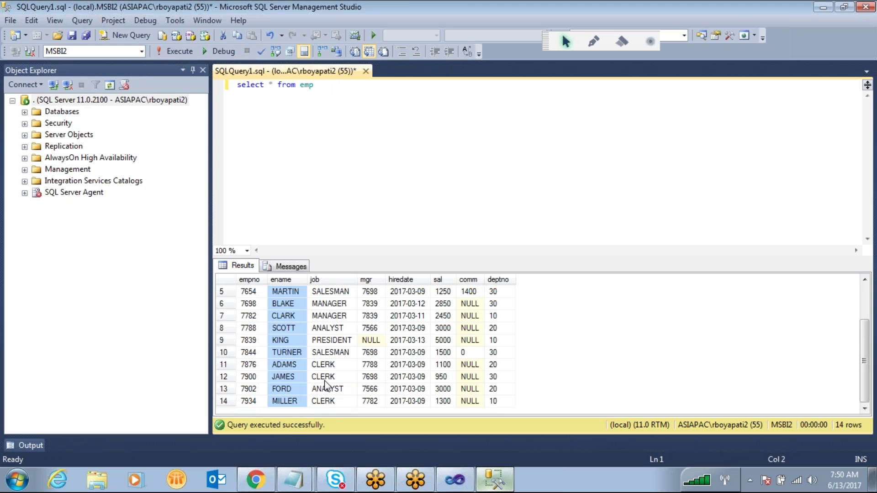
Step: Return to Visual Studio, set the Lowercase operation for ename with output alias Copy of ename, and accept the Character Map settings
click(454, 474)
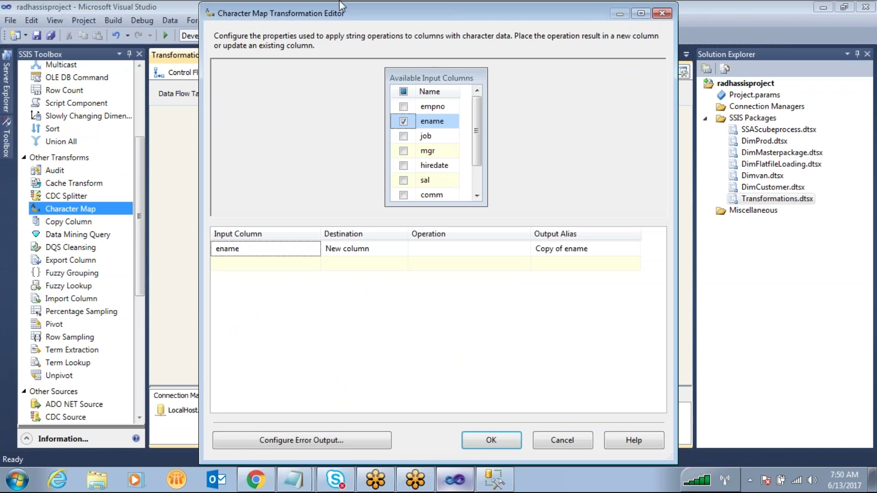
click(522, 249)
click(522, 249)
click(428, 275)
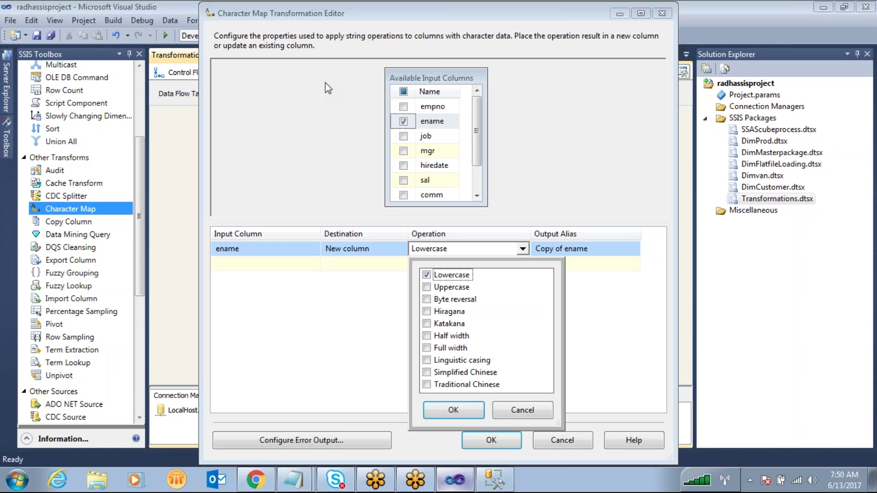
click(458, 410)
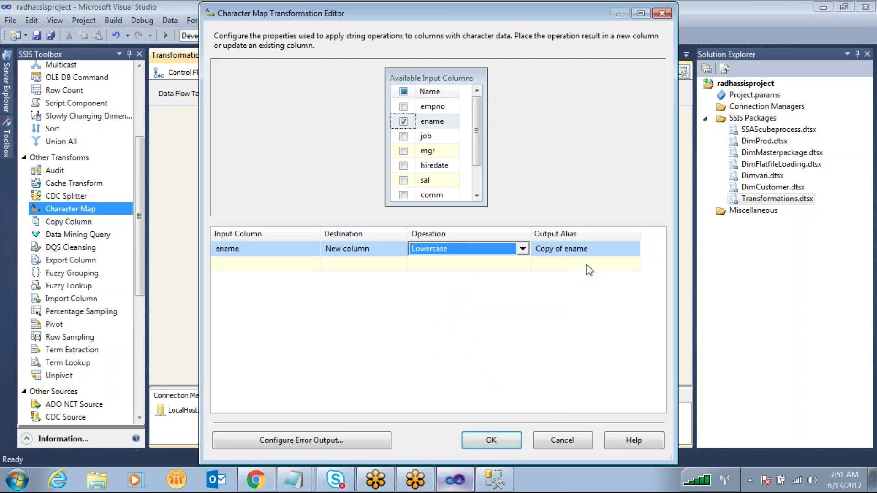
click(609, 248)
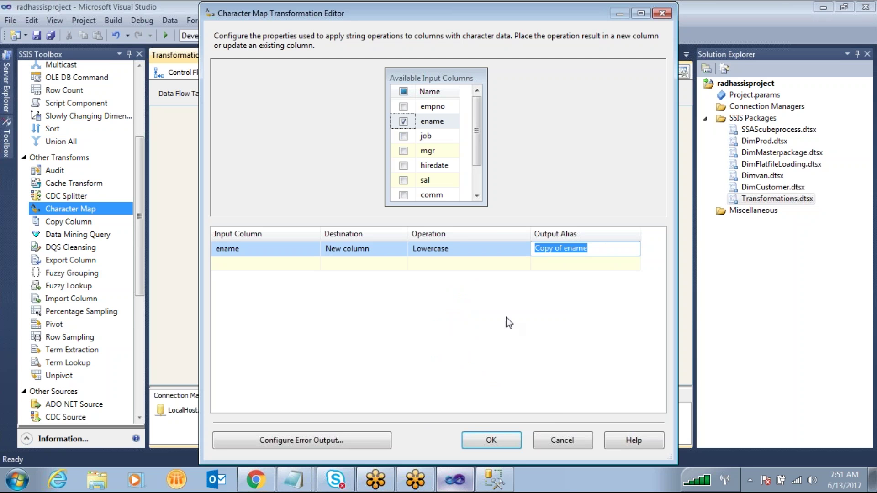
click(505, 447)
Step: Connect Character Map's output to Multicast and enable a data viewer on that path with all columns displayed
drag(380, 243, 380, 287)
double_click(372, 247)
click(284, 140)
click(335, 116)
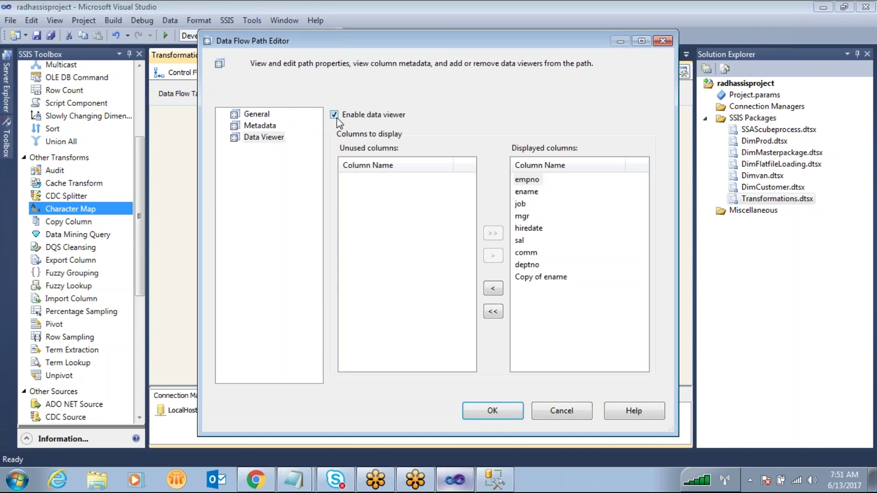
click(494, 410)
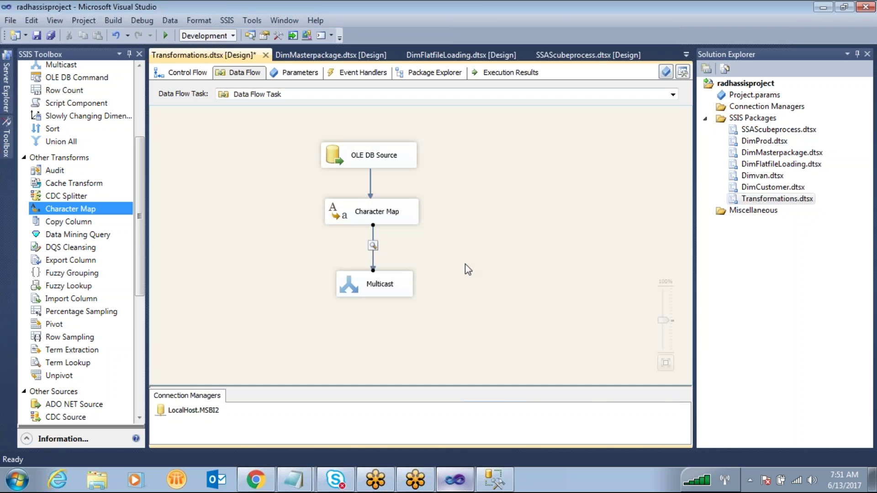
Step: Execute the Transformations.dtsx package from the project's SSIS Packages
click(771, 202)
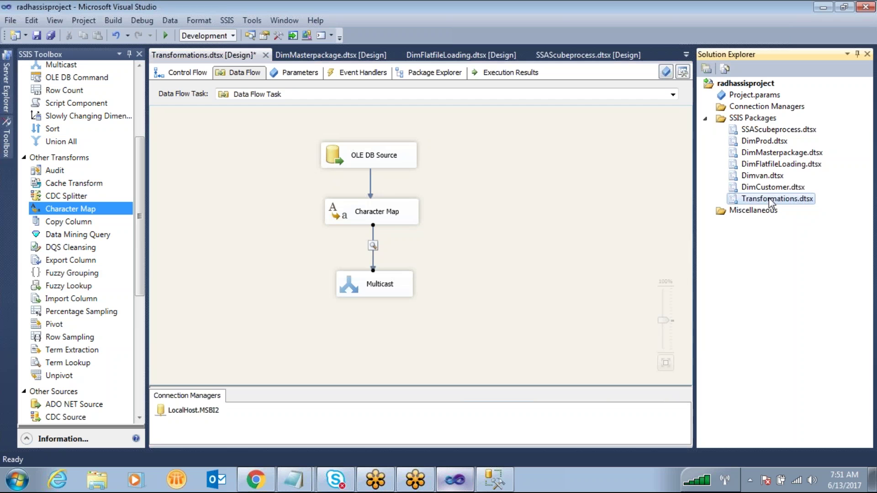
right_click(771, 202)
click(656, 219)
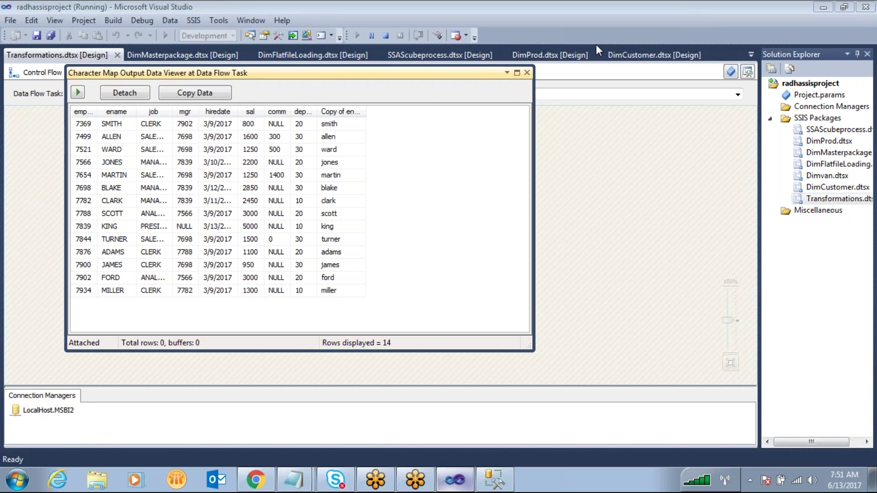
mouse_move(107, 111)
mouse_down()
mouse_move(91, 133)
mouse_move(92, 291)
mouse_move(133, 214)
mouse_move(123, 110)
mouse_move(129, 129)
mouse_up()
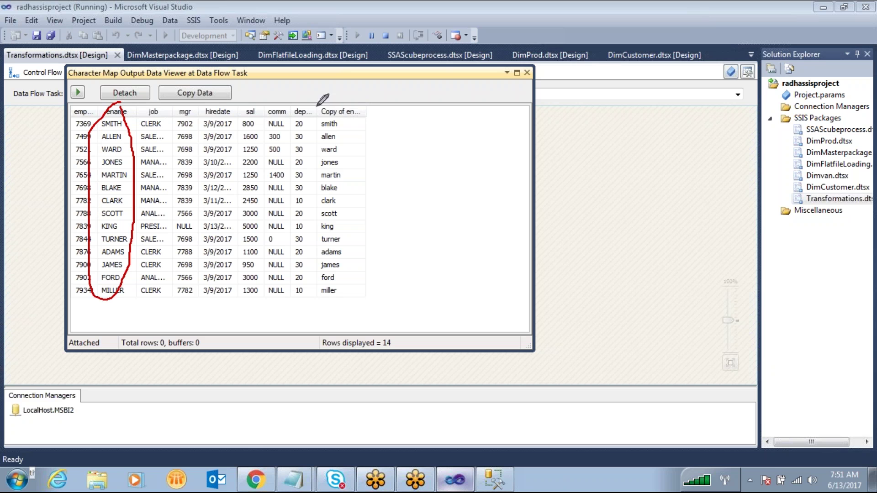
mouse_move(368, 117)
mouse_down()
mouse_move(315, 122)
mouse_move(320, 281)
mouse_move(370, 269)
mouse_move(341, 120)
mouse_up()
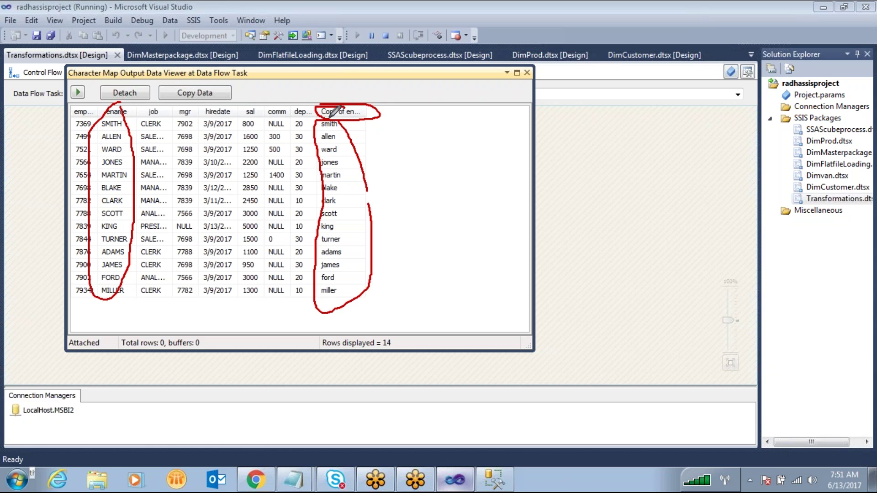
Step: Compare the original ename values with the Copy of ename values in the Character Map data viewer
drag(135, 111, 213, 55)
drag(406, 93, 448, 63)
drag(342, 118, 461, 61)
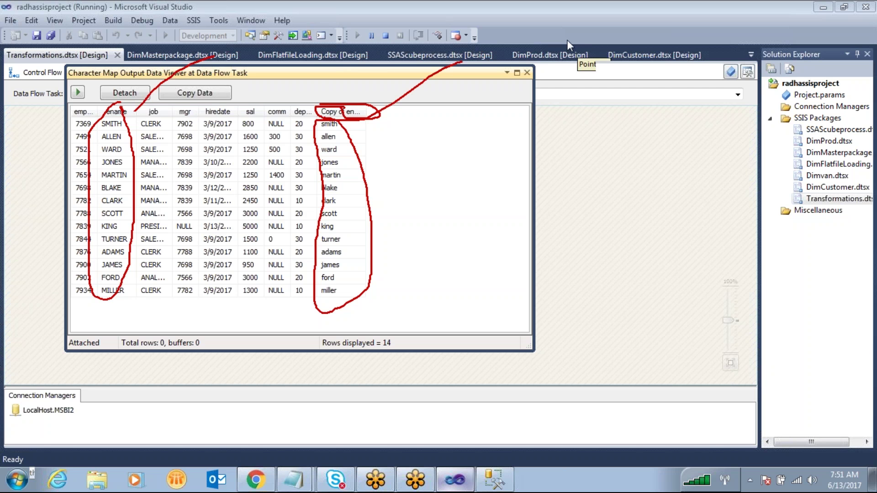
click(684, 42)
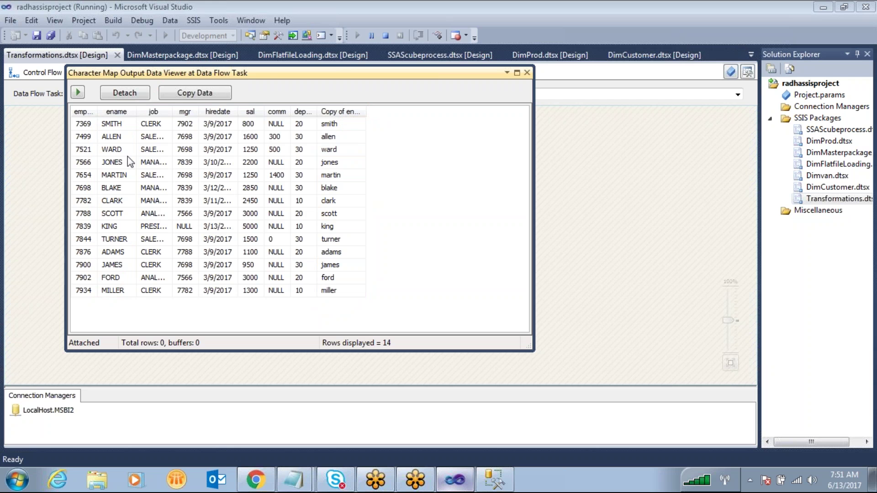
Step: Close the Character Map data viewer and stop debugging the package
click(527, 72)
click(307, 223)
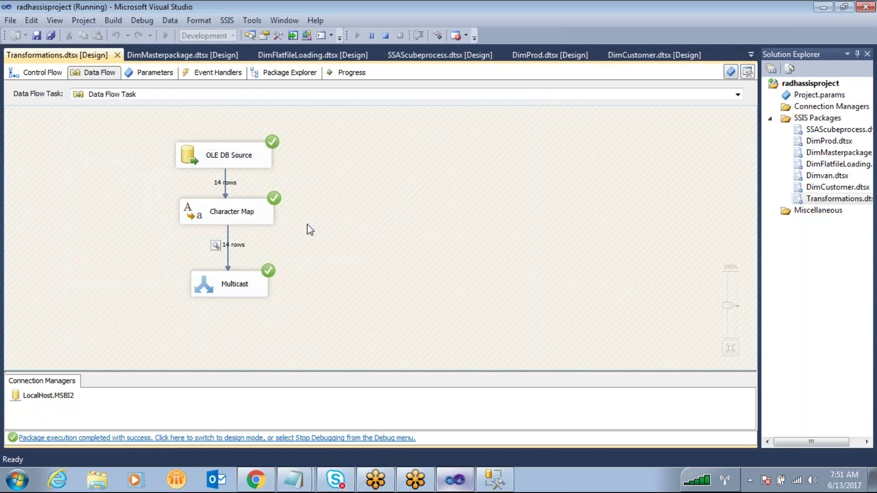
click(385, 36)
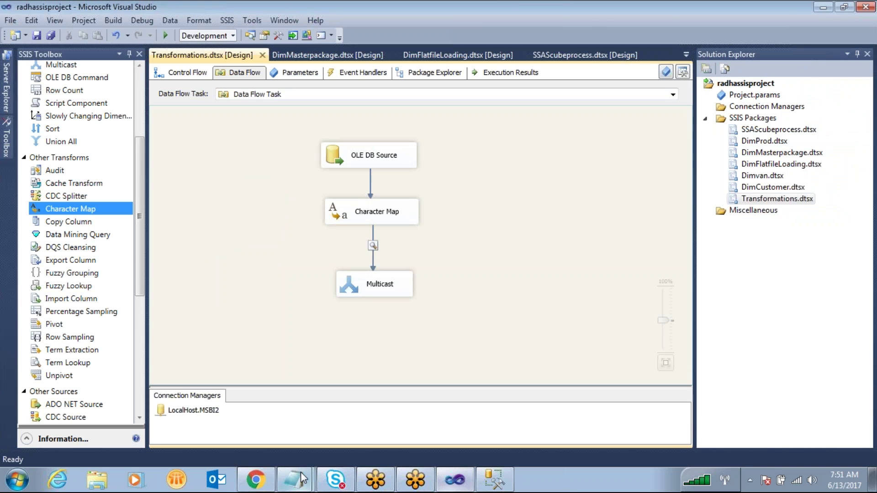
Step: Check the transformations list in Radha tasks.txt and the emp query in SQL Server Management Studio, and return to Visual Studio
mouse_move(294, 479)
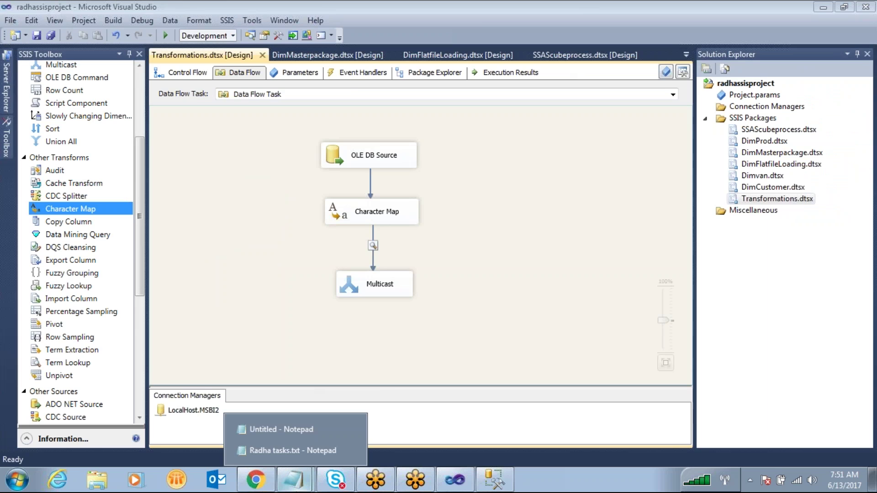
click(254, 397)
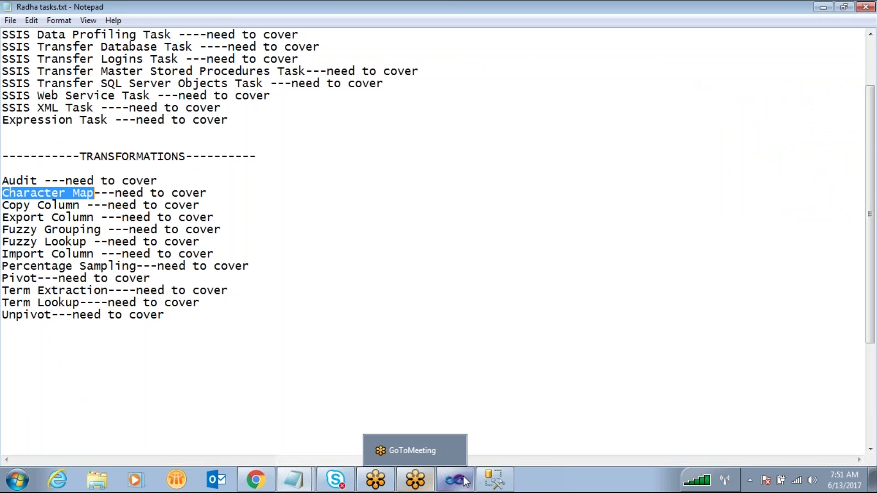
mouse_move(487, 484)
click(505, 442)
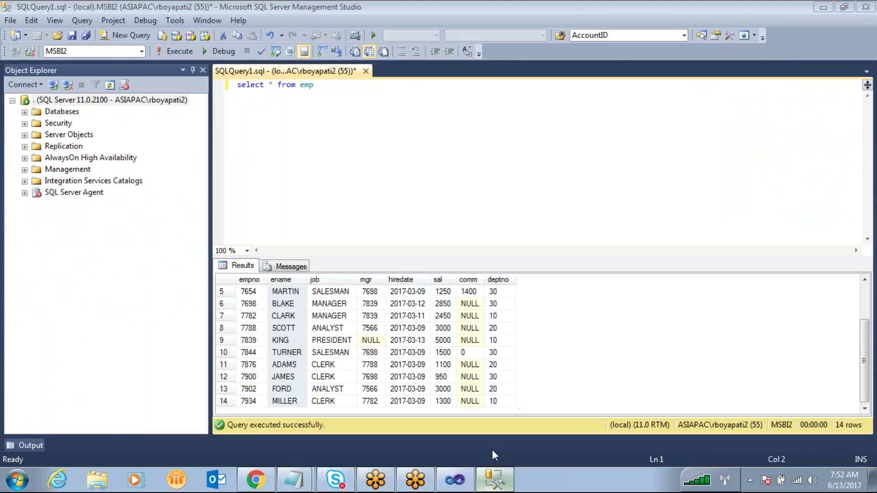
click(456, 480)
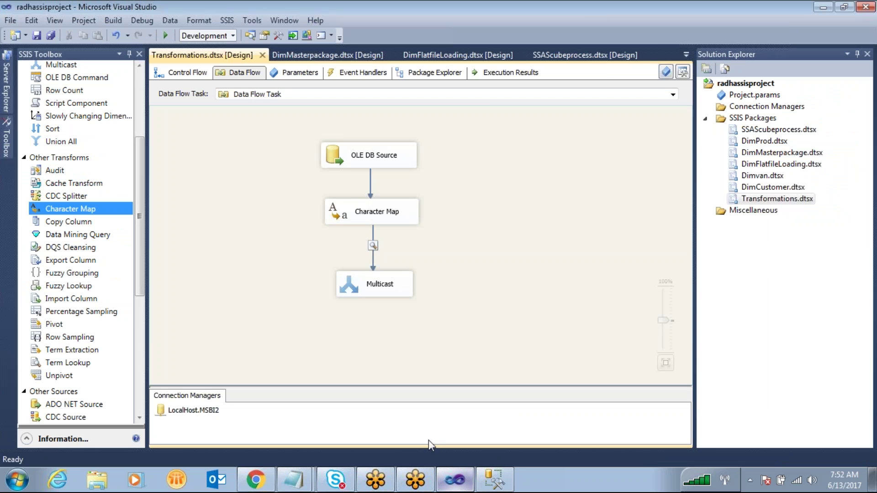
Step: Illustrate with pen marks how Multicast passes 10 incoming rows to each of four outputs, and clear the marks
click(592, 43)
drag(375, 220, 372, 273)
mouse_move(394, 223)
mouse_down()
mouse_move(395, 244)
mouse_move(414, 228)
mouse_up()
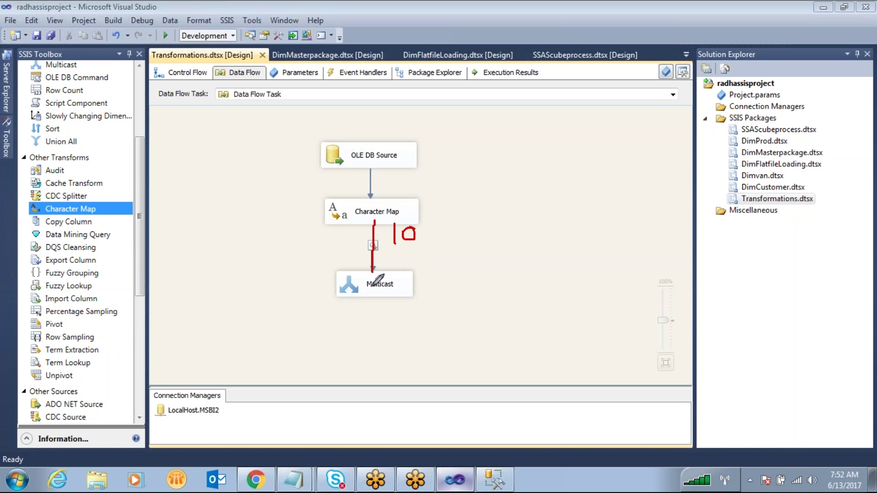
drag(371, 298, 247, 394)
drag(372, 299, 484, 392)
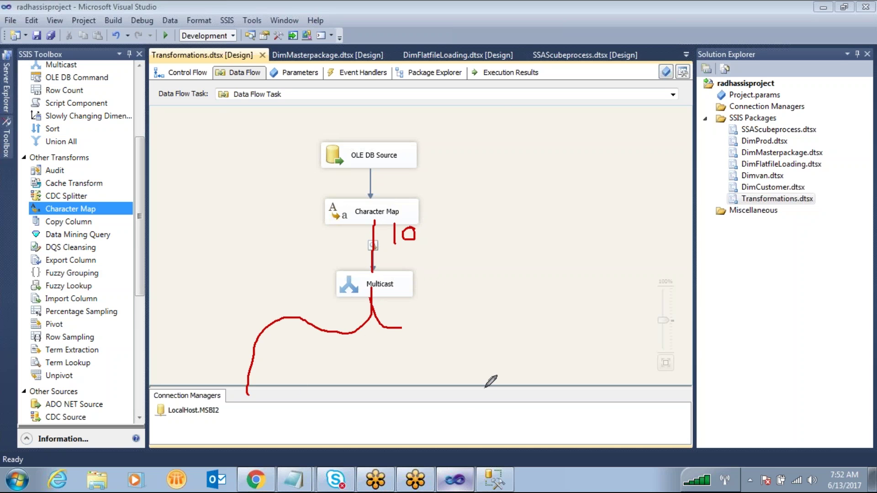
drag(367, 287, 610, 392)
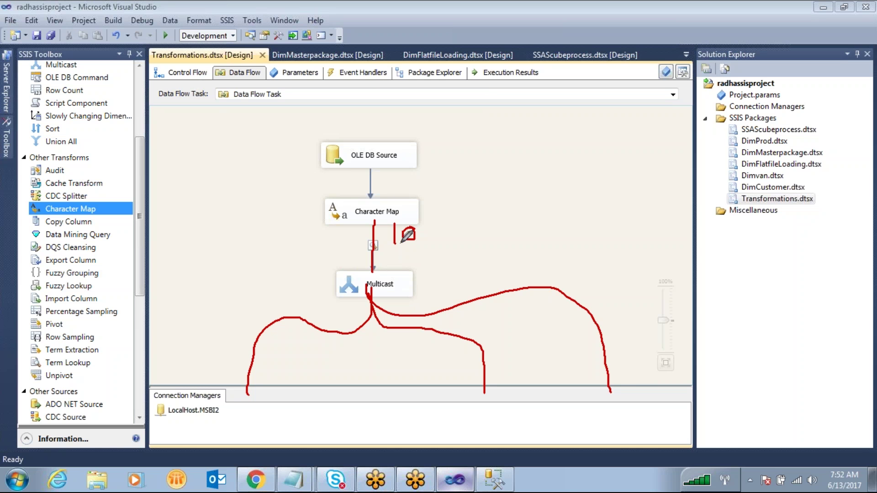
mouse_move(268, 340)
mouse_down()
mouse_move(273, 365)
mouse_move(286, 346)
mouse_up()
mouse_move(449, 352)
mouse_down()
mouse_move(453, 380)
mouse_move(468, 361)
mouse_up()
drag(568, 350, 585, 371)
drag(593, 352, 595, 370)
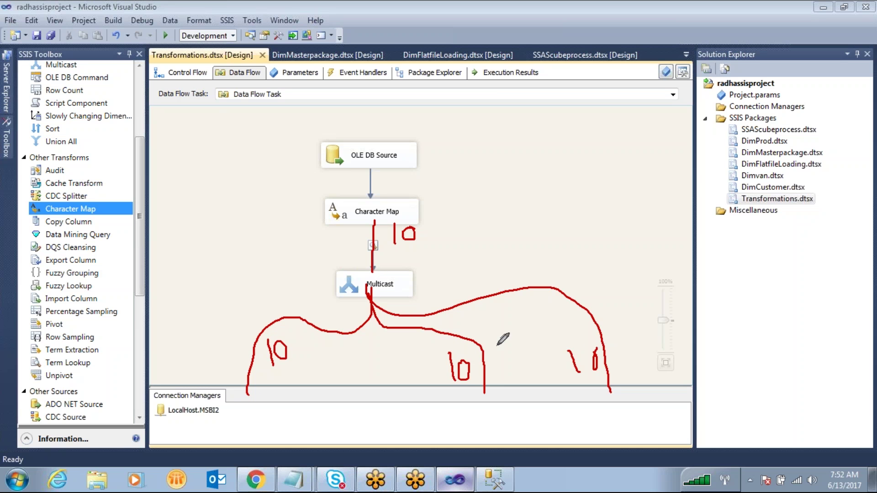
mouse_move(450, 284)
mouse_down()
mouse_move(728, 256)
mouse_move(737, 287)
mouse_move(759, 264)
mouse_up()
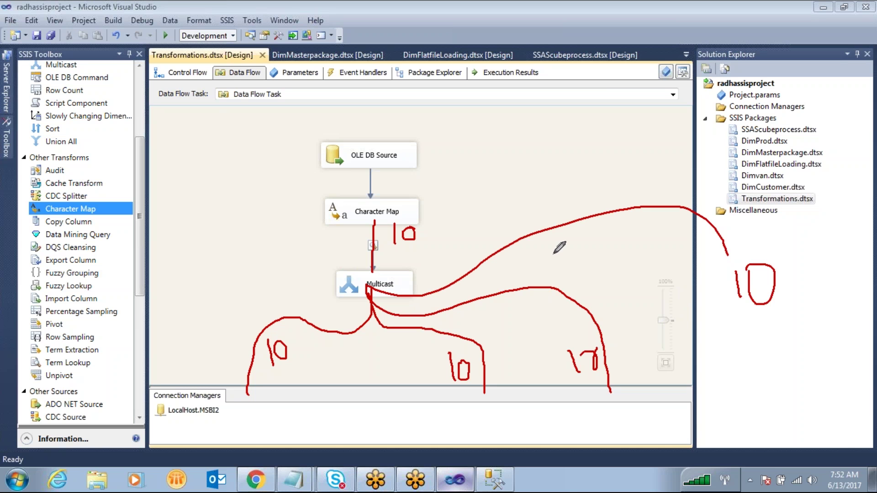
drag(401, 203, 407, 204)
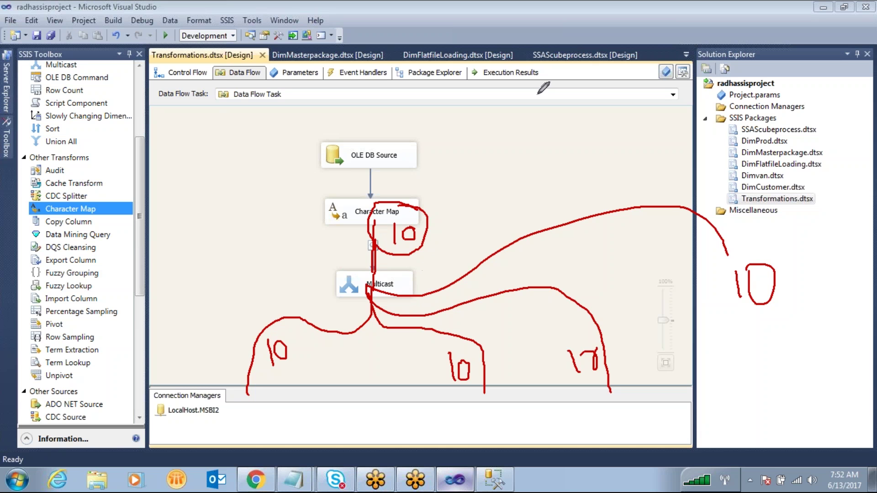
key(Escape)
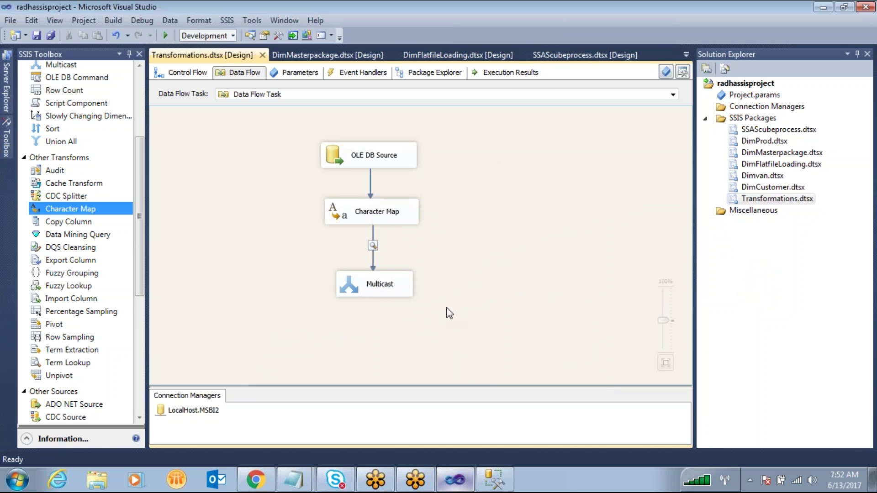
Step: Replace Character Map with a Copy Column transformation and connect the OLE DB Source output to it
click(347, 214)
key(Delete)
click(69, 221)
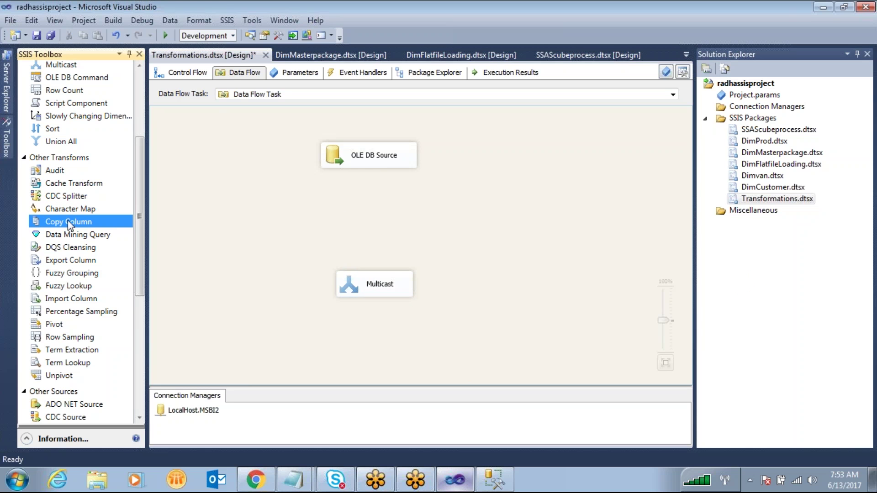
drag(338, 203, 338, 203)
click(370, 154)
drag(373, 174, 380, 221)
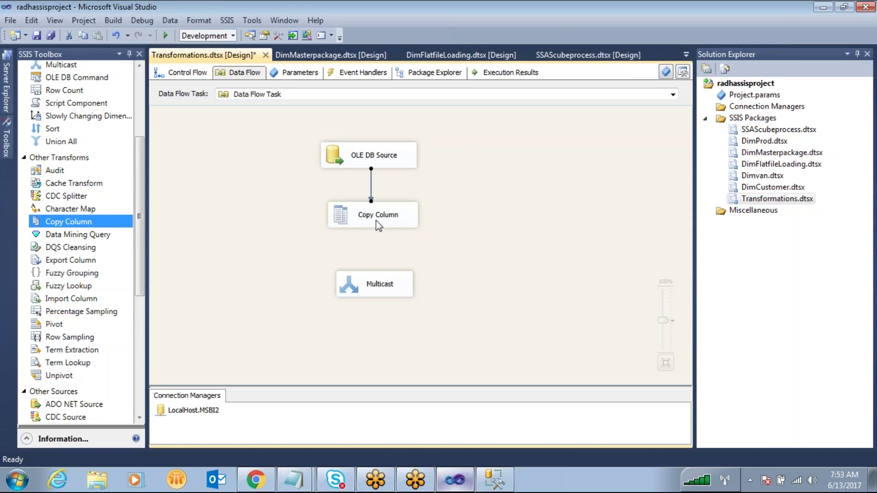
Step: Preview the emp table from the OLE DB Source, examine its ename column, and close the source editor
double_click(344, 152)
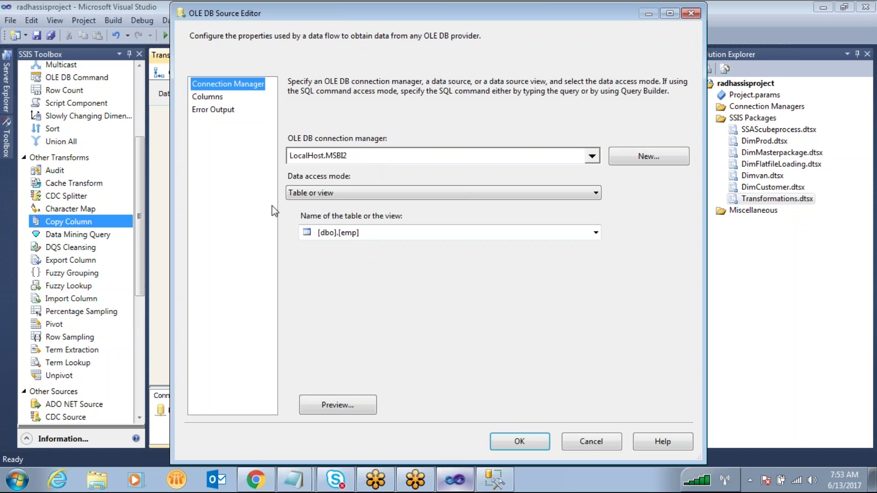
click(343, 407)
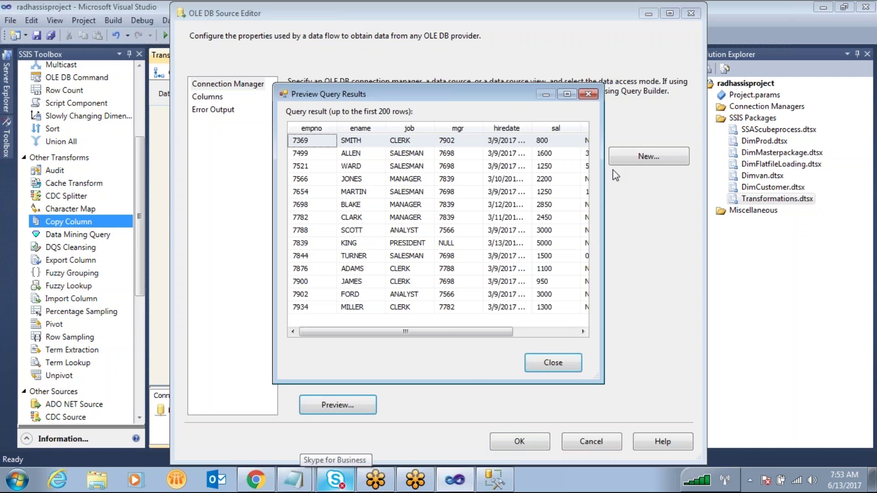
drag(604, 184, 749, 185)
mouse_move(346, 117)
mouse_down()
mouse_move(331, 188)
mouse_move(358, 328)
mouse_move(345, 120)
mouse_move(461, 35)
mouse_move(522, 32)
mouse_up()
mouse_move(683, 54)
mouse_down()
mouse_move(714, 118)
mouse_move(678, 139)
mouse_move(724, 122)
mouse_move(705, 247)
mouse_move(724, 297)
mouse_move(722, 123)
mouse_up()
drag(699, 304, 670, 305)
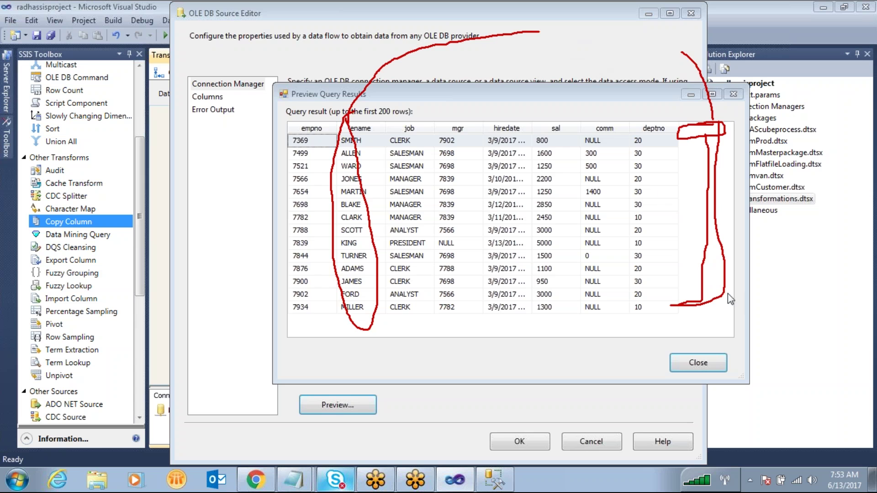
click(699, 364)
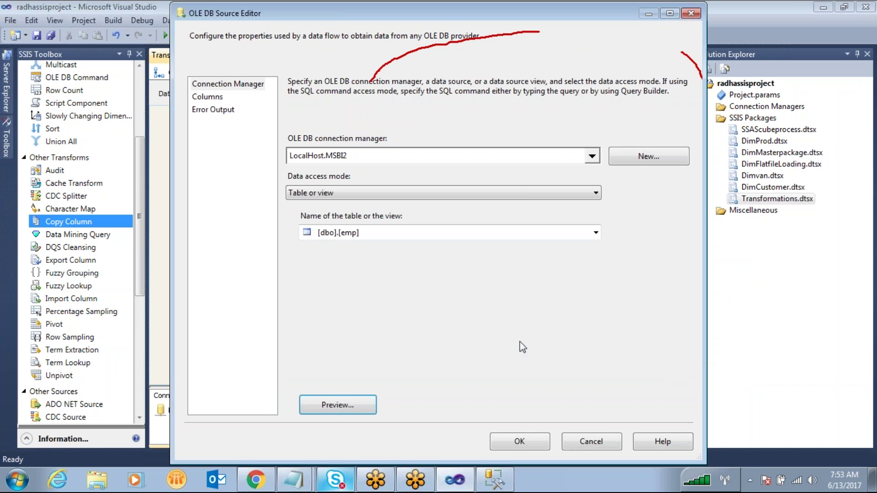
click(507, 441)
Step: Configure Copy Column to duplicate ename with the output alias Copy of ename
double_click(333, 217)
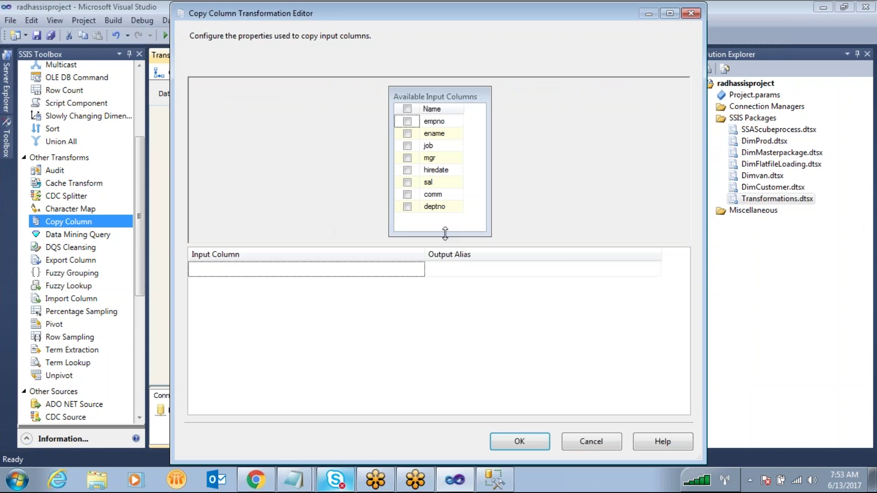
click(406, 133)
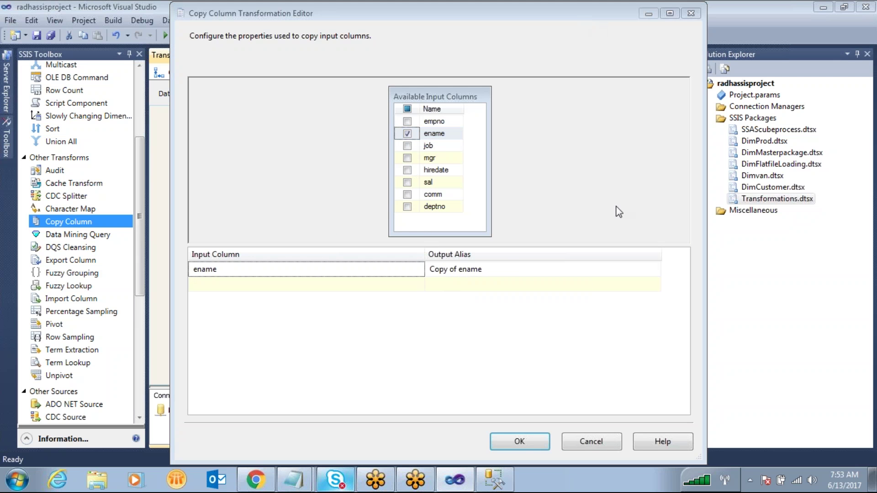
click(510, 439)
Step: Connect Copy Column's output to Multicast and enable a data viewer on that path
drag(380, 238, 373, 279)
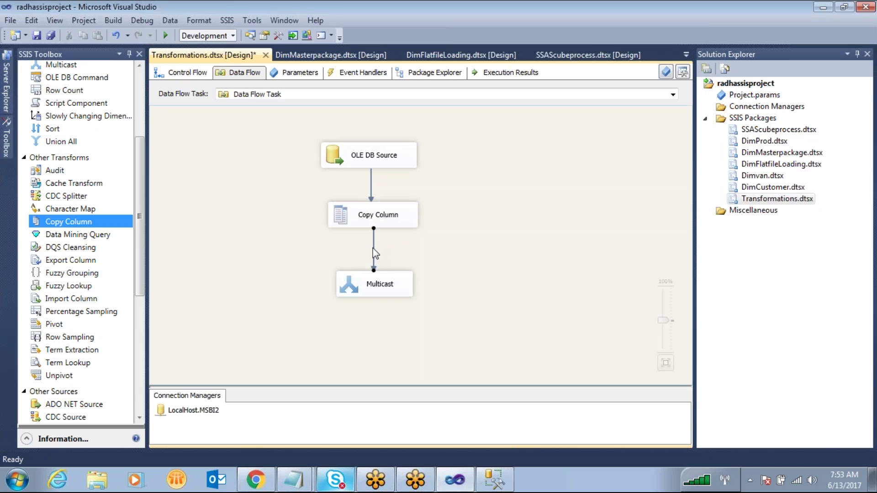
double_click(372, 248)
click(264, 137)
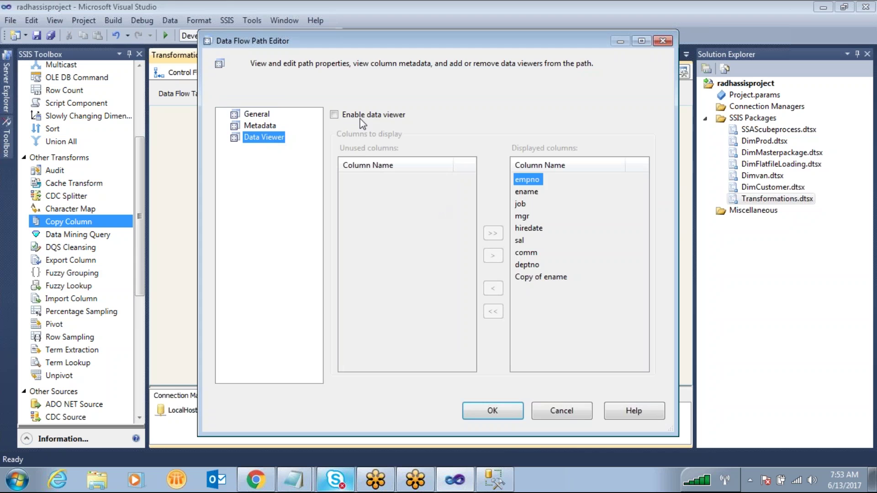
click(333, 115)
click(494, 411)
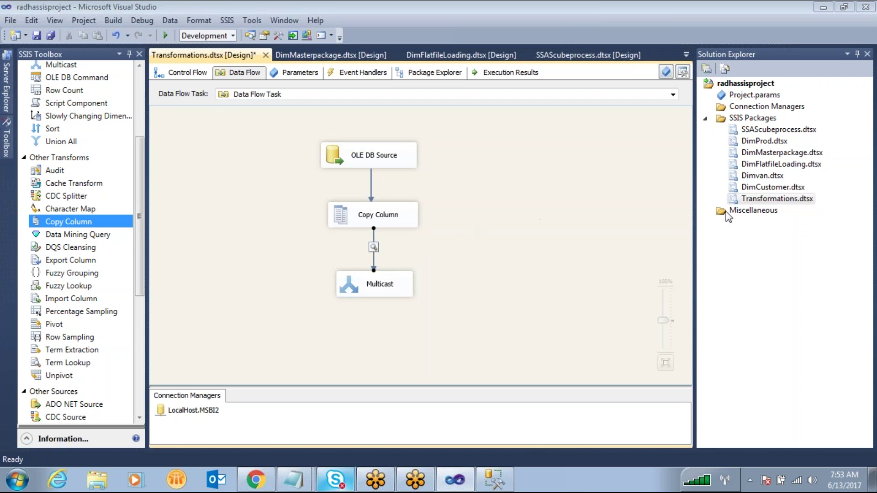
Step: Save the Transformations.dtsx package and execute it
click(789, 201)
key(ctrl+s)
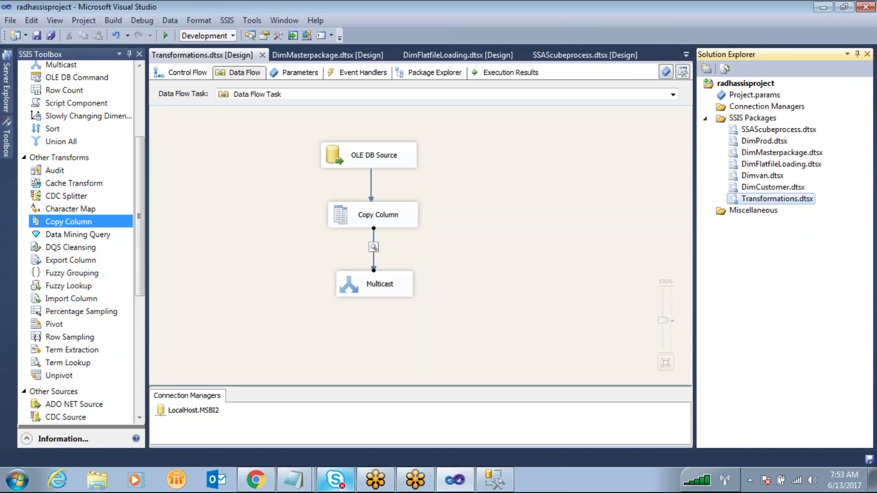
key(F5)
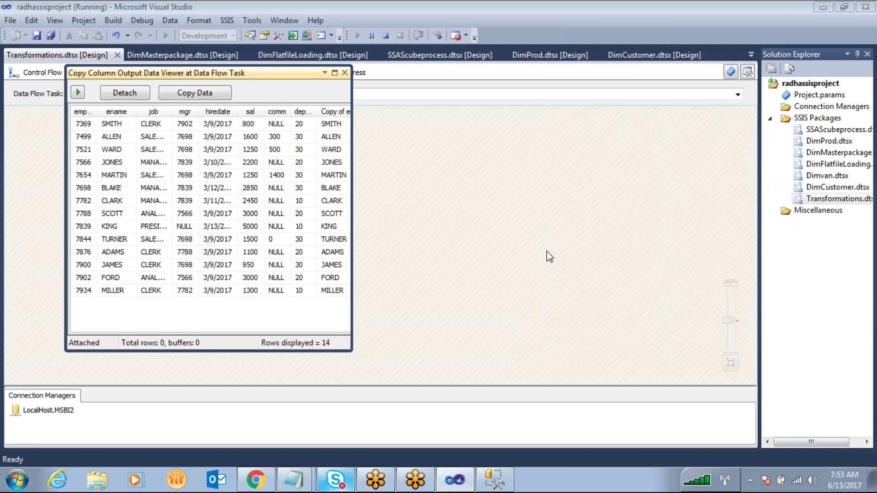
Step: Compare ename with Copy of ename in the widened Copy Column data viewer, and end the debugging run
drag(346, 195, 528, 192)
mouse_move(121, 97)
mouse_down()
mouse_move(100, 146)
mouse_move(110, 299)
mouse_move(133, 157)
mouse_move(121, 102)
mouse_move(341, 74)
mouse_move(351, 91)
mouse_move(315, 219)
mouse_move(369, 275)
mouse_move(346, 96)
mouse_up()
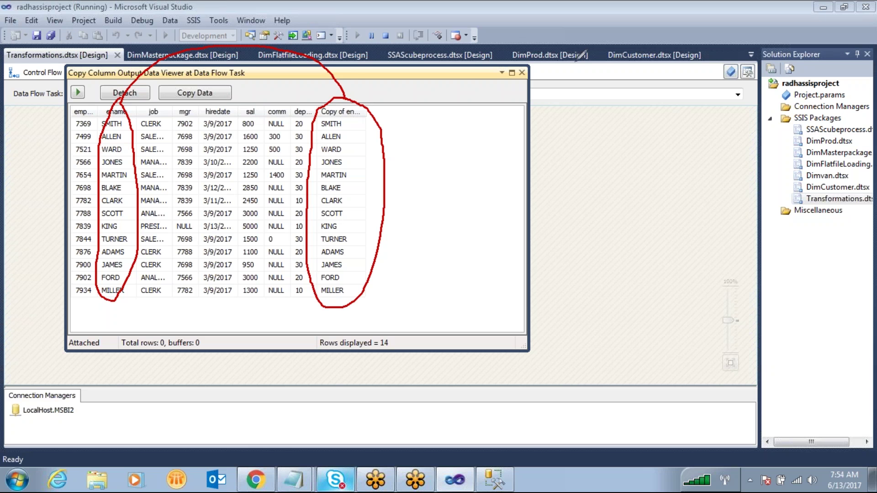
click(680, 40)
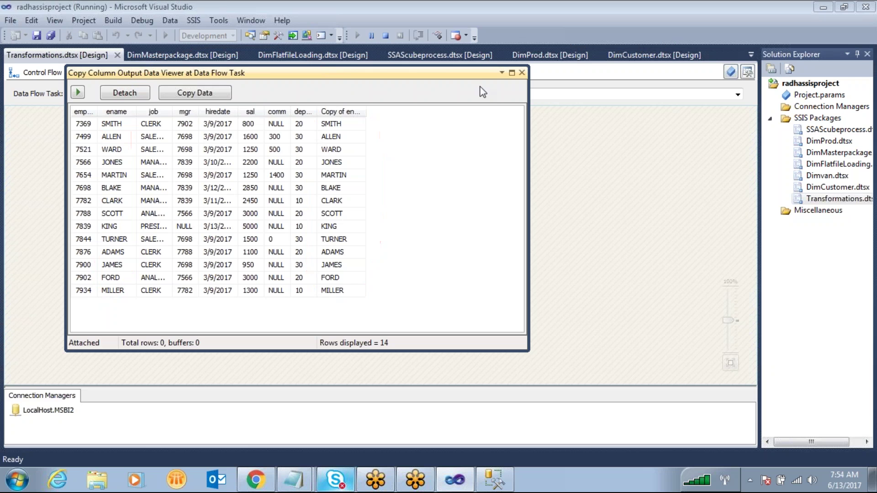
click(522, 72)
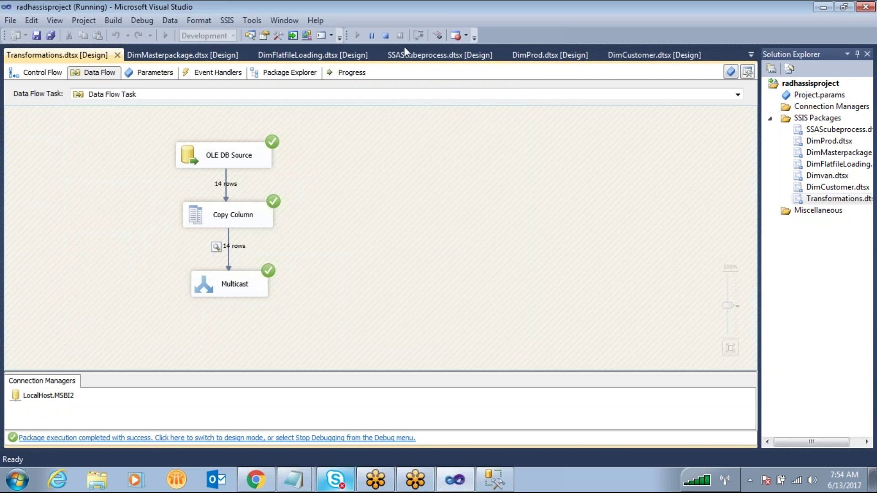
click(385, 35)
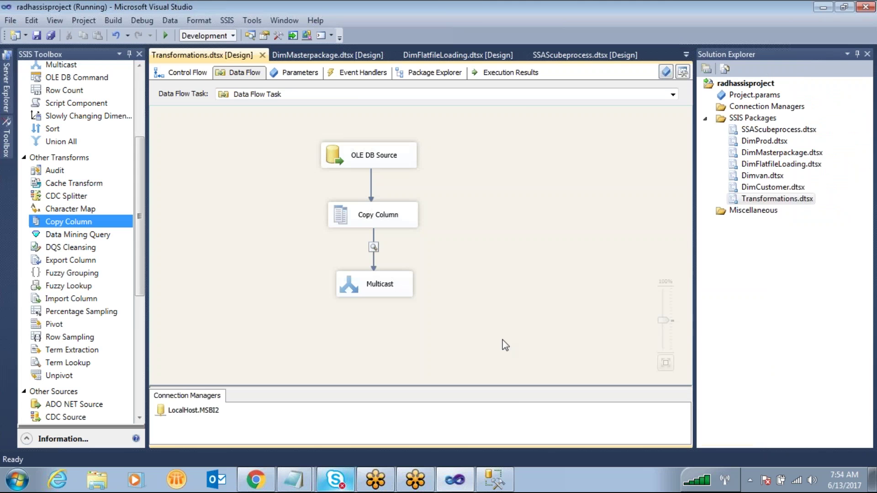
Step: Switch to Radha tasks.txt in Notepad and review the tasks and transformations still needing coverage
click(293, 479)
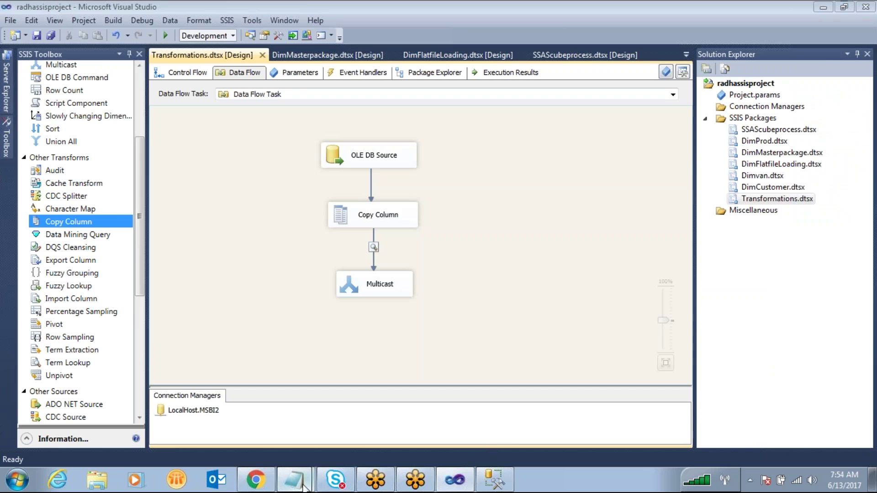
click(289, 451)
scroll(271, 260, up, 2)
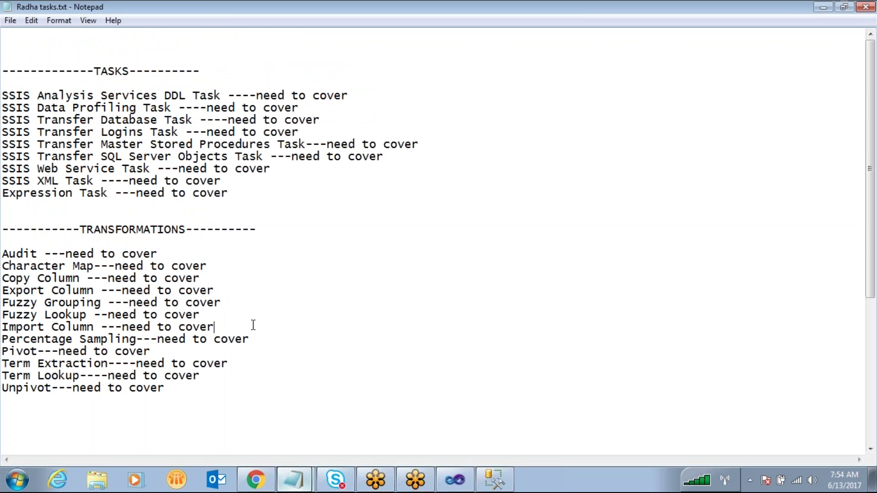
scroll(43, 303, down, 1)
scroll(94, 284, down, 1)
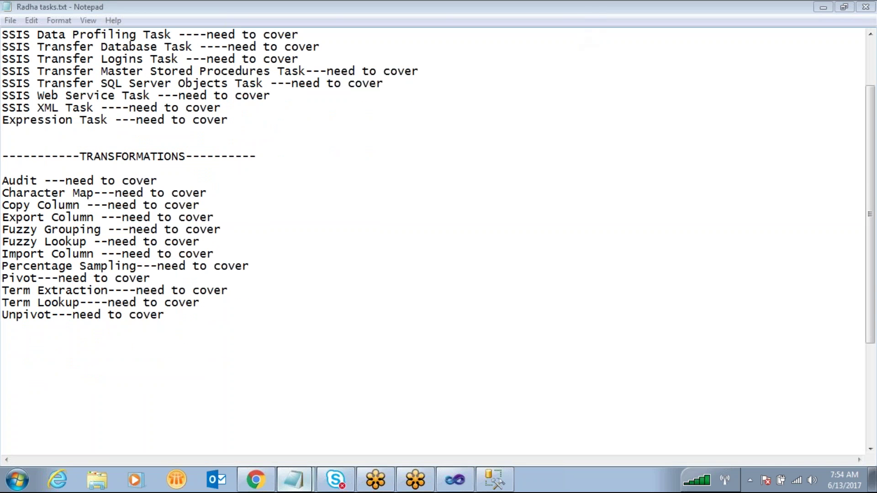
Step: Highlight the Export Column and Import Column entries in the notes, and switch to the package's control flow in Visual Studio
drag(101, 217, 7, 215)
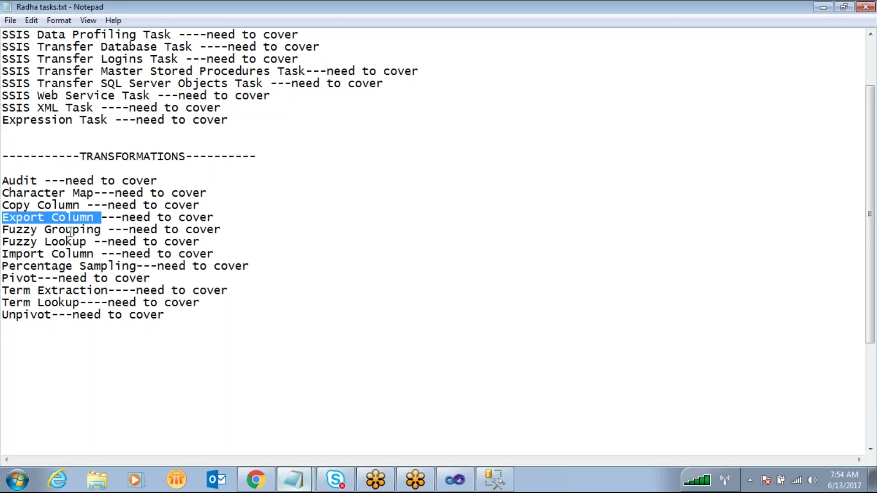
drag(104, 255, 6, 253)
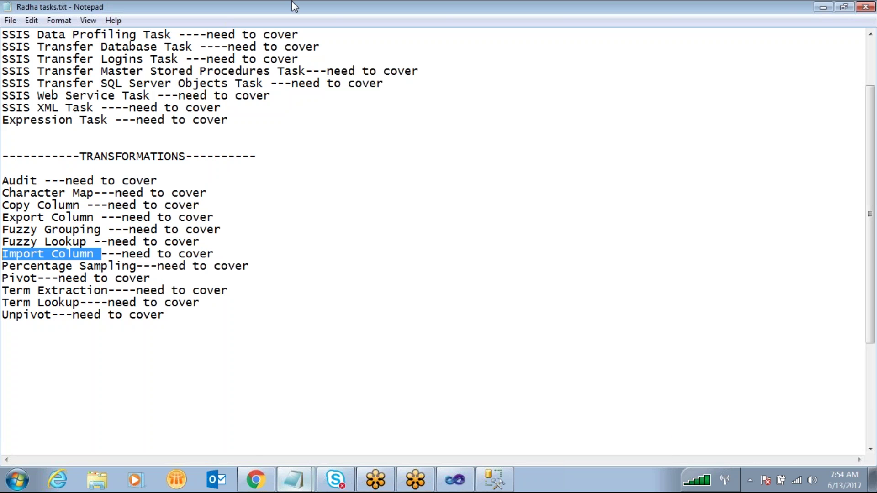
click(455, 479)
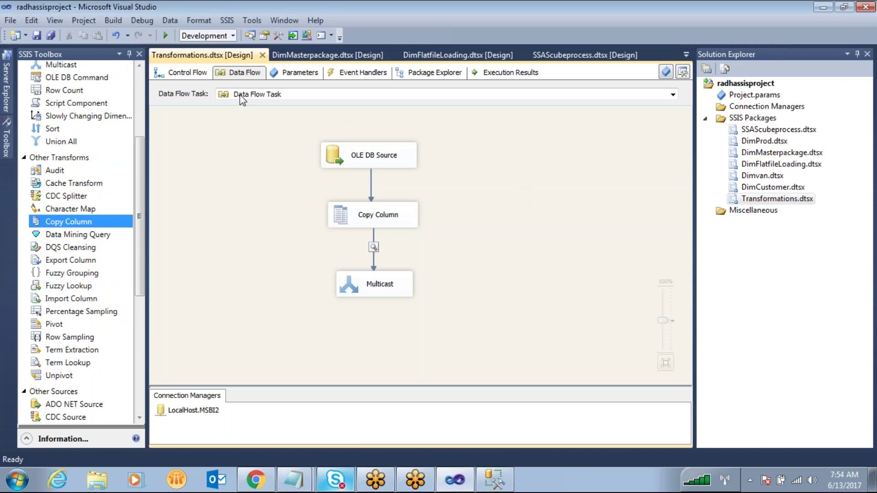
click(201, 73)
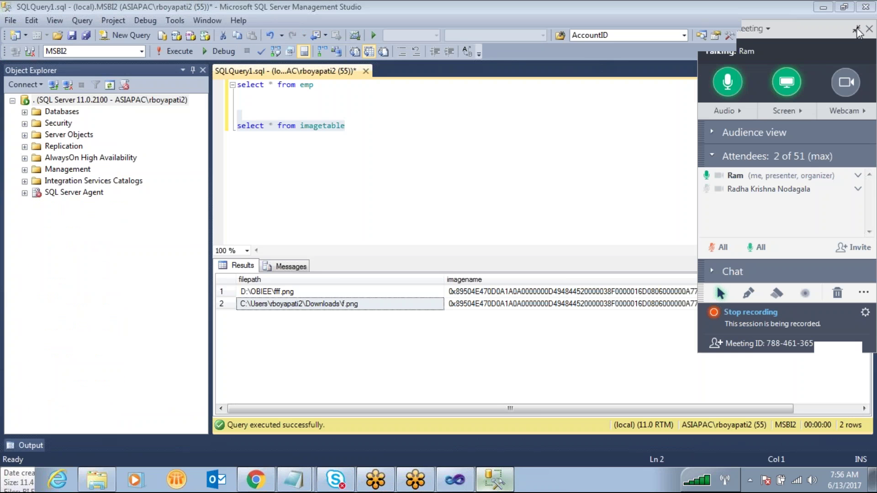
Step: Examine the imagetable query results in SQL Server Management Studio, marking the imagename values and their matching filepath entries
click(857, 30)
click(358, 161)
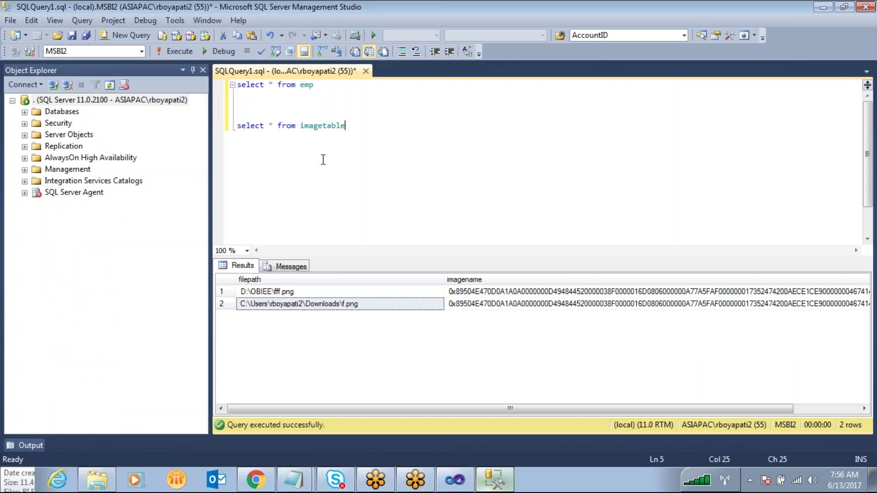
click(480, 291)
click(487, 304)
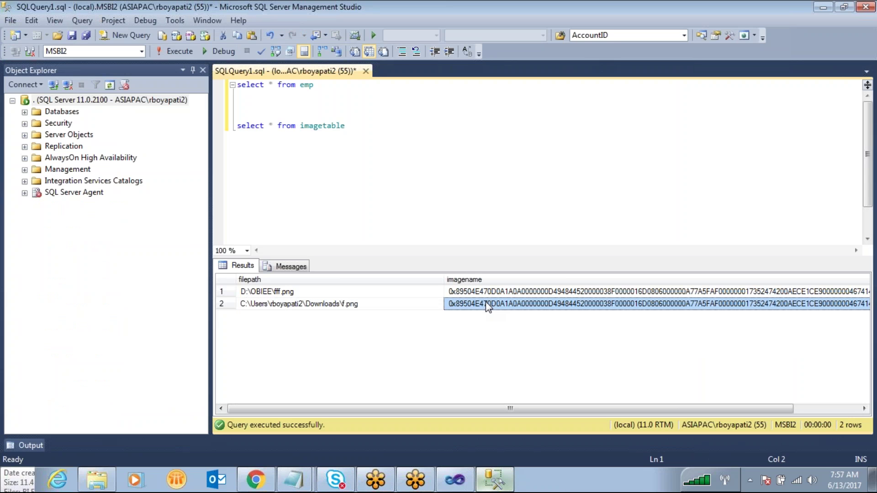
click(709, 12)
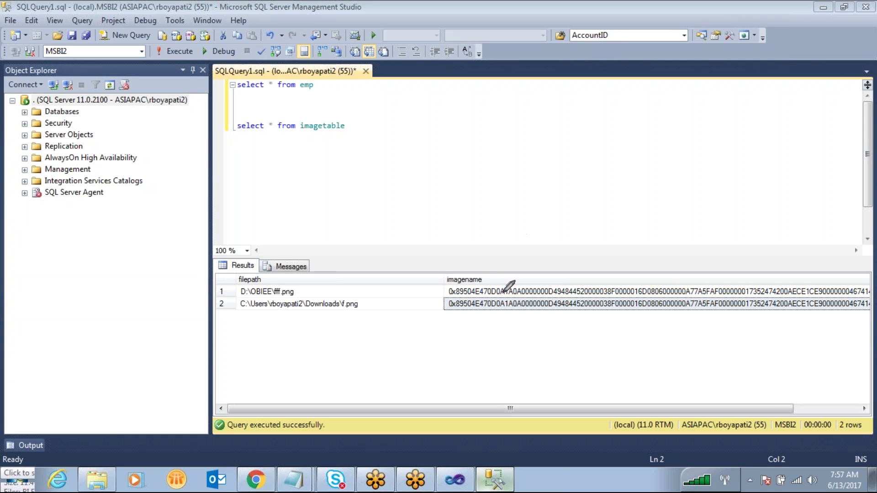
mouse_move(555, 289)
mouse_down()
mouse_move(457, 288)
mouse_move(522, 296)
mouse_move(563, 284)
mouse_up()
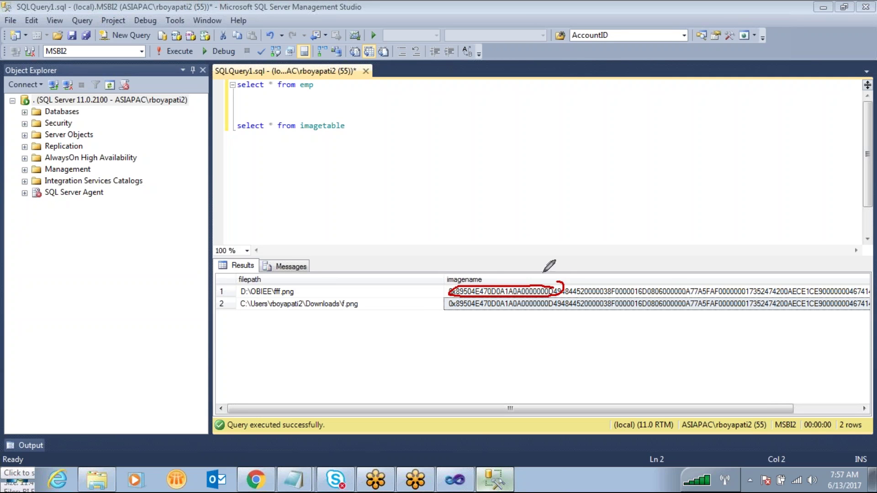
mouse_move(456, 305)
mouse_down()
mouse_move(467, 311)
mouse_move(550, 299)
mouse_move(510, 302)
mouse_up()
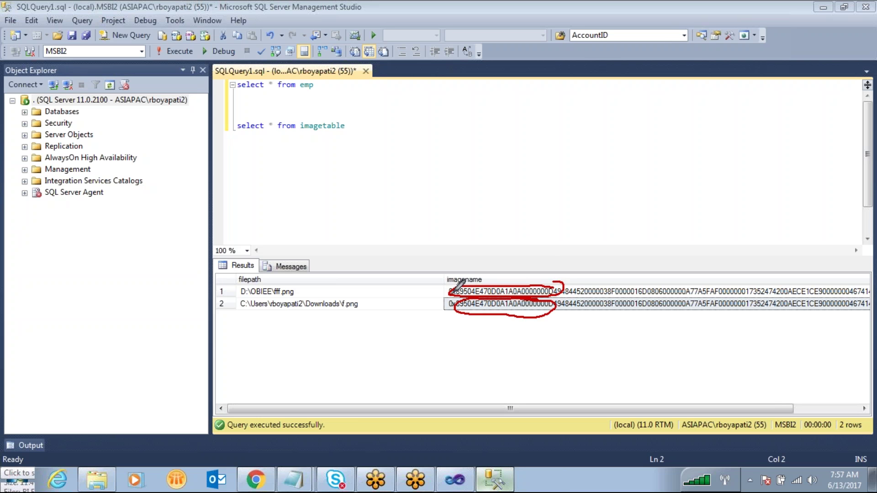
mouse_move(452, 289)
mouse_down()
mouse_move(416, 261)
mouse_move(354, 260)
mouse_move(301, 279)
mouse_move(240, 286)
mouse_move(301, 292)
mouse_up()
mouse_move(242, 297)
mouse_down()
mouse_move(361, 301)
mouse_move(242, 315)
mouse_move(342, 320)
mouse_up()
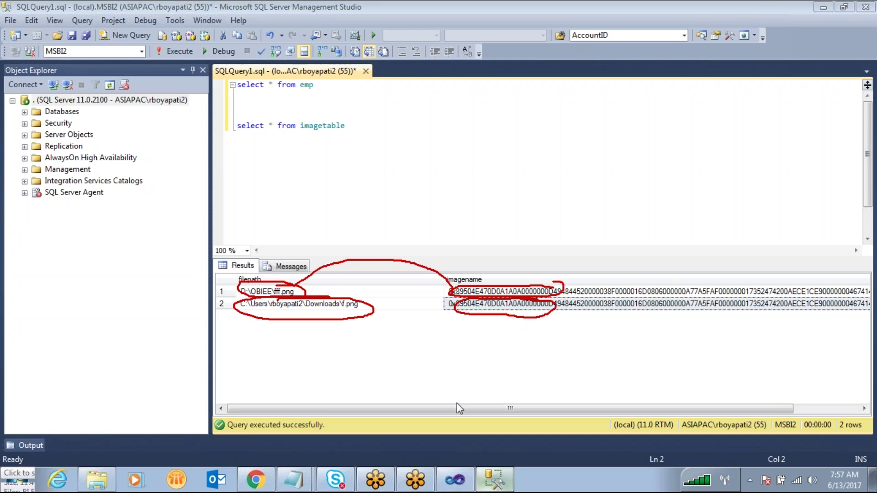
Step: Switch to Visual Studio and review the source table and columns of the Export data flow's OLE DB Source
click(454, 480)
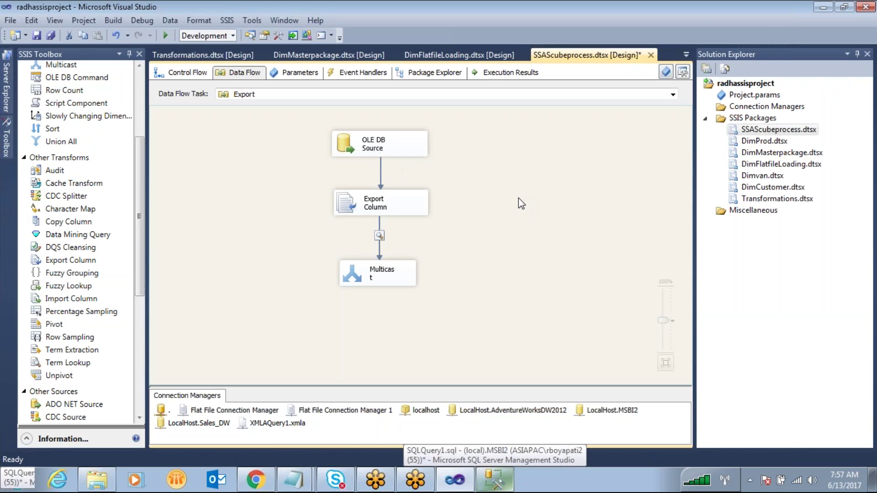
double_click(343, 147)
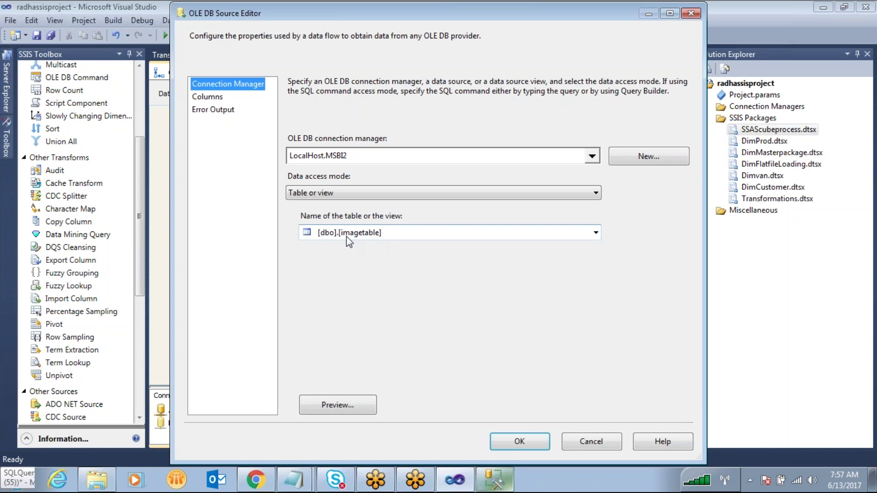
click(200, 96)
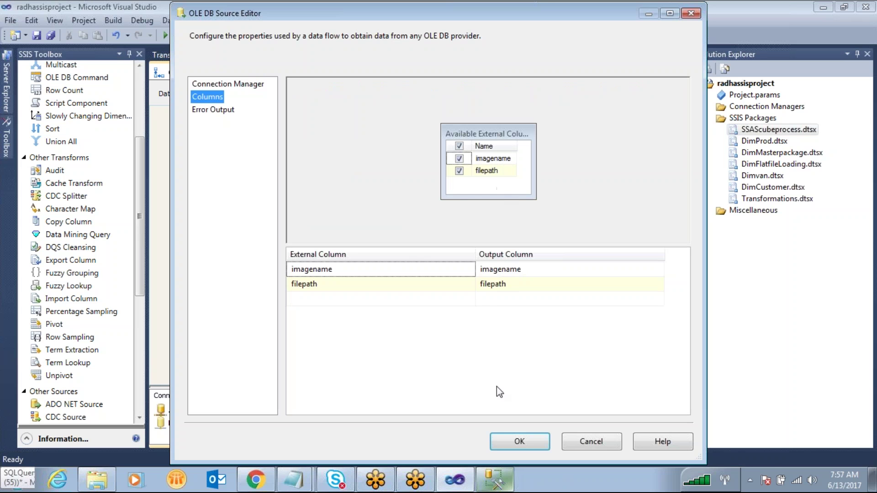
Step: Check both filepath values in the SQL Server Management Studio results, and return to Visual Studio to accept the OLE DB Source settings
click(502, 487)
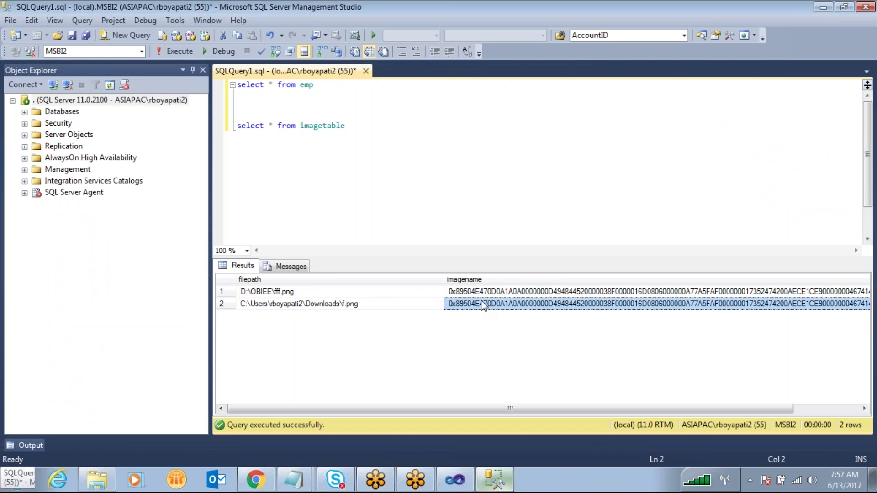
click(328, 296)
click(350, 306)
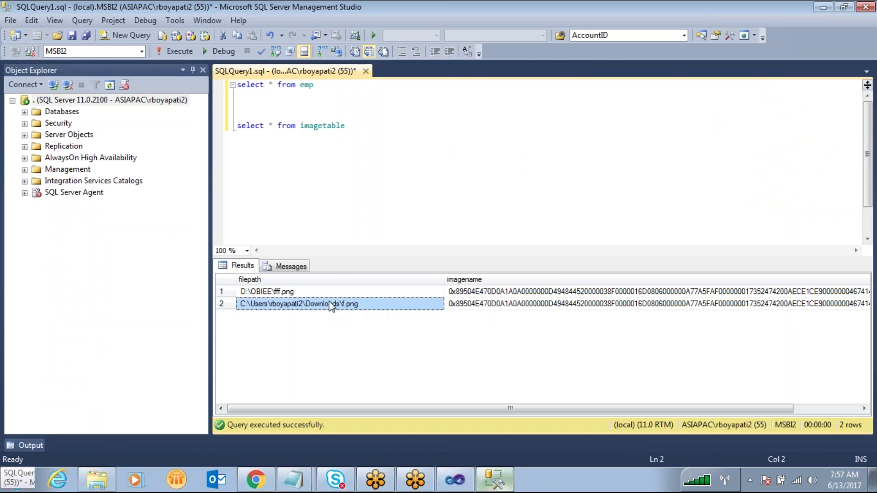
click(315, 292)
click(359, 304)
click(454, 480)
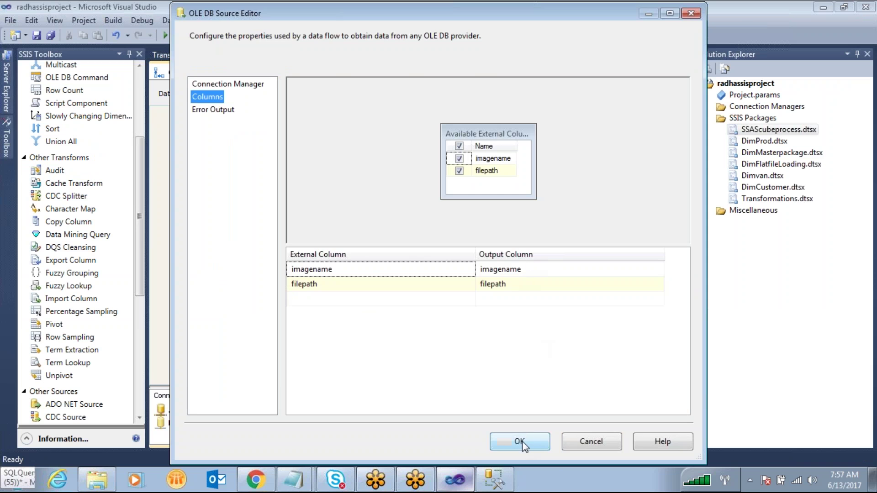
click(520, 441)
Step: Open the Export Column transformation and review its column choices, keeping imagename as the extract column and filepath as the file path column
double_click(357, 206)
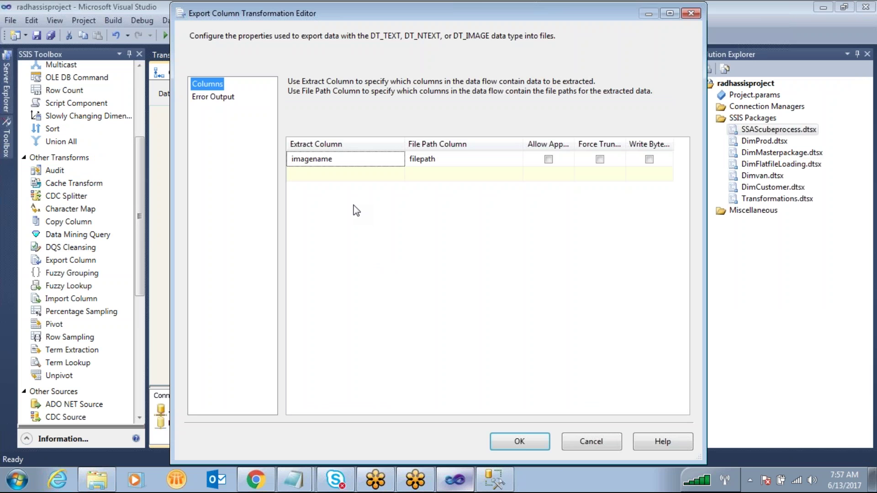
click(398, 161)
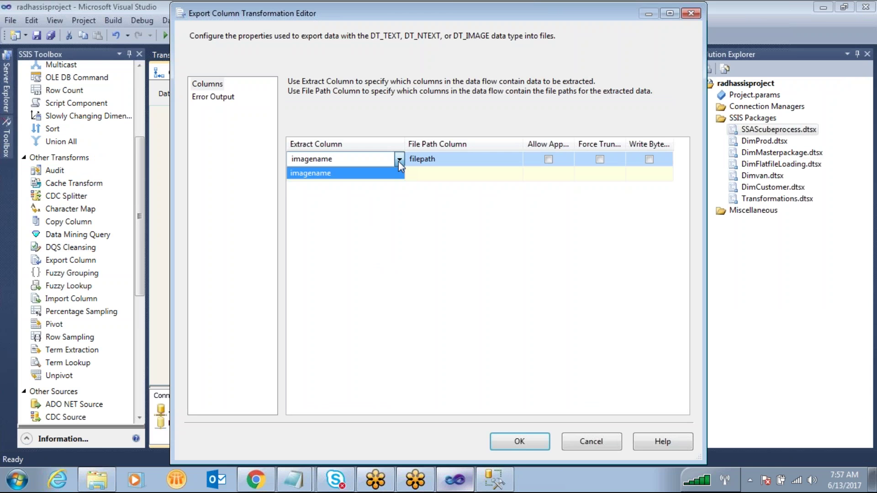
click(398, 161)
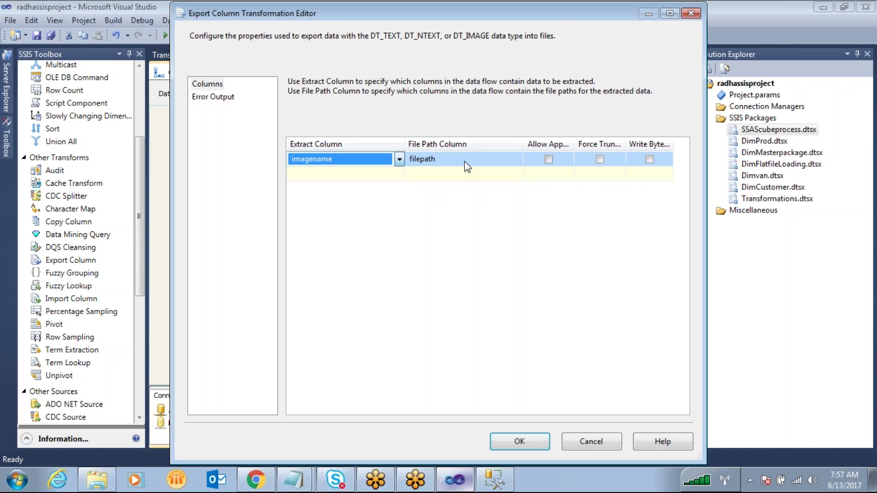
click(491, 161)
click(519, 157)
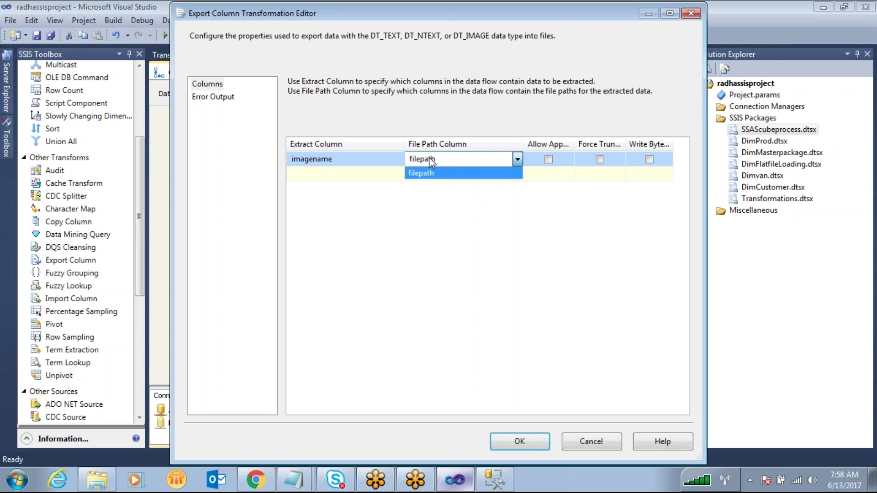
click(437, 209)
click(399, 162)
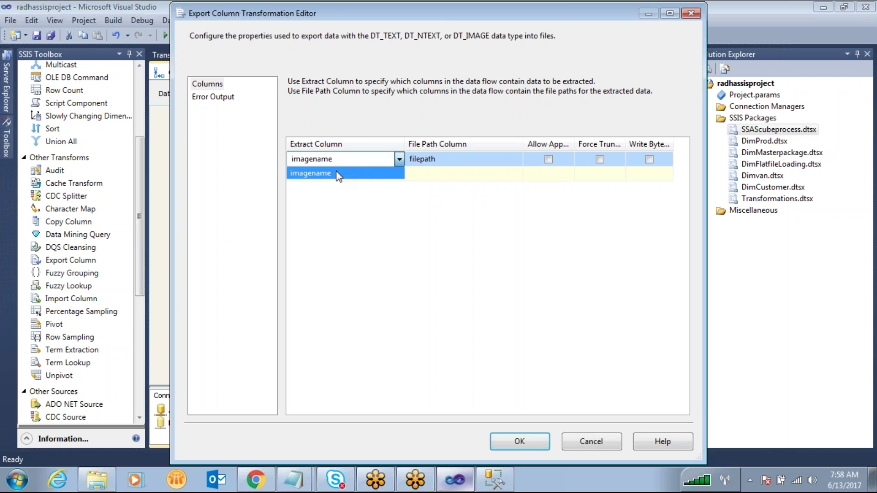
click(339, 172)
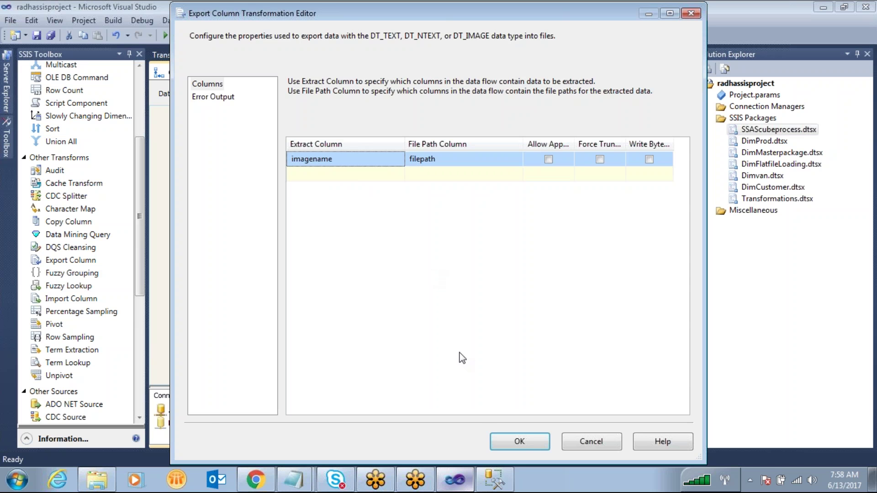
Step: Compare the two imagename values in the SQL Server Management Studio results, and return to the Export Column editor in Visual Studio
click(495, 479)
click(497, 294)
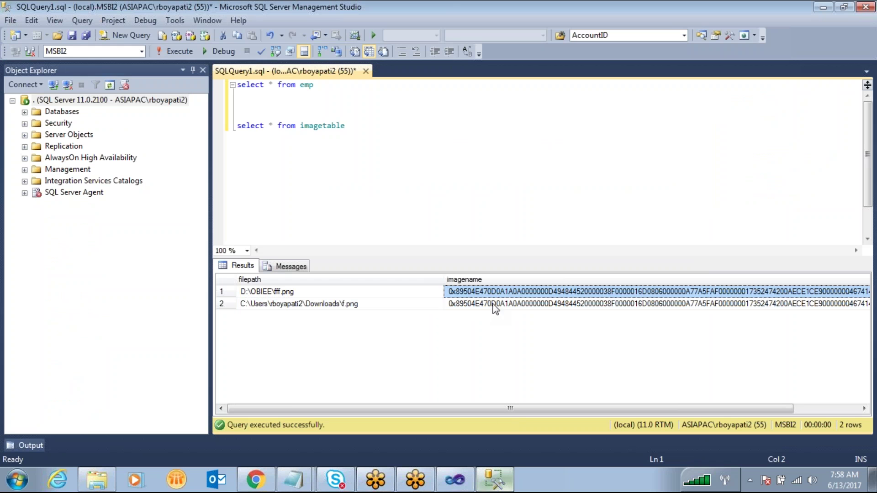
click(500, 303)
key(Up)
key(Down)
key(Up)
key(Down)
key(Up)
key(Down)
key(Up)
key(Down)
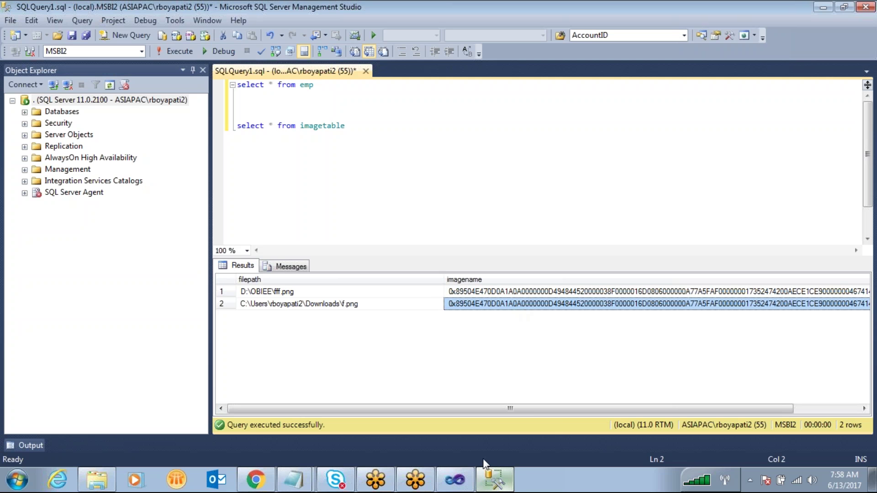
click(457, 480)
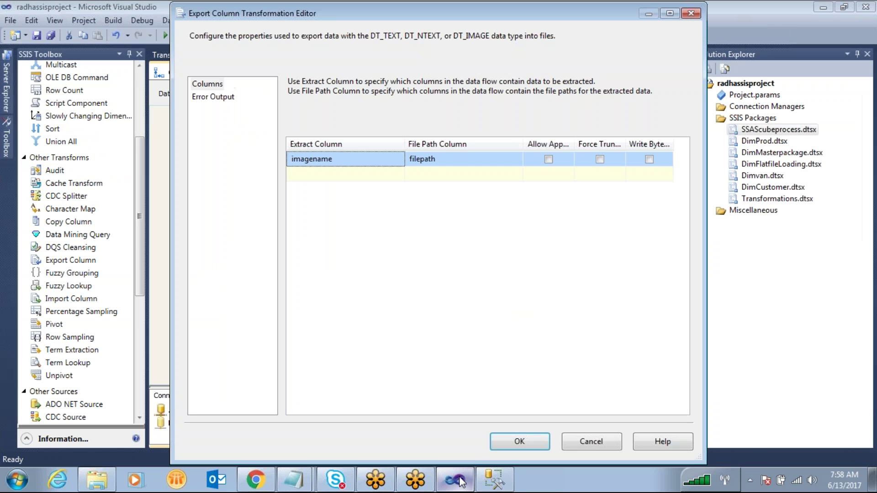
Step: Mark the File Path Column heading in the Export Column editor and inspect its filepath selection
click(592, 44)
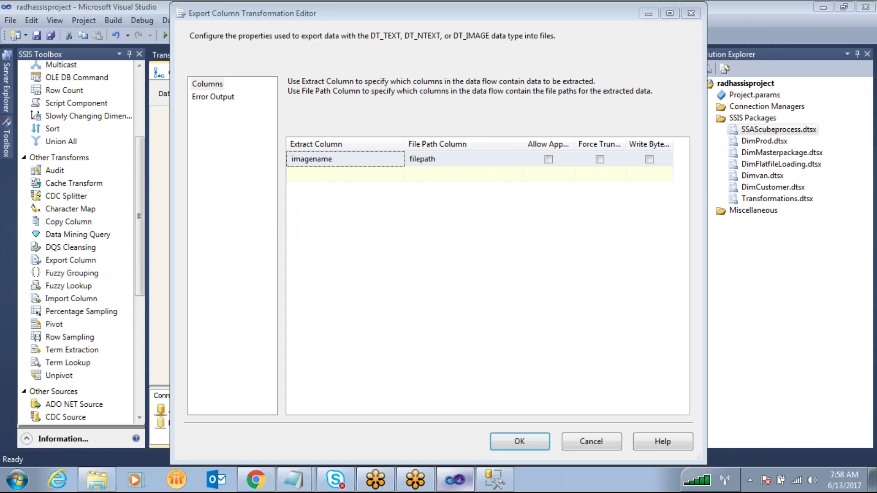
mouse_move(431, 133)
mouse_down()
mouse_move(432, 149)
mouse_move(468, 150)
mouse_up()
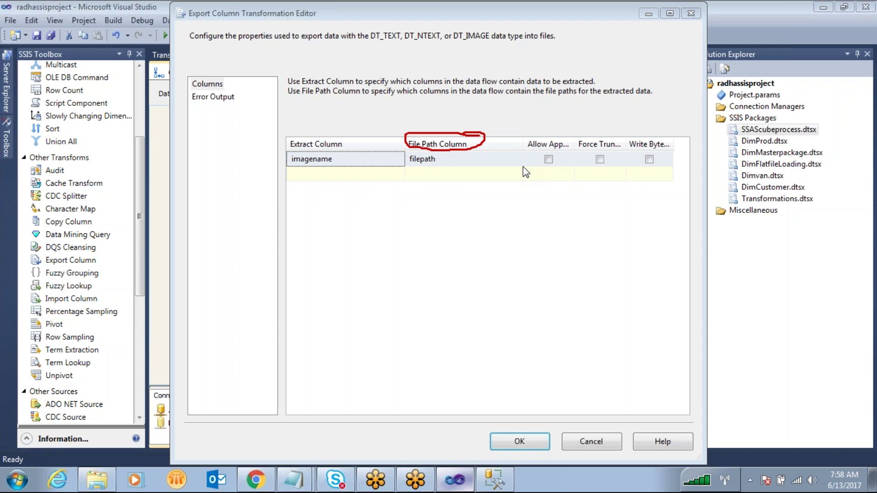
click(461, 162)
click(446, 177)
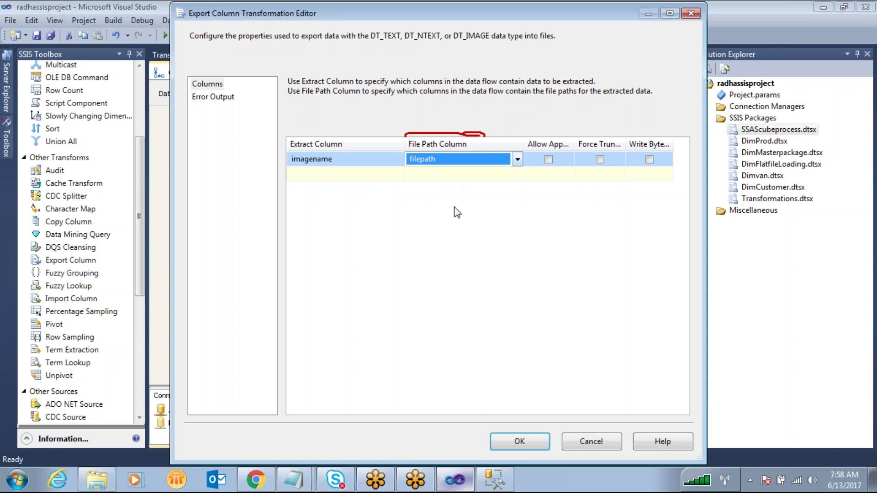
Step: Review the destination paths in imagetable's filepath column in SQL Server Management Studio, and return to Visual Studio
click(494, 479)
click(302, 292)
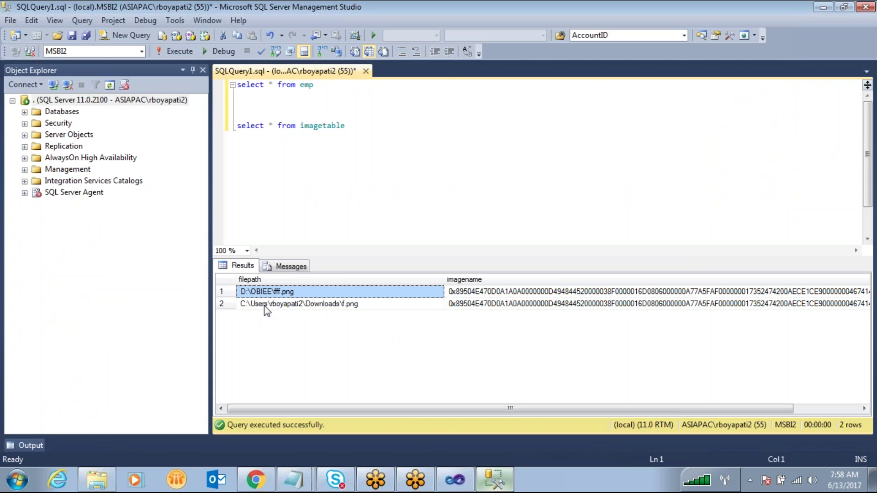
click(498, 487)
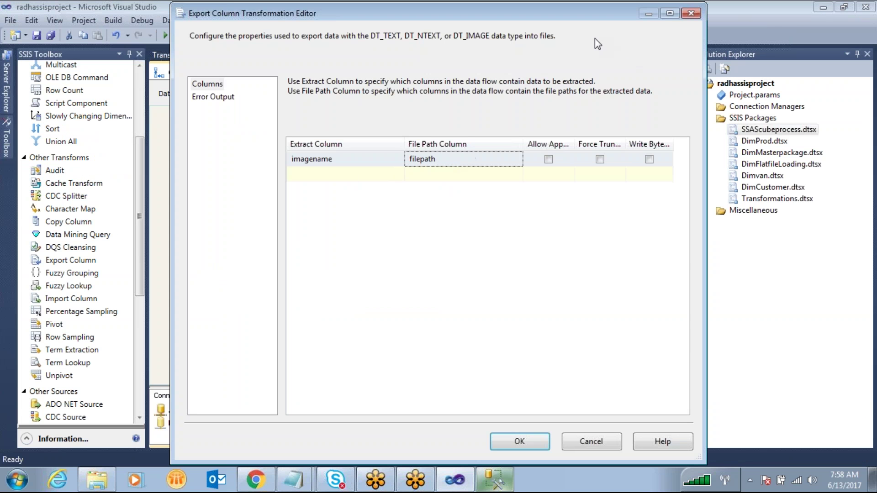
Step: Mark the filepath and imagename mappings in the Export Column editor and accept its settings
key(ctrl+2)
mouse_move(462, 131)
mouse_down()
mouse_move(479, 147)
mouse_move(457, 127)
mouse_up()
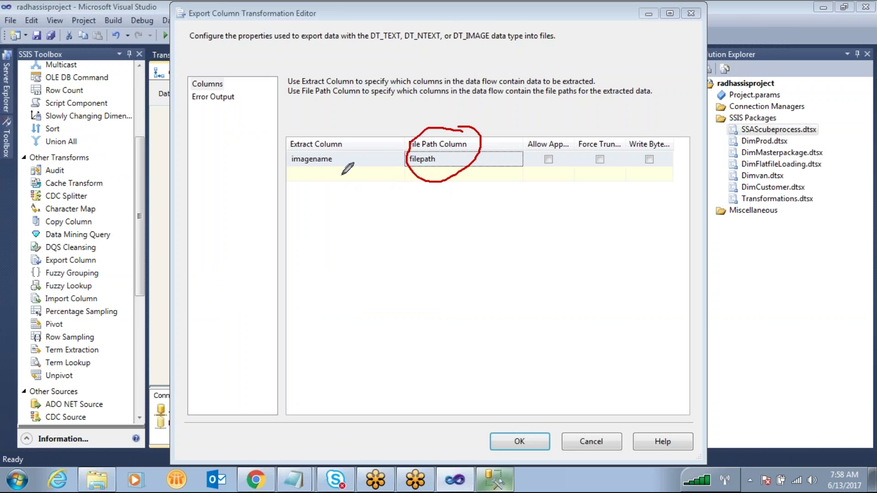
drag(322, 155, 266, 165)
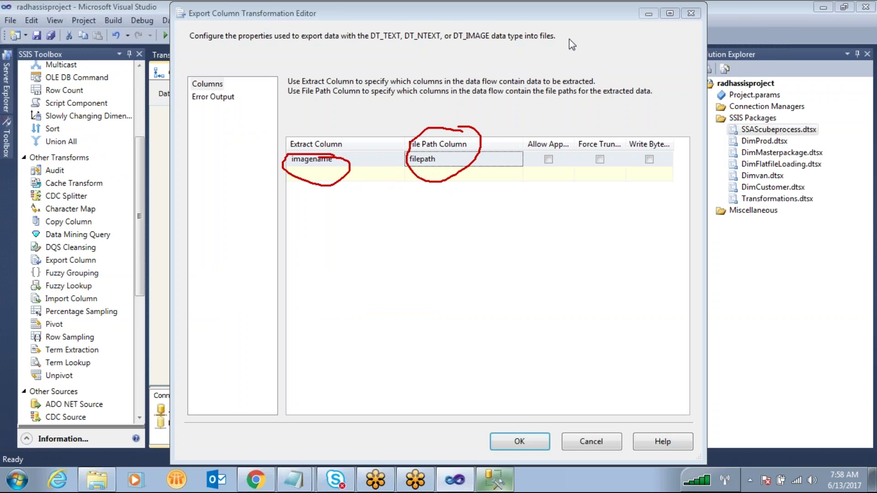
click(536, 440)
click(658, 197)
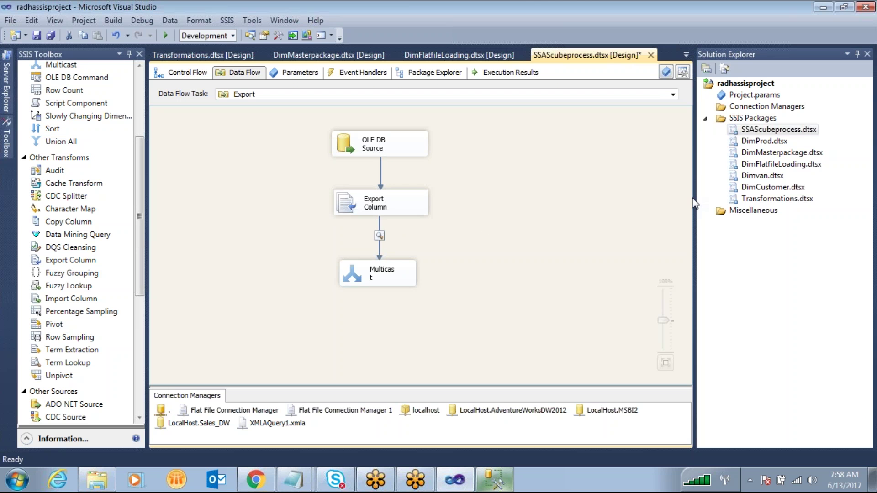
Step: Enable the Export data flow task in the SSAScubeprocess.dtsx control flow
click(189, 73)
right_click(361, 138)
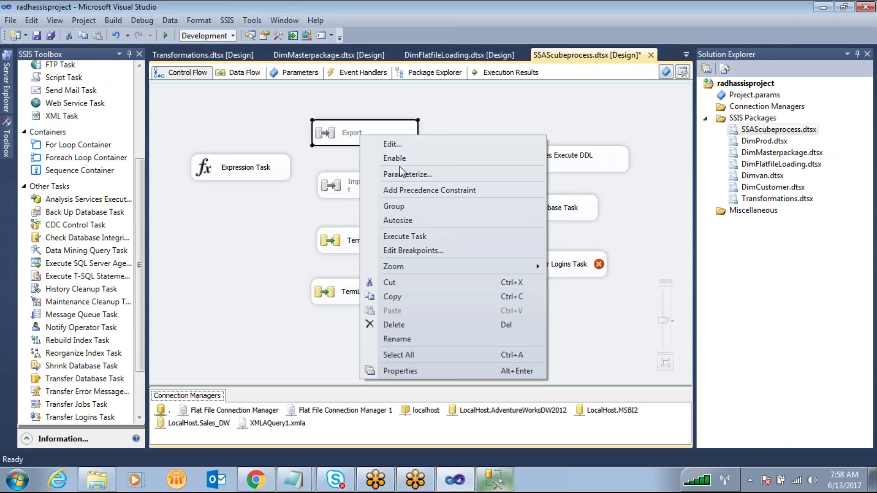
click(395, 158)
Step: Execute the Export data flow task, widen the data viewer and its filepath column to read the full paths, and close the viewer
right_click(337, 131)
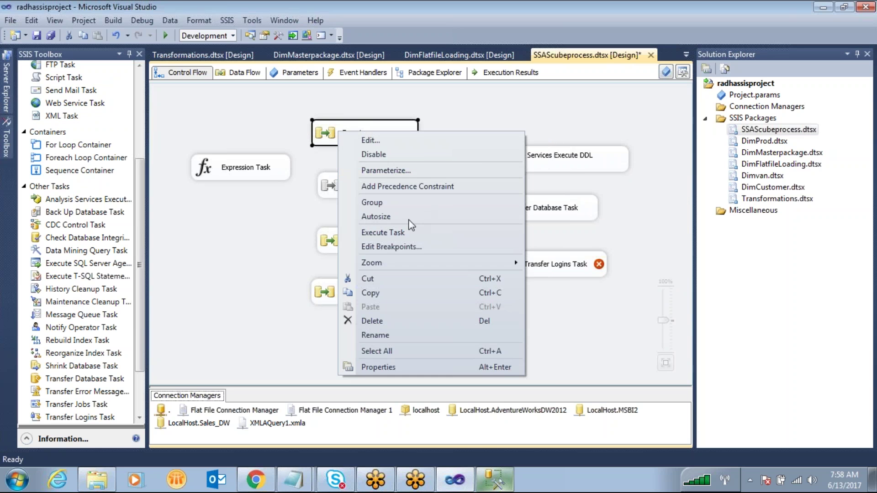
click(395, 233)
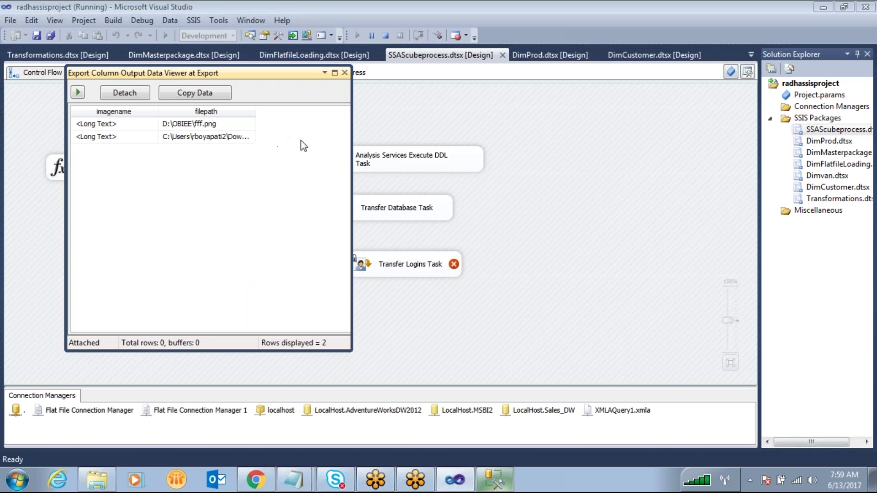
drag(350, 149, 732, 151)
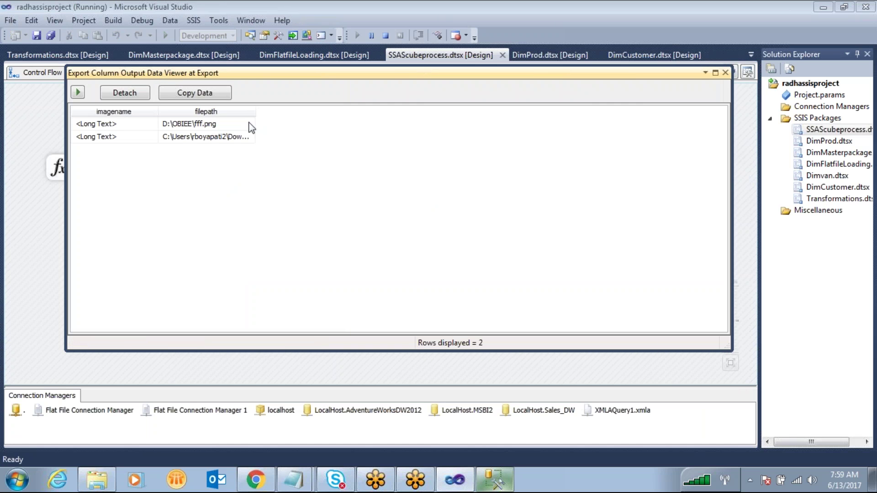
drag(254, 112, 523, 117)
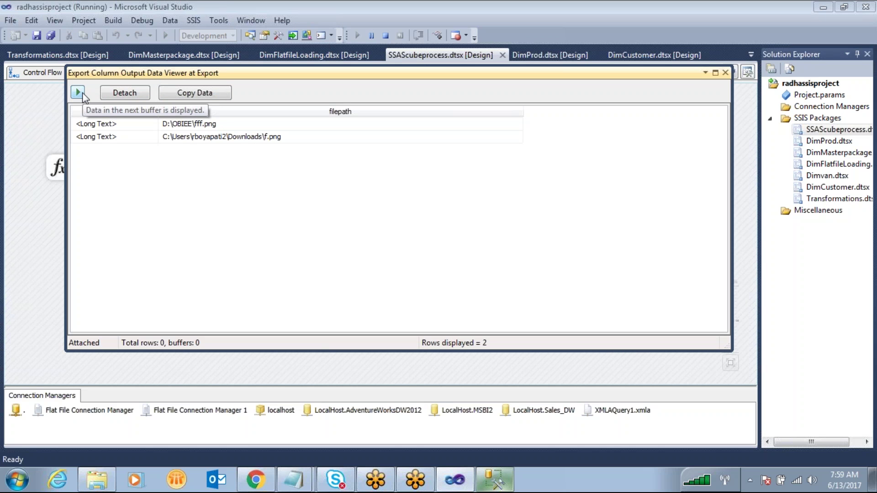
click(726, 72)
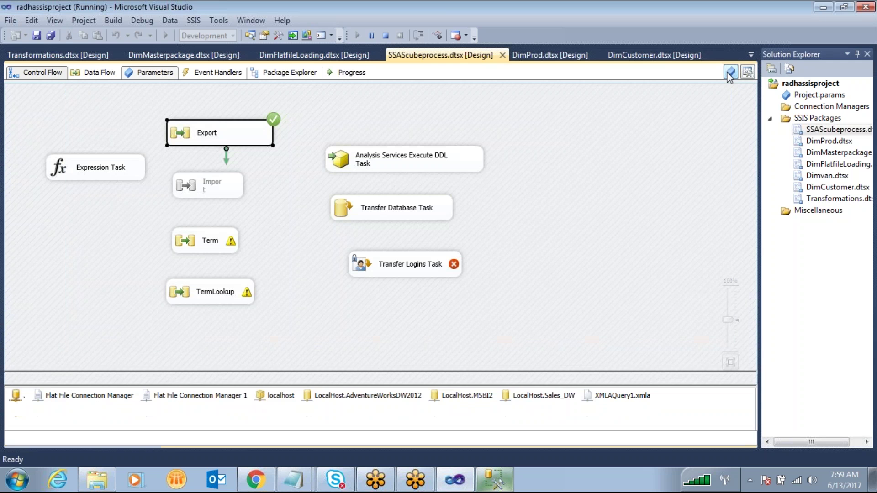
Step: Check the Downloads folder for the exported f.png and open the OBIEE folder on the D: drive
click(102, 480)
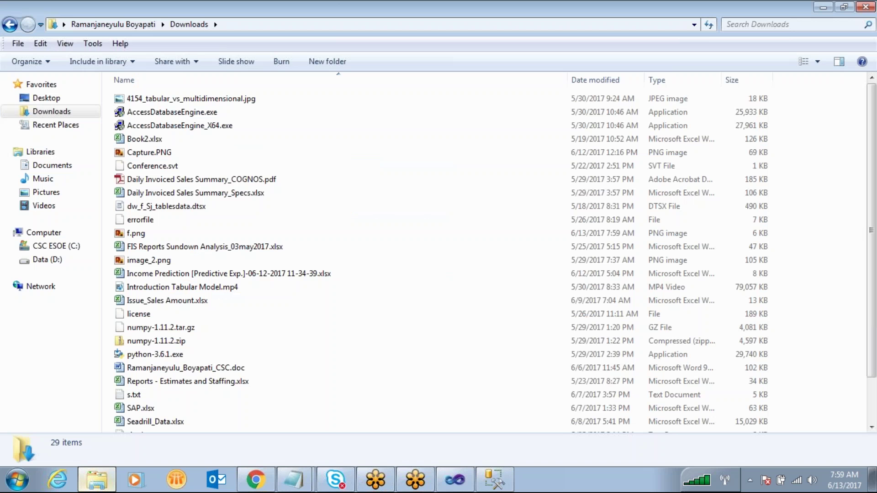
click(149, 235)
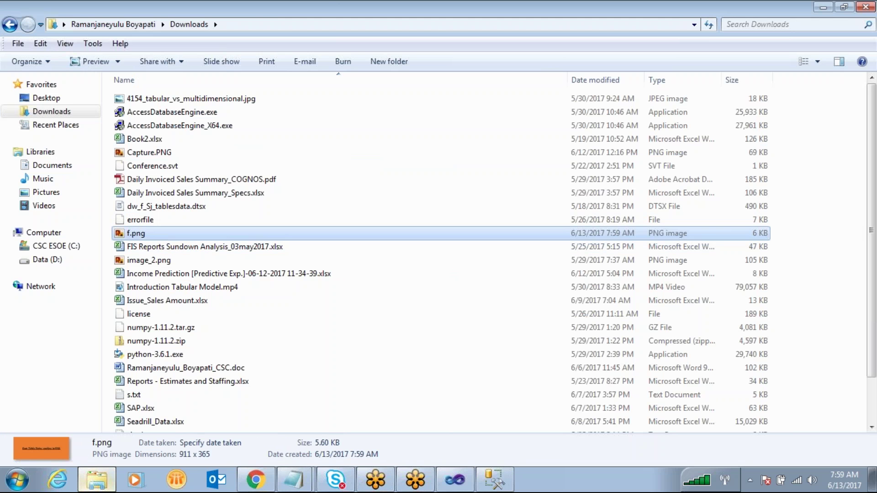
click(47, 259)
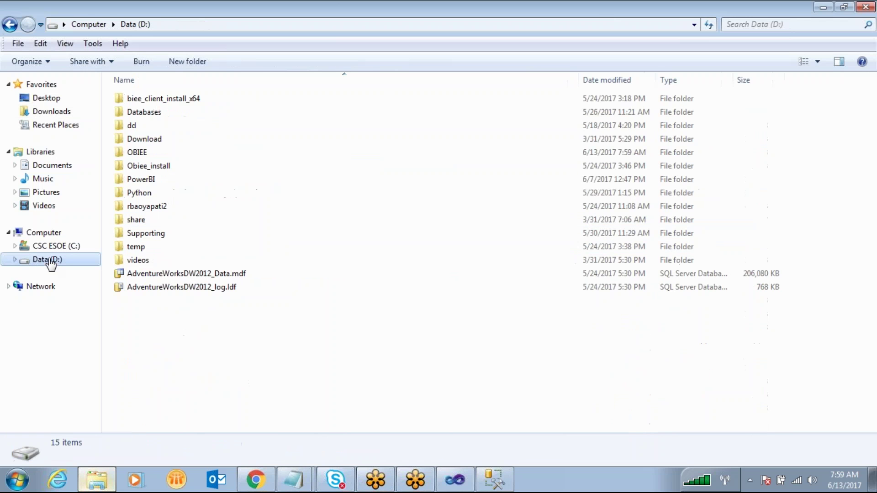
double_click(137, 152)
Step: Delete the exported fff.png from D:\OBIEE and f.png from the Downloads folder
click(143, 112)
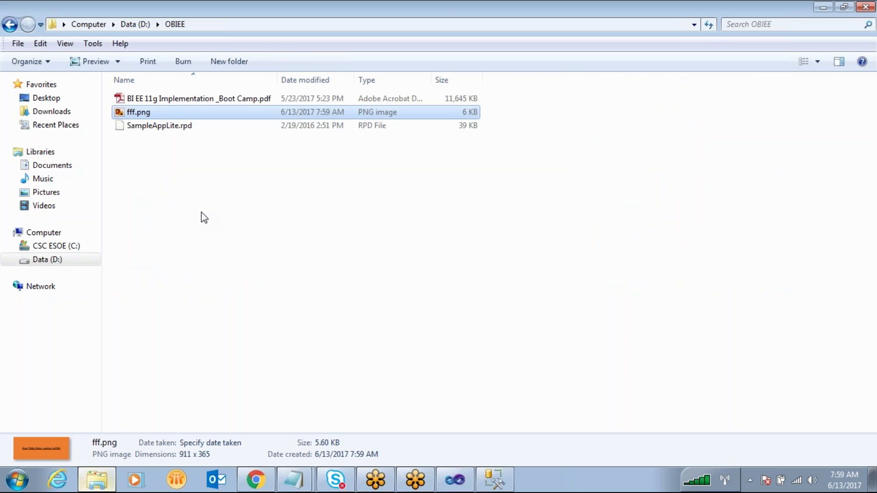
key(Delete)
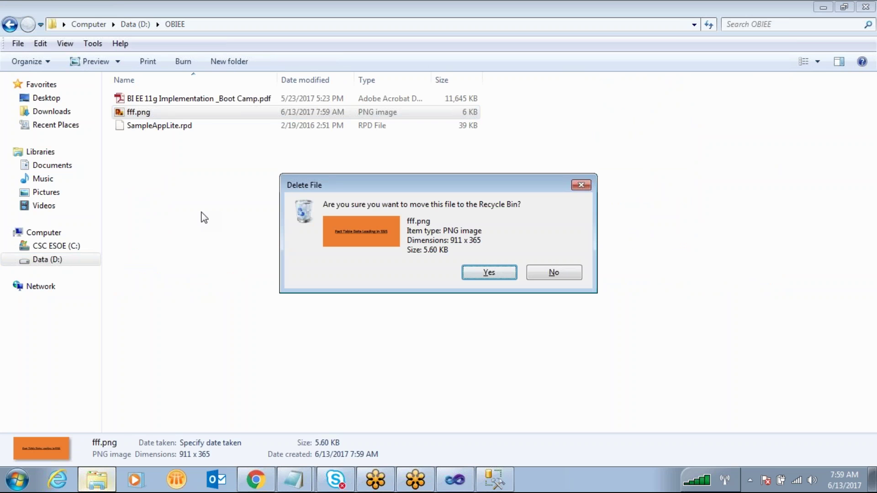
key(Return)
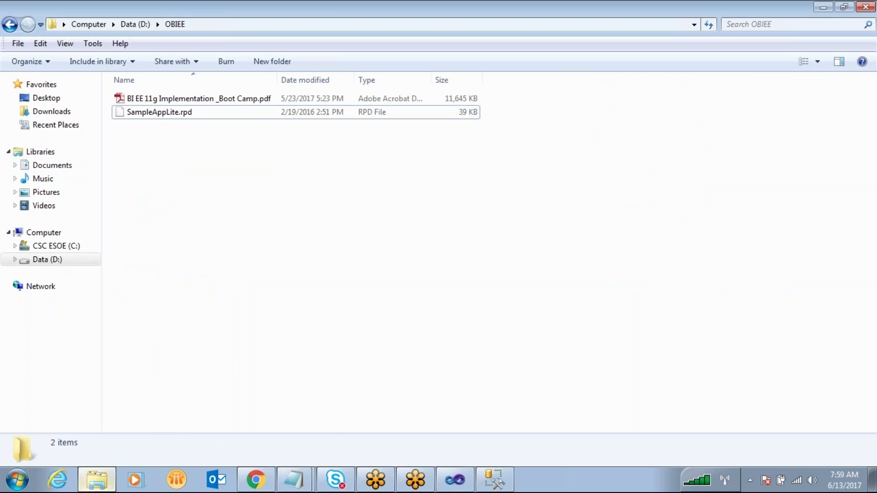
click(51, 111)
click(137, 233)
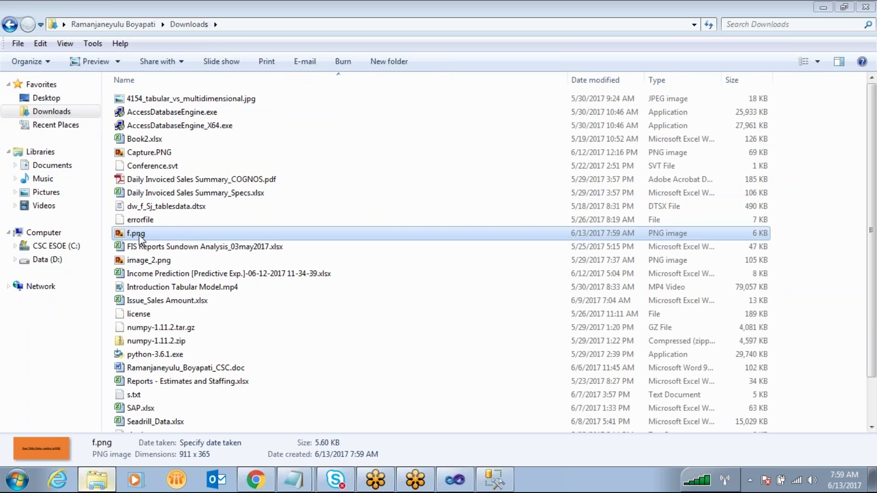
key(Delete)
key(Return)
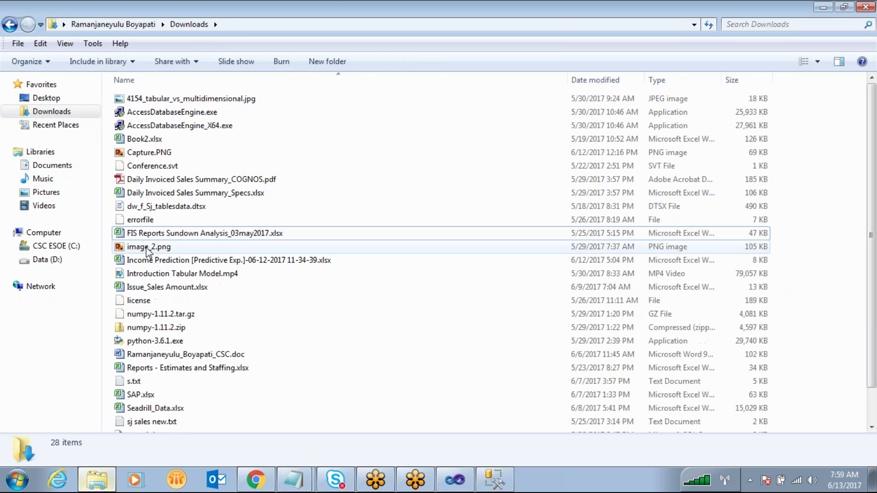
Step: Return to Visual Studio, execute the Export data flow task again, and close its data viewer
click(455, 480)
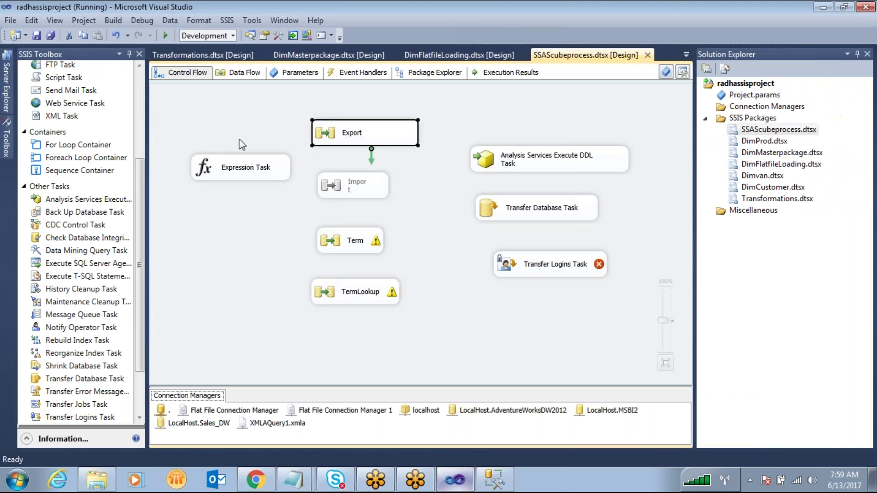
right_click(339, 128)
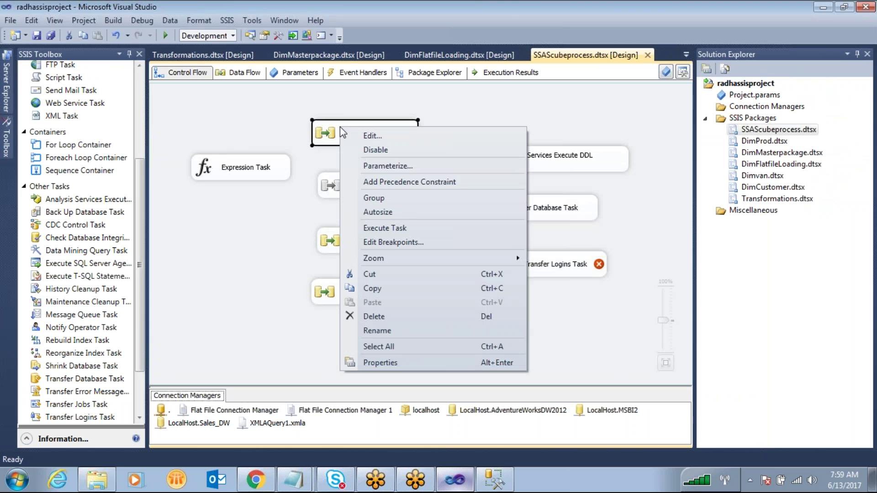
click(398, 227)
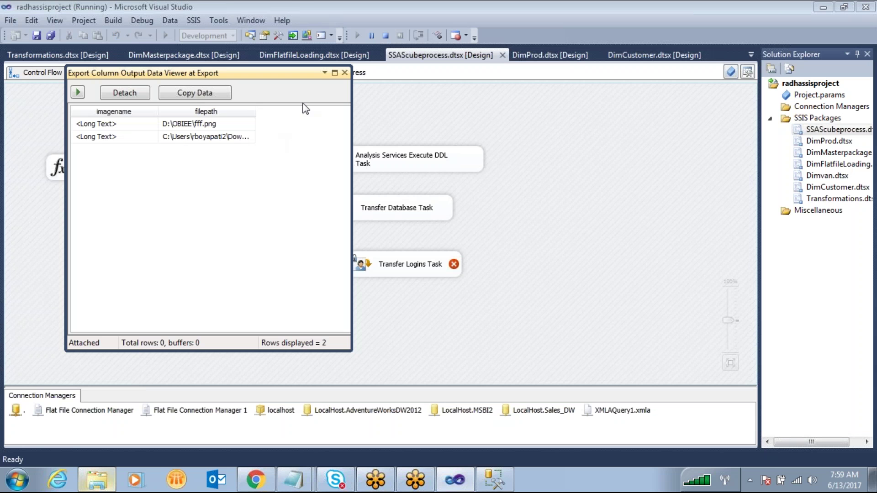
click(344, 73)
Step: Check for the newly exported f.png in Downloads and fff.png in D:\OBIEE
click(97, 479)
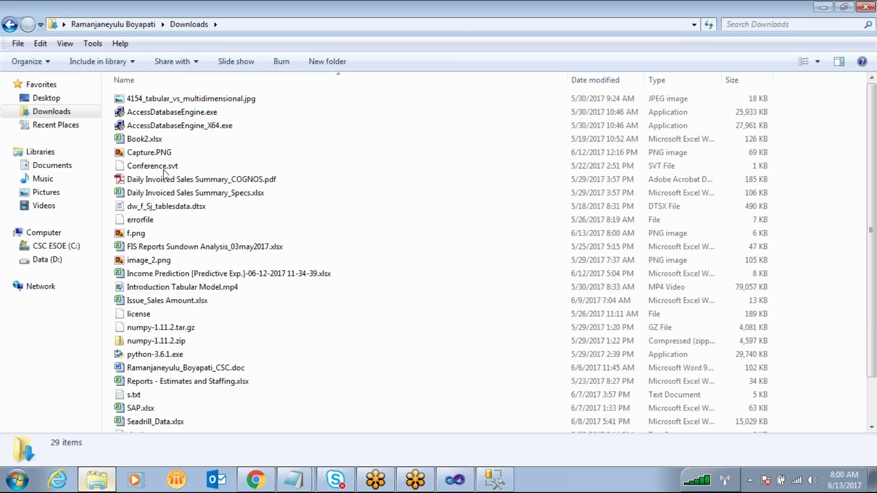
click(139, 234)
click(47, 259)
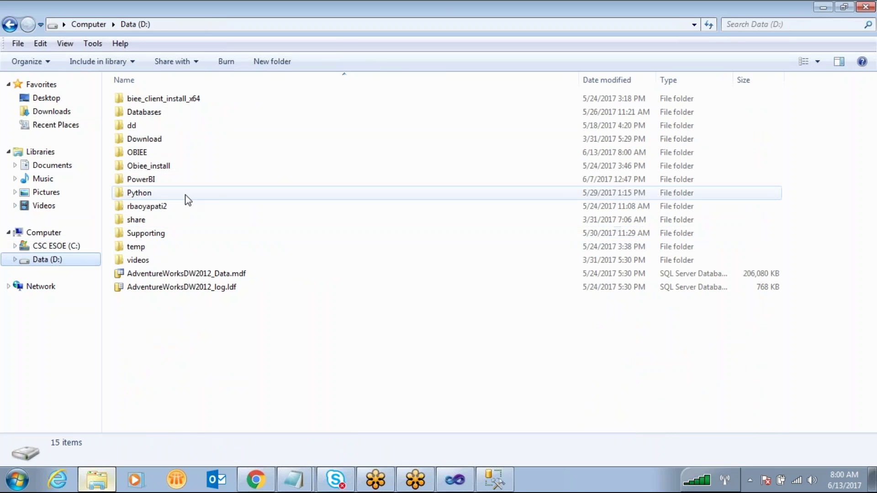
double_click(147, 152)
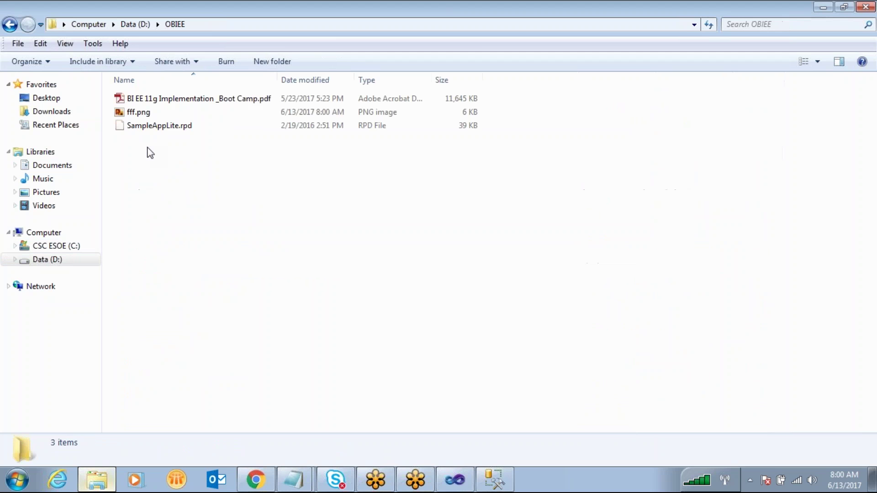
click(142, 114)
Step: Review the imagetable query results in SQL Server Management Studio, and return to Visual Studio
click(495, 480)
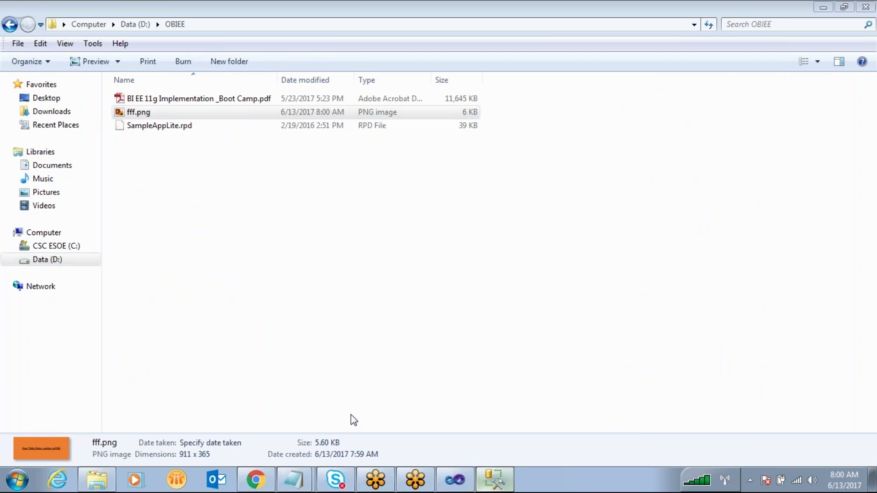
click(466, 145)
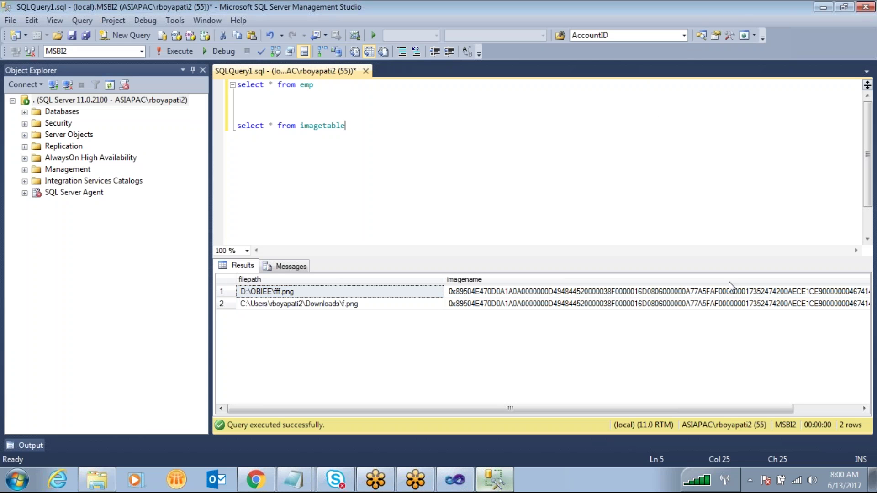
click(453, 479)
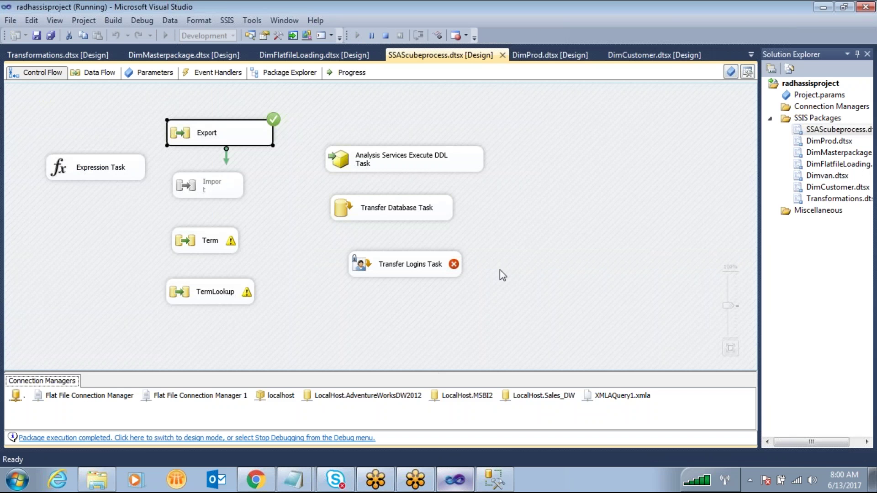
Step: Stop debugging SSAScubeprocess.dtsx and open the data flow of its Export task
click(383, 37)
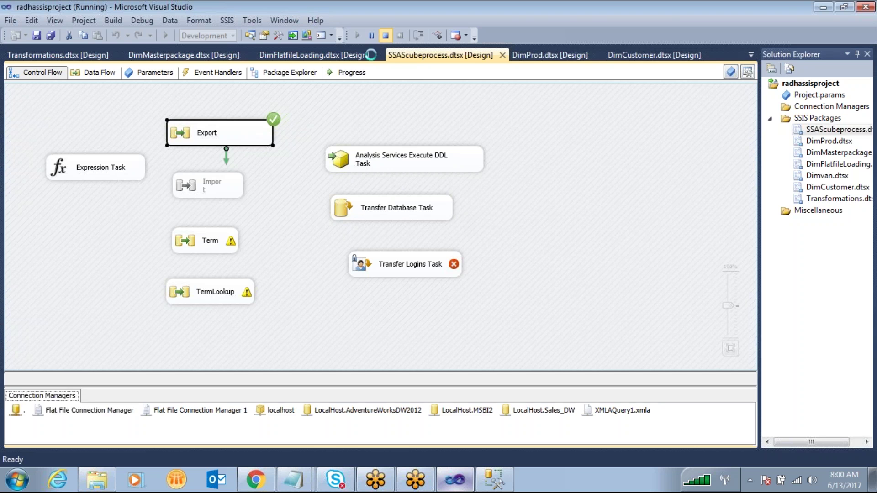
double_click(324, 135)
click(379, 209)
click(506, 227)
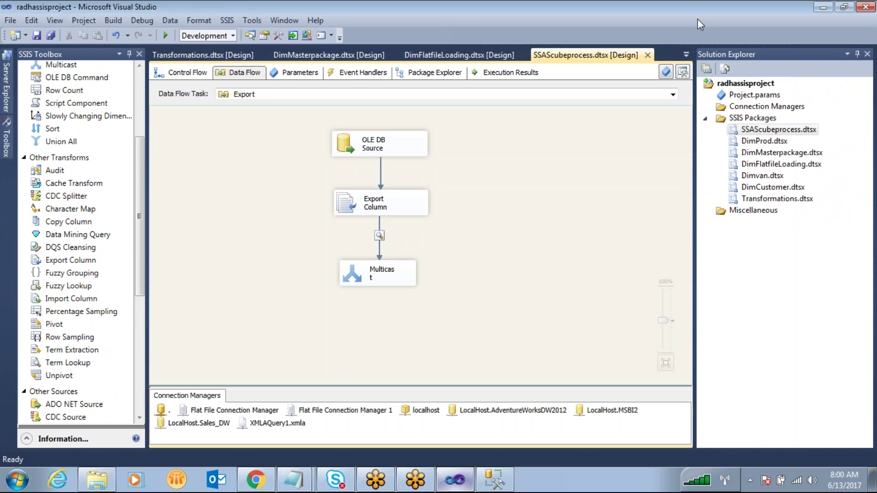
Step: Sketch an annotation over the data flow linking a circled SQL Server table to a labelled box on each side, and leave drawing mode
key(ctrl+2)
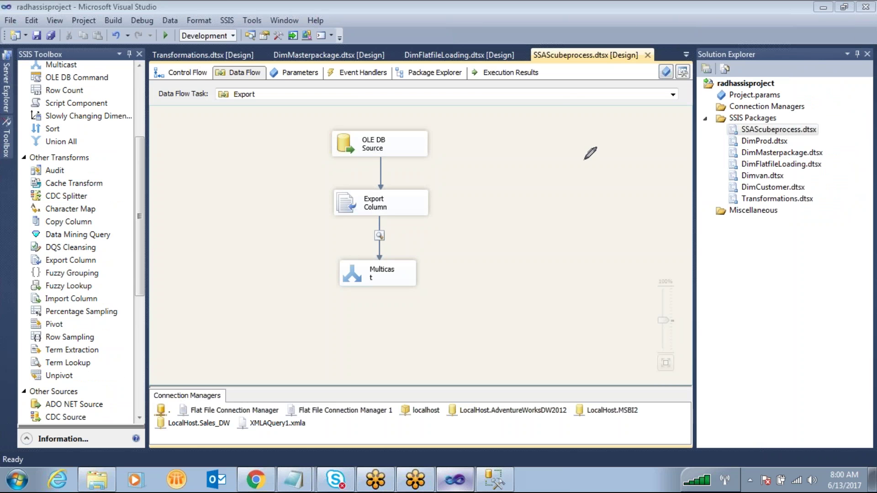
drag(555, 107, 550, 156)
mouse_move(596, 120)
mouse_down()
mouse_move(642, 145)
mouse_move(650, 121)
mouse_move(676, 123)
mouse_up()
mouse_move(640, 96)
mouse_down()
mouse_move(546, 103)
mouse_move(699, 108)
mouse_move(635, 105)
mouse_up()
mouse_move(608, 168)
mouse_down()
mouse_move(610, 212)
mouse_move(551, 305)
mouse_up()
mouse_move(618, 241)
mouse_down()
mouse_move(614, 310)
mouse_move(631, 277)
mouse_move(651, 282)
mouse_up()
drag(672, 233, 705, 285)
drag(602, 336, 593, 388)
mouse_move(634, 360)
mouse_down()
mouse_move(649, 387)
mouse_move(690, 375)
mouse_up()
drag(705, 336, 779, 386)
drag(675, 412, 730, 402)
drag(697, 426, 699, 449)
mouse_move(721, 432)
mouse_down()
mouse_move(736, 413)
mouse_move(756, 432)
mouse_up()
drag(765, 370, 758, 413)
drag(804, 347, 806, 425)
drag(808, 402, 849, 411)
mouse_move(740, 227)
mouse_down()
mouse_move(578, 376)
mouse_move(822, 229)
mouse_move(666, 220)
mouse_up()
drag(459, 296, 233, 337)
mouse_move(135, 276)
mouse_down()
mouse_move(109, 366)
mouse_move(224, 254)
mouse_move(150, 291)
mouse_move(158, 350)
mouse_up()
drag(159, 281, 158, 350)
drag(153, 321, 167, 320)
drag(188, 248, 199, 319)
mouse_move(234, 246)
mouse_down()
mouse_move(236, 307)
mouse_move(268, 281)
mouse_move(286, 279)
mouse_up()
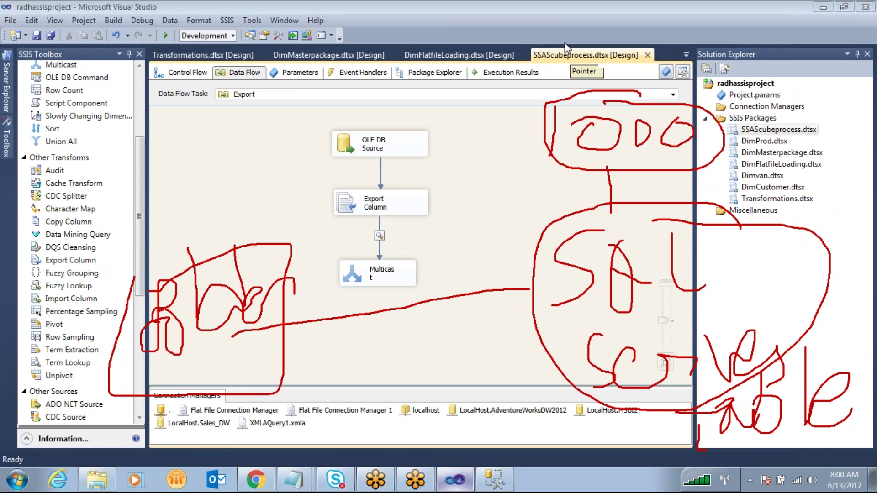
click(681, 42)
Step: Open the Data Flow Task in Transformations.dtsx and delete its Copy Column transformation
click(183, 72)
click(207, 54)
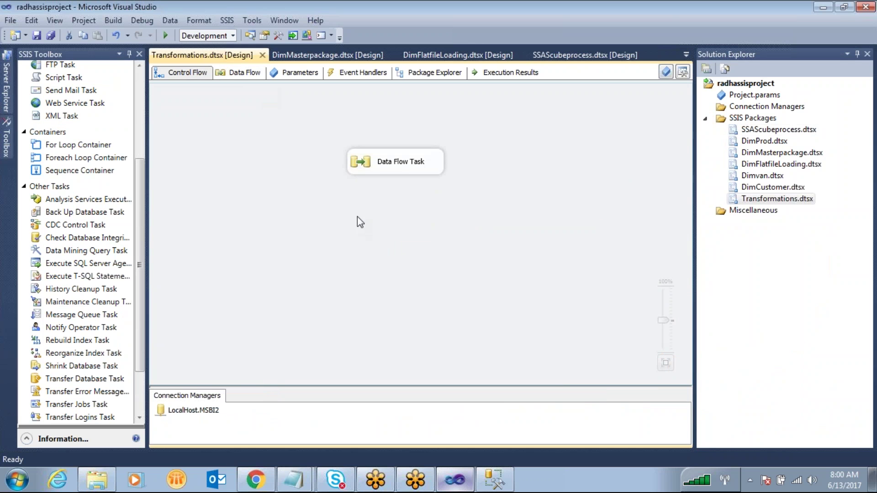
drag(392, 166, 373, 128)
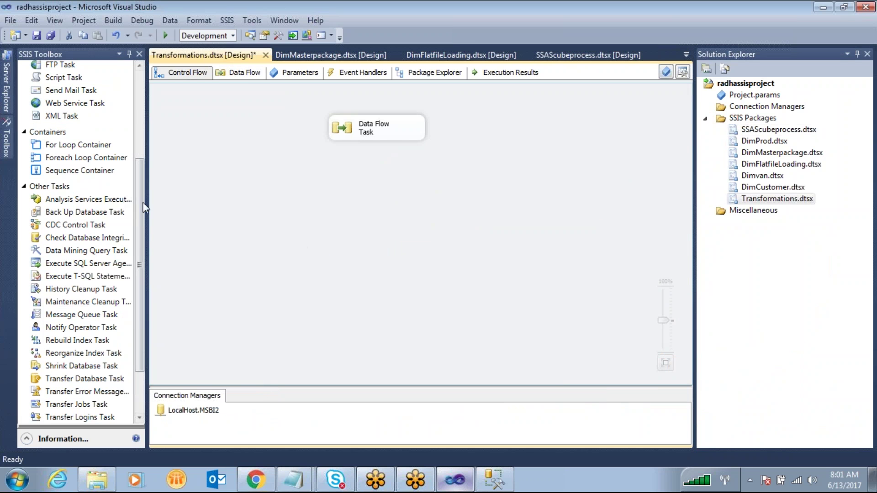
double_click(342, 135)
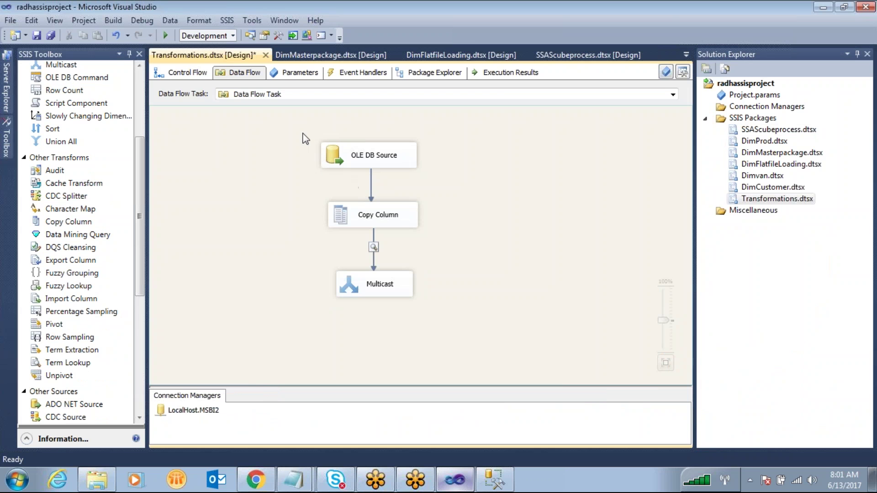
drag(311, 188, 427, 254)
key(Delete)
Step: Set the OLE DB Source table to [dbo].[imagetable] and accept its filepath and imagename columns
double_click(330, 153)
click(357, 233)
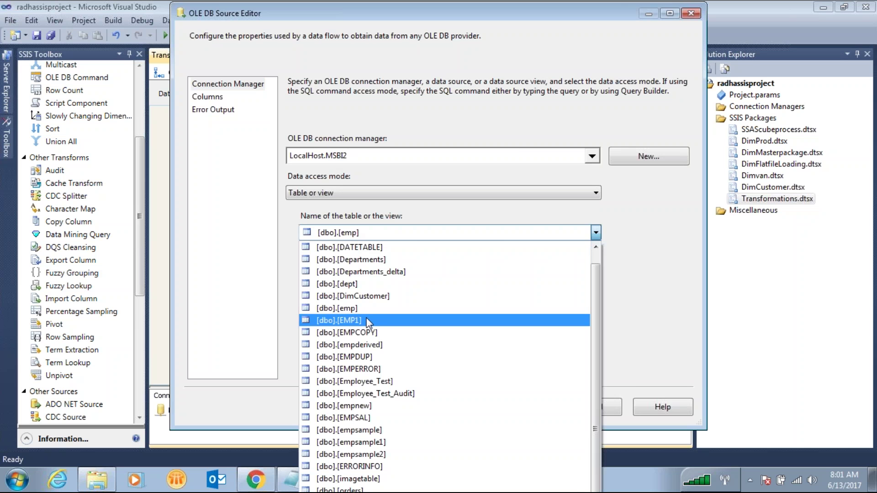
click(378, 479)
click(207, 98)
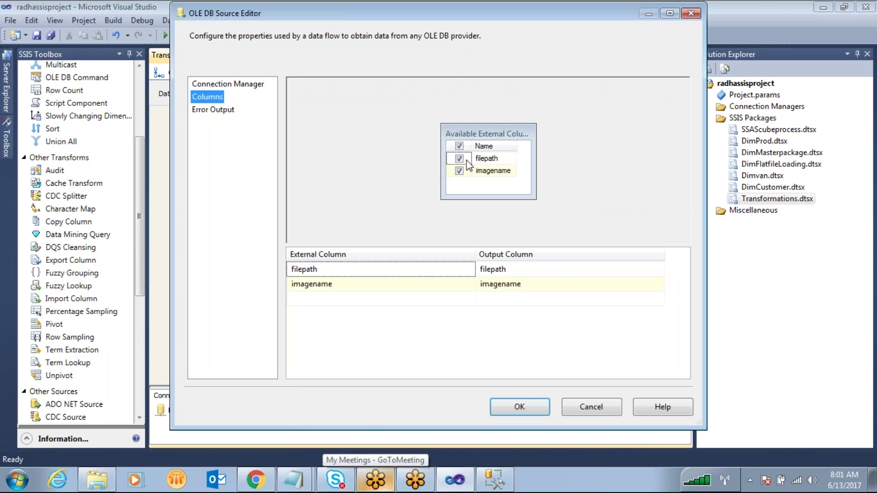
click(521, 406)
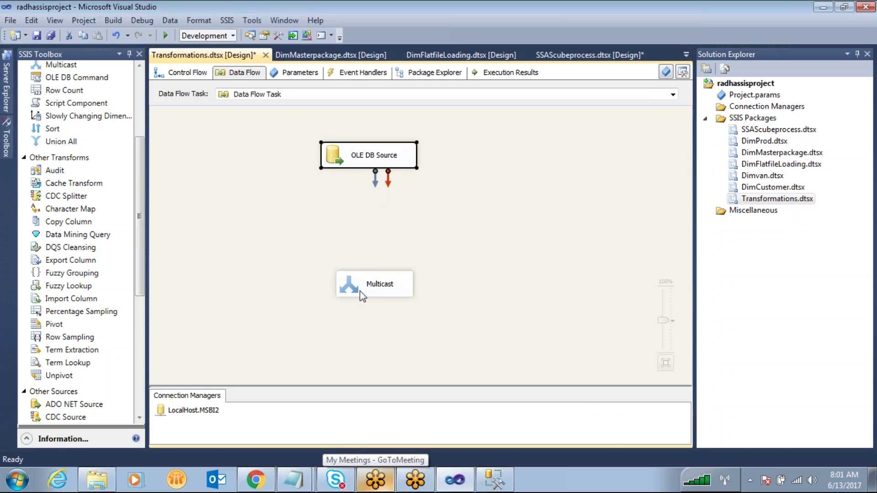
Step: Add an Export Column transformation between OLE DB Source and Multicast, fed by the source's output
drag(141, 254, 134, 186)
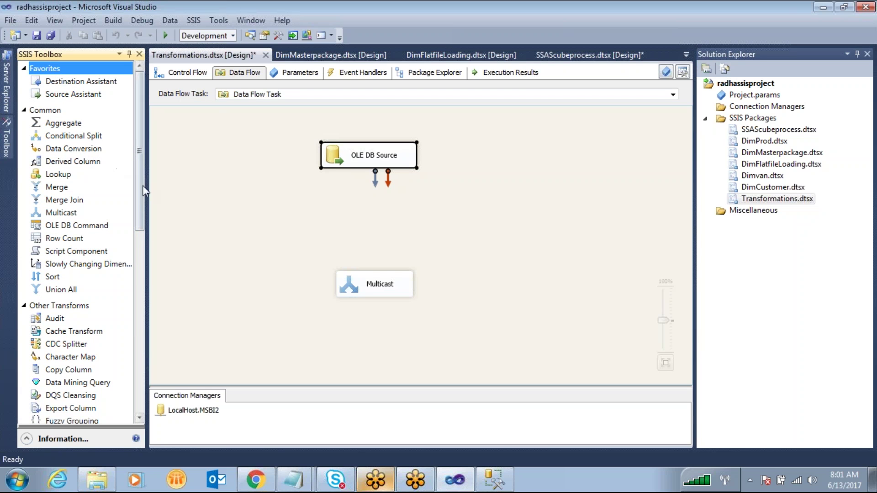
drag(143, 196, 143, 253)
drag(72, 286, 324, 201)
Step: Open the Export Column transformation for editing and set its File Path Column to filepath
double_click(380, 208)
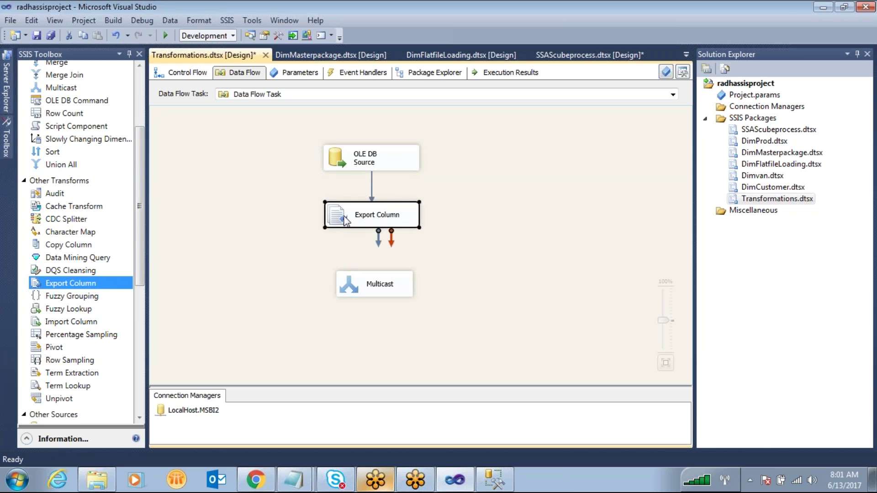
click(484, 158)
click(484, 158)
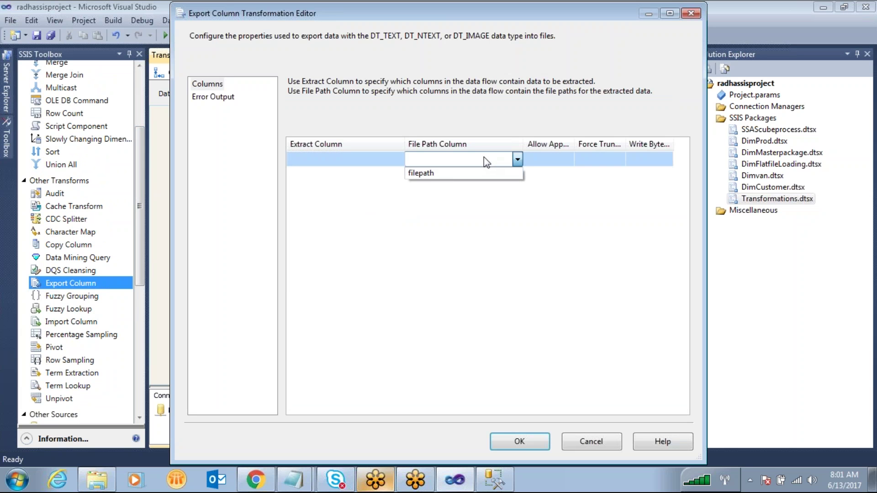
click(450, 174)
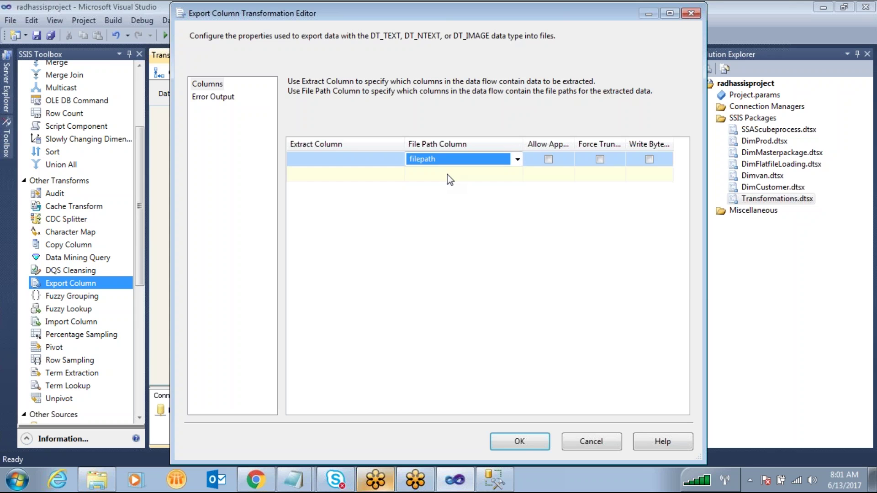
Step: Switch to SQL Server Management Studio and circle the two filepath values in the imagetable results
click(494, 479)
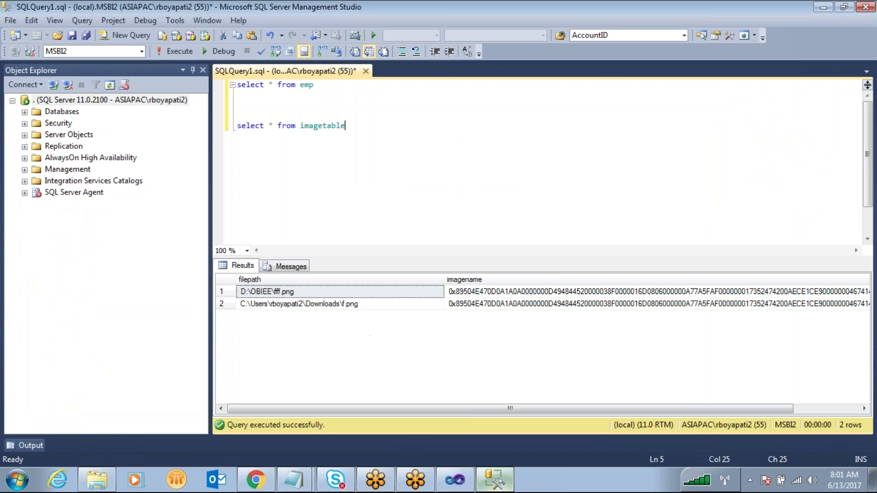
mouse_move(293, 280)
mouse_down()
mouse_move(303, 289)
mouse_move(229, 305)
mouse_move(302, 296)
mouse_up()
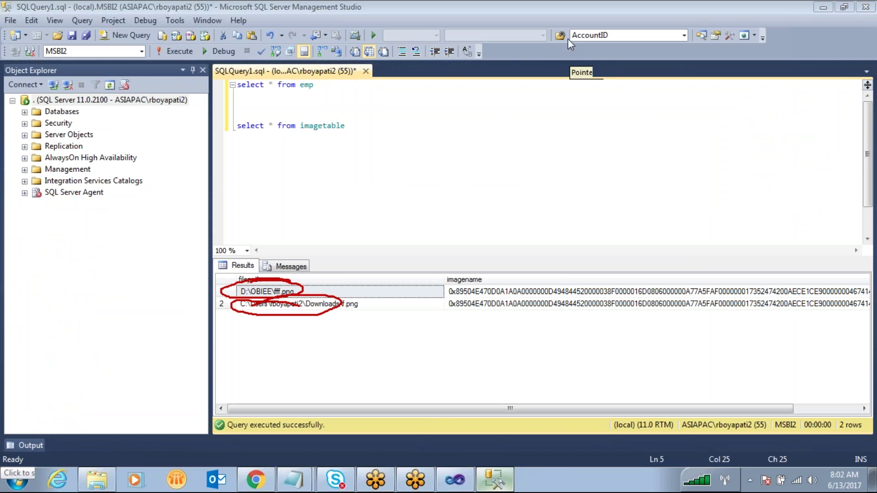
Step: Return to Visual Studio and set the Export Column transformation's Extract Column to imagename
click(454, 479)
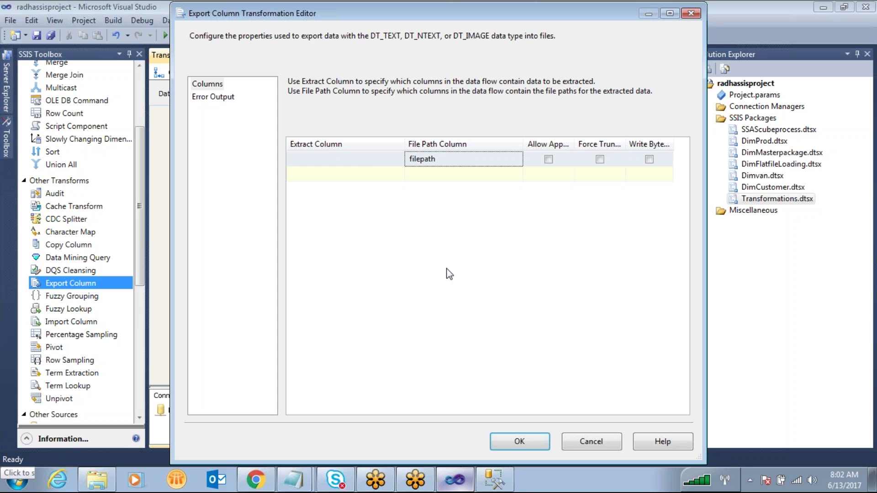
click(366, 159)
click(315, 175)
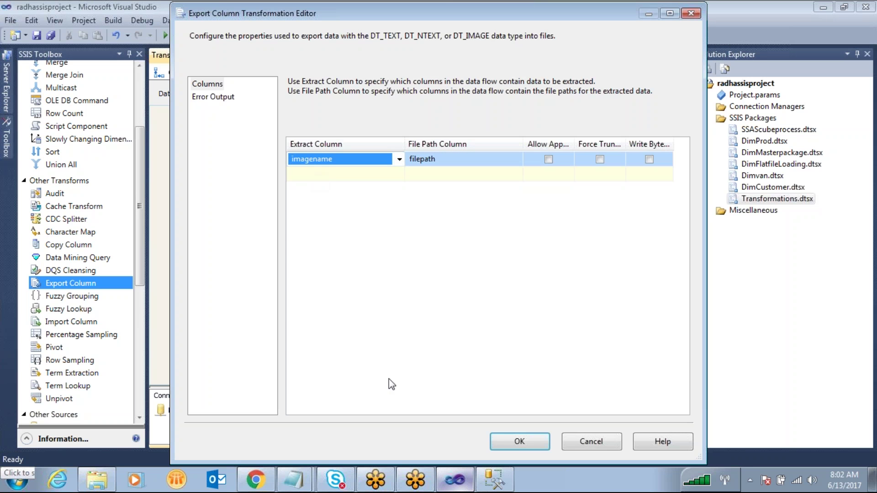
Step: Circle the first imagename value in the imagetable results in SQL Server Management Studio, and return to Visual Studio
click(502, 477)
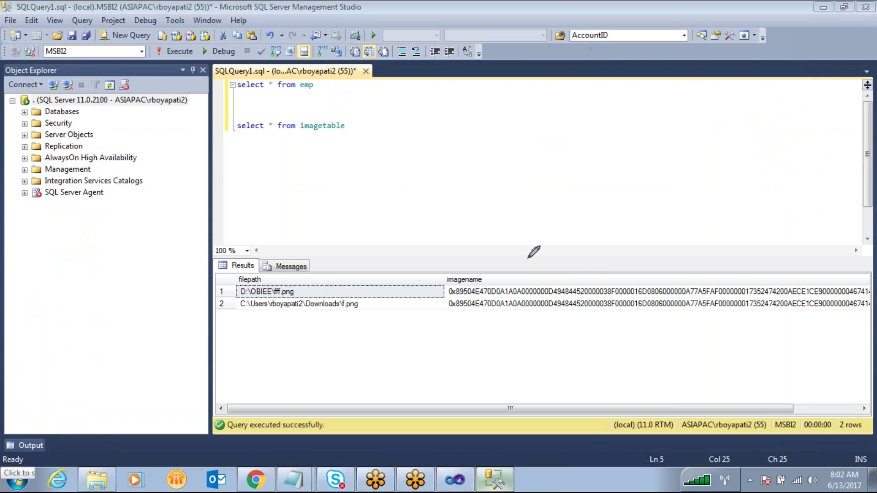
mouse_move(600, 266)
mouse_down()
mouse_move(591, 286)
mouse_move(593, 274)
mouse_up()
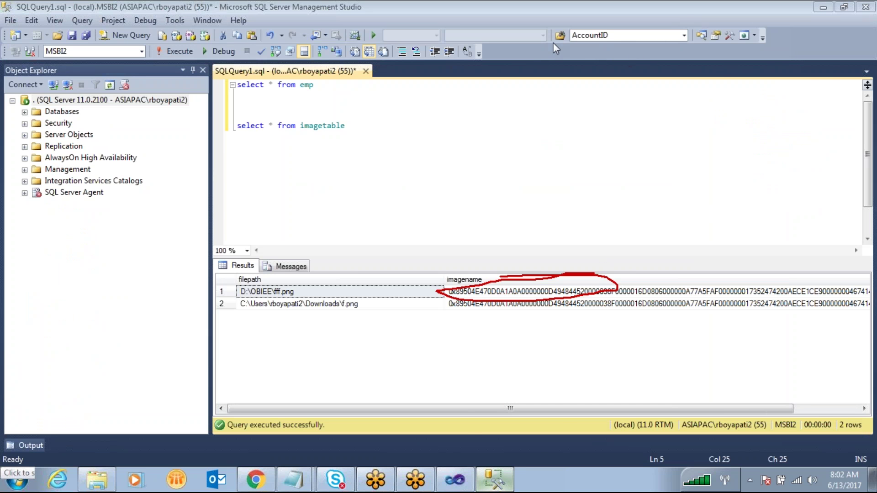
click(459, 477)
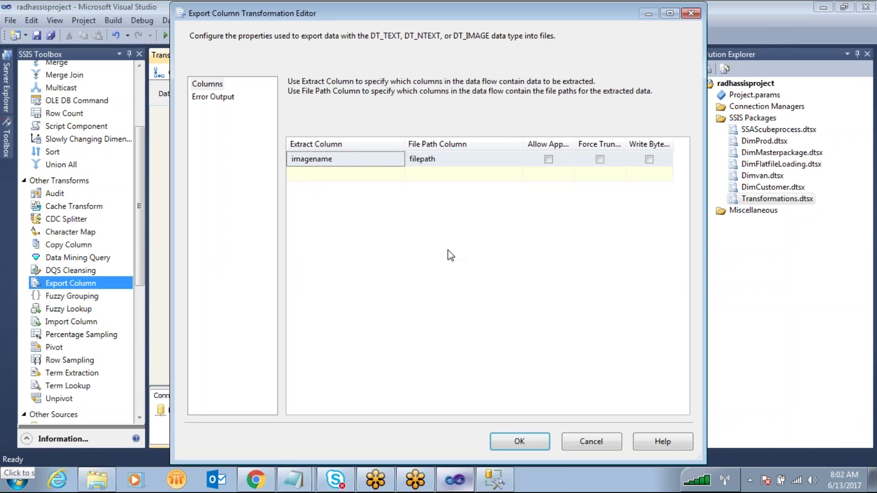
Step: Accept the Export Column mapping and delete the Multicast transformation from the data flow
click(536, 442)
click(363, 290)
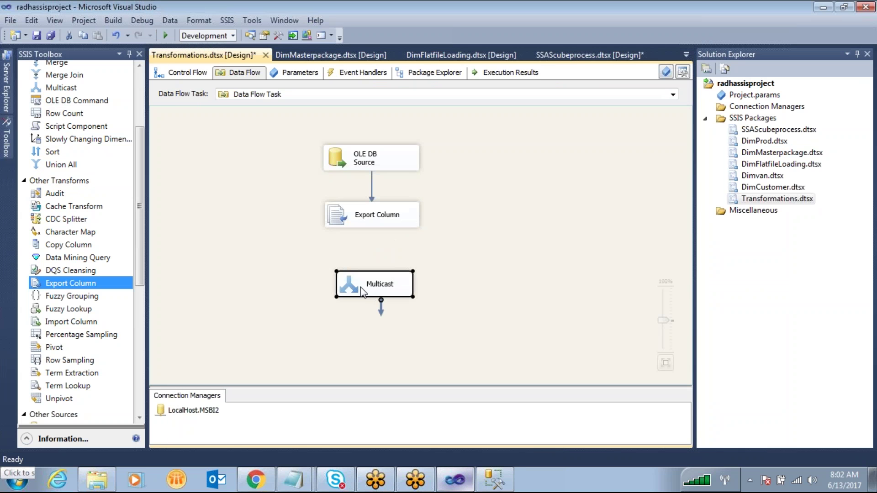
key(Delete)
click(201, 73)
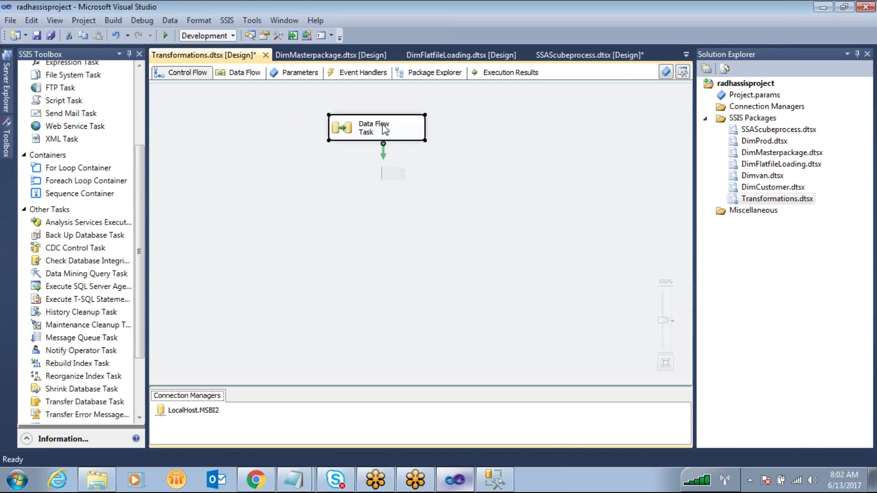
Step: In Windows Explorer, delete fff.png from D:\OBIEE and f.png from the Downloads folder
click(96, 479)
key(Delete)
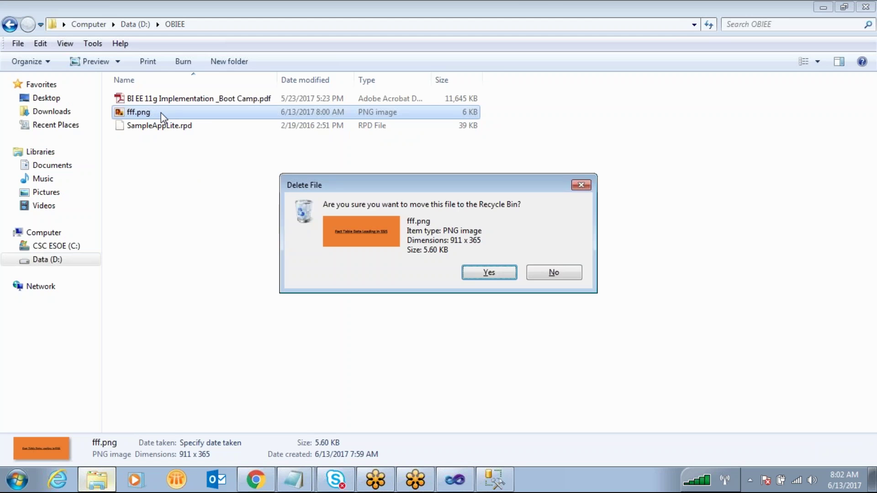
key(Return)
click(52, 112)
click(142, 233)
key(Delete)
key(Return)
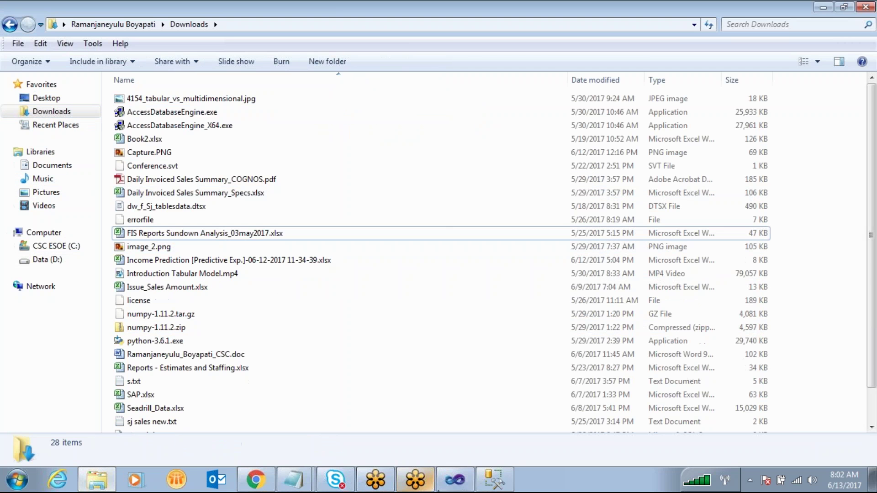
Step: Return to Visual Studio, save all packages and execute the Data Flow Task in Transformations.dtsx
click(450, 481)
click(452, 480)
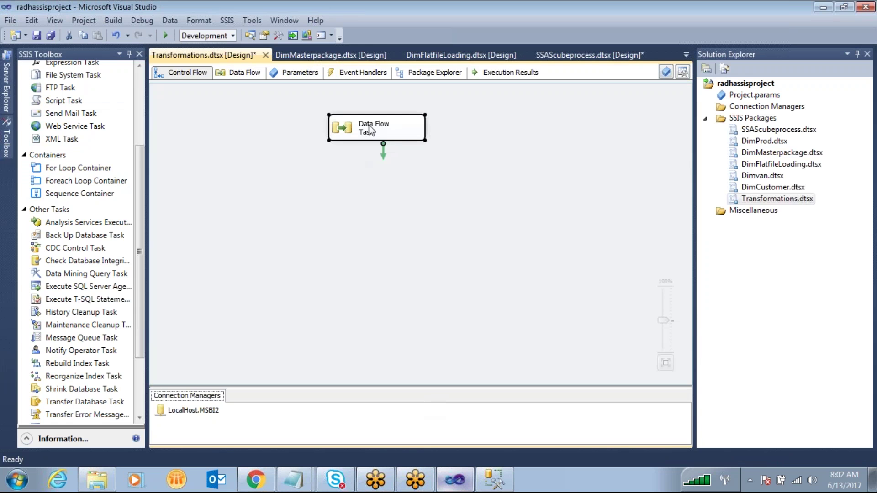
key(ctrl+shift+s)
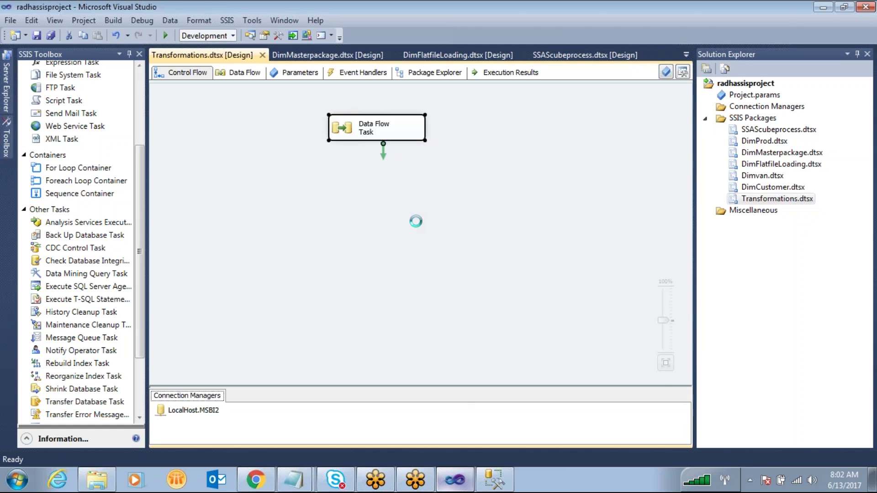
Step: Compare the imagetable rows with the exported files, checking f.png in Downloads and fff.png in D:\OBIEE
key(alt+Tab)
click(574, 295)
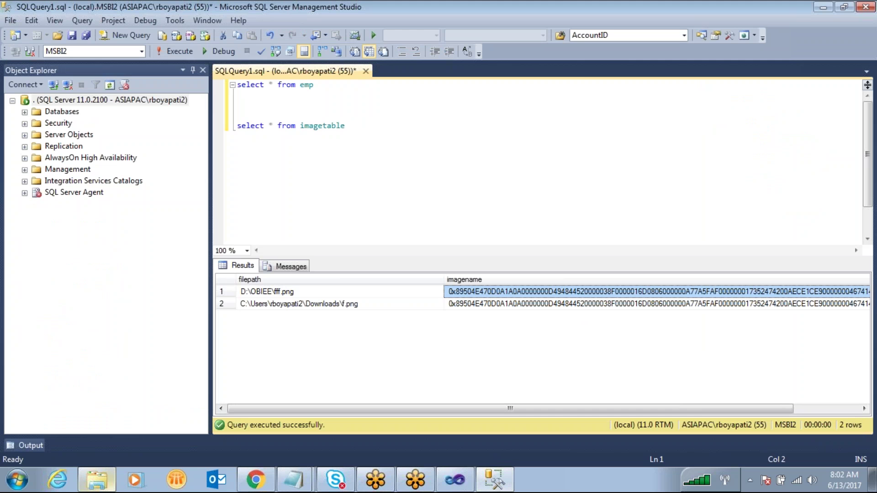
click(97, 480)
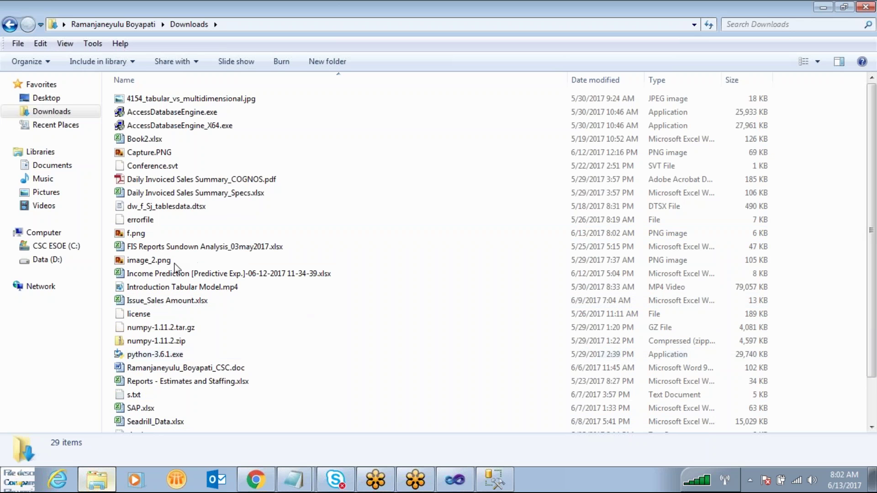
click(140, 234)
click(47, 259)
click(138, 179)
double_click(144, 155)
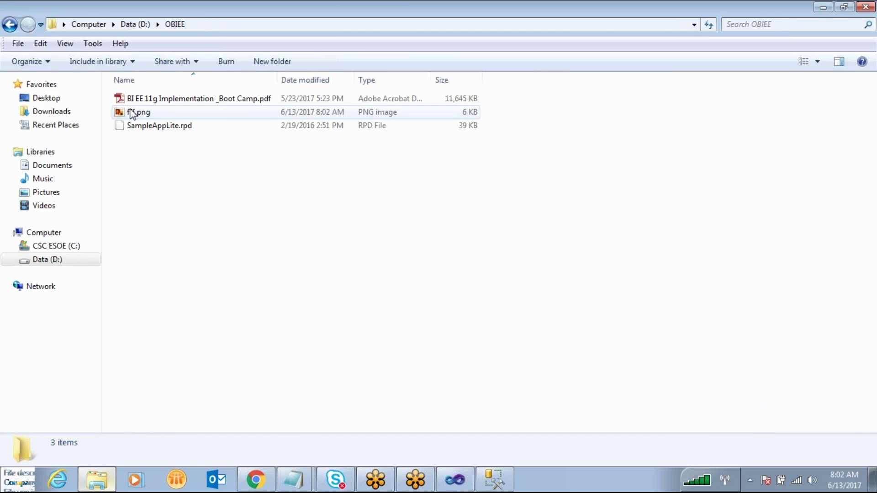
click(151, 114)
Step: Return to Visual Studio, stop debugging Transformations.dtsx and open its Data Flow Task
click(499, 482)
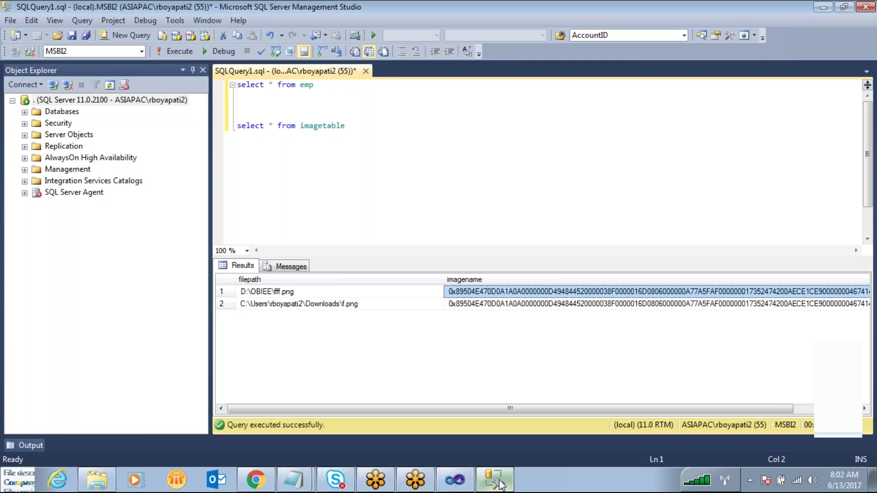
click(455, 480)
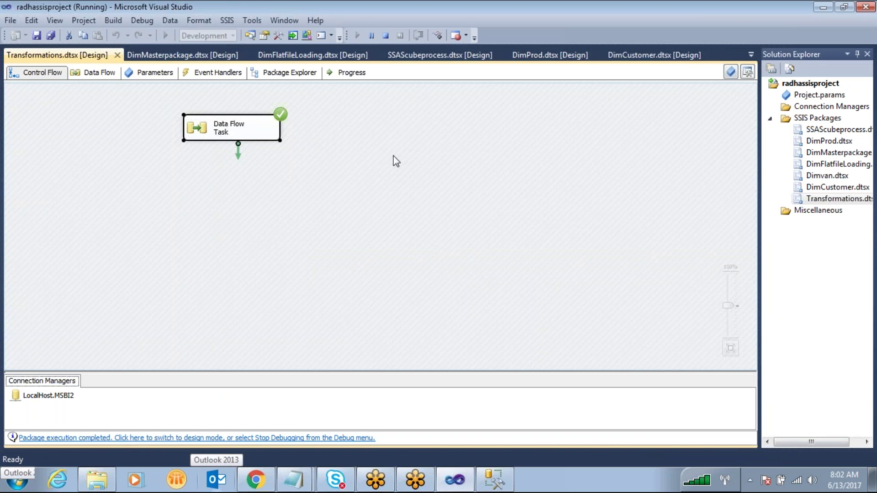
click(386, 36)
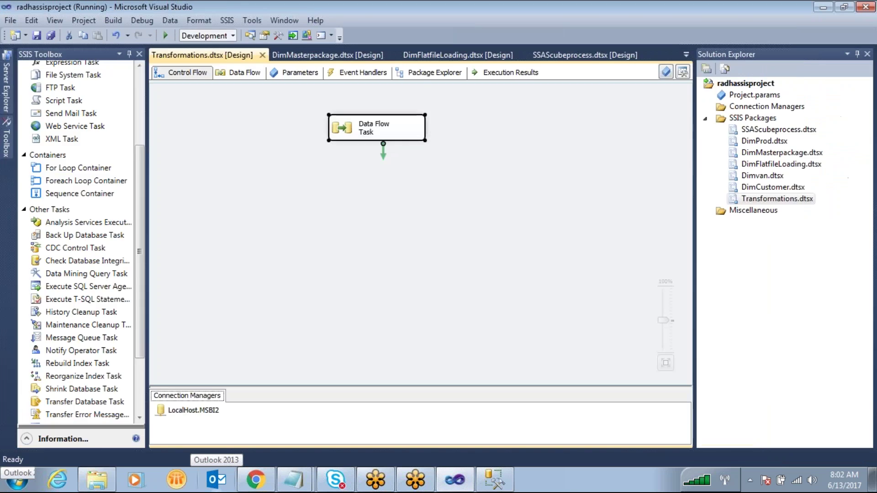
double_click(336, 128)
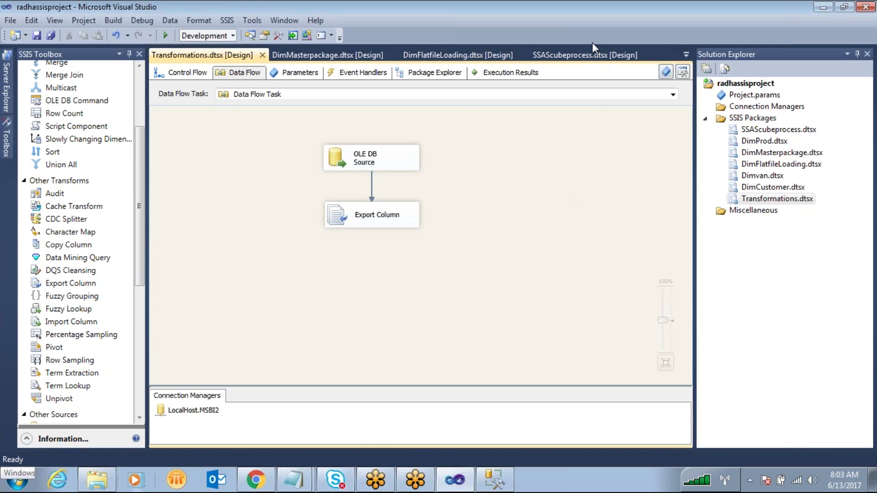
Step: Sketch an annotation linking a circled group of shapes to a box labelled SQL Server, and leave drawing mode
drag(513, 131, 513, 182)
mouse_move(534, 154)
mouse_down()
mouse_move(585, 160)
mouse_move(535, 156)
mouse_up()
drag(601, 153, 607, 151)
mouse_move(663, 147)
mouse_down()
mouse_move(658, 172)
mouse_move(662, 148)
mouse_up()
mouse_move(680, 120)
mouse_down()
mouse_move(580, 101)
mouse_move(696, 124)
mouse_move(672, 115)
mouse_up()
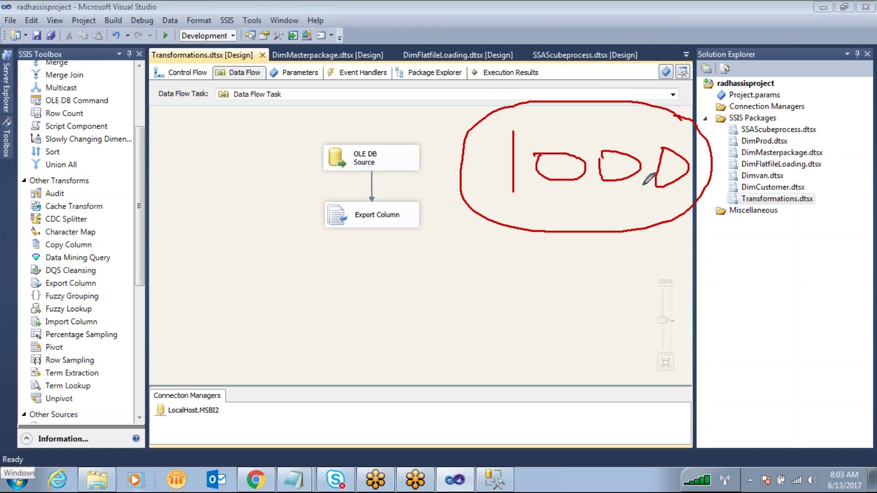
drag(849, 147, 725, 148)
mouse_move(761, 130)
mouse_down()
mouse_move(710, 155)
mouse_move(733, 169)
mouse_up()
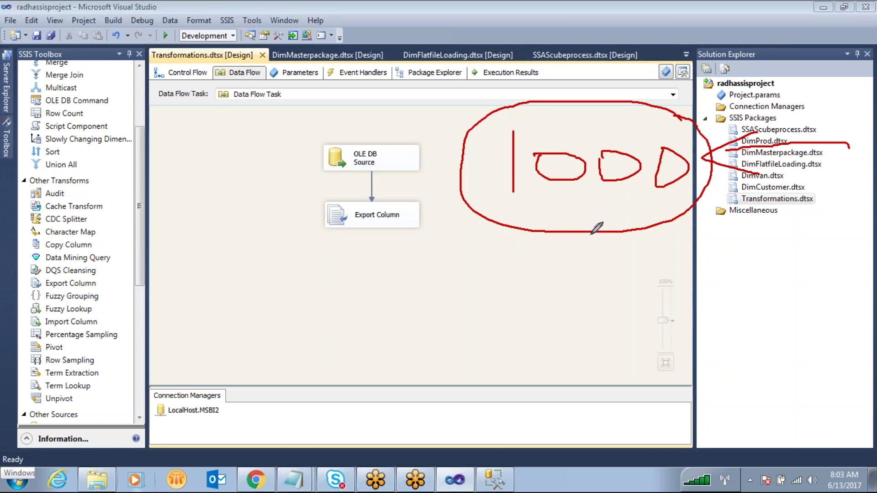
mouse_move(588, 232)
mouse_down()
mouse_move(588, 319)
mouse_move(514, 324)
mouse_move(502, 391)
mouse_move(722, 425)
mouse_move(733, 309)
mouse_up()
drag(635, 310, 560, 322)
mouse_move(525, 274)
mouse_down()
mouse_move(504, 304)
mouse_move(539, 274)
mouse_move(618, 262)
mouse_move(618, 287)
mouse_move(745, 267)
mouse_up()
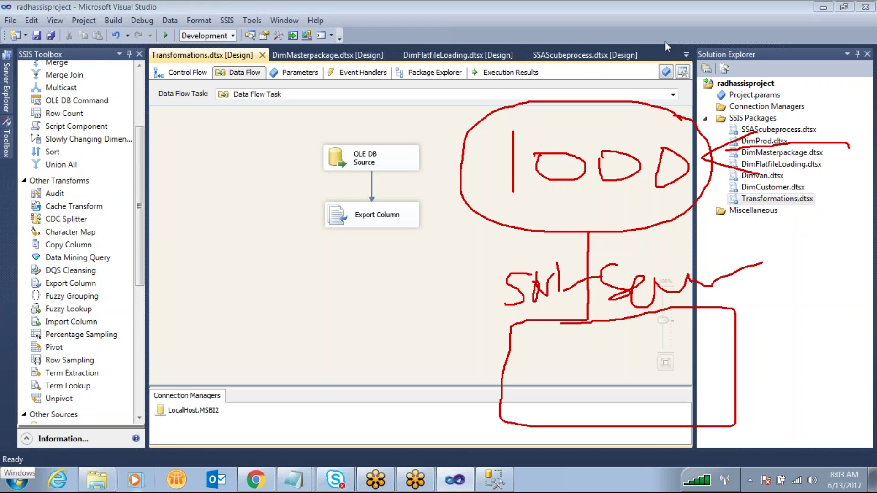
key(Escape)
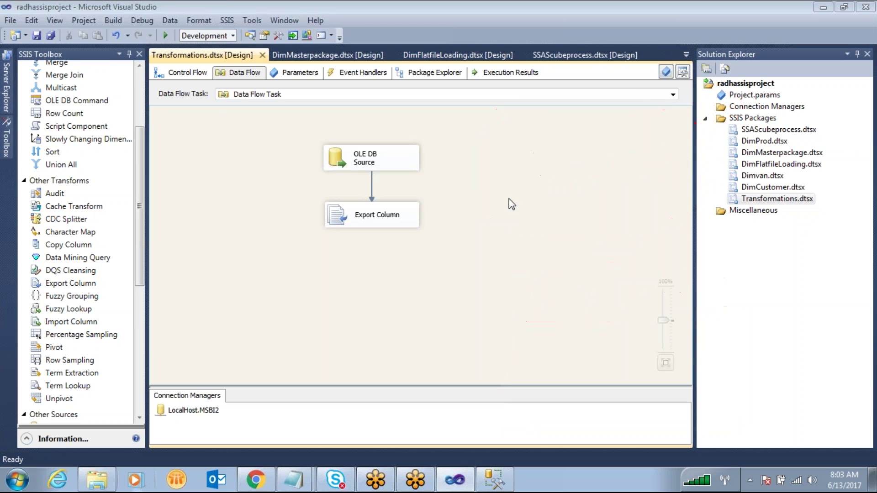
Step: Open the Import data flow in SSAScubeprocess.dtsx and check which connection manager its Flat File Source uses
click(570, 58)
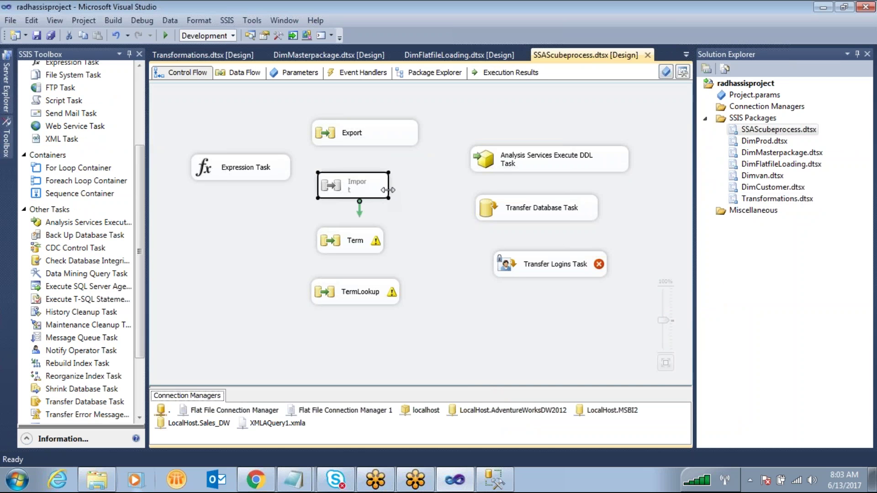
click(339, 191)
double_click(338, 191)
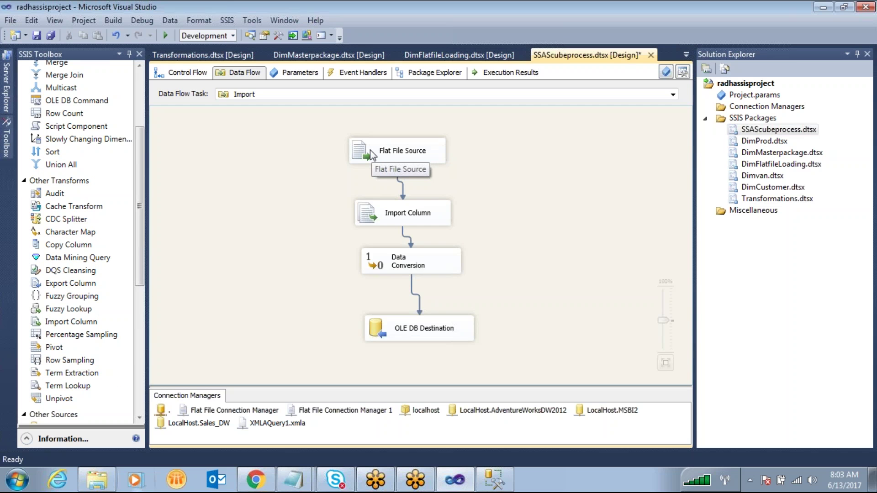
click(187, 72)
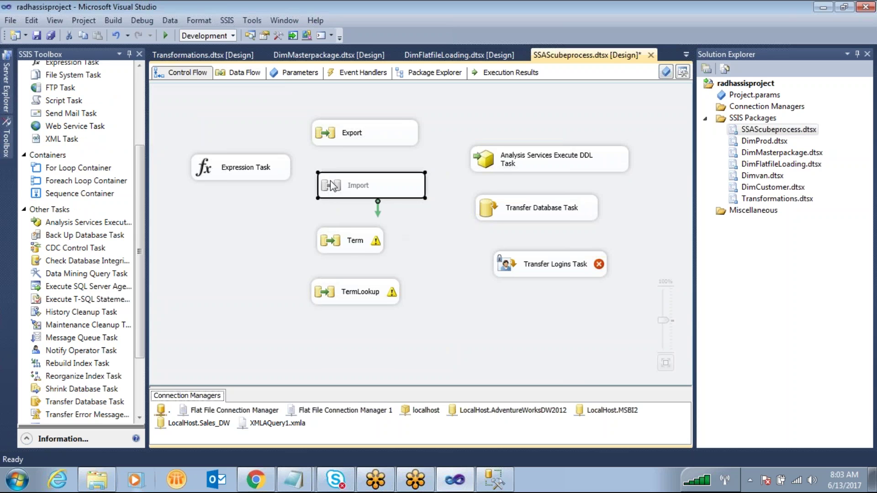
double_click(361, 185)
double_click(368, 152)
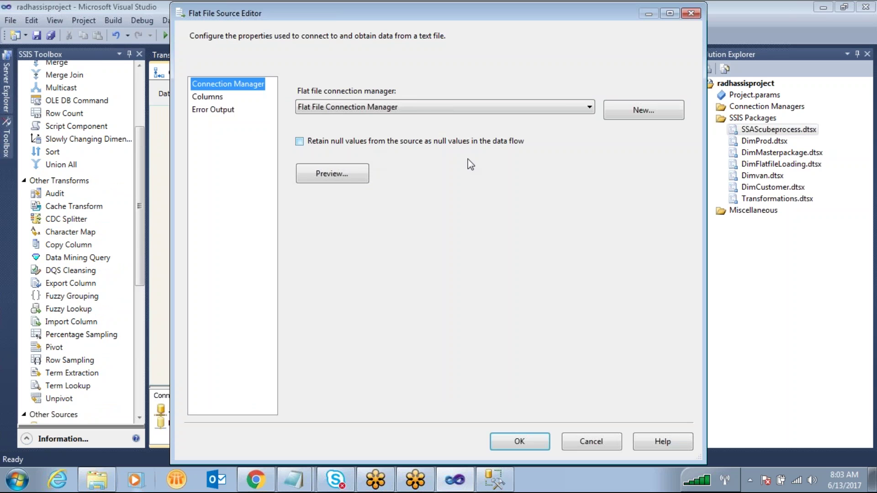
click(592, 442)
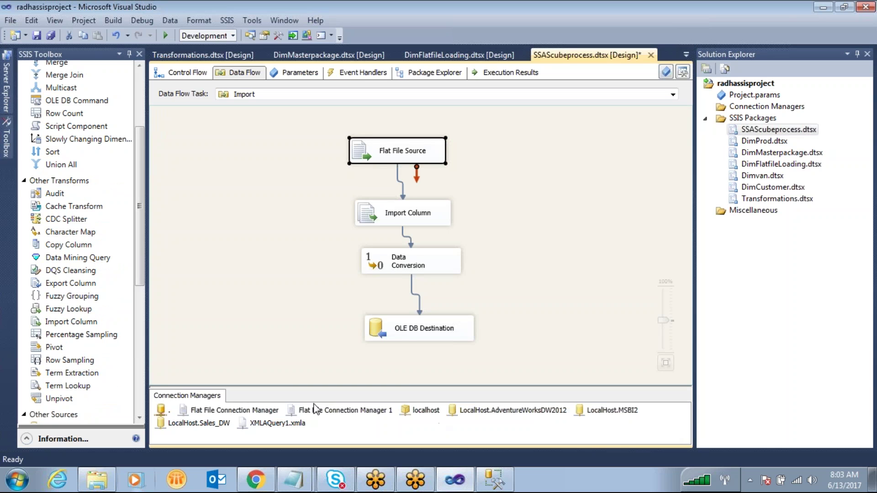
Step: Copy the file path from Flat File Connection Manager and use it to open imageslinkfile.txt in Notepad
click(246, 413)
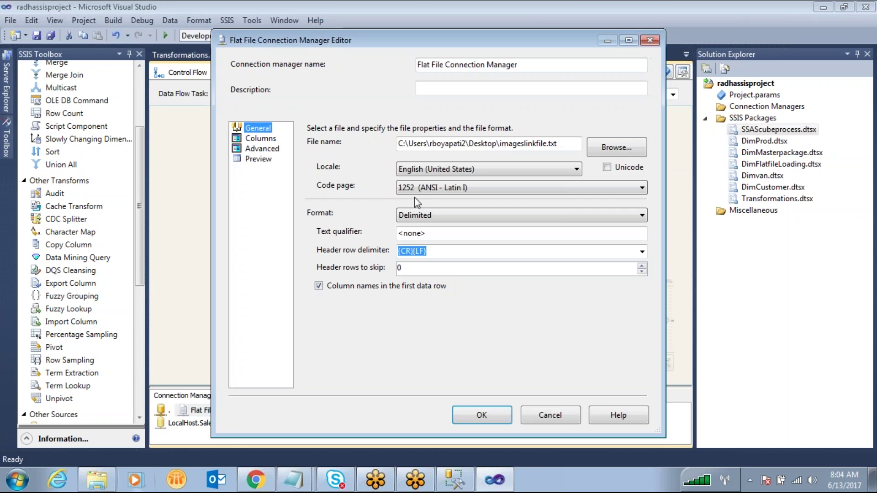
drag(568, 144, 396, 149)
key(ctrl+c)
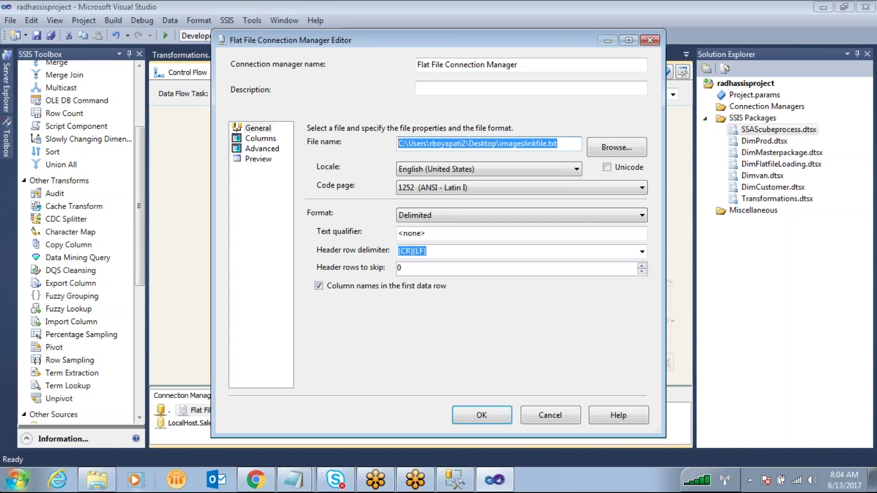
click(17, 480)
click(182, 427)
key(ctrl+v)
key(Return)
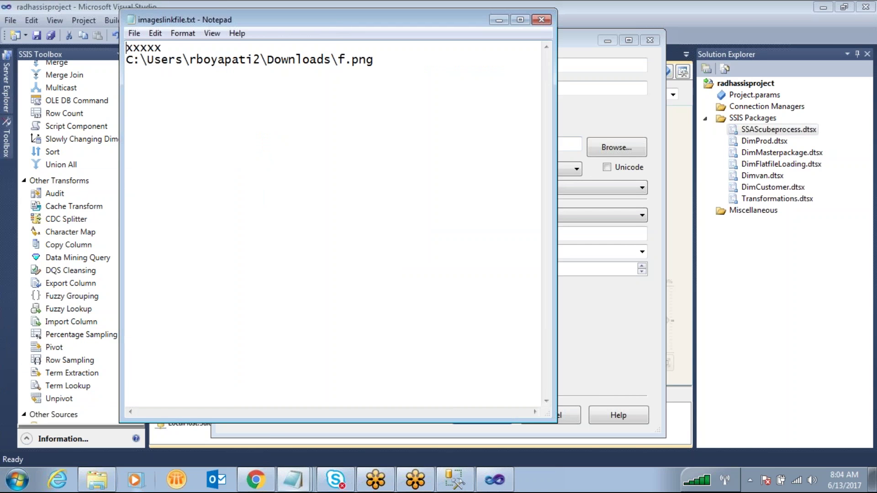
Step: Try replacing the header line of imageslinkfile.txt with image, close the file without saving, and cancel the connection manager editor
drag(162, 48, 98, 53)
text(image)
drag(379, 55, 118, 75)
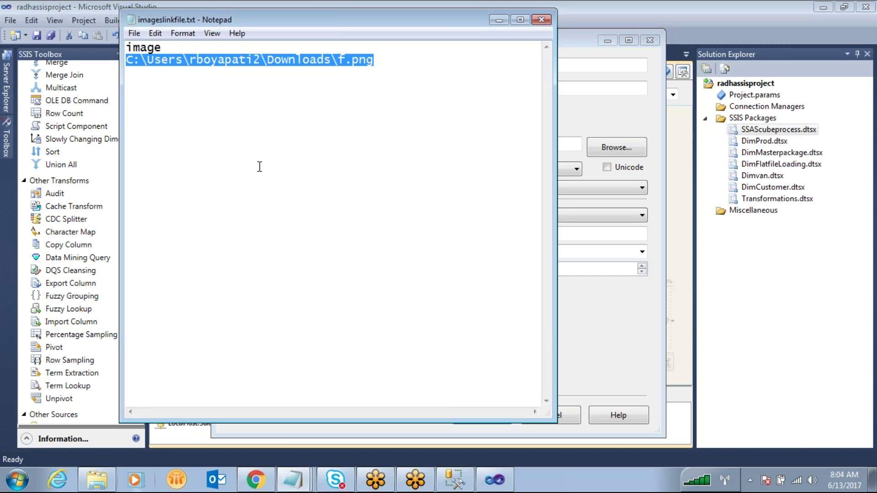
drag(310, 147, 318, 143)
click(370, 60)
drag(446, 21, 367, 60)
click(462, 53)
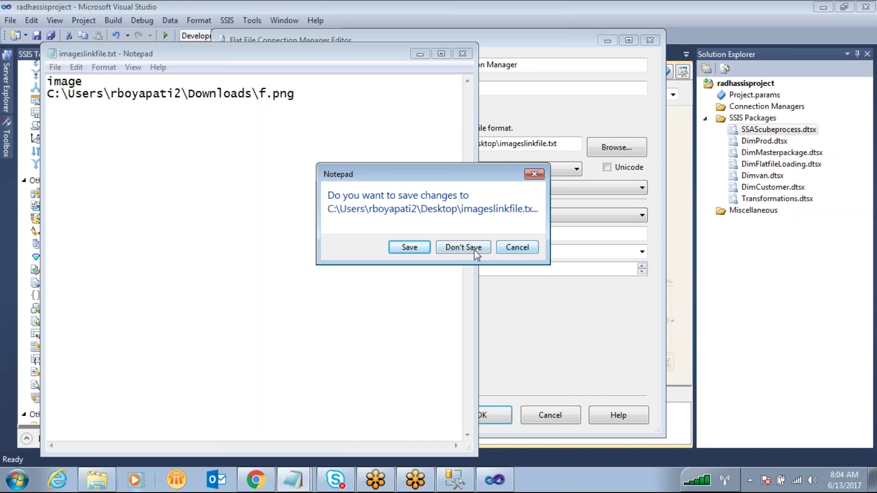
click(474, 250)
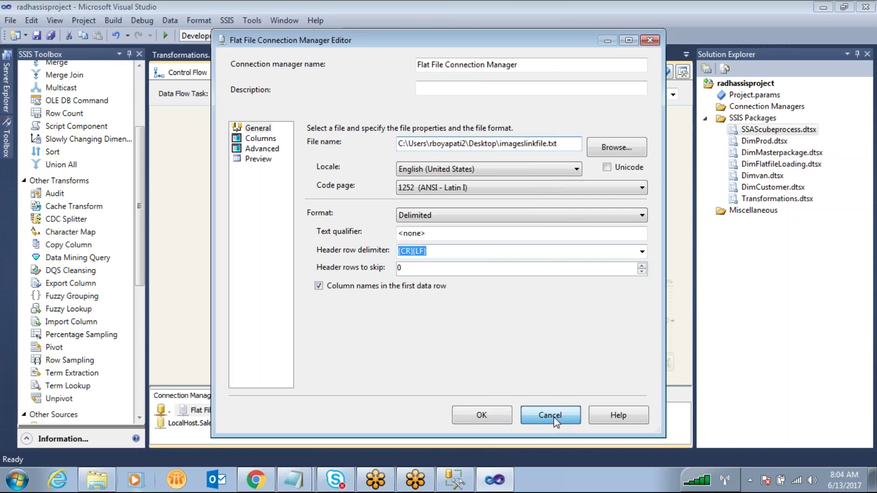
click(554, 417)
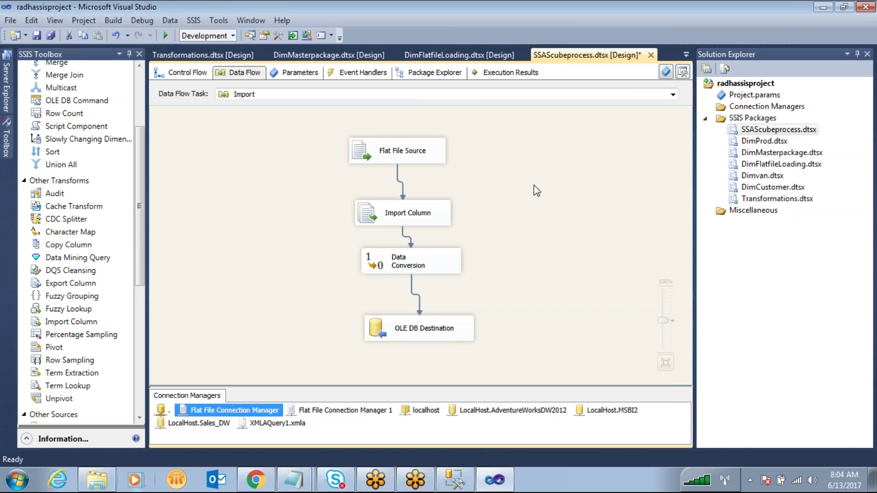
Step: Open the existing Import Column transformation's settings and review its input columns and the properties of the Image input column
double_click(372, 217)
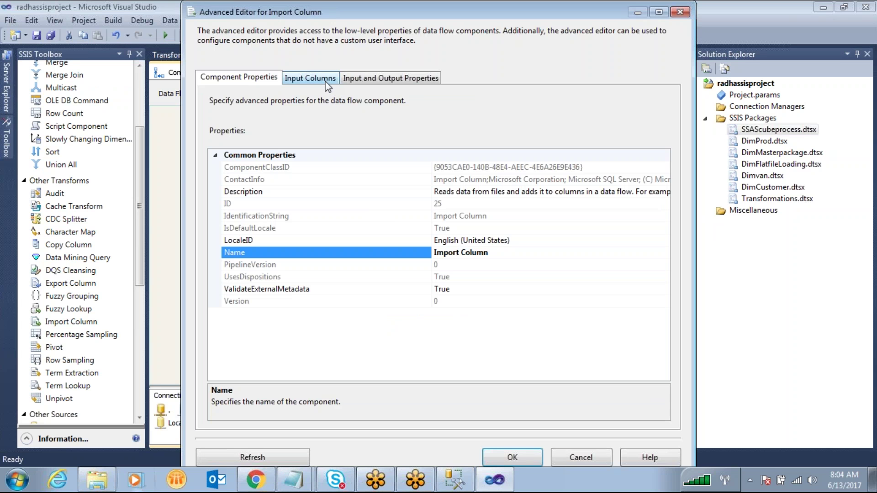
click(325, 82)
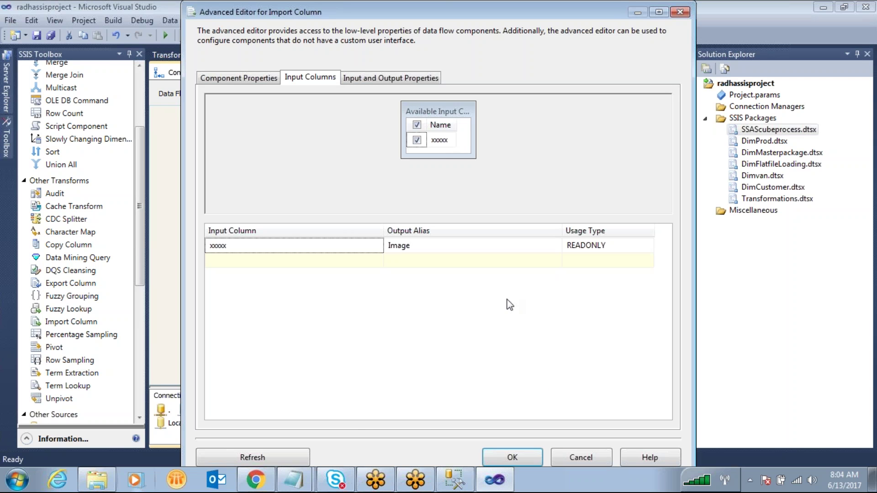
click(403, 81)
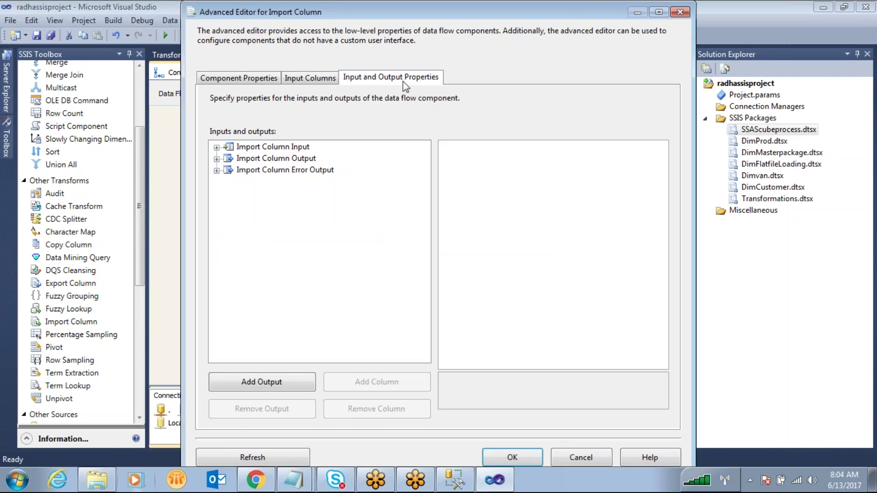
click(217, 147)
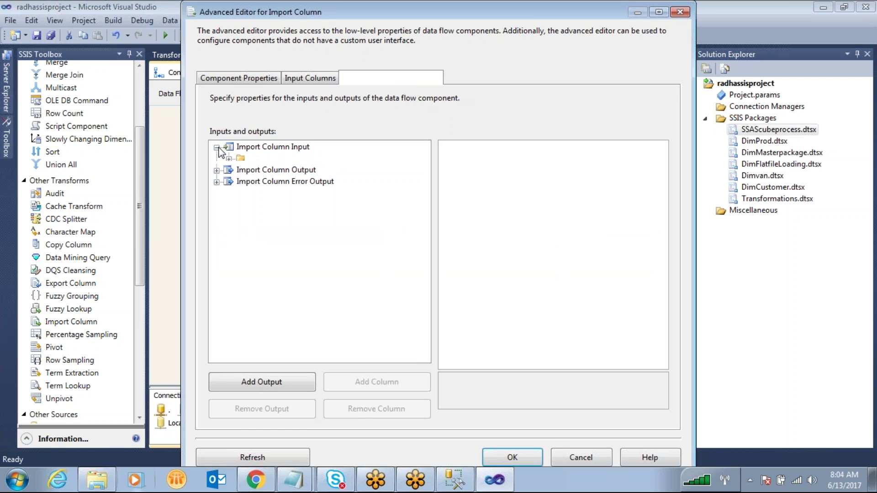
click(228, 159)
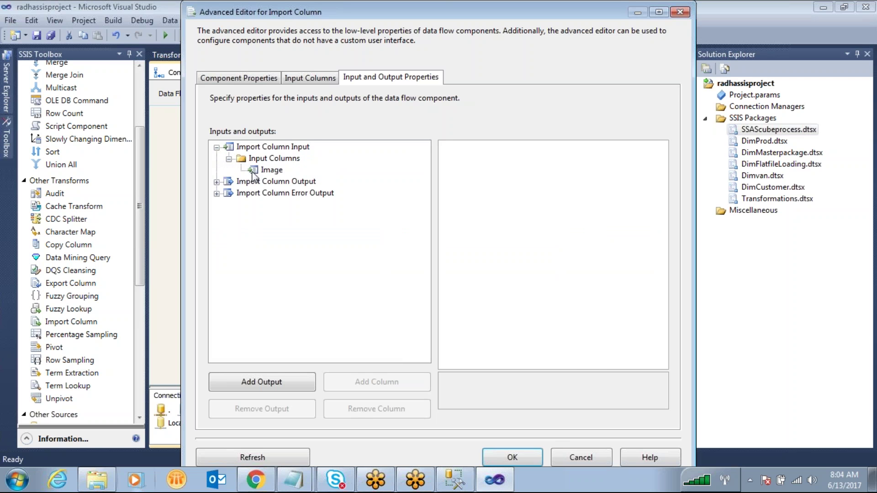
click(269, 170)
Step: Compare the Outputimage column's LineageID with the Image input column's FileDataColumnID, and close the settings without changes
click(217, 182)
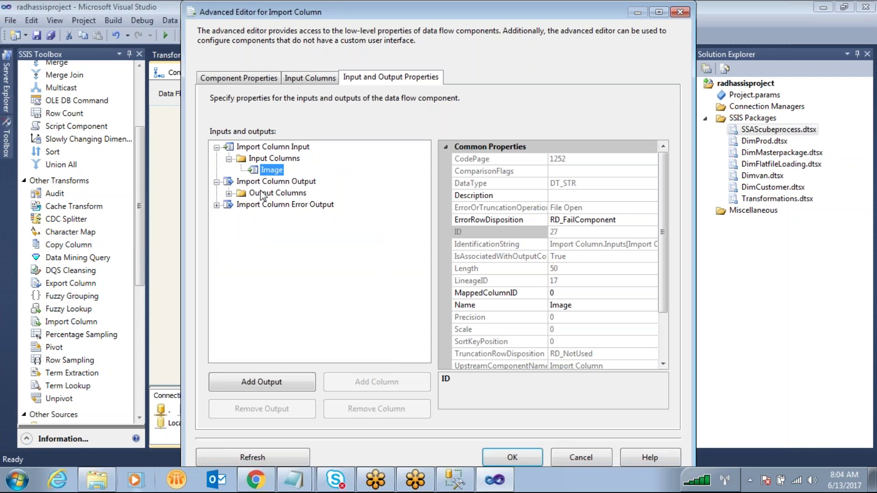
click(229, 193)
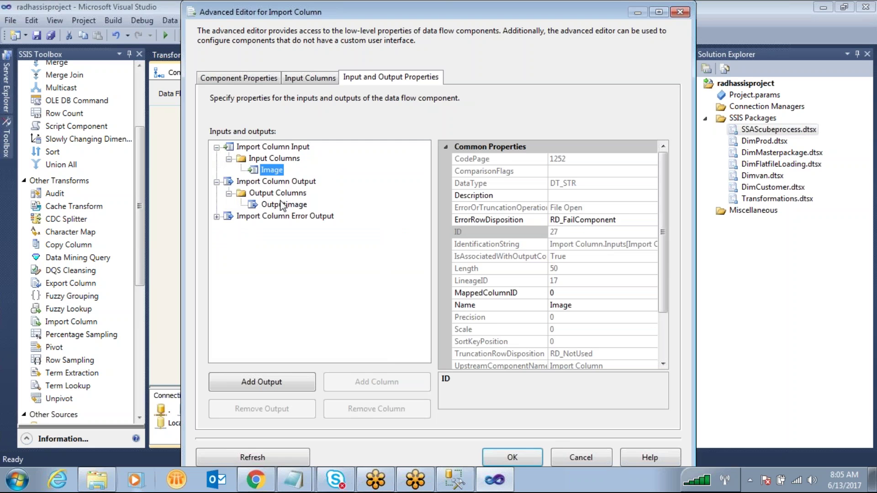
click(284, 205)
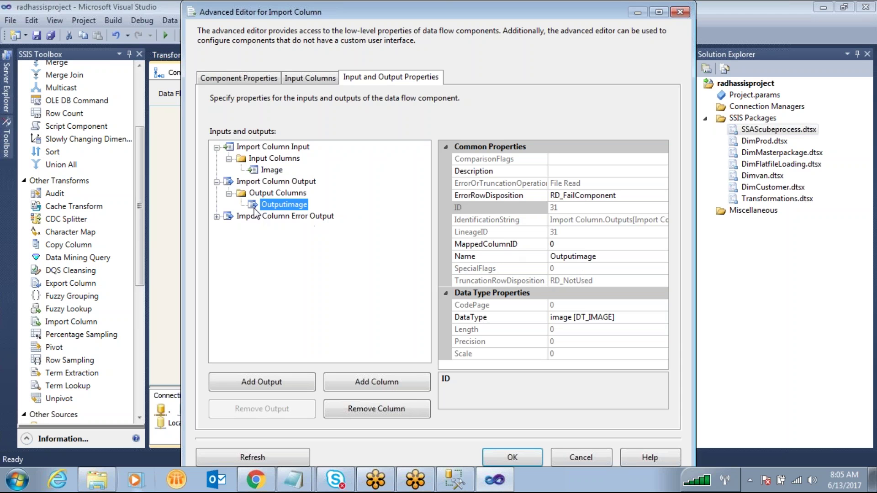
click(570, 233)
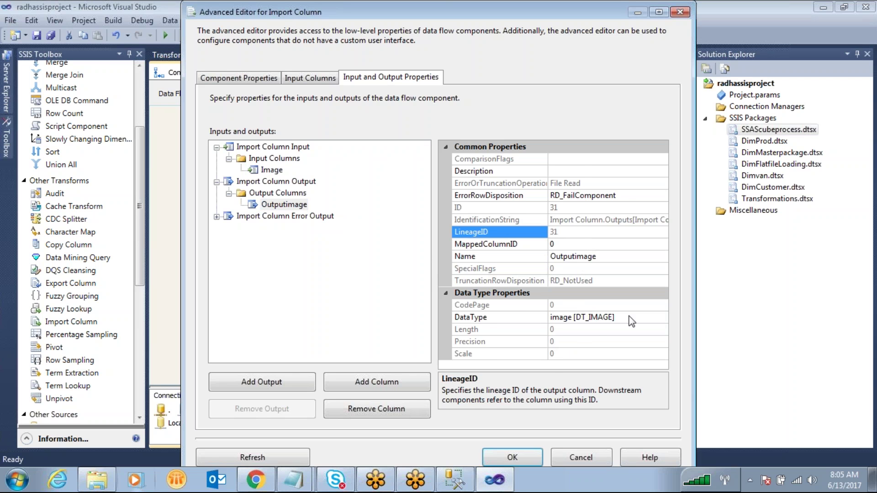
click(270, 169)
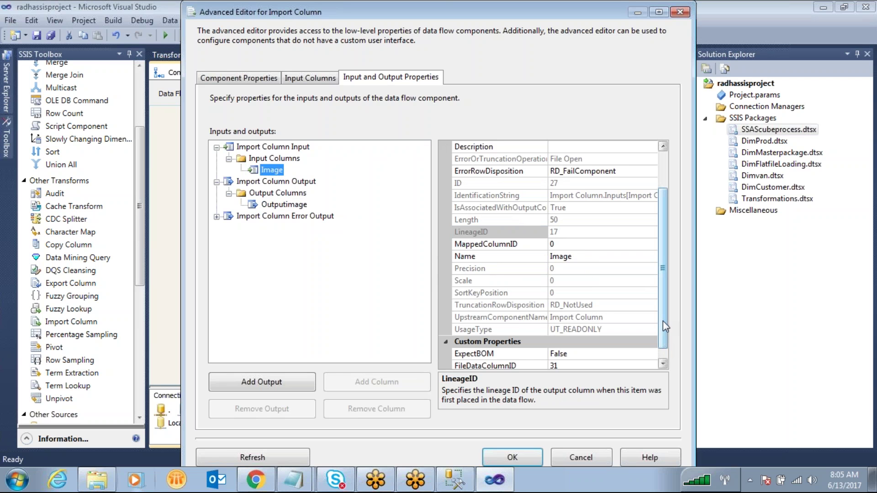
scroll(661, 319, down, 1)
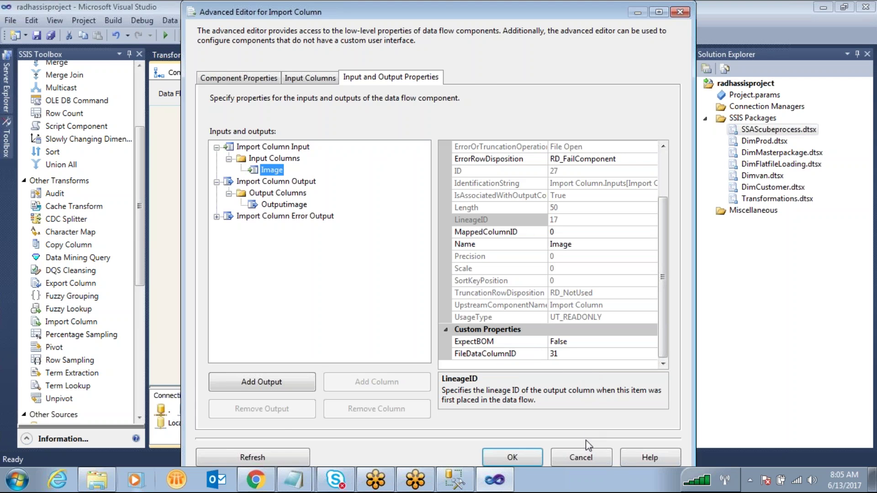
click(588, 457)
Step: Switch to the control flow of Transformations.dtsx and add a second Data Flow Task below the existing one
click(205, 55)
click(376, 224)
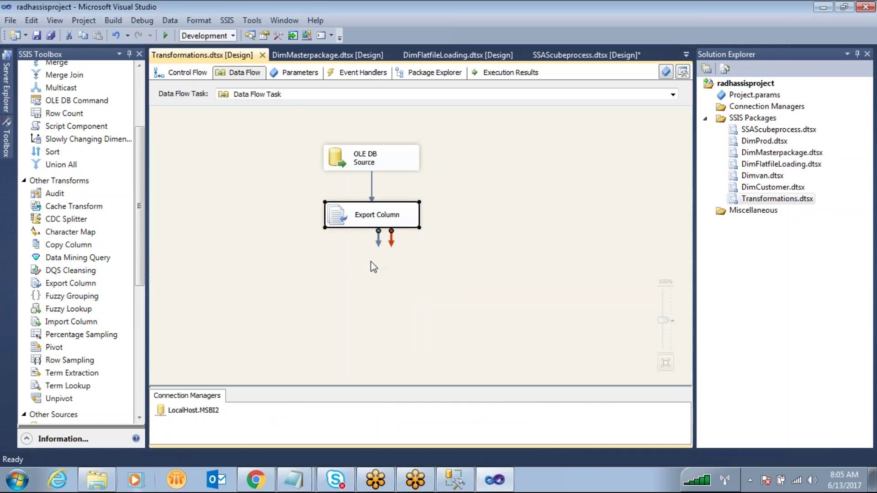
click(183, 73)
click(141, 148)
drag(141, 147, 143, 70)
drag(73, 81, 328, 205)
Step: Rename the new Data Flow Task as Import and move it closer to the existing task
right_click(358, 220)
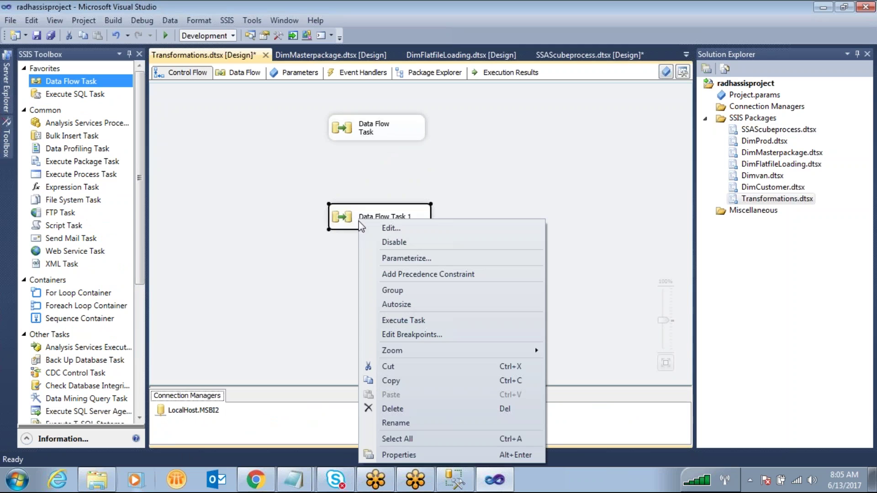
click(398, 426)
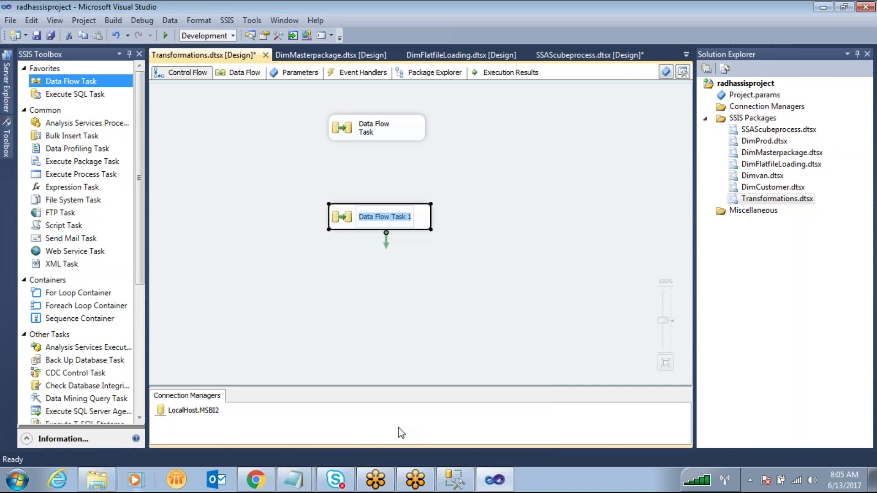
text(Export)
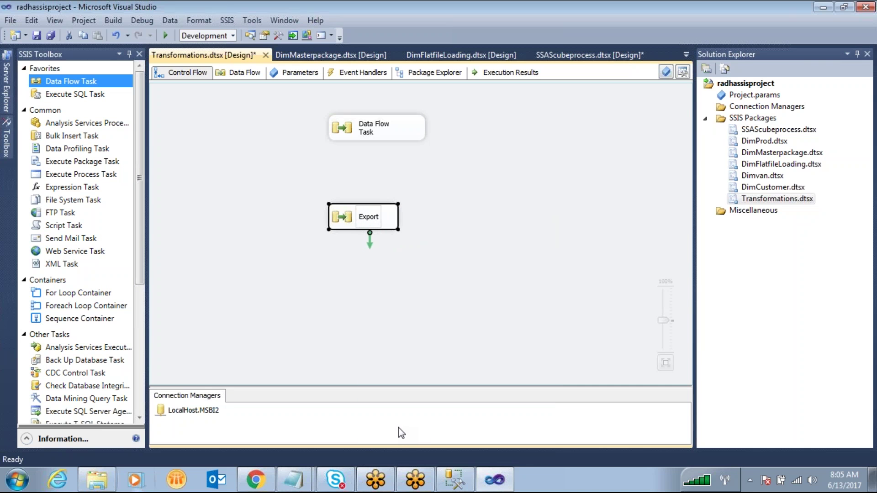
key(BackSpace)
key(BackSpace)
key(BackSpace)
key(BackSpace)
key(BackSpace)
key(BackSpace)
text(Import)
click(412, 194)
drag(361, 204, 437, 192)
Step: Open the Import data flow and add a Flat File Source to it
double_click(358, 194)
drag(139, 162, 143, 304)
drag(79, 268, 366, 166)
Step: Start a new flat file connection manager for the Flat File Source, using imageslinkfile.txt on the Desktop as its file
double_click(374, 174)
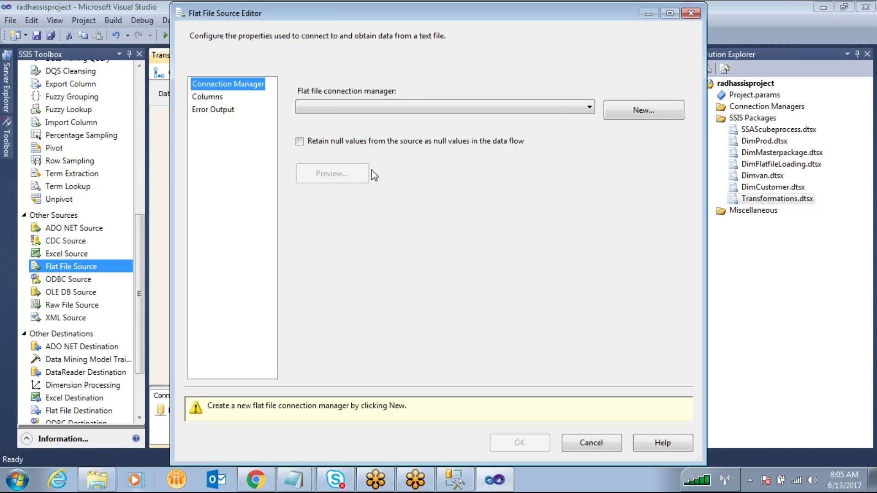
click(640, 111)
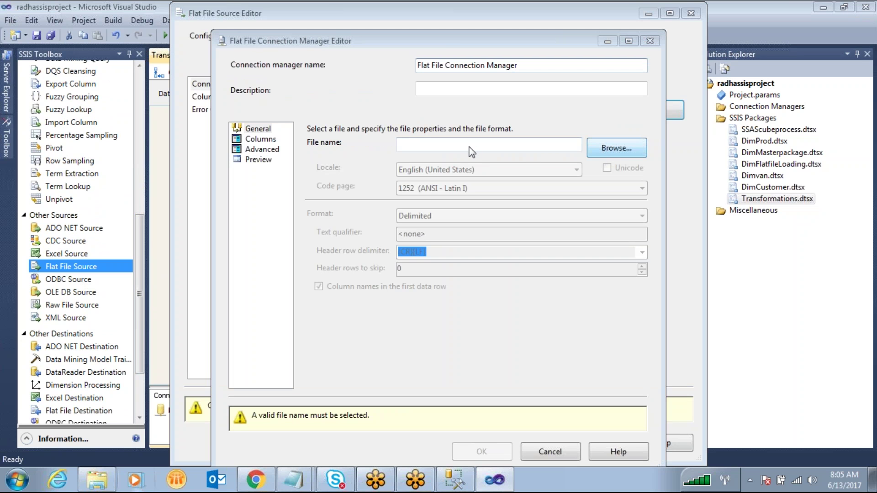
click(594, 148)
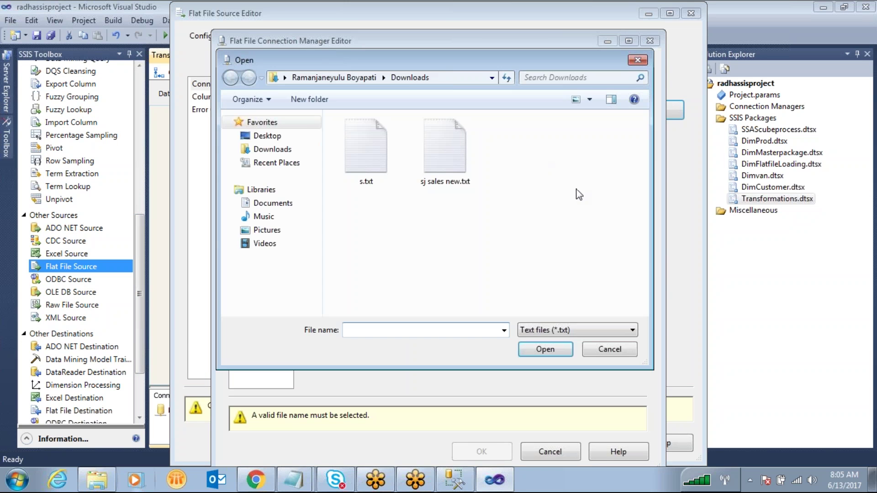
click(632, 347)
click(475, 146)
text(C:\Users\rboyapati2\Desktop\imageslinkfile.txt)
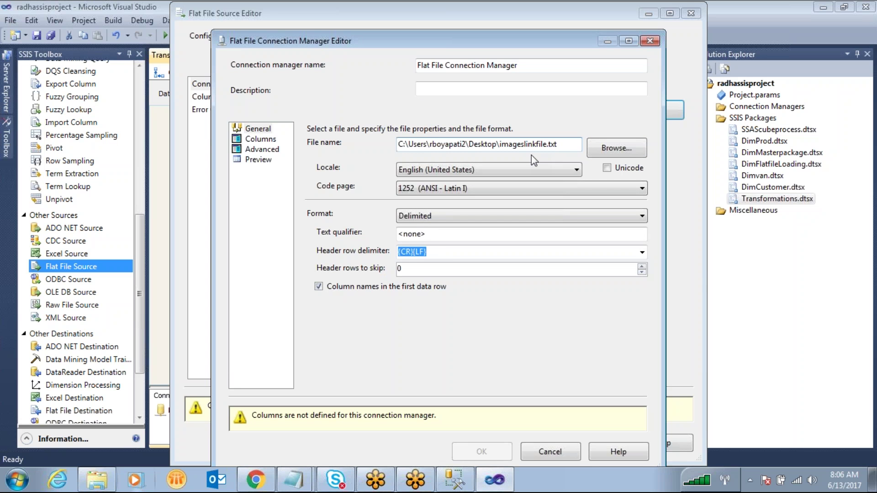
Step: Define the columns of the flat file connection, widen the preview to check the image path, and confirm the connection manager
click(261, 140)
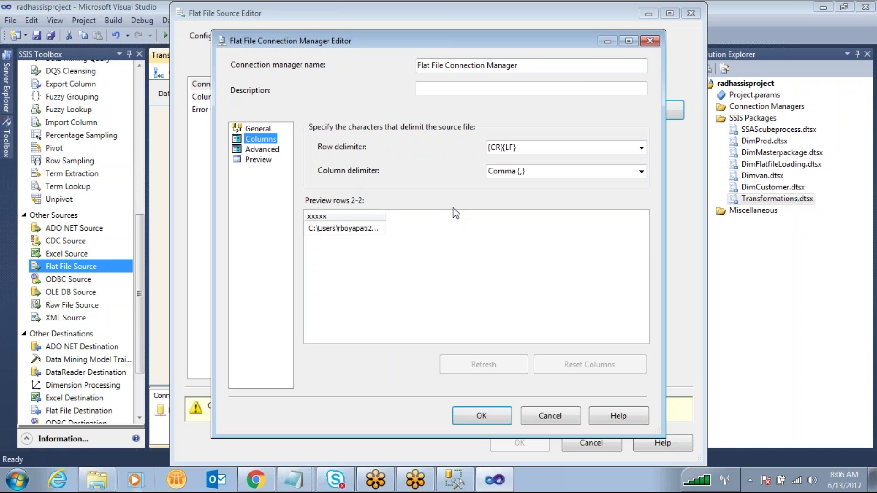
drag(385, 223, 596, 221)
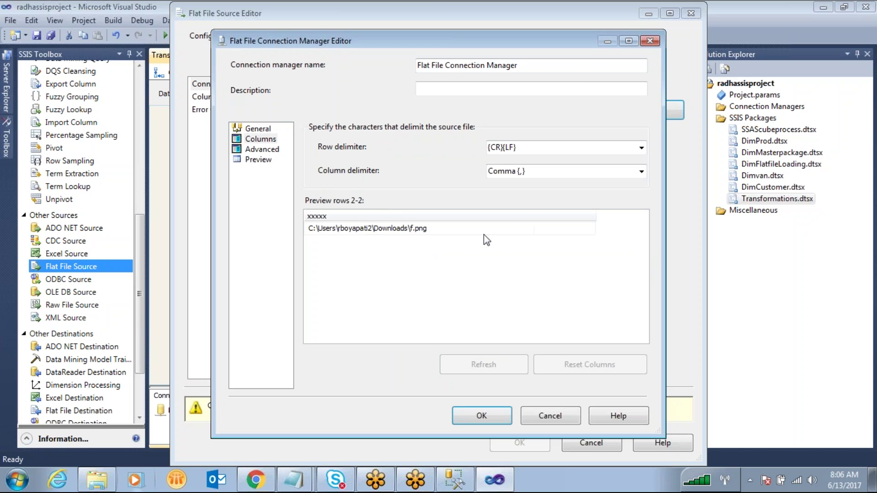
click(509, 229)
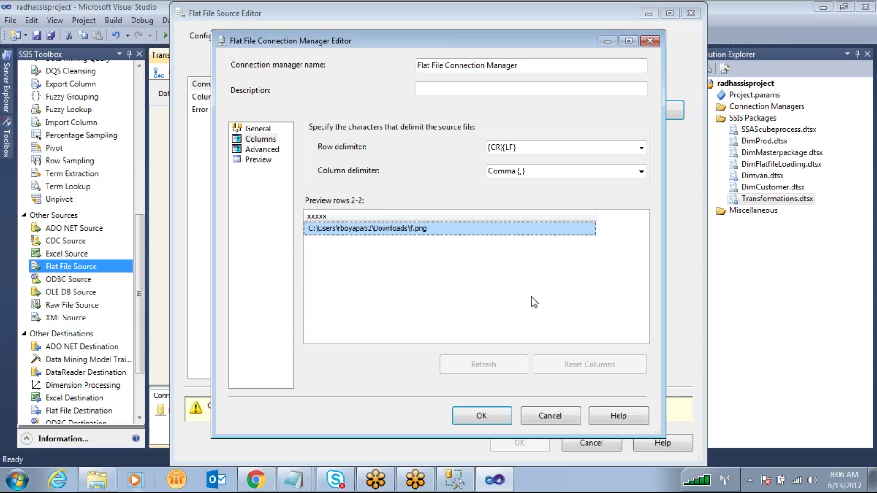
click(500, 417)
Step: Preview the Flat File Source data, check that the xxxxx column is included, and confirm the source
click(352, 181)
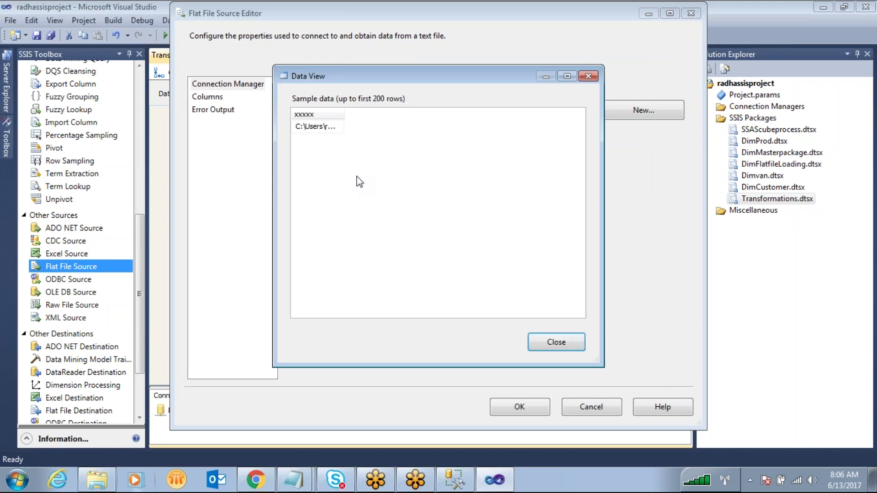
drag(344, 114, 544, 114)
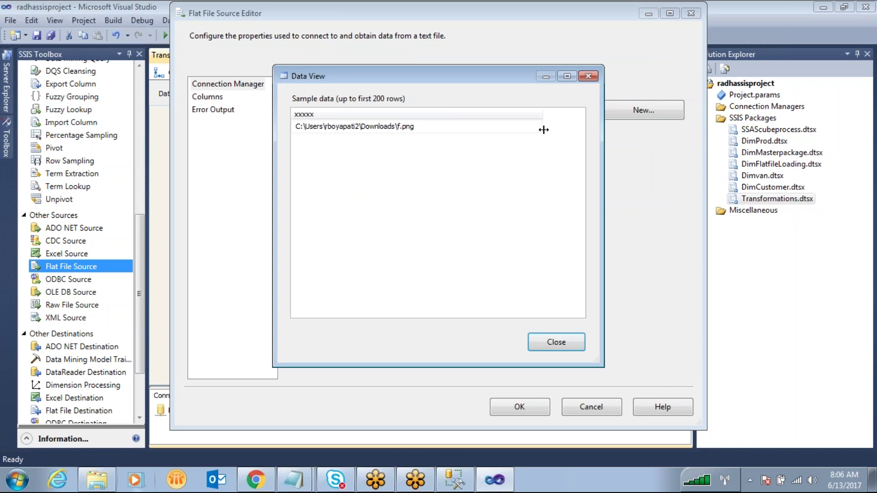
click(575, 340)
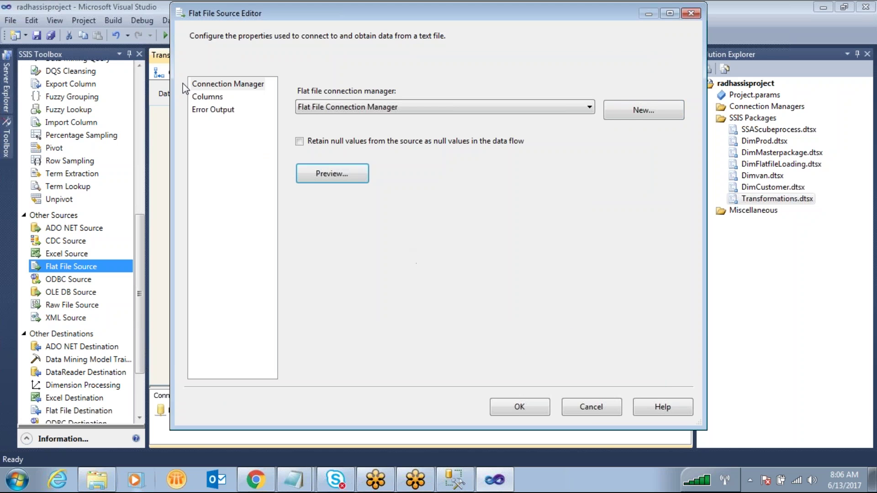
click(214, 101)
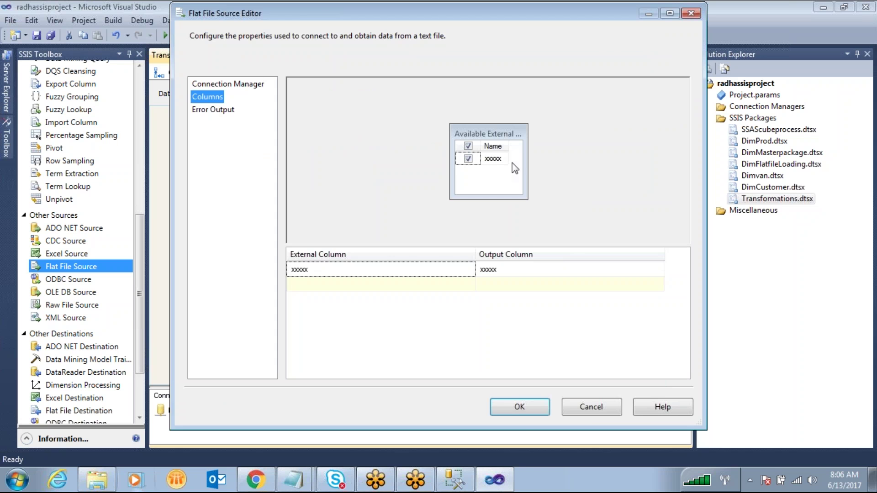
click(519, 407)
Step: Move the Flat File Source up, add an Import Column transformation below it, and connect the source output to it
click(397, 170)
drag(397, 170, 391, 150)
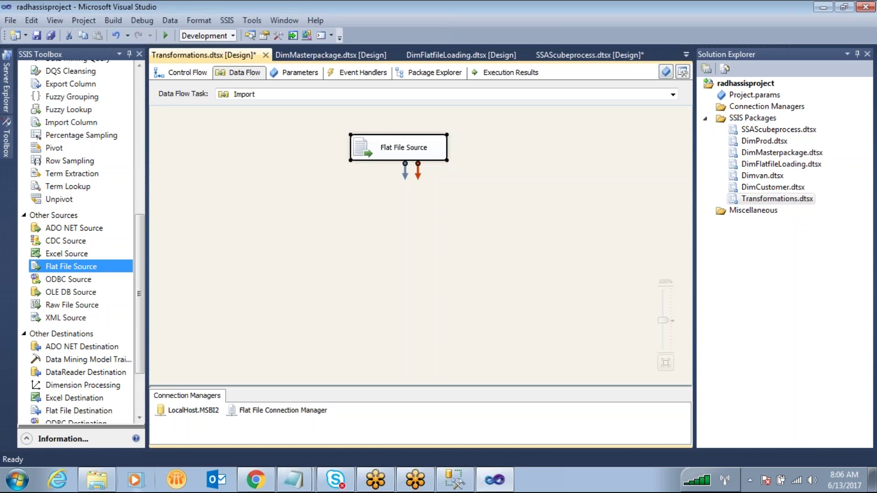
drag(138, 265, 143, 202)
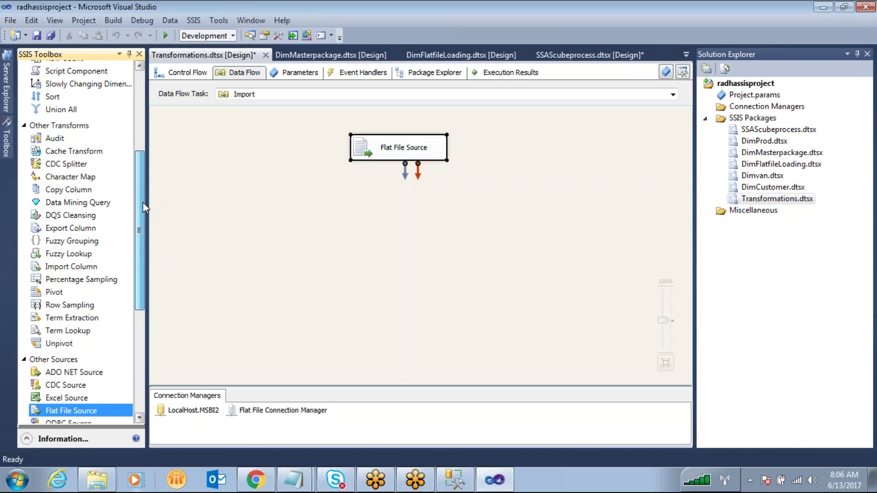
drag(81, 267, 358, 214)
drag(404, 172, 408, 222)
Step: Open the new Import Column transformation's settings and select xxxxx as its input column
double_click(407, 219)
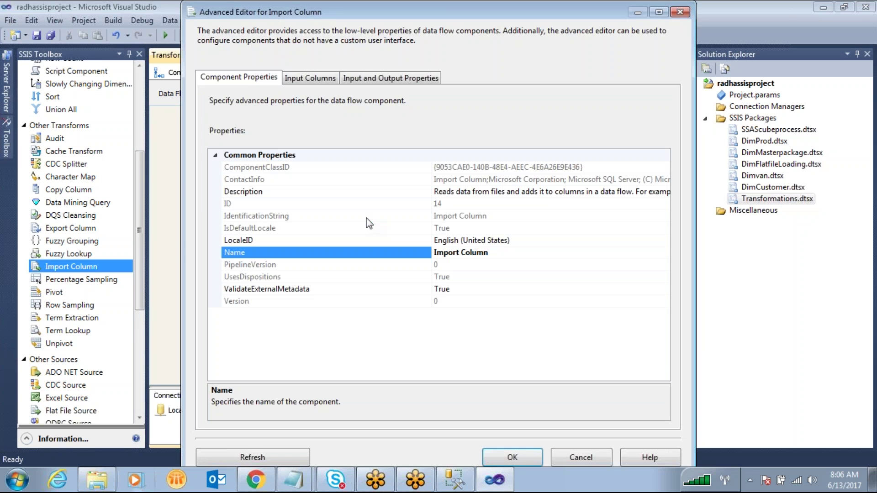
click(314, 78)
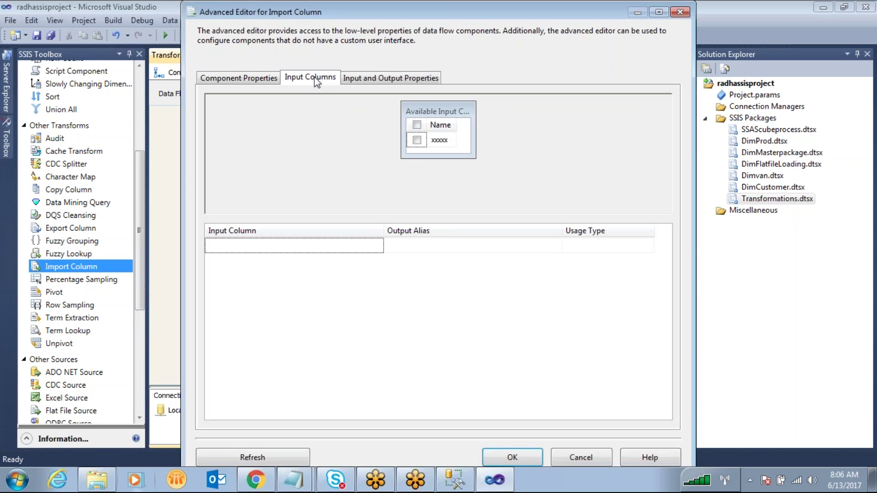
click(417, 140)
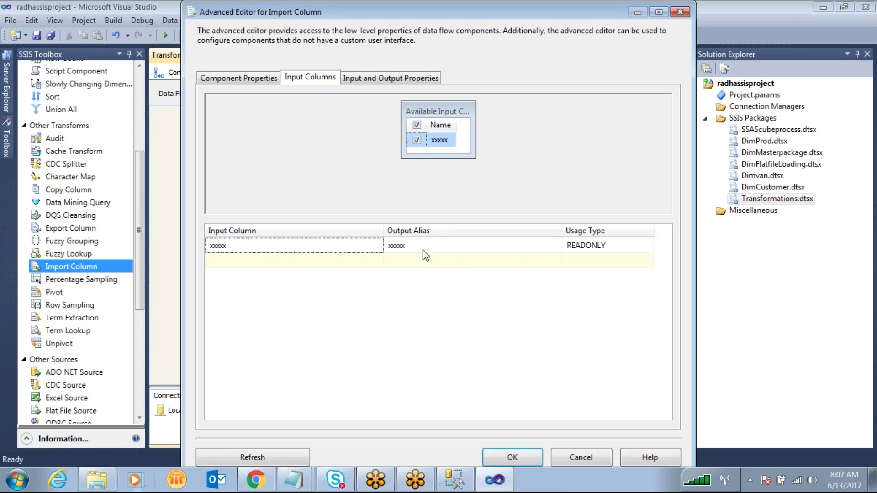
Step: Expand the Import Column input and output, and add an output column named Image to the Import Column Output
click(373, 80)
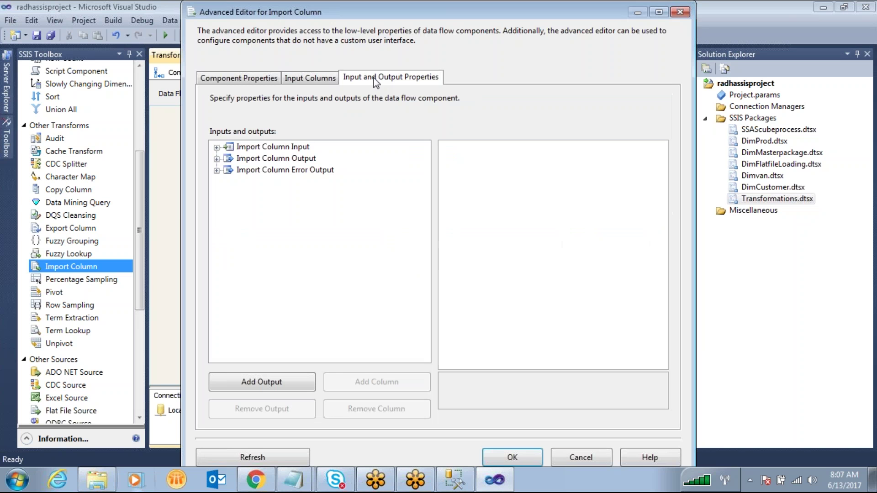
click(216, 147)
click(229, 159)
click(217, 181)
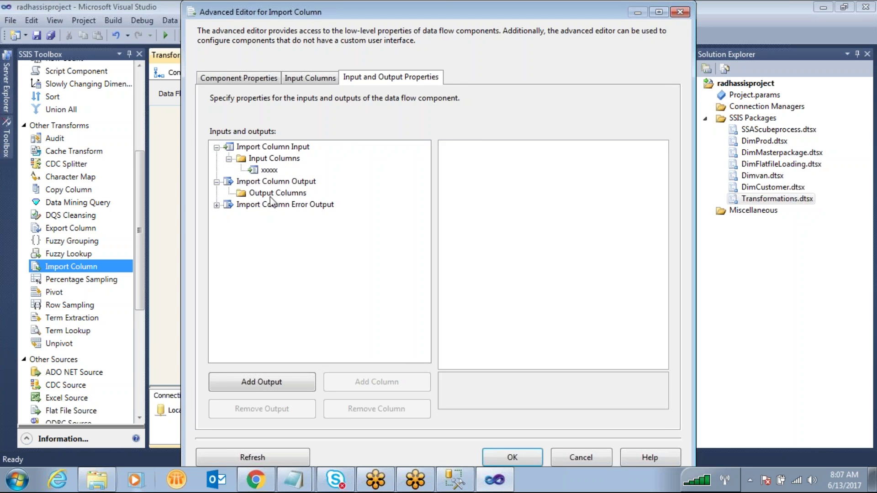
click(274, 193)
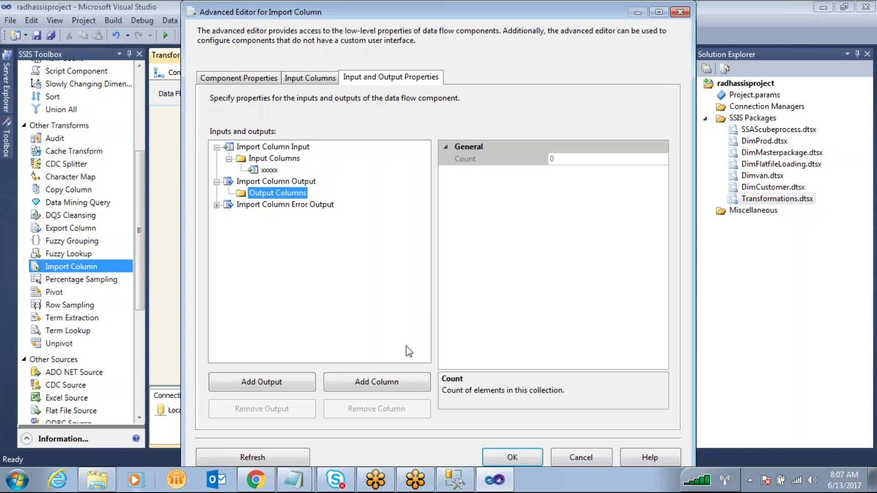
click(376, 383)
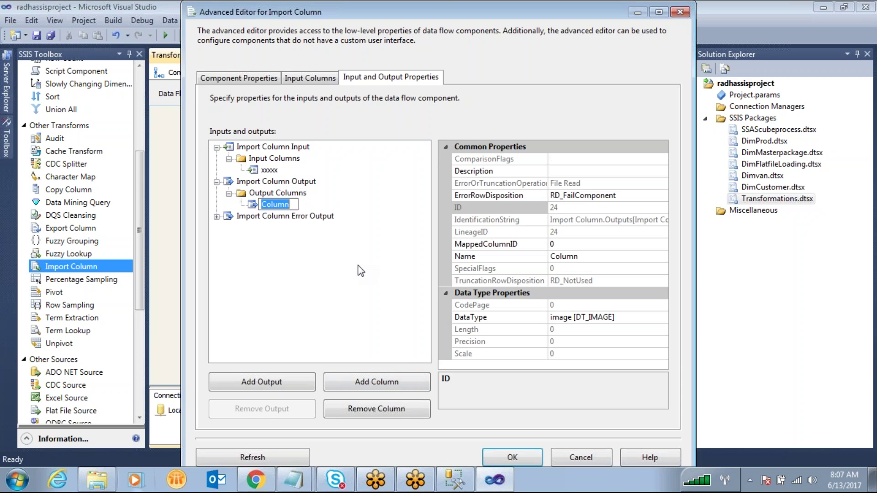
text(Image)
key(Return)
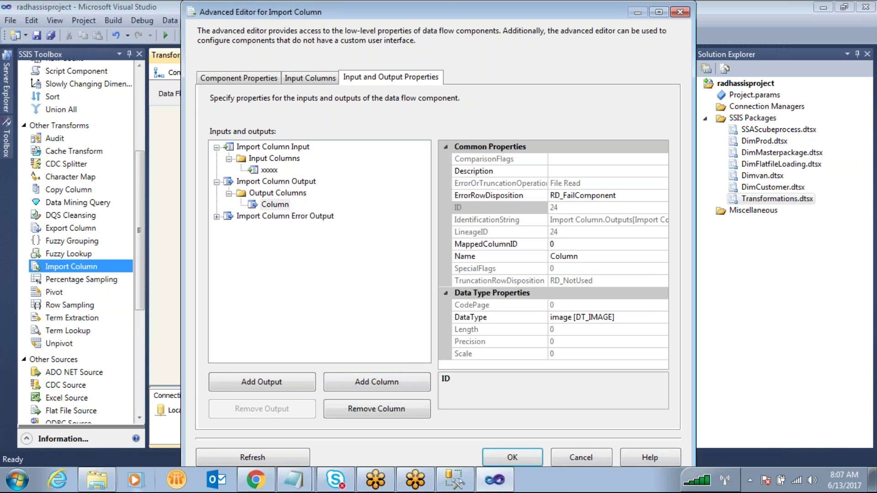
Step: Check the LineageID of the Image output column and locate the FileDataColumnID property of the xxxxx input column
click(281, 211)
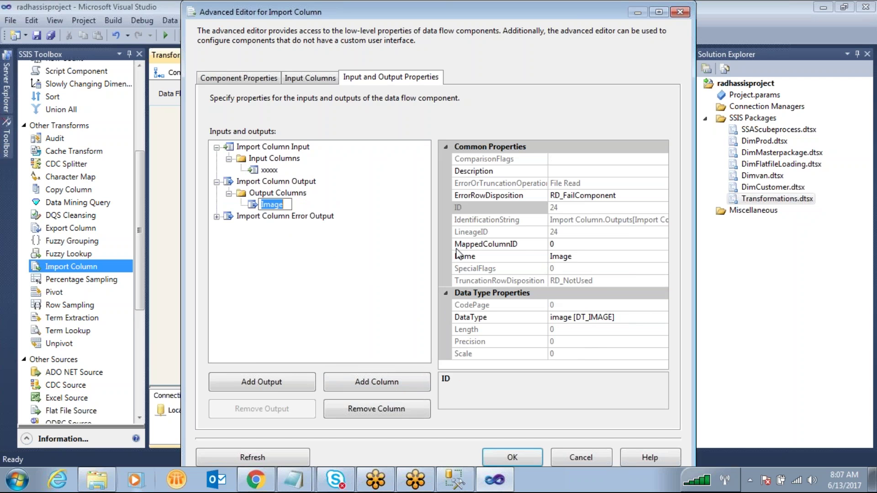
click(483, 233)
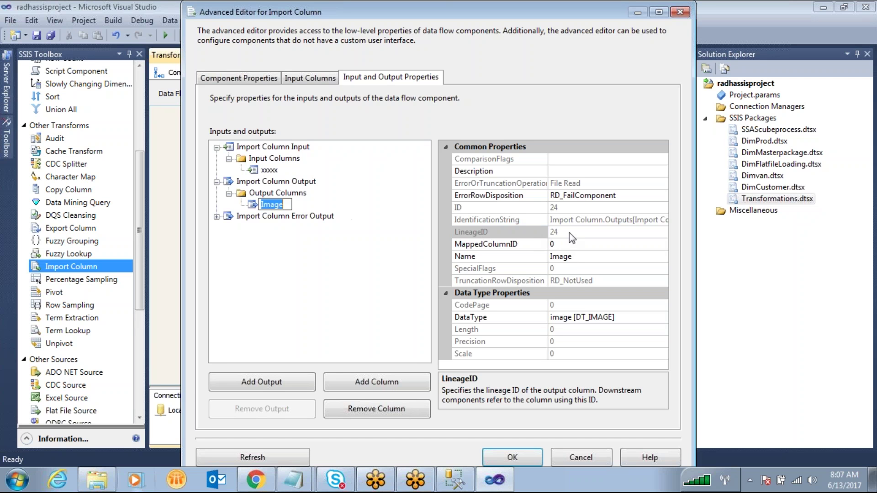
click(540, 232)
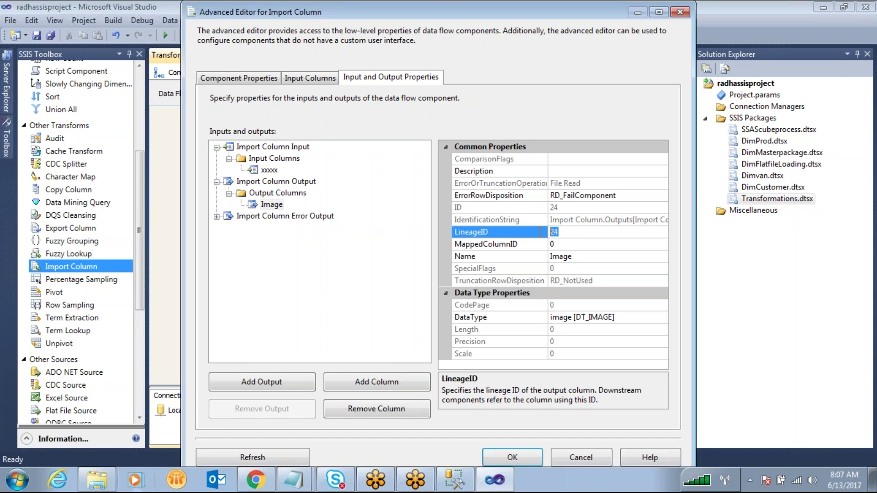
click(270, 170)
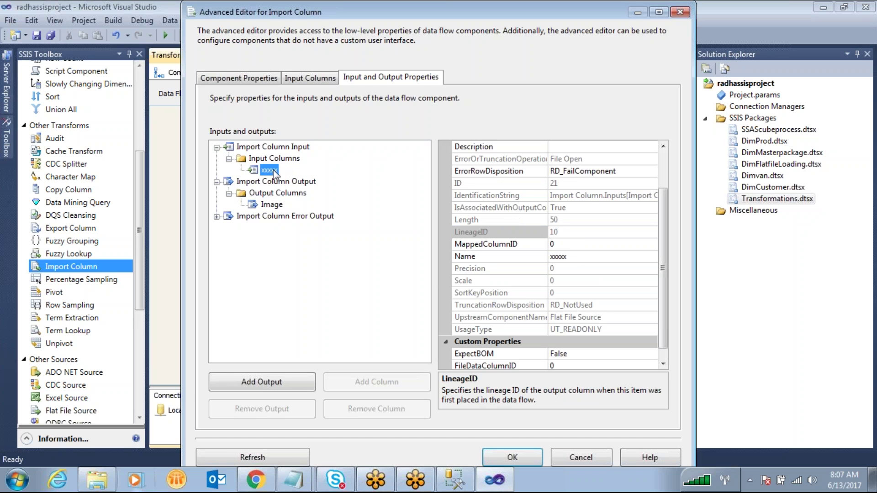
scroll(664, 324, down, 1)
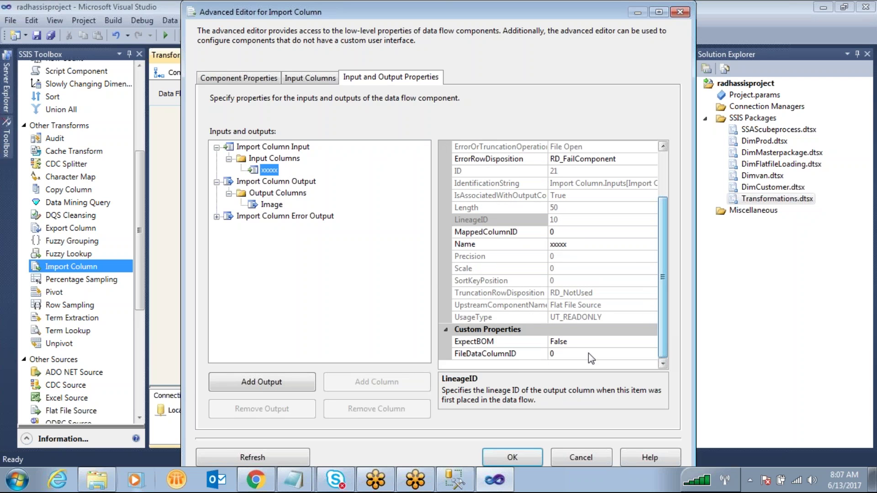
click(556, 354)
double_click(556, 354)
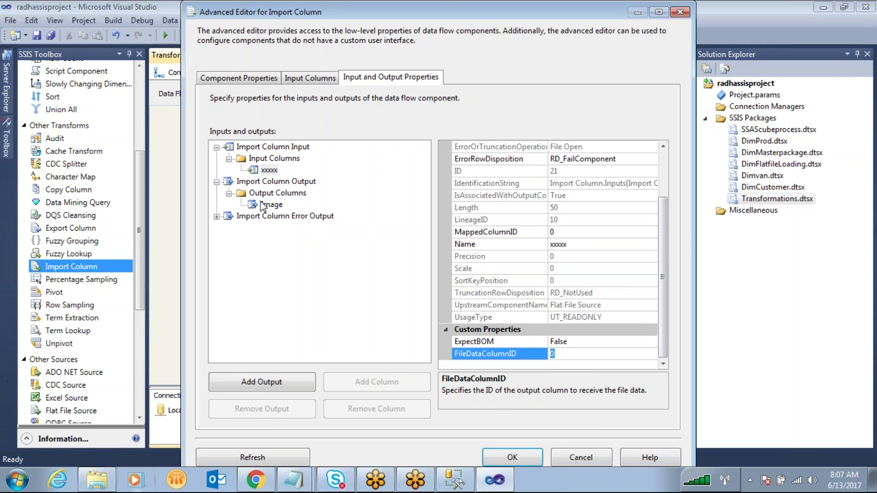
click(274, 207)
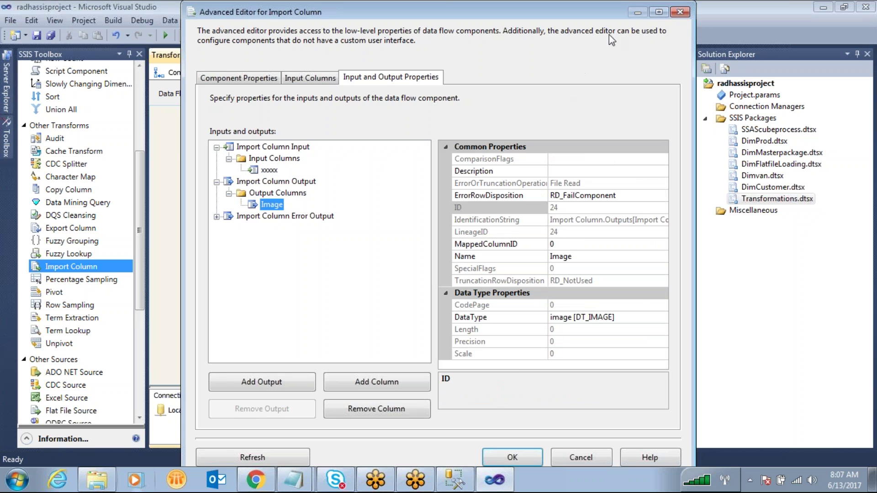
drag(301, 206, 547, 232)
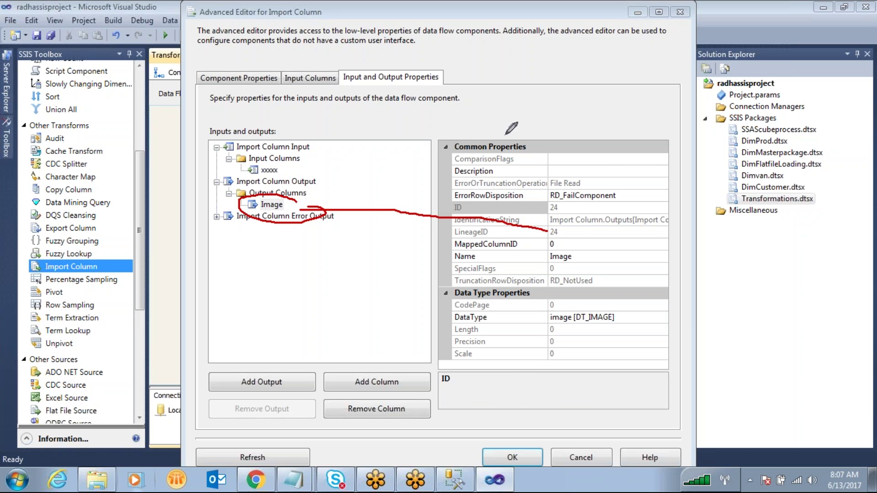
Step: Set the xxxxx input column's FileDataColumnID to the Image output column's LineageID, 24, and confirm the Import Column settings
click(273, 171)
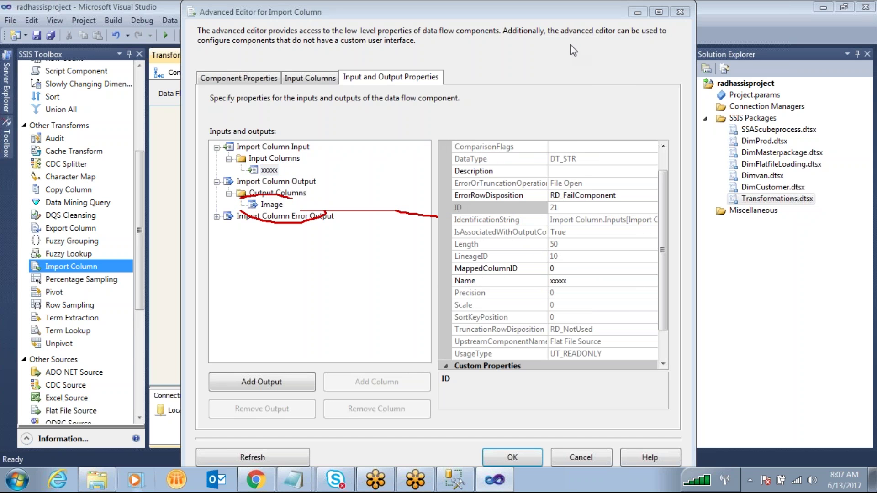
click(273, 173)
scroll(662, 352, down, 1)
click(564, 354)
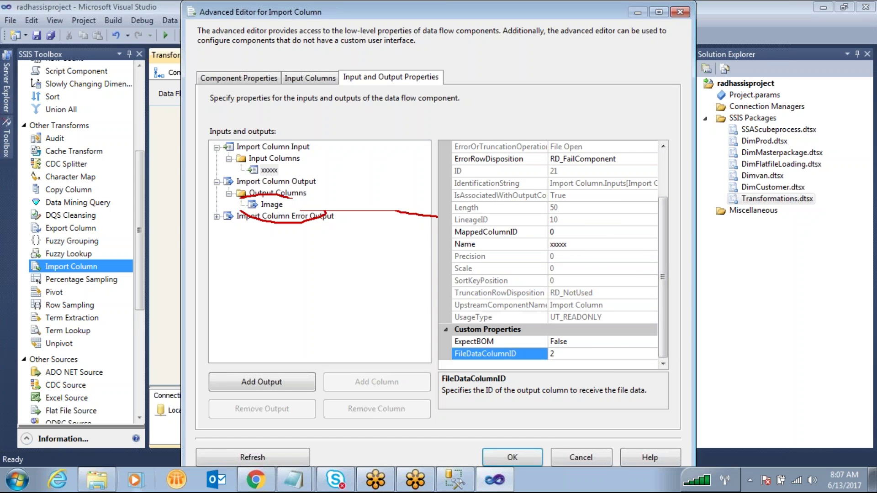
click(509, 458)
click(516, 200)
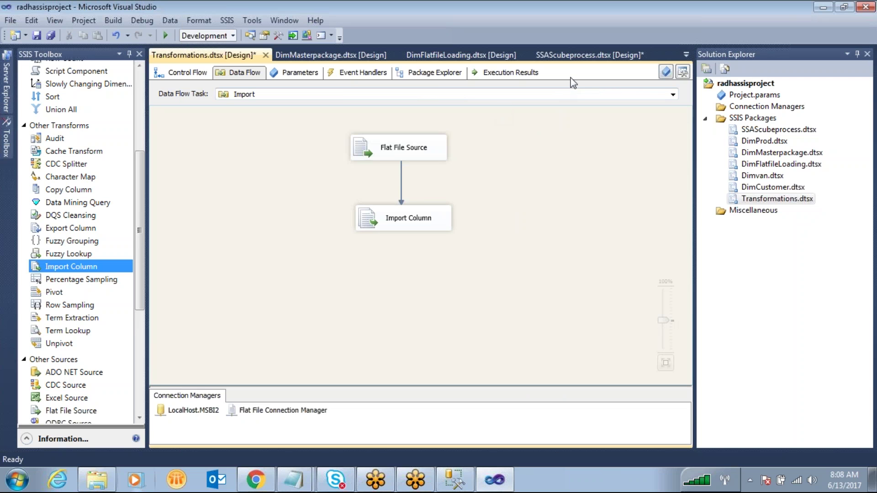
Step: Switch to the SSAScubeprocess.dtsx package and review the target table and column mappings of its OLE DB Destination
click(576, 56)
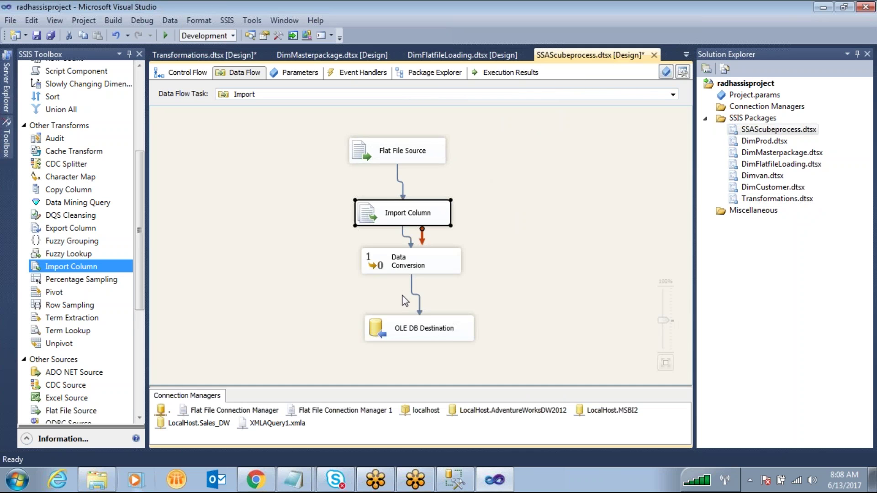
double_click(383, 331)
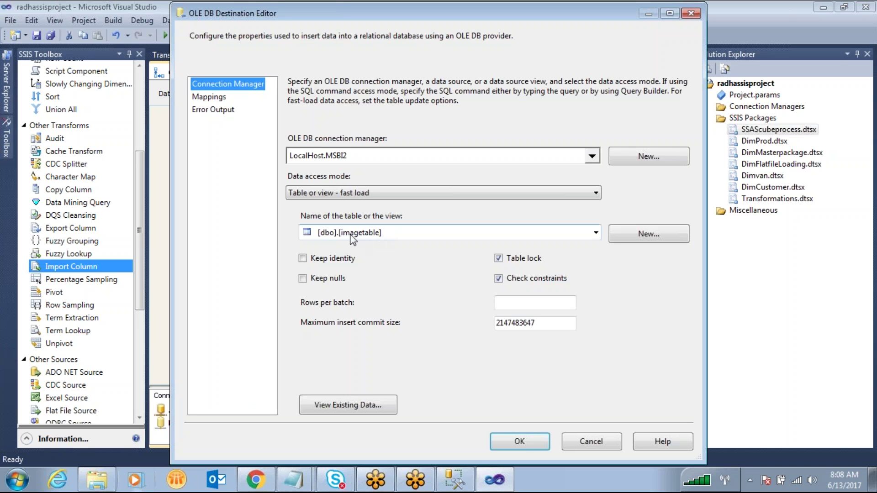
click(215, 97)
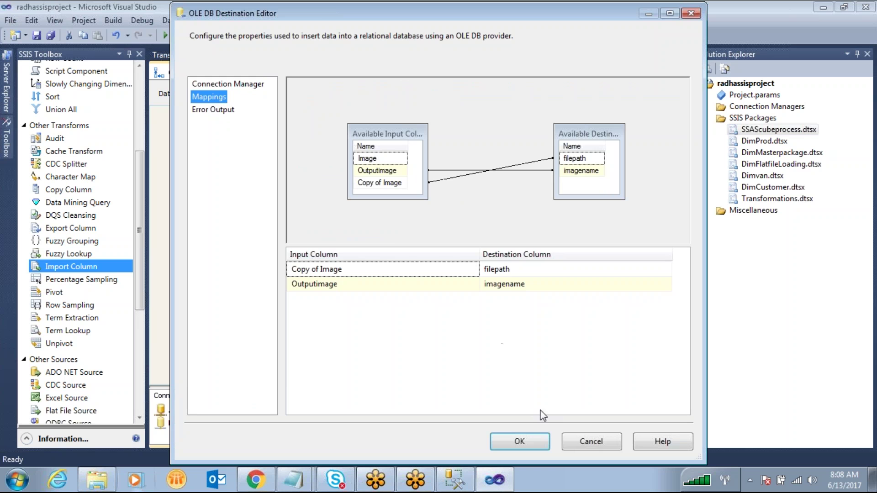
Step: Examine the Data Conversion settings in the SSAScubeprocess package's data flow, leaving its destination and conversion settings unchanged
click(591, 441)
double_click(385, 265)
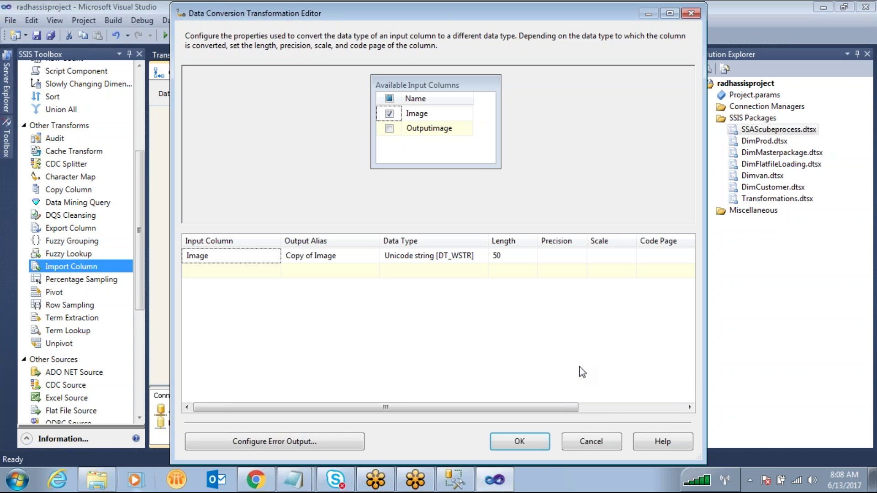
click(591, 441)
Step: In Transformations.dtsx, add a Data Conversion transformation to the Import data flow and connect Import Column's output to it
click(203, 54)
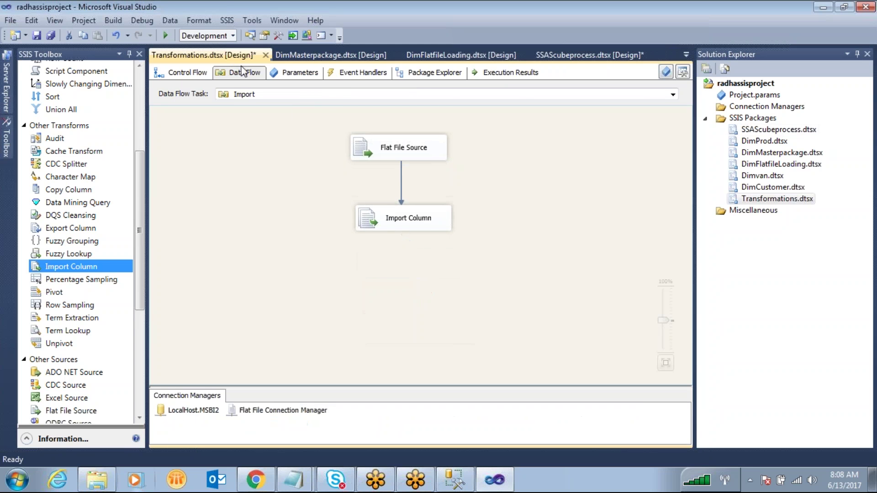
click(137, 248)
drag(142, 181, 142, 116)
drag(87, 122, 371, 271)
click(401, 218)
drag(408, 249, 378, 286)
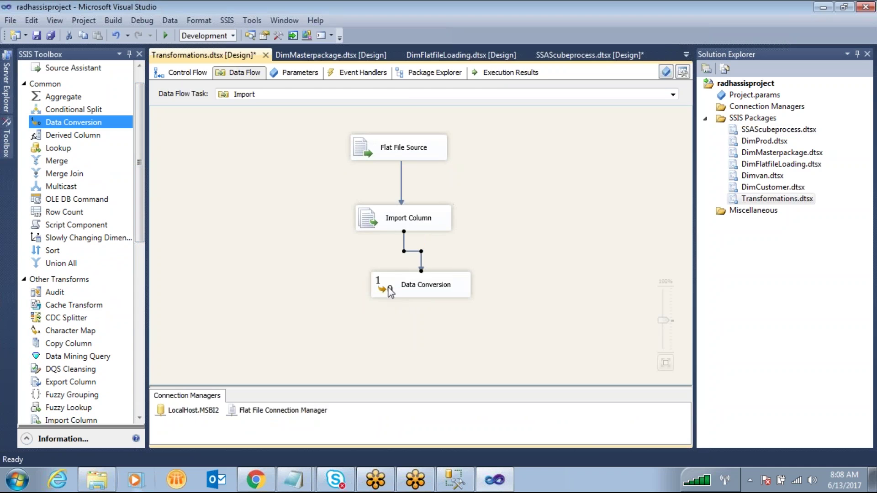
Step: Set the Data Conversion to convert the Image column to Unicode string [DT_WSTR], output as Copy of Image with length 50
double_click(384, 287)
click(404, 129)
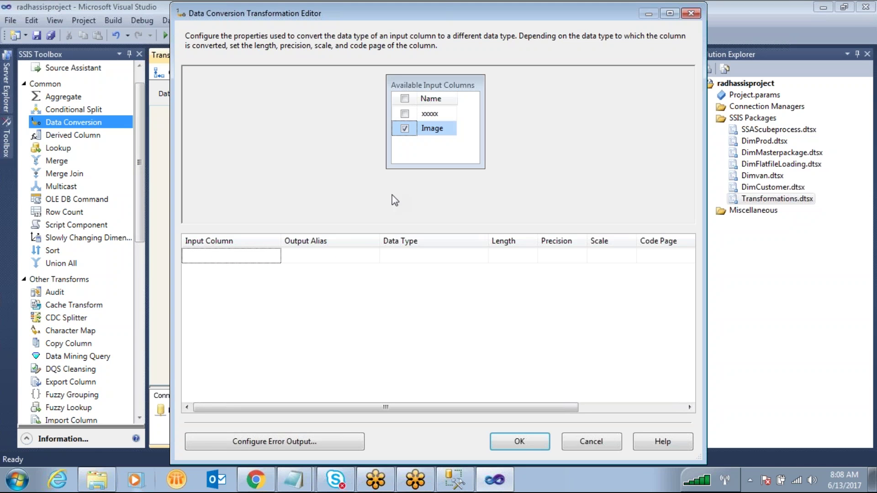
click(449, 260)
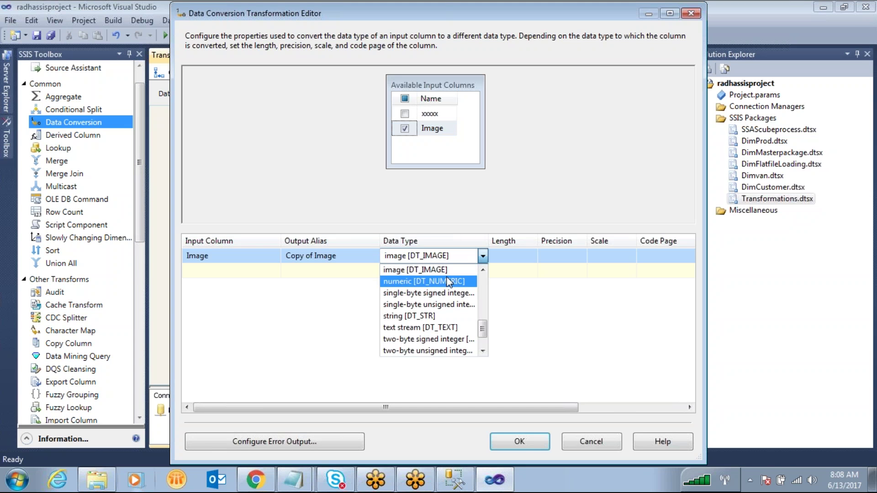
scroll(443, 301, down, 2)
click(441, 327)
click(440, 256)
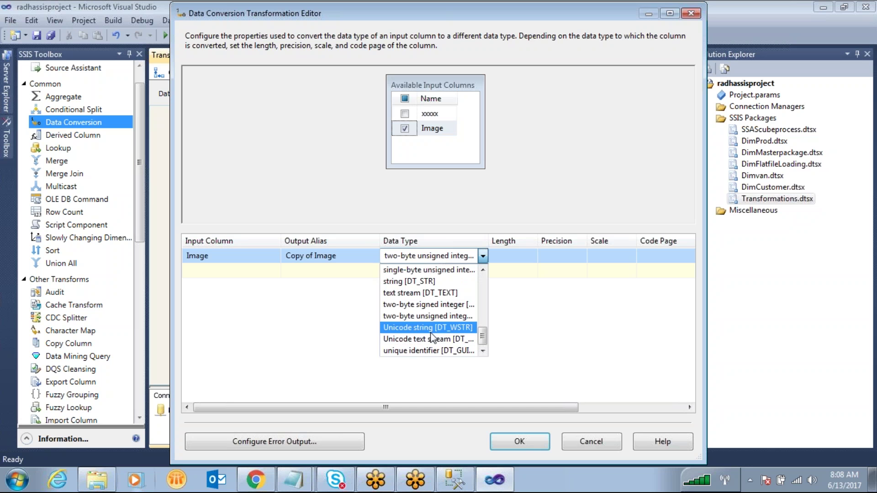
click(431, 336)
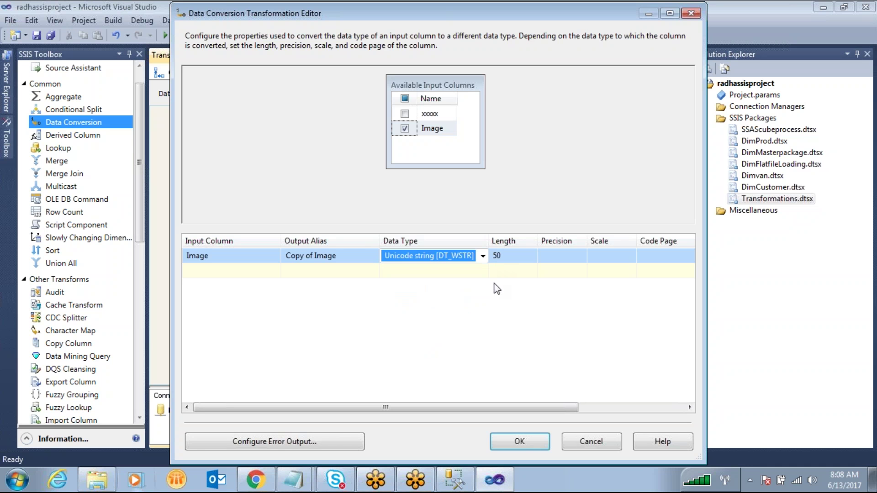
click(482, 320)
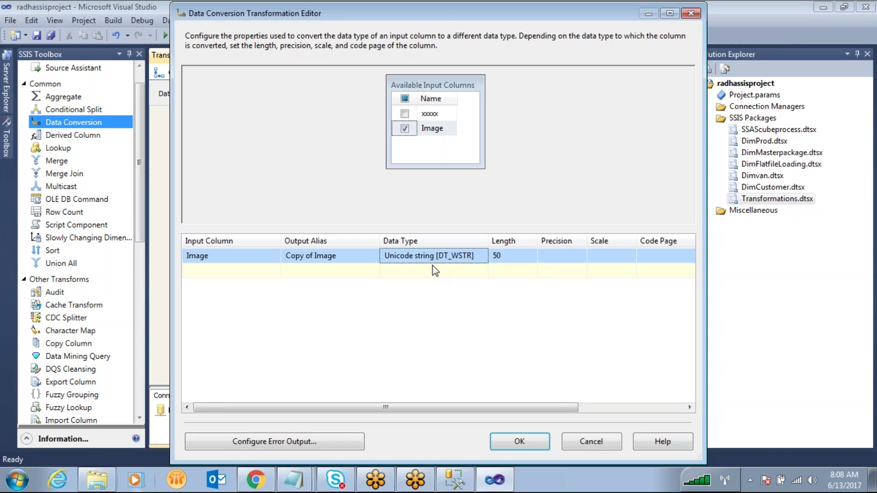
Step: Switch to SQL Server Management Studio and inspect the column data types of imagetable
click(454, 479)
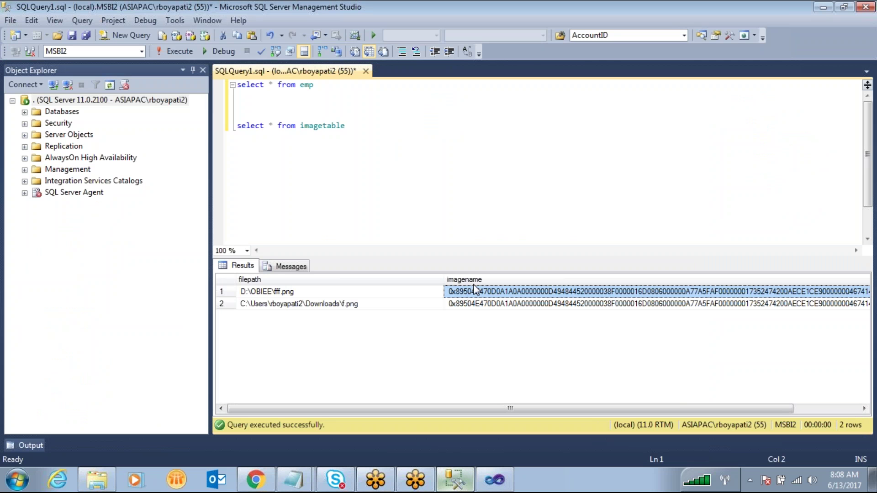
double_click(325, 127)
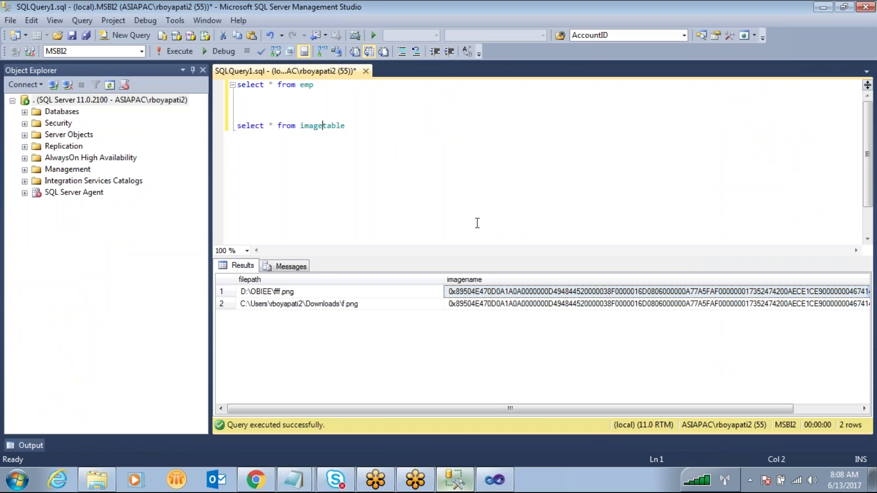
key(F5)
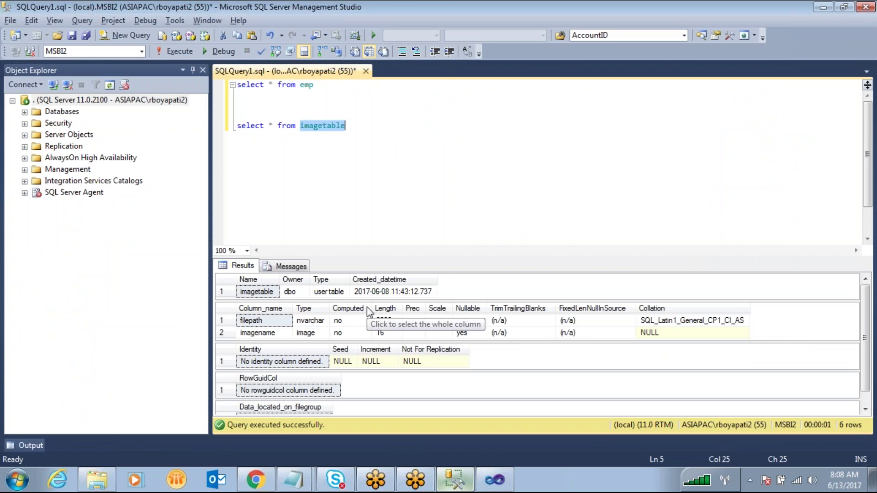
click(316, 334)
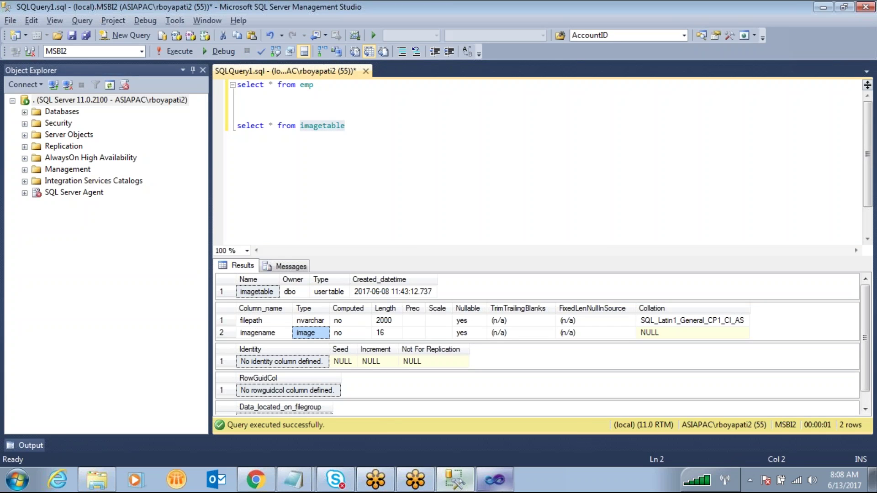
Step: Return to Visual Studio, accept the data conversion settings and add an OLE DB Destination below Data Conversion
click(508, 489)
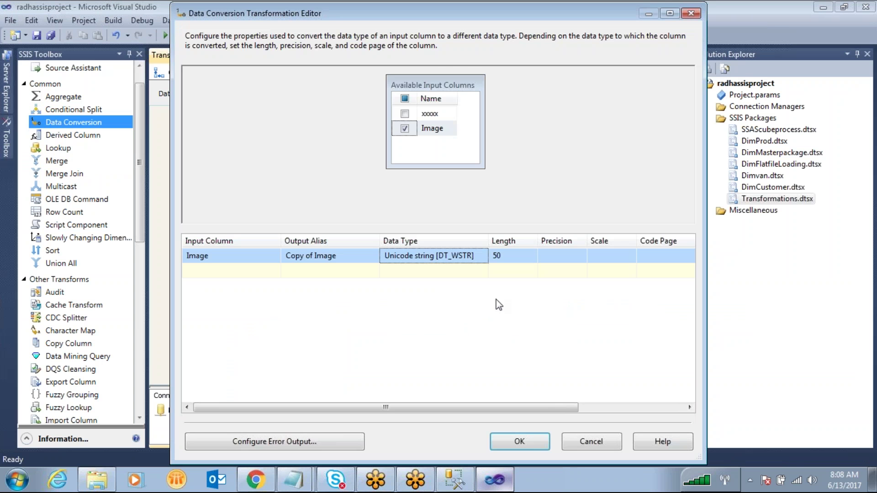
click(529, 440)
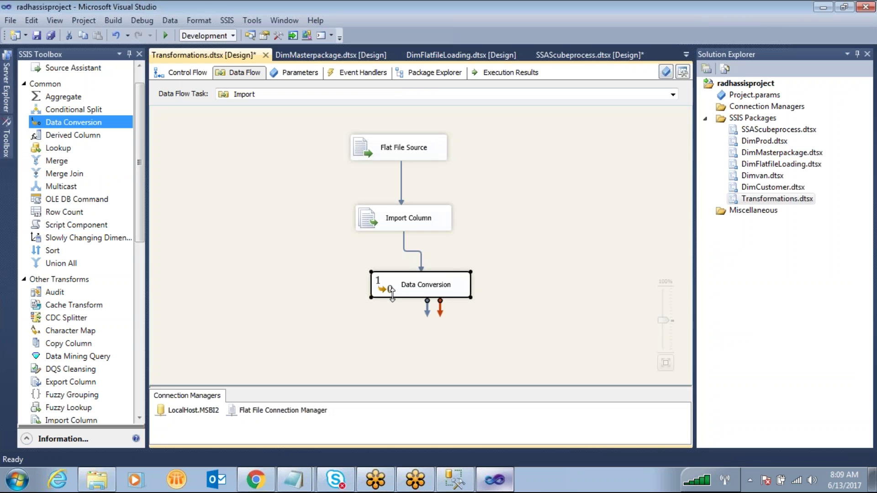
drag(138, 230, 145, 393)
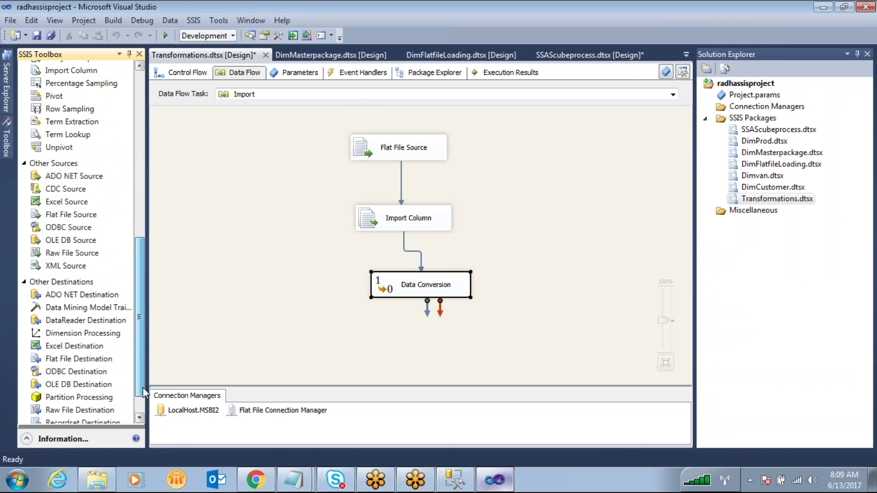
drag(91, 384, 429, 331)
Step: Set the OLE DB Destination's target table to [dbo].[imagetable]
double_click(397, 337)
click(380, 231)
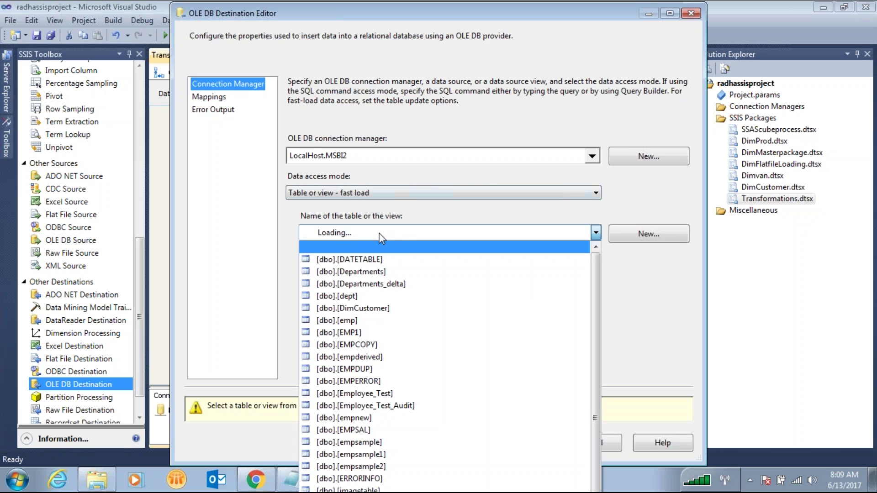
click(365, 478)
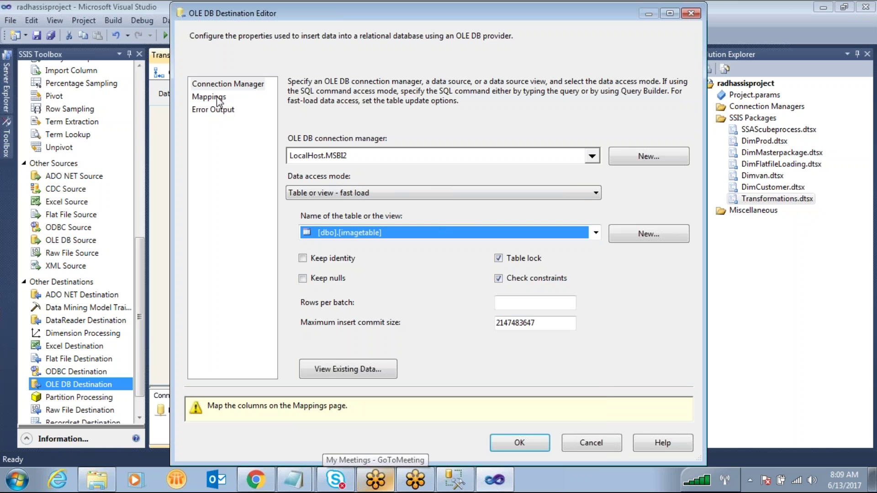
Step: Map input column xxxxx to filepath and Image to imagename in the OLE DB Destination, and accept the mappings
click(218, 99)
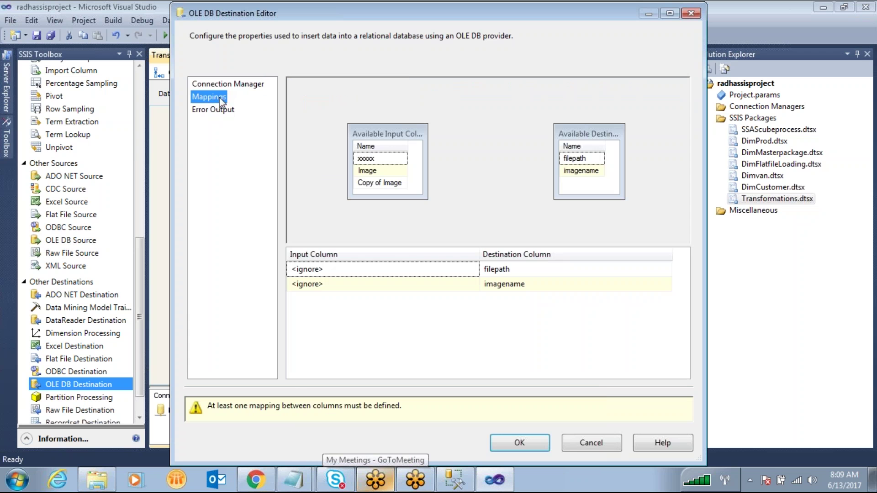
drag(393, 164, 576, 160)
drag(393, 182, 581, 176)
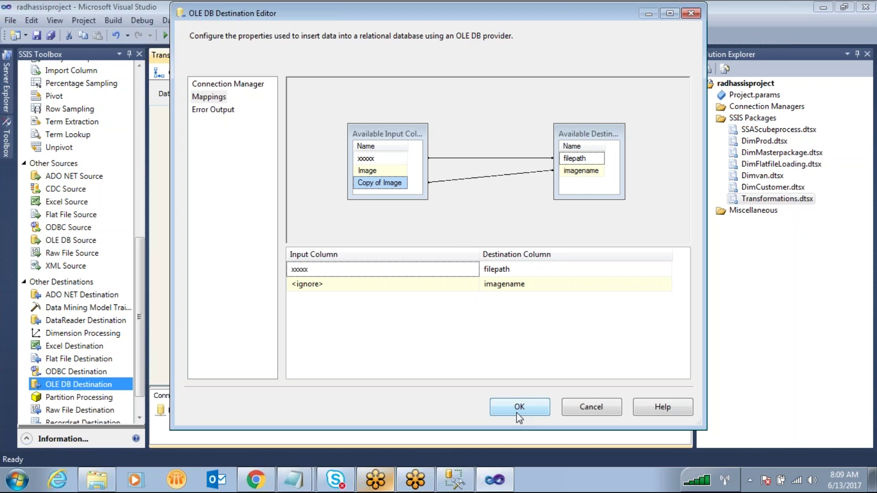
drag(377, 172, 583, 171)
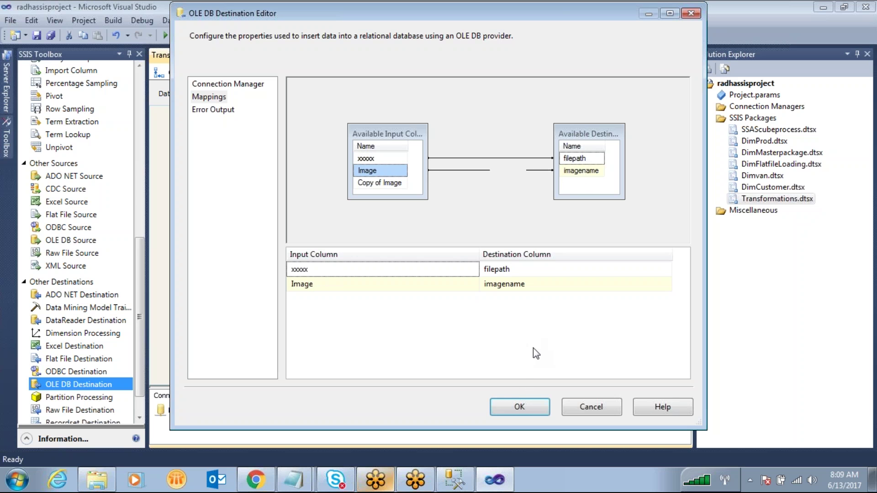
click(520, 406)
click(572, 313)
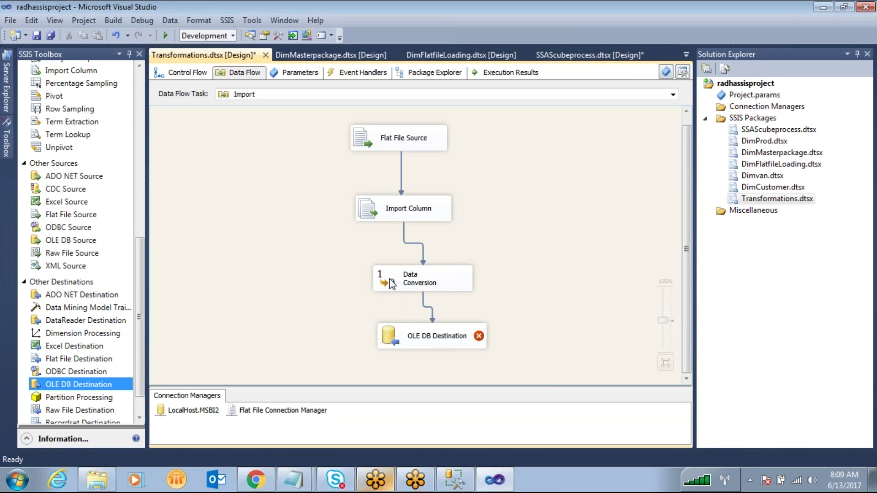
Step: Remove the xxxxx-to-filepath mapping from the OLE DB Destination and accept the change
double_click(393, 330)
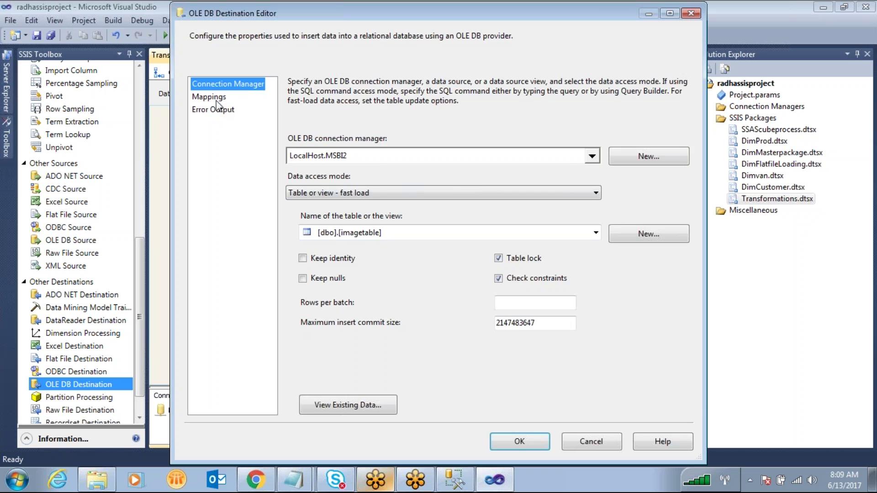
click(215, 97)
click(458, 158)
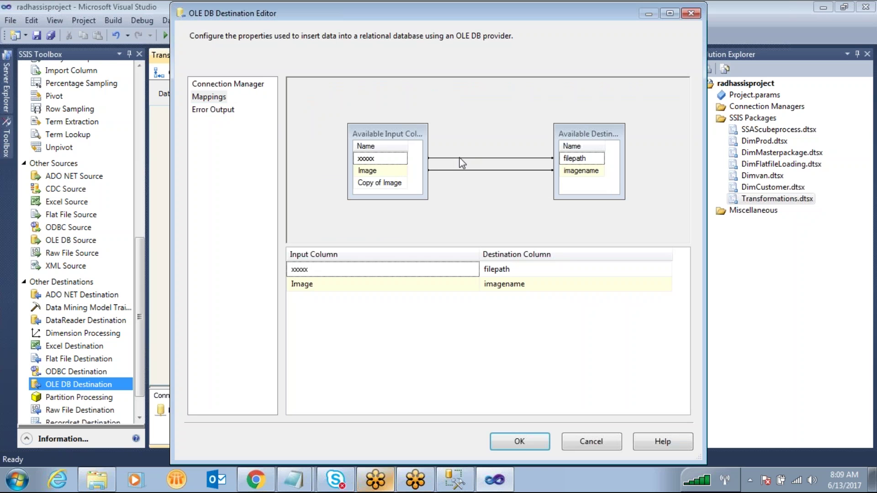
key(Delete)
click(516, 442)
click(501, 320)
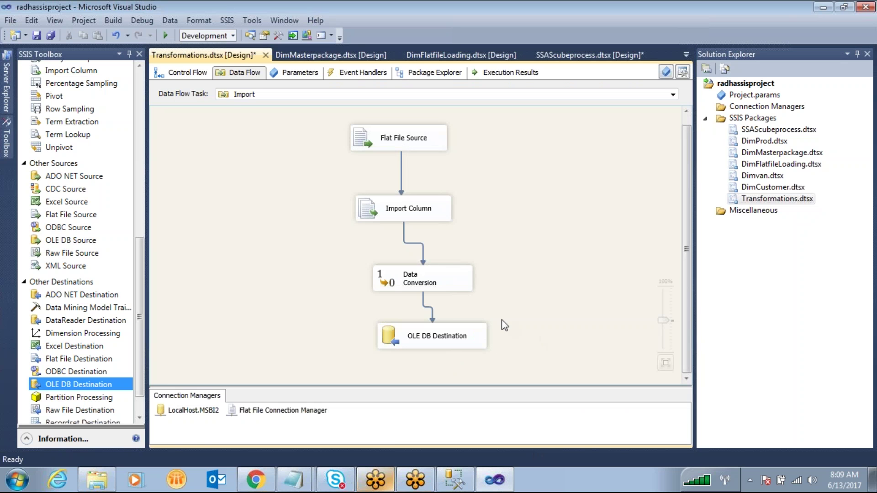
Step: Enable a data viewer on the path between Data Conversion and OLE DB Destination
double_click(426, 308)
click(264, 137)
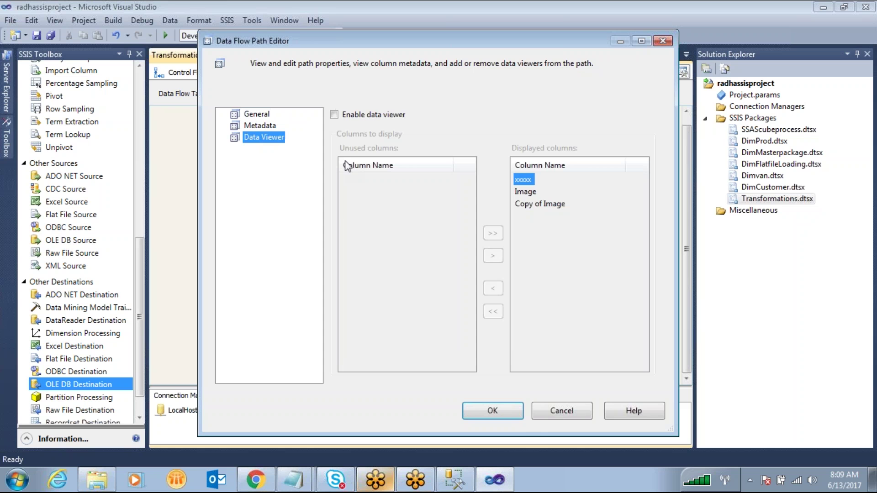
click(333, 114)
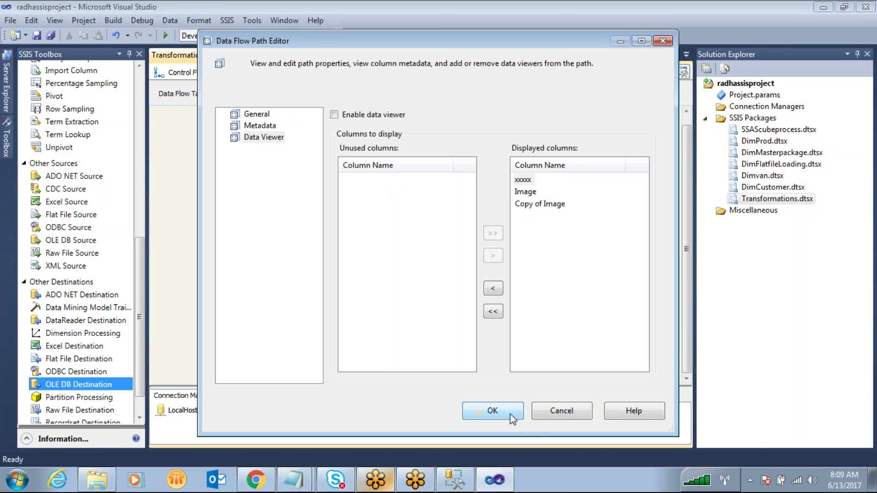
click(493, 410)
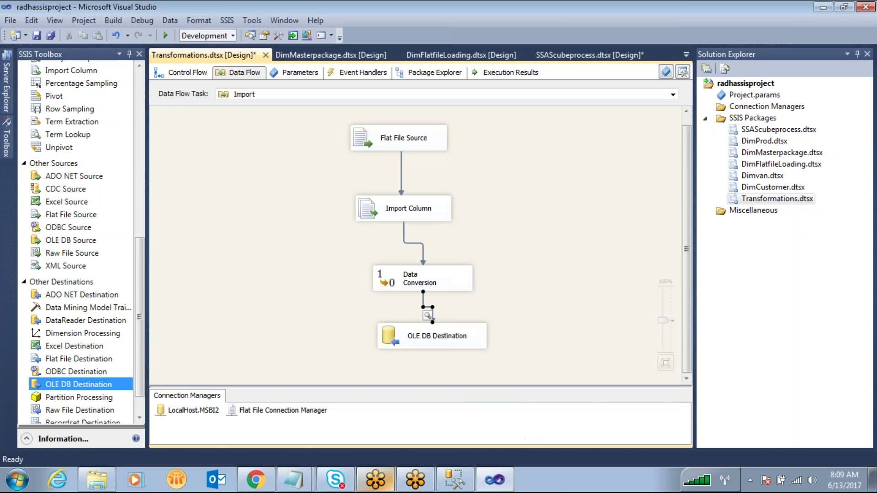
Step: Save all open files and run the Transformations.dtsx package
click(756, 199)
key(ctrl+shift+s)
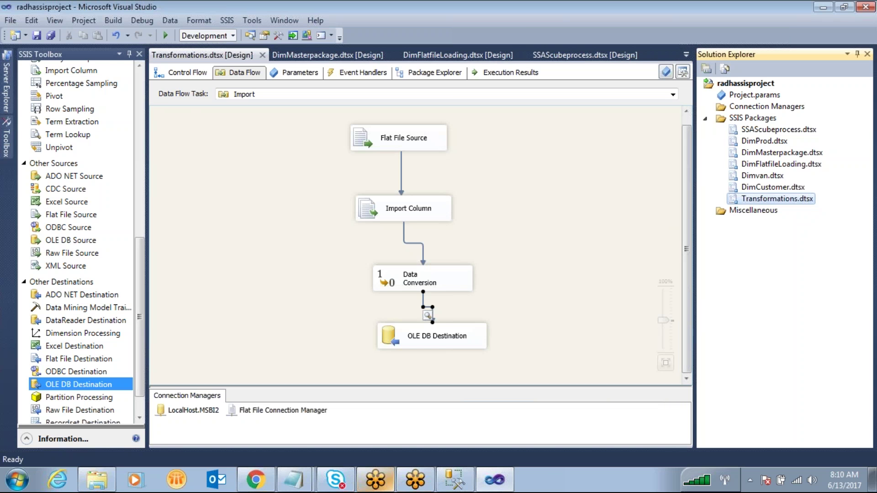
key(F5)
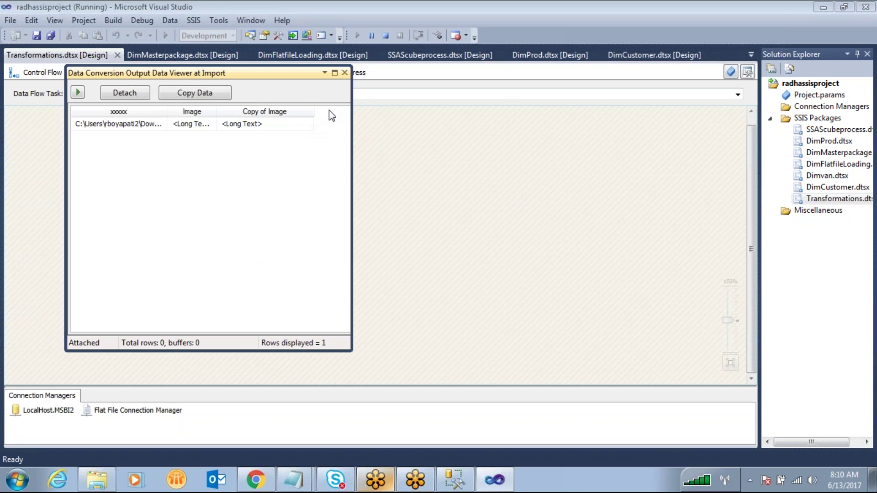
Step: Widen the data viewer to inspect its rows, close it and check the task statuses in the control flow
drag(349, 121, 538, 97)
click(533, 80)
click(43, 77)
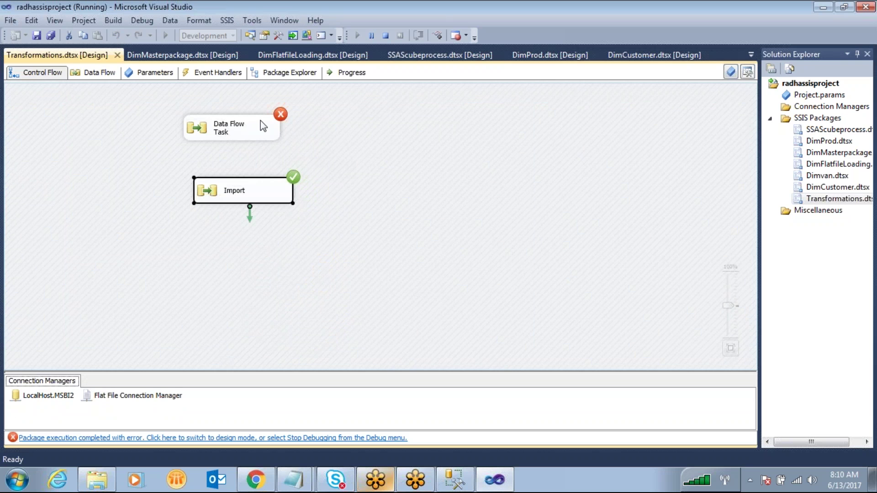
Step: Stop debugging, delete the Data Flow Task from the control flow and reopen the Import data flow
click(386, 36)
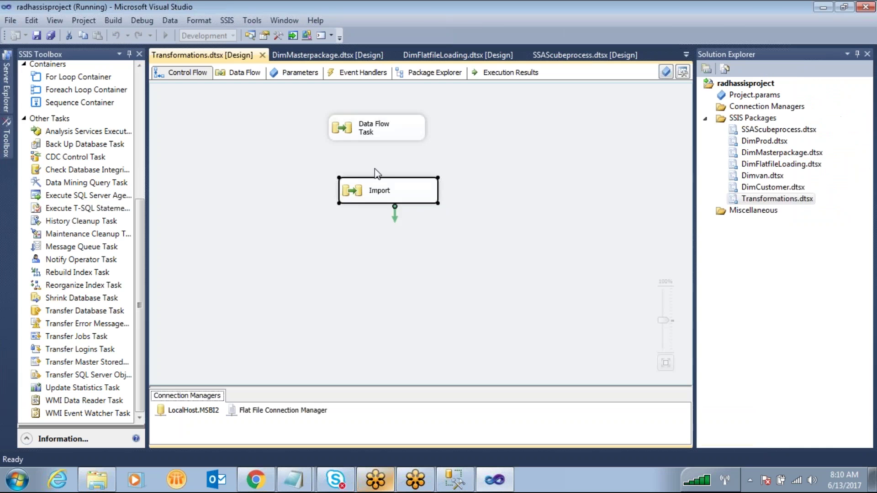
click(349, 137)
key(Delete)
double_click(355, 193)
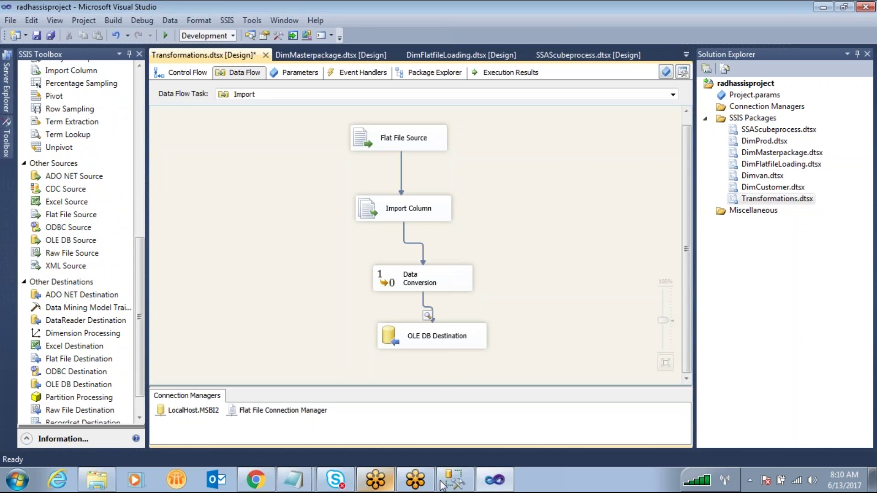
Step: Switch to SQL Server Management Studio, query all rows of imagetable and widen the imagename column to inspect the third row
click(442, 483)
drag(369, 127, 363, 101)
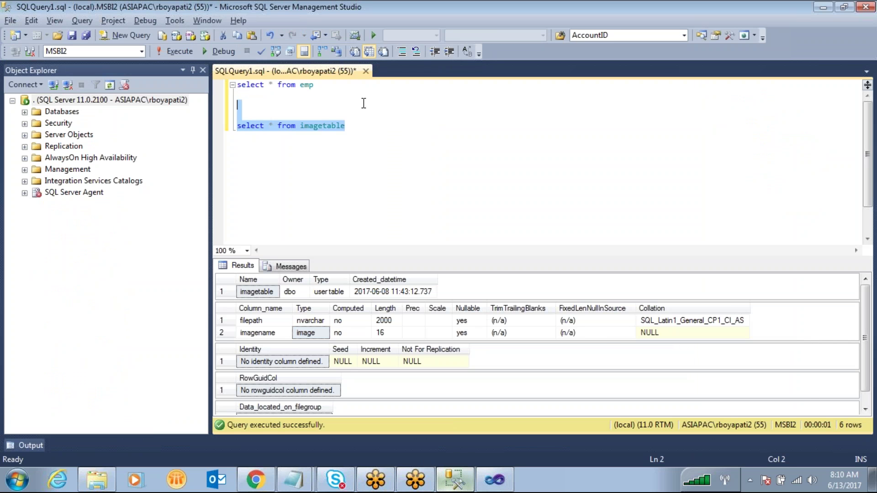
key(F5)
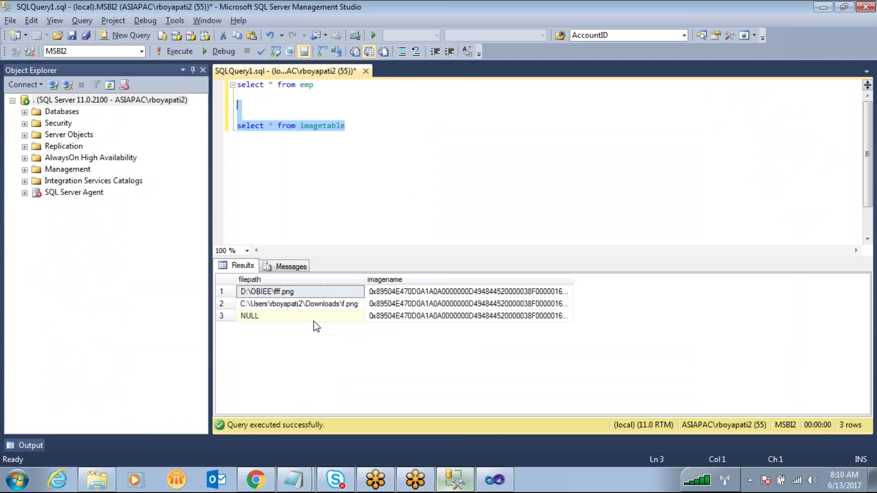
click(393, 316)
drag(574, 279, 825, 277)
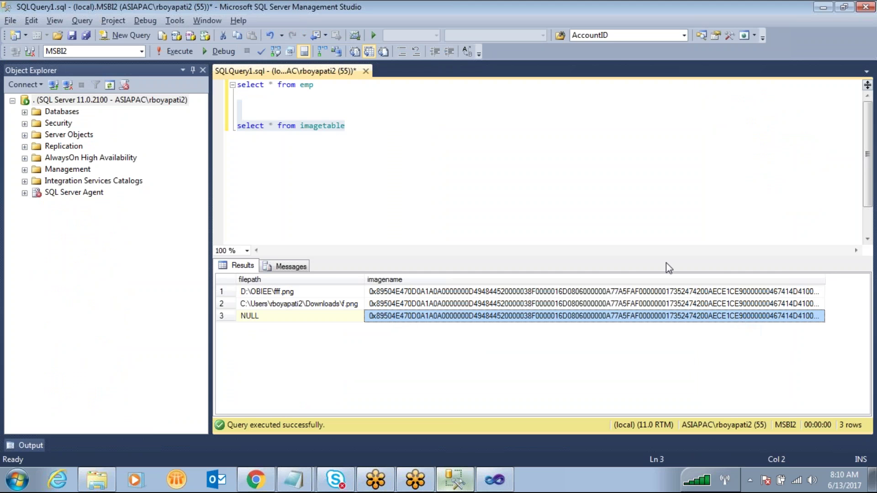
click(588, 41)
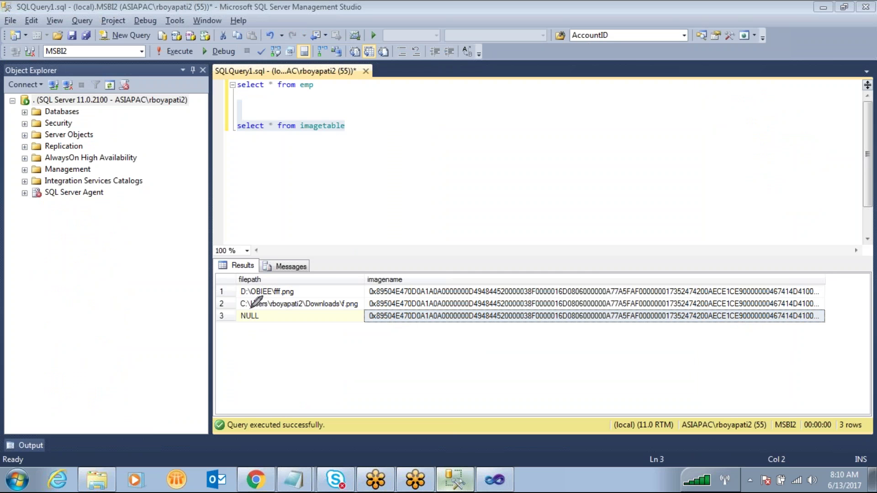
drag(288, 310, 290, 312)
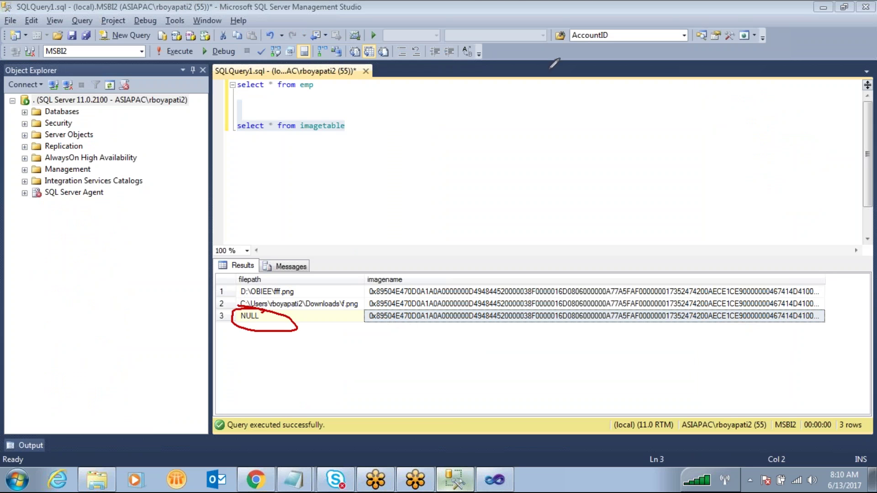
Step: Switch to Visual Studio and add the xxxxx column to the Data Conversion transformation with data type Unicode string [DT_WSTR]
click(501, 472)
double_click(387, 331)
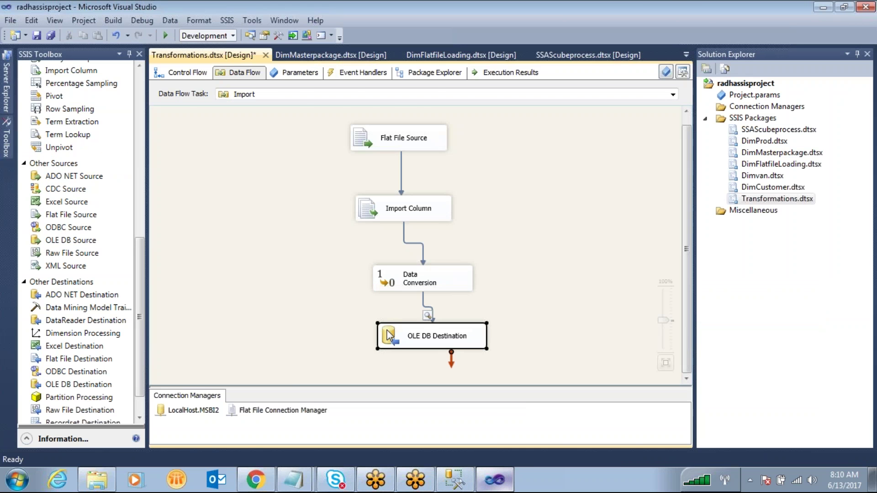
click(589, 443)
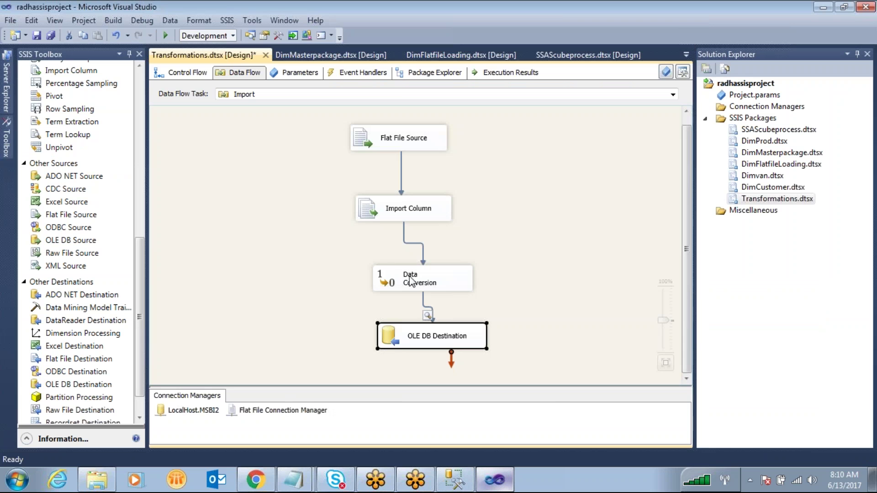
double_click(385, 273)
click(404, 113)
click(444, 272)
click(483, 271)
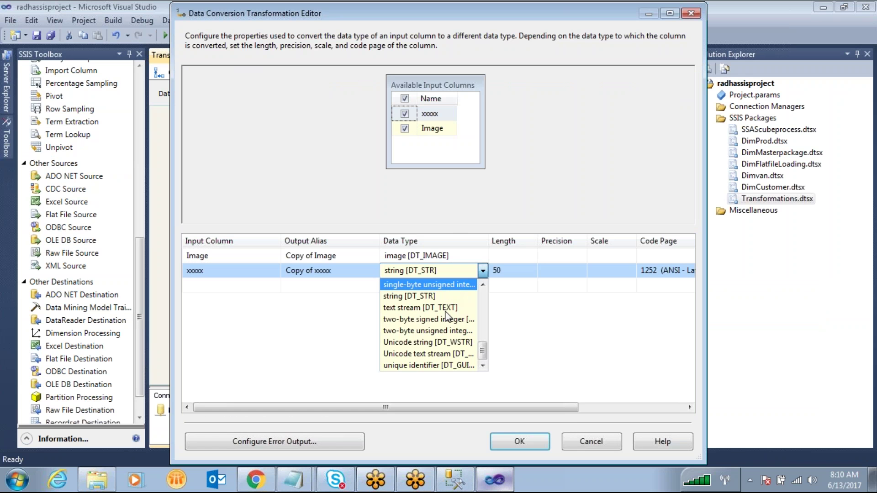
click(432, 342)
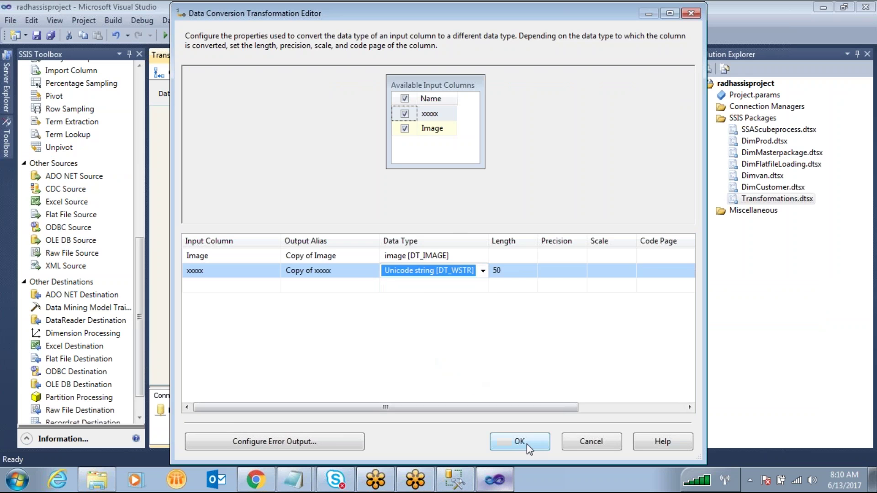
click(519, 442)
Step: Map the converted xxxxx column to the filepath column in the OLE DB Destination
double_click(423, 337)
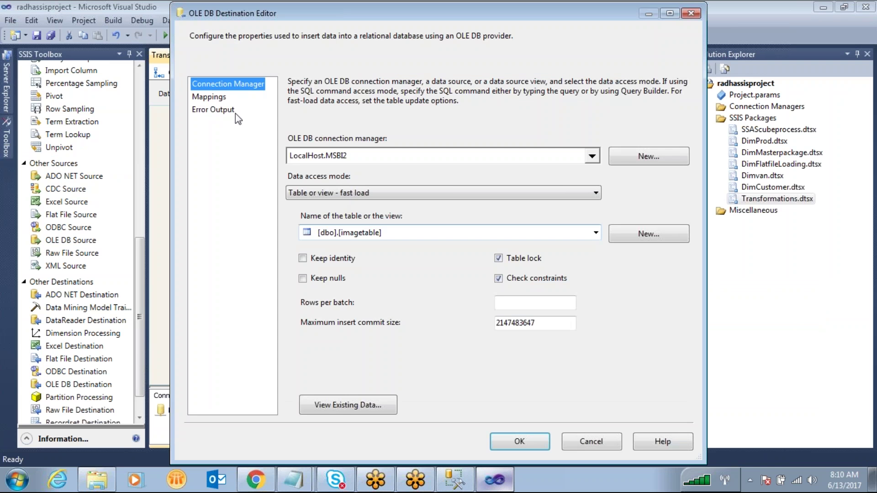
click(219, 100)
drag(400, 189, 574, 162)
drag(575, 166, 574, 161)
click(520, 441)
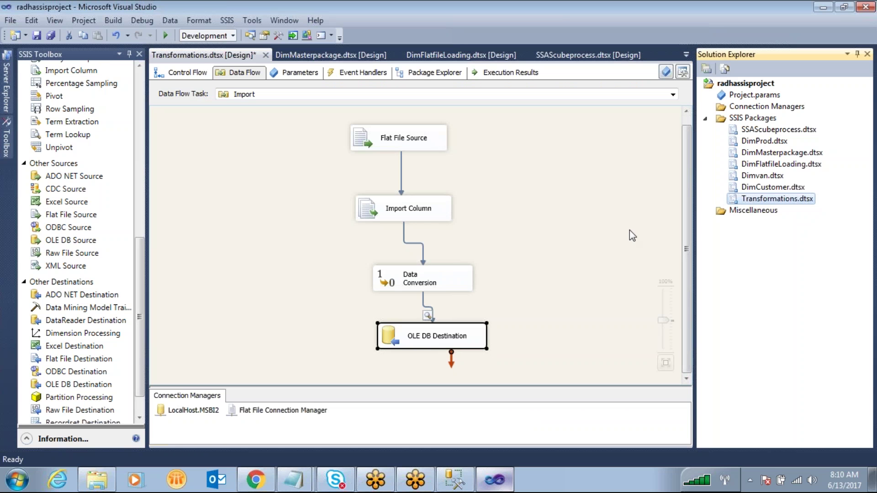
Step: Run the Transformations.dtsx package, widen the xxxxx column in the data viewer to inspect the row and close the viewer
key(F5)
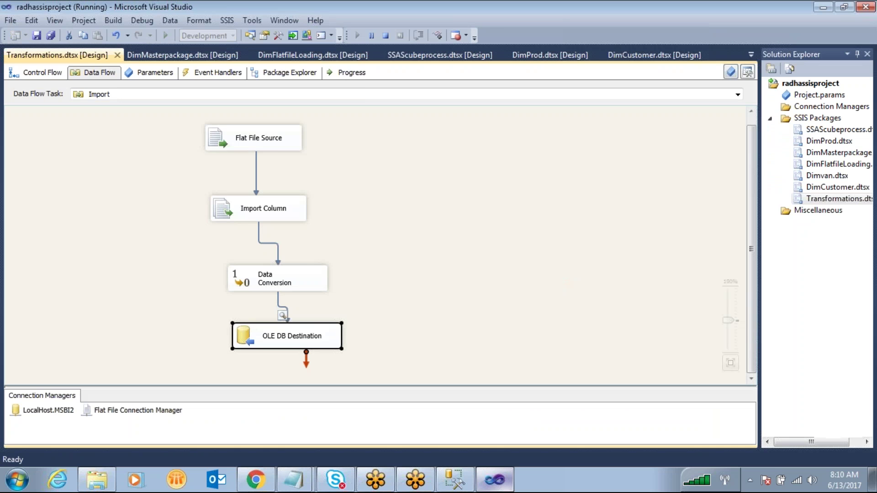
drag(169, 111, 221, 112)
click(204, 125)
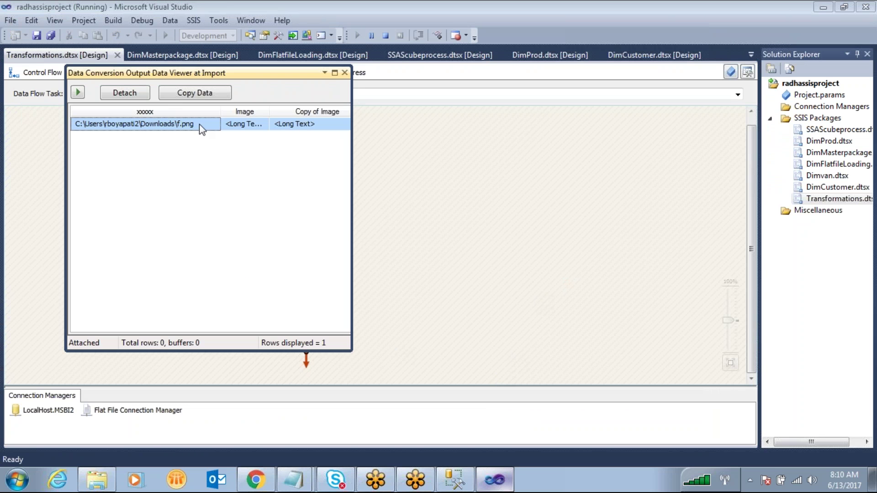
click(343, 73)
Step: Switch to SQL Server Management Studio and rerun the select query on imagetable
click(454, 480)
click(387, 125)
drag(387, 125, 389, 114)
key(F5)
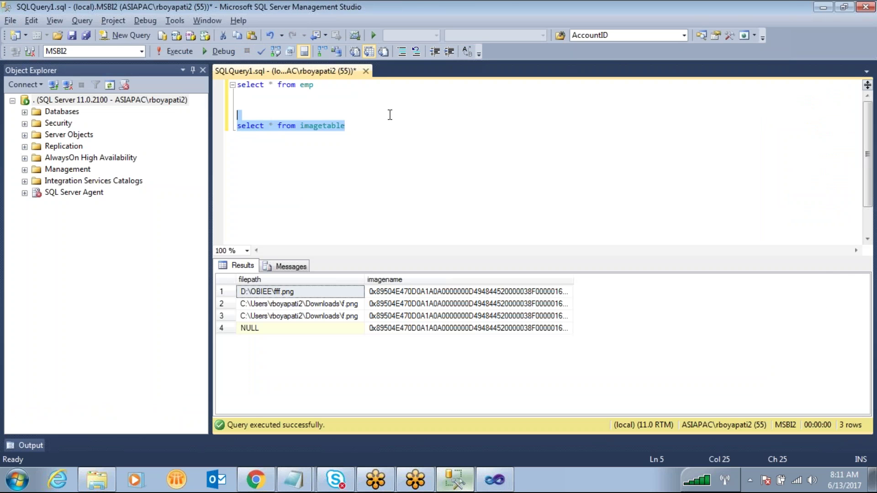
click(615, 54)
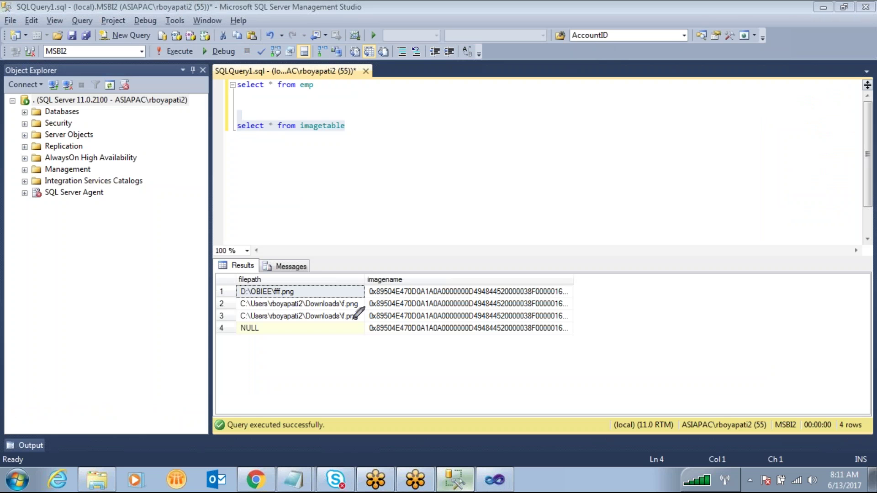
mouse_move(561, 309)
mouse_down()
mouse_move(240, 315)
mouse_move(550, 324)
mouse_move(572, 311)
mouse_up()
mouse_move(299, 313)
mouse_down()
mouse_move(306, 320)
mouse_move(331, 302)
mouse_up()
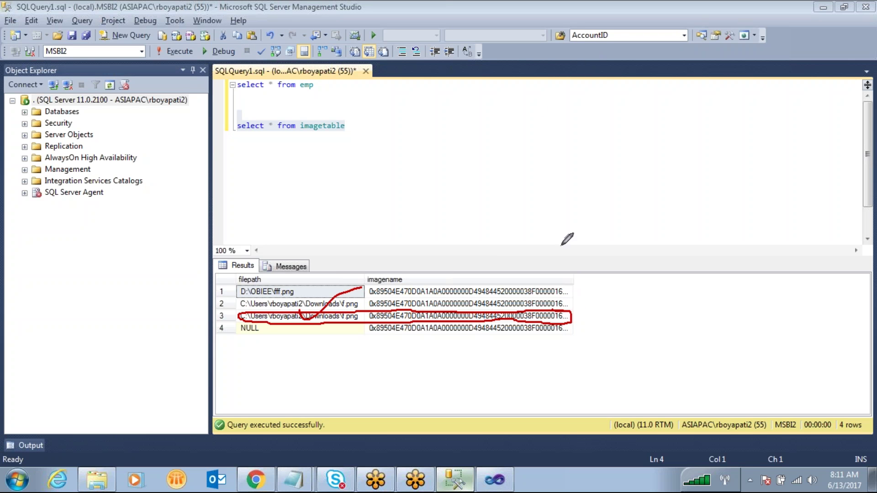
Step: Open imageslinkfile.txt from the desktop in Notepad and check the image path it lists
click(17, 479)
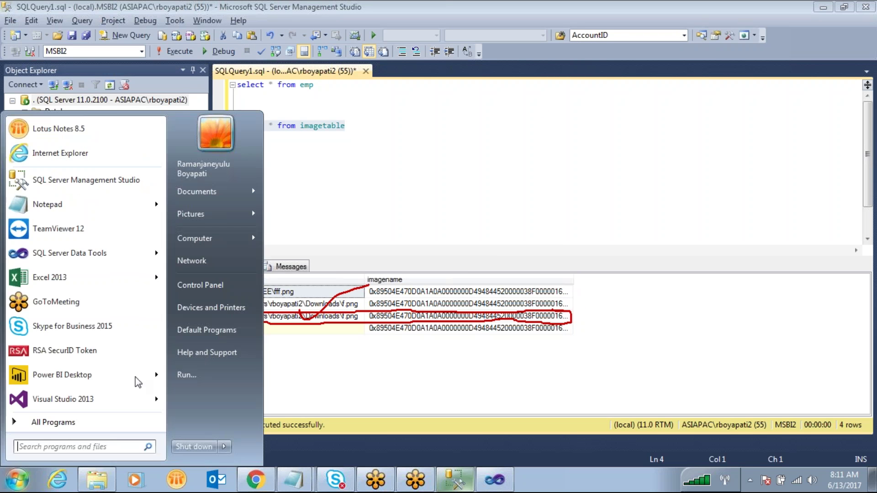
click(187, 376)
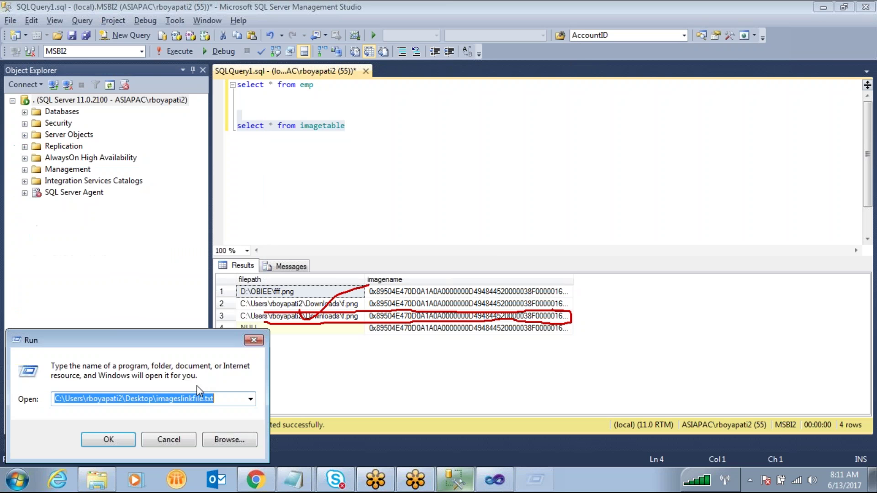
click(115, 439)
drag(300, 102, 42, 127)
drag(307, 97, 32, 101)
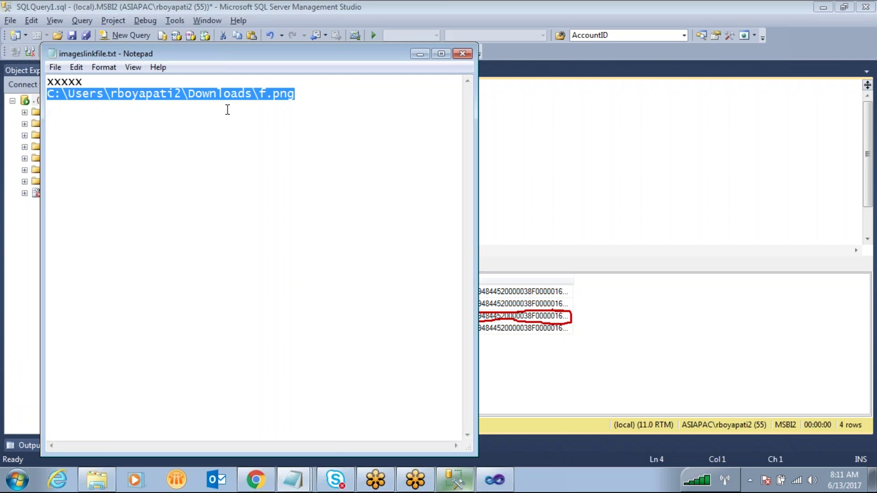
click(319, 97)
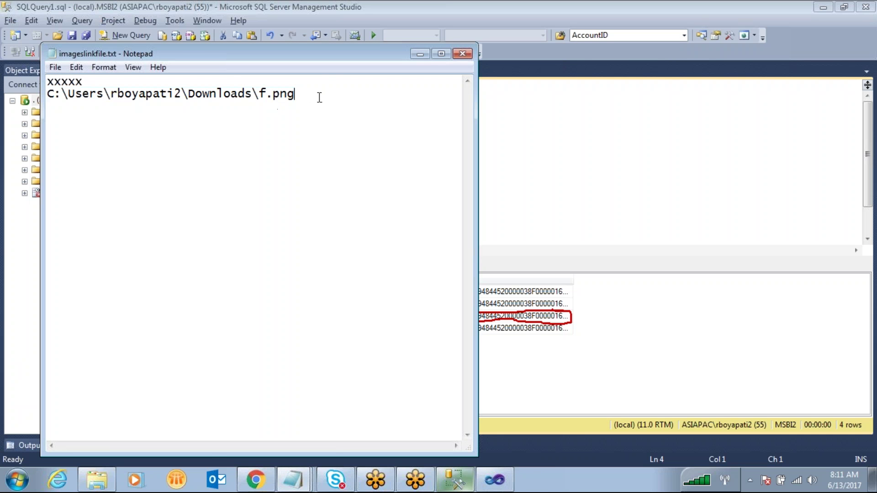
Step: Copy the first row's filepath from the query results, add D:\OBIEE\fff.png as a new line in imageslinkfile.txt, and save and close it
click(522, 196)
click(299, 293)
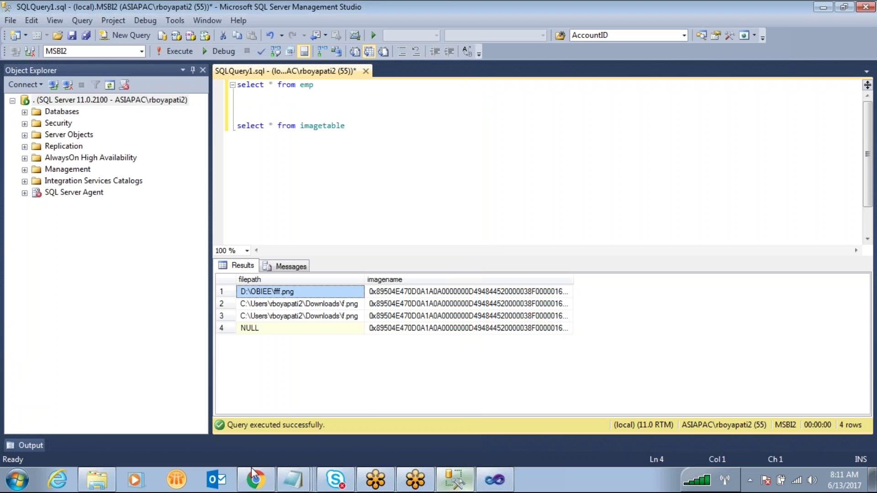
mouse_move(293, 480)
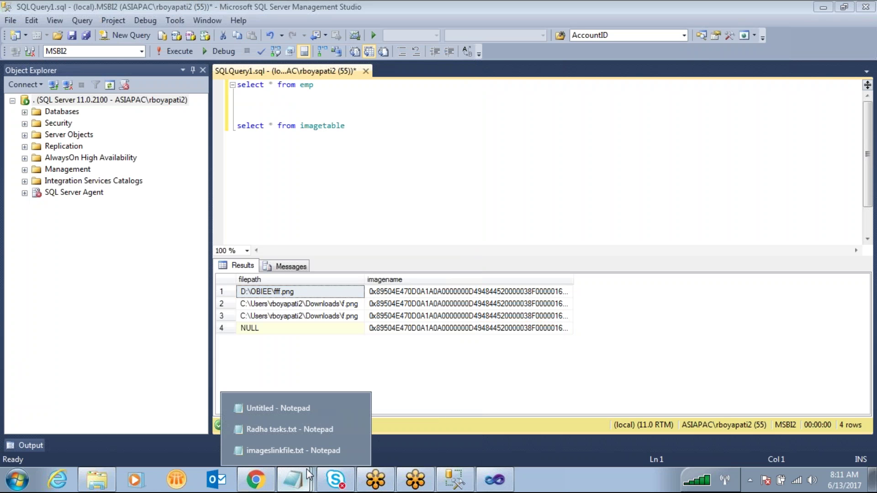
click(291, 444)
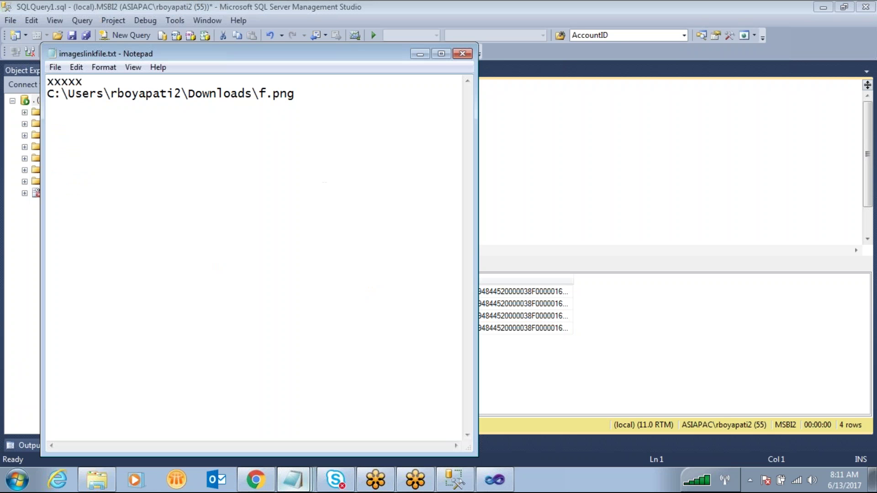
text(D:\OBIEE\fff.png)
drag(161, 107, 33, 105)
click(441, 114)
click(463, 54)
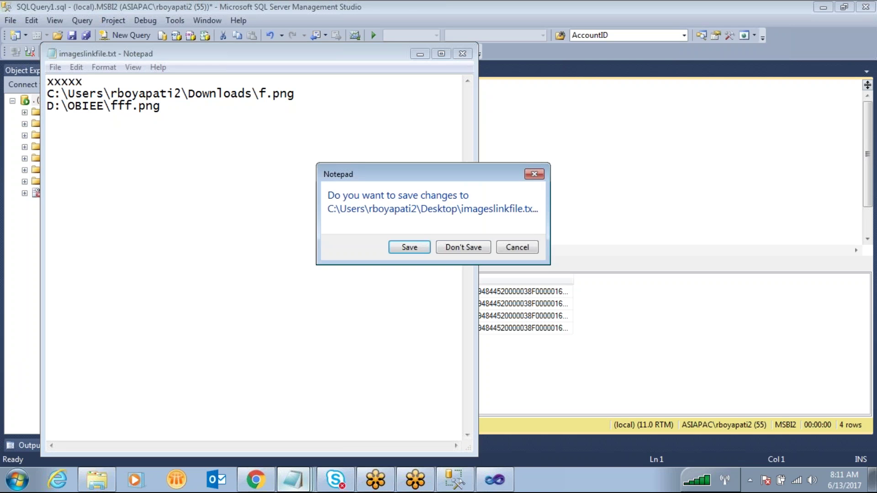
click(412, 248)
Step: Add the statement truncate table imagetable below the existing queries and execute only that statement
click(412, 155)
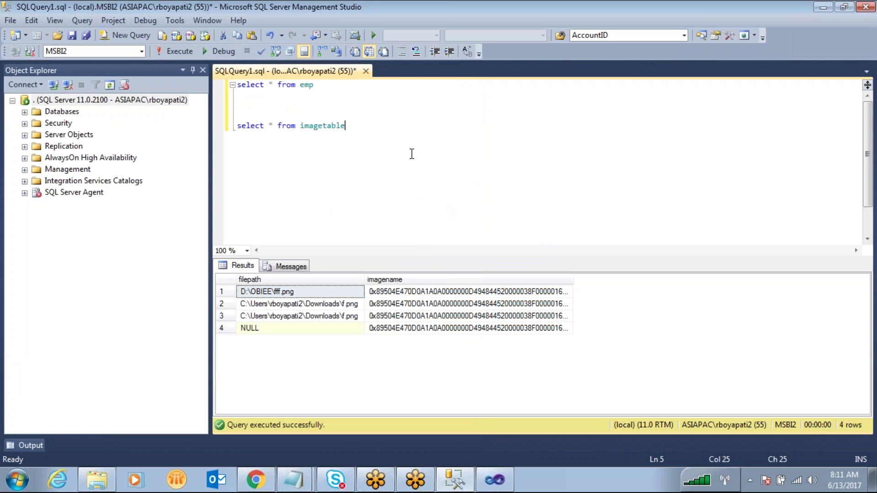
key(Return)
key(Return)
key(Return)
text(truncate table)
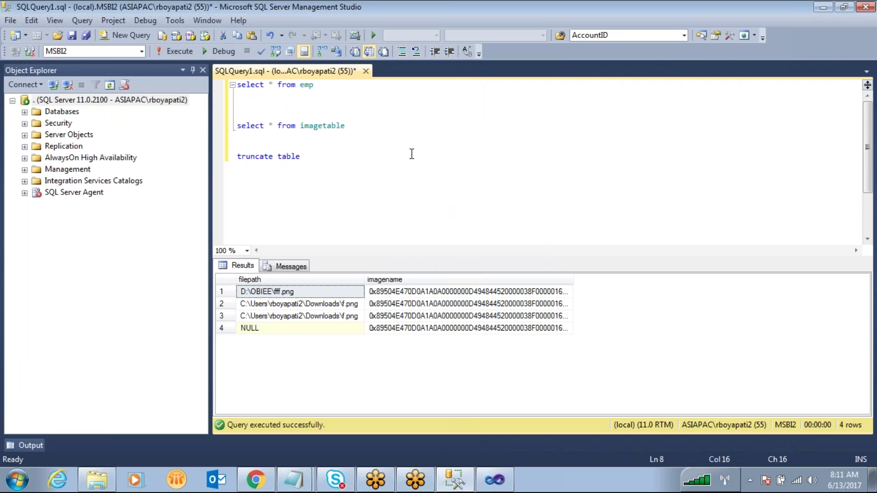
double_click(324, 125)
key(ctrl+c)
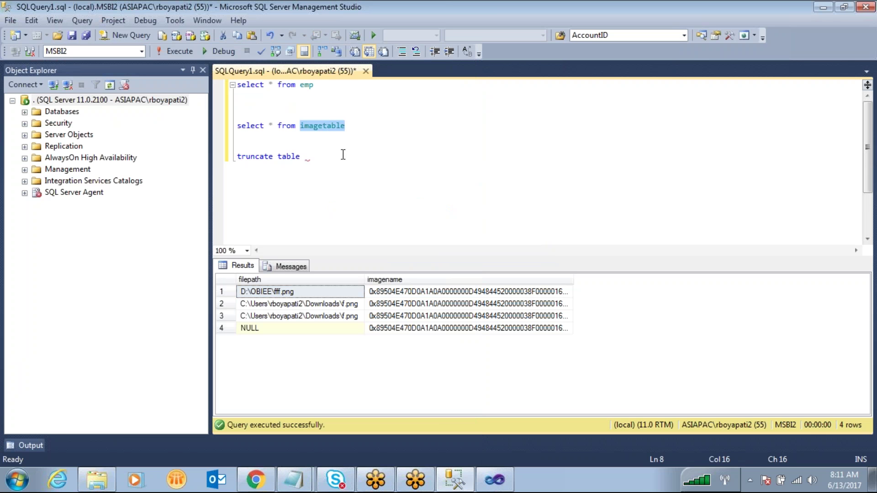
click(346, 156)
key(ctrl+v)
key(shift+Up)
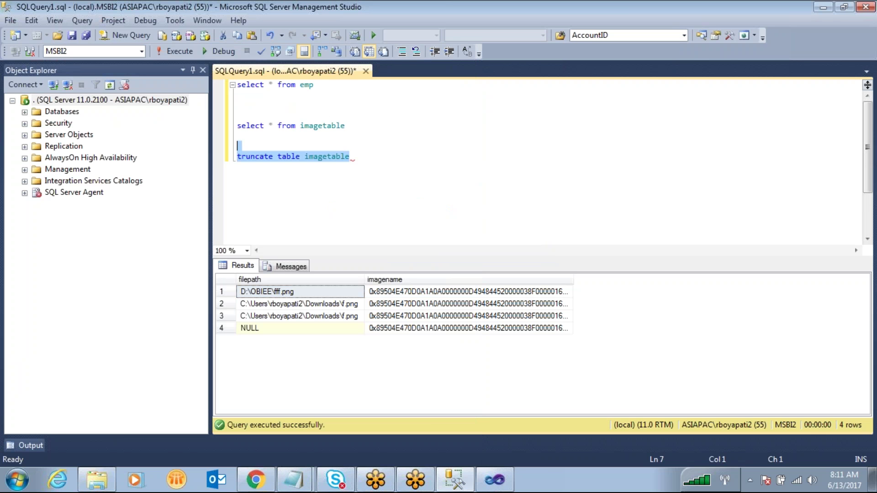
key(F5)
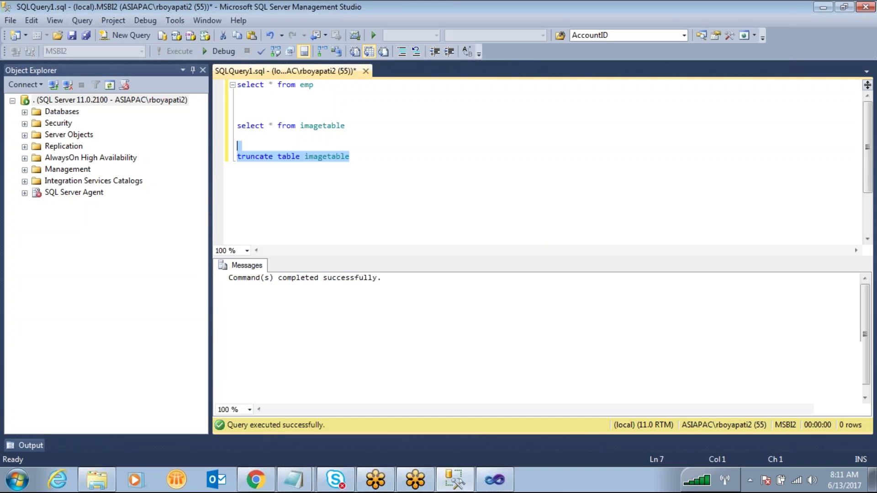
Step: Query all rows of imagetable to check the table after truncating it
click(375, 130)
drag(376, 130, 378, 105)
key(F5)
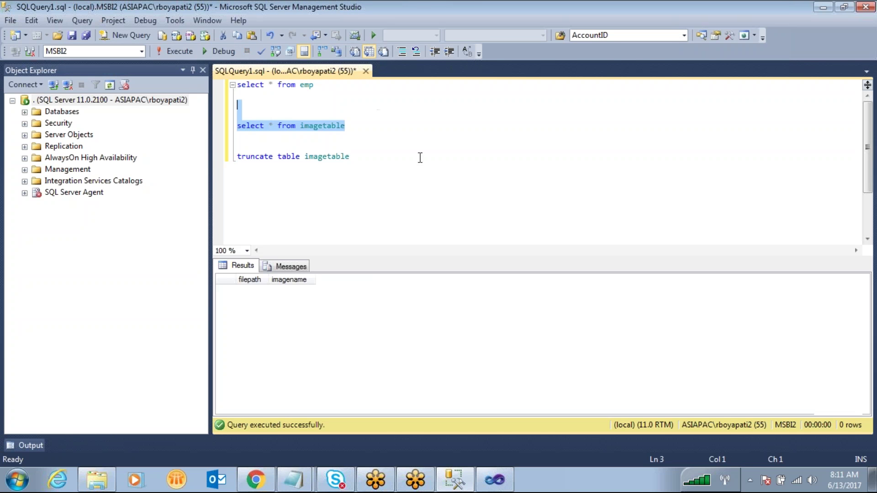
Step: Switch to Visual Studio and stop debugging the package
mouse_move(497, 481)
click(498, 483)
key(shift+F5)
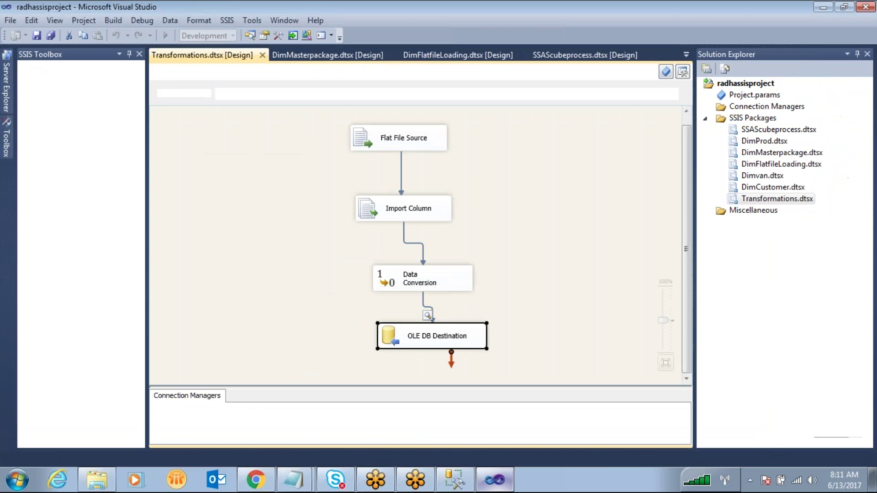
Step: Recheck the imagetable results in Management Studio, return to Visual Studio, rerun Transformations.dtsx and close its data viewer
click(458, 473)
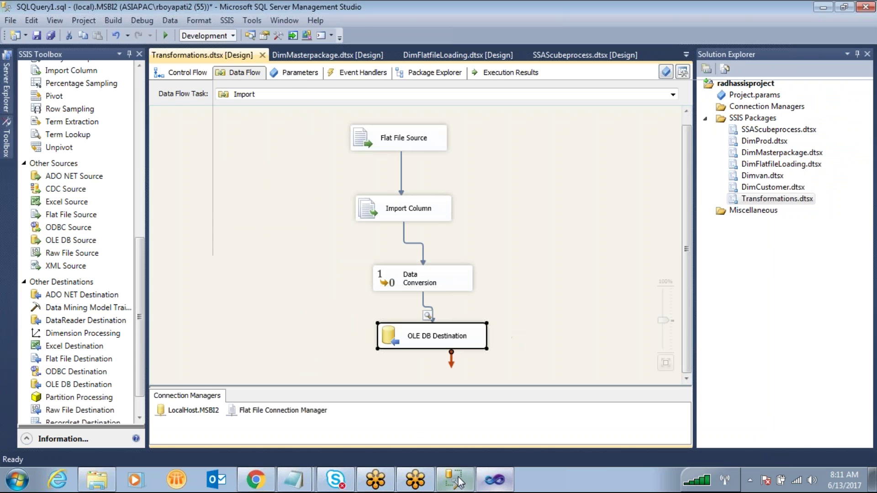
click(256, 284)
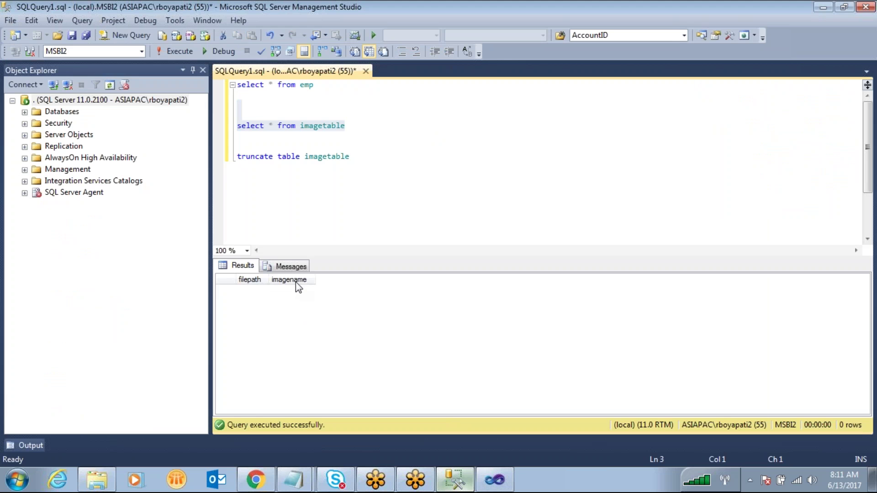
click(494, 479)
click(770, 199)
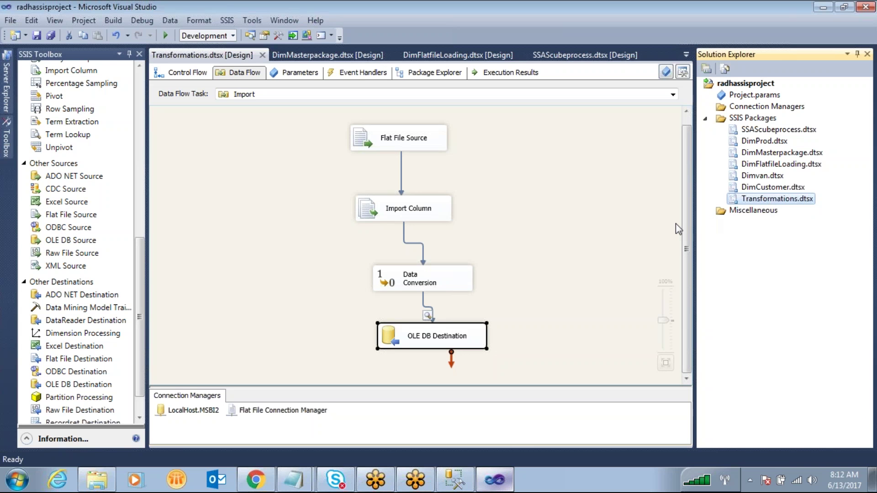
key(F5)
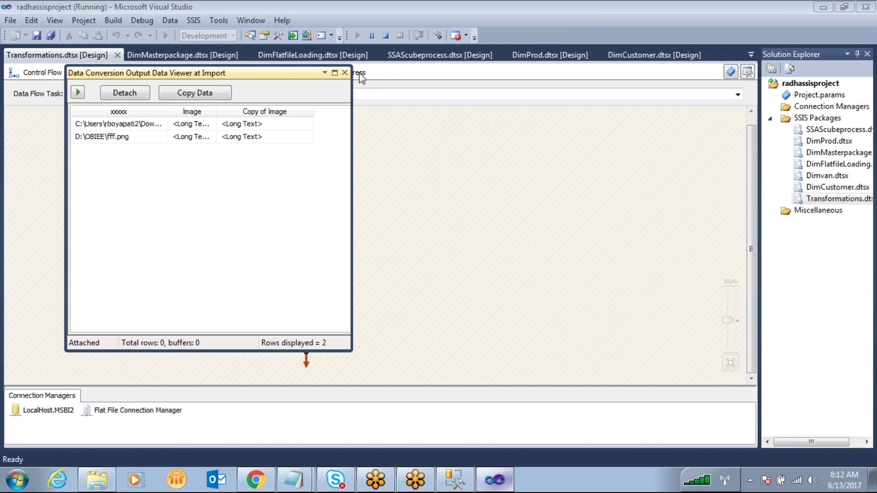
click(344, 73)
Step: Switch to SQL Server Management Studio, query all rows of imagetable and widen the filepath column
click(442, 482)
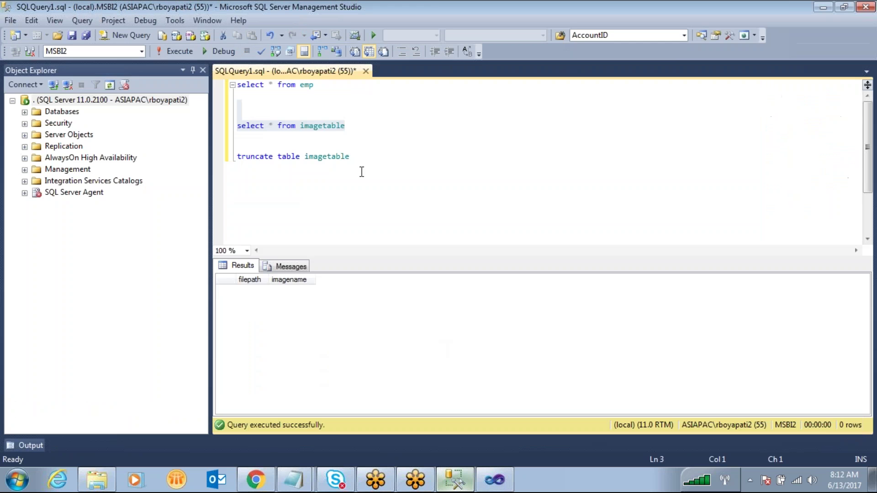
drag(368, 130, 371, 110)
key(F5)
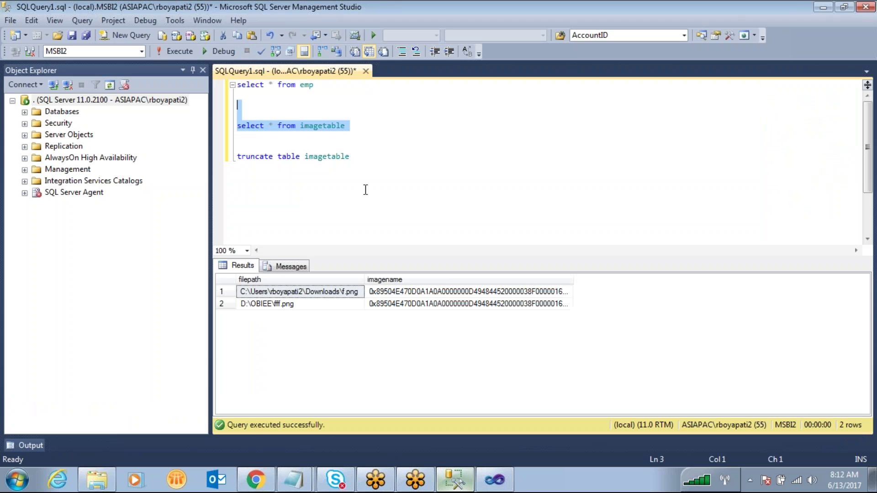
mouse_move(364, 280)
mouse_down()
mouse_move(422, 280)
mouse_move(328, 272)
mouse_up()
drag(345, 304, 286, 307)
mouse_move(497, 285)
mouse_down()
mouse_move(609, 281)
mouse_move(543, 294)
mouse_move(470, 295)
mouse_up()
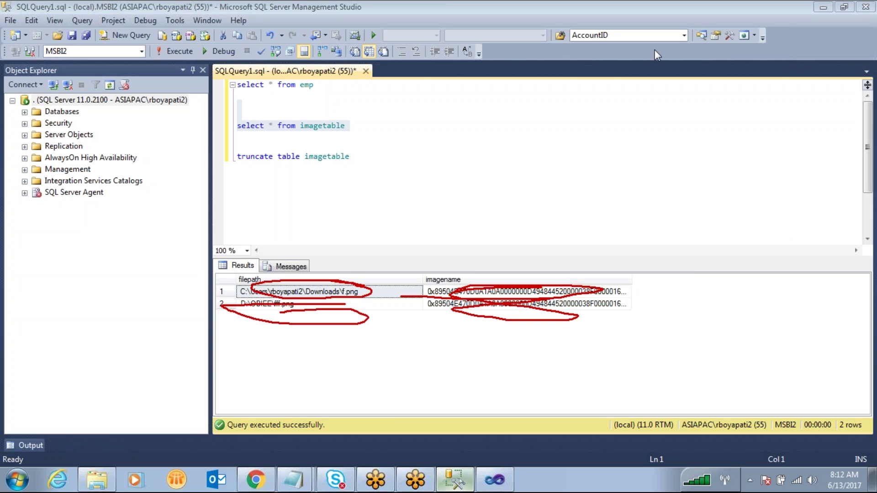
Step: Widen the imagename column in the imagetable query results
key(Escape)
drag(632, 280, 772, 301)
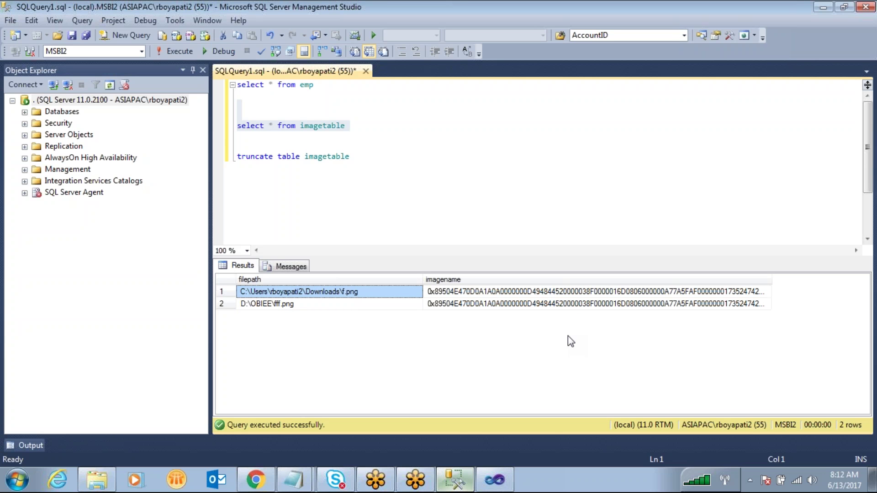
Step: Switch to Visual Studio, stop debugging the package and go back to its control flow
click(495, 479)
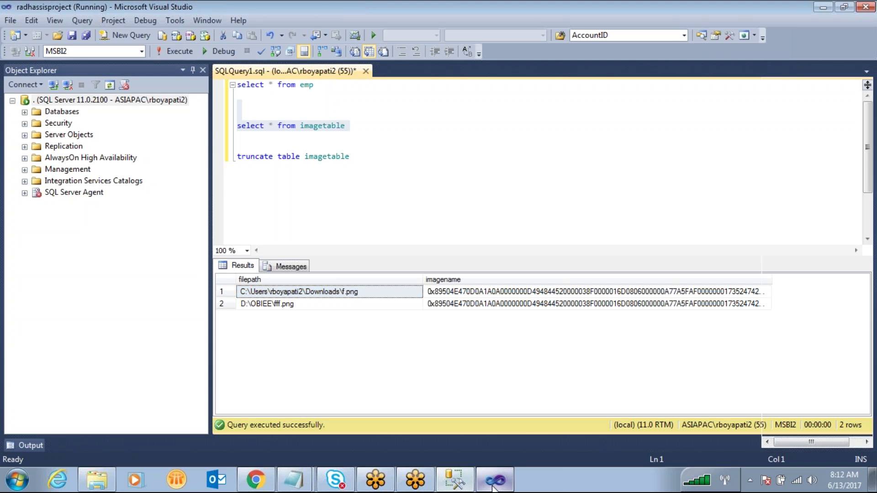
click(387, 36)
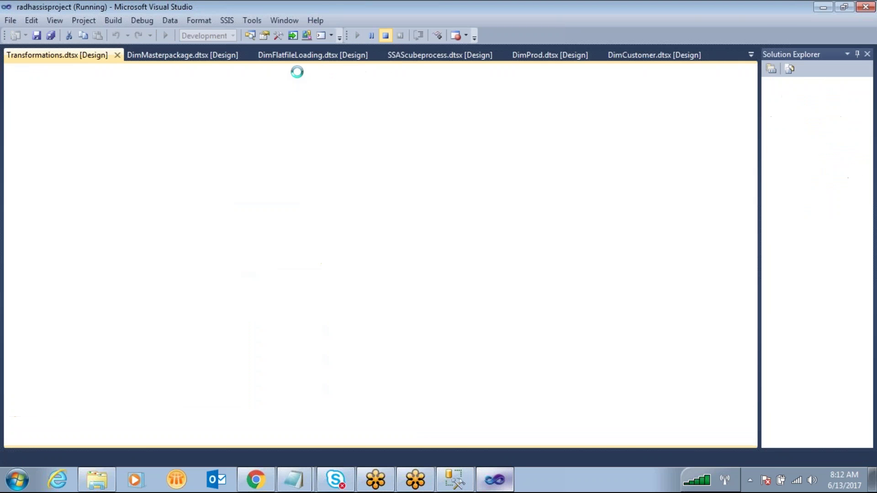
click(183, 73)
click(546, 190)
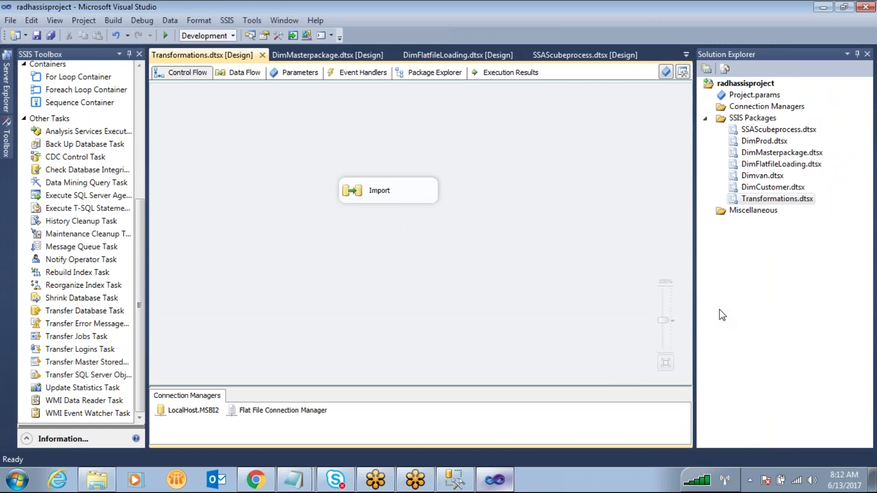
Step: Check the transformation list in Notepad, return to Visual Studio and delete the Import data flow task from the control flow
key(alt+Tab)
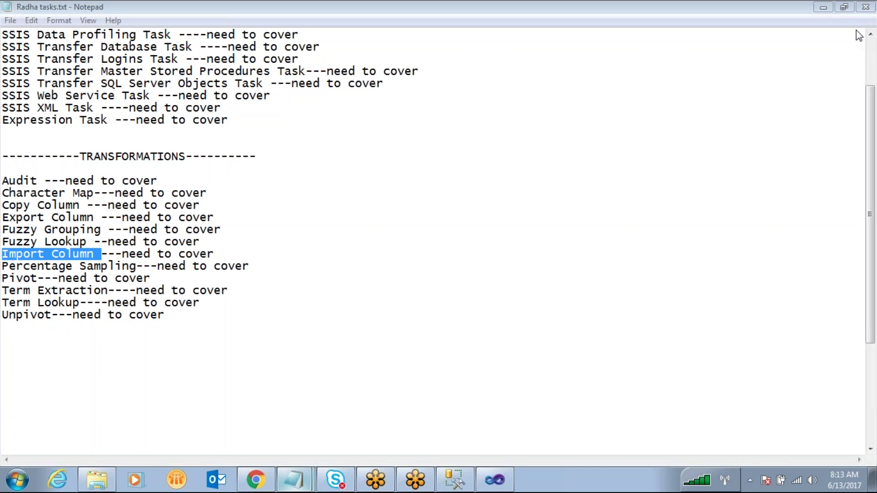
click(494, 480)
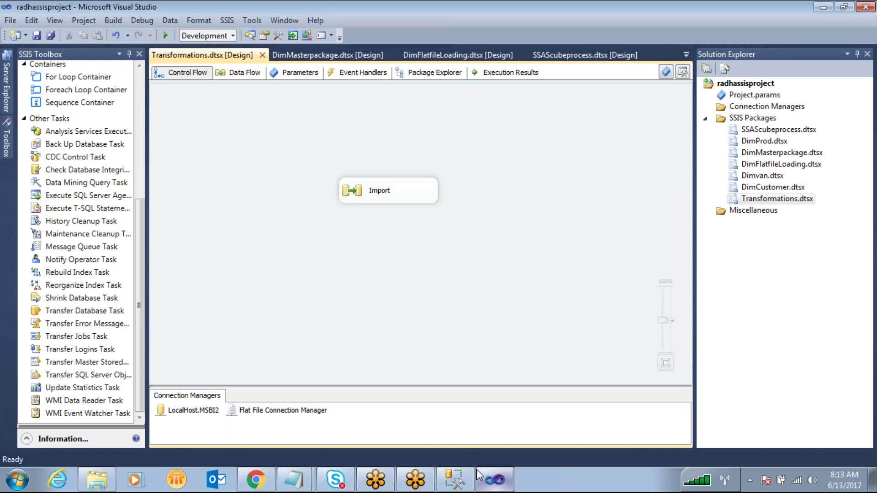
click(353, 191)
key(Delete)
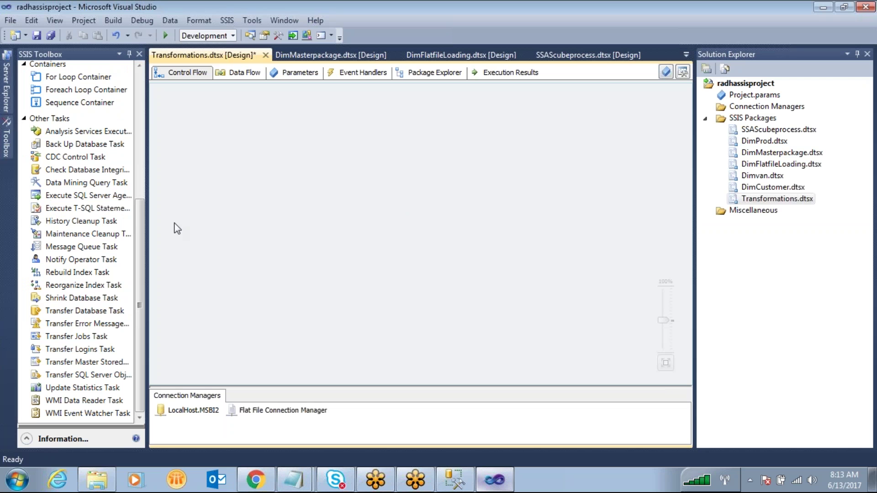
Step: Add a new Data Flow Task to the control flow of Transformations.dtsx and open its data flow
drag(142, 224, 141, 87)
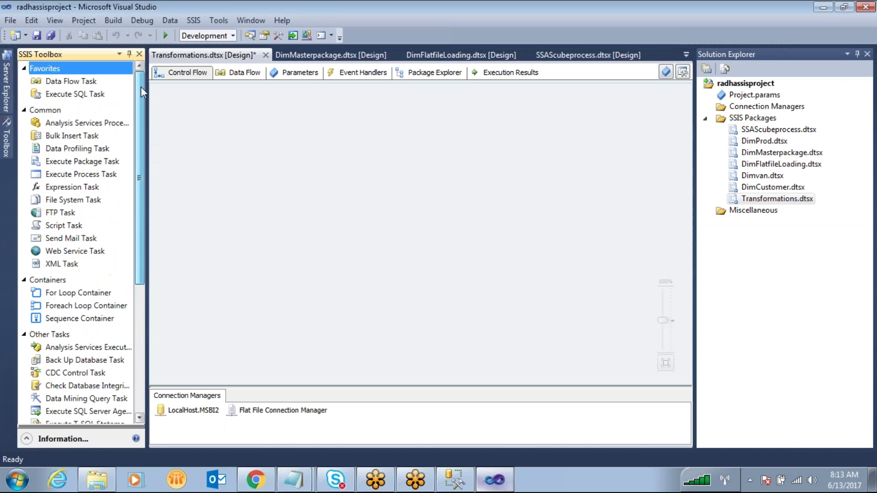
click(73, 84)
drag(385, 135, 386, 135)
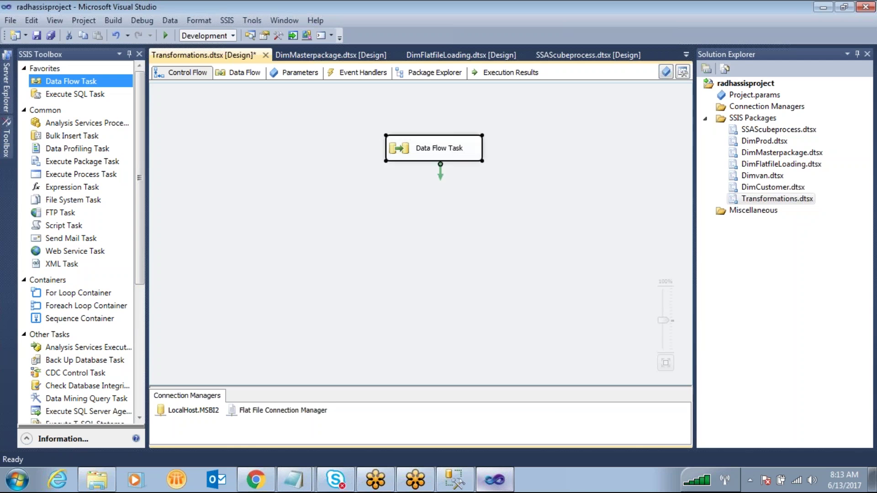
double_click(401, 148)
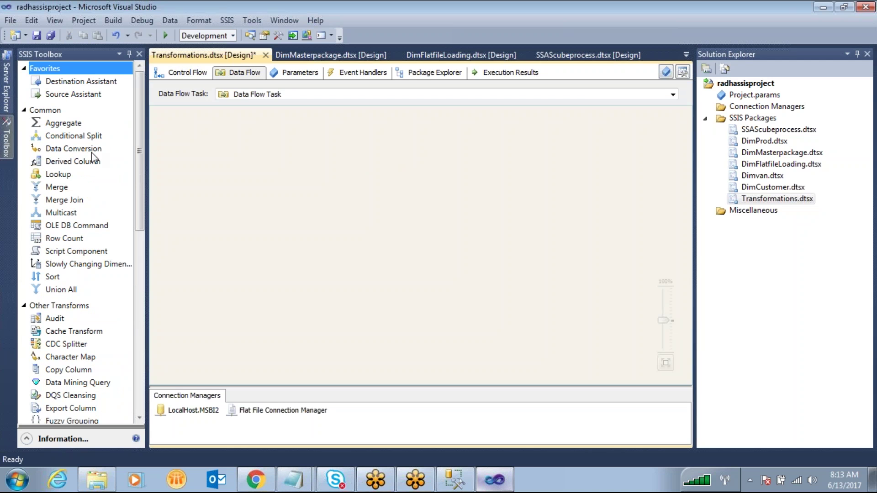
Step: Add an OLE DB Source to the data flow that reads the [dbo].[emp] table with its columns through LocalHost.MSBI2
drag(140, 211, 144, 367)
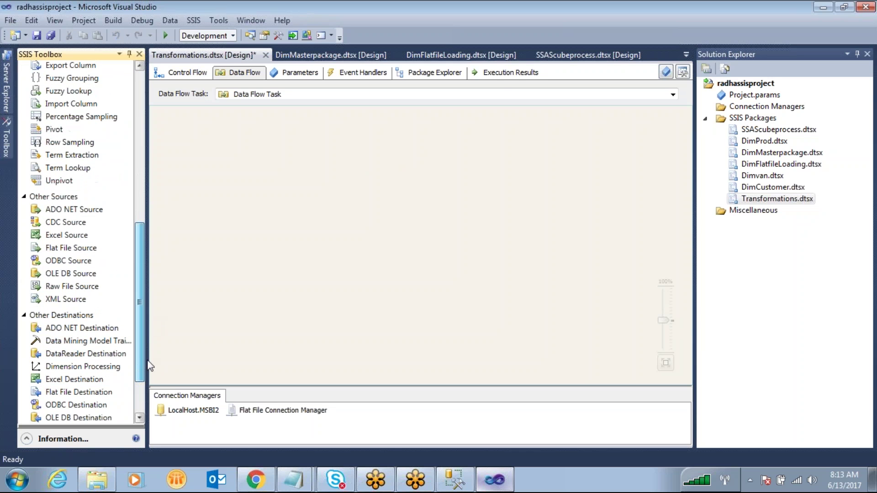
drag(83, 274, 350, 139)
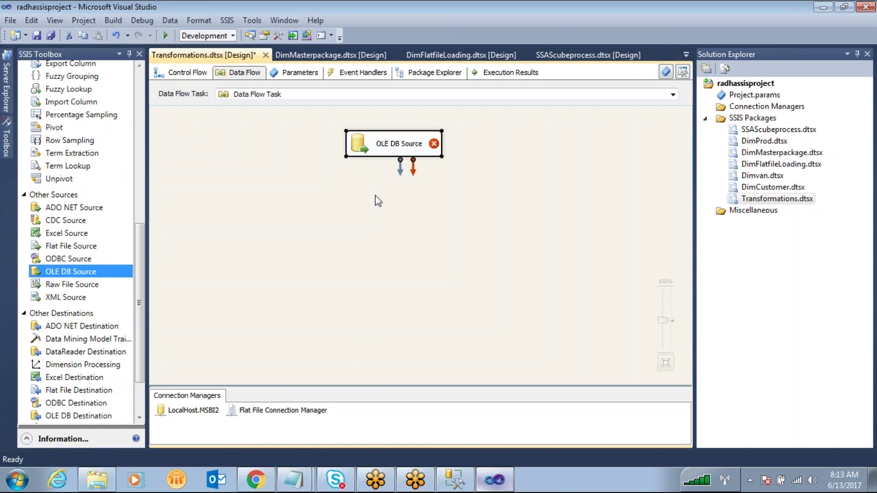
double_click(368, 153)
click(373, 233)
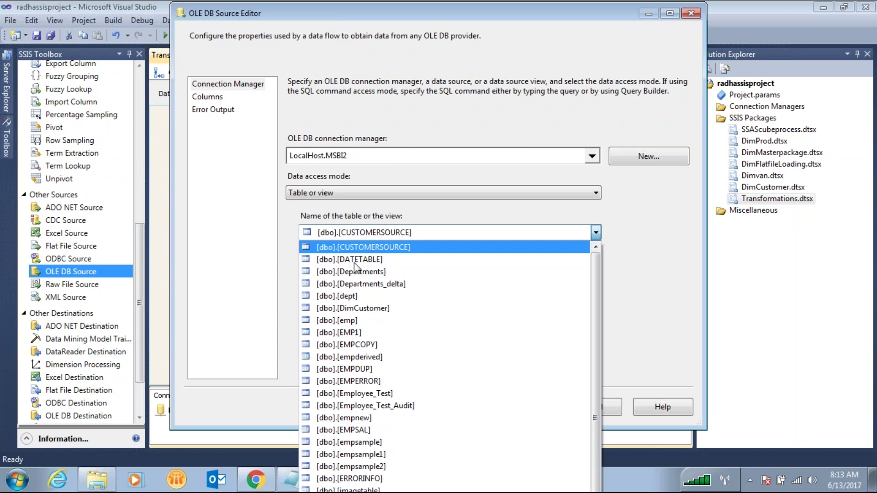
click(356, 322)
click(207, 97)
click(538, 410)
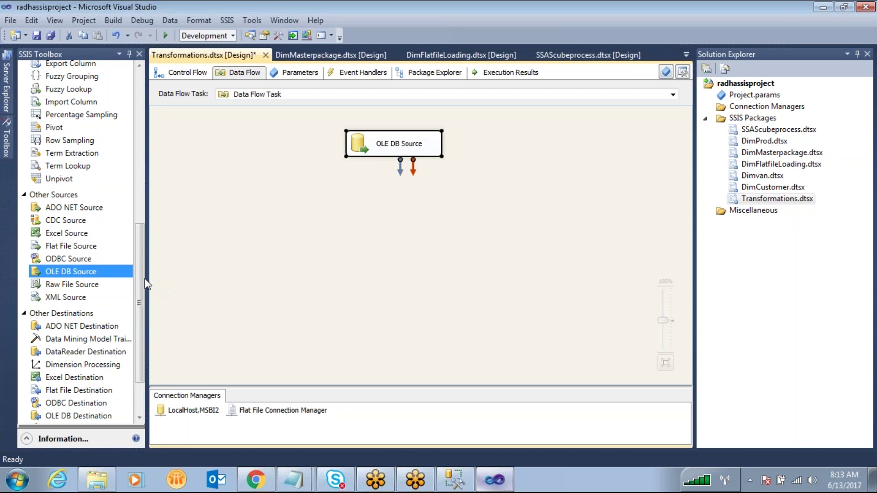
Step: Check the Notepad task list for the next transformation to cover and return to Visual Studio
drag(142, 278, 142, 229)
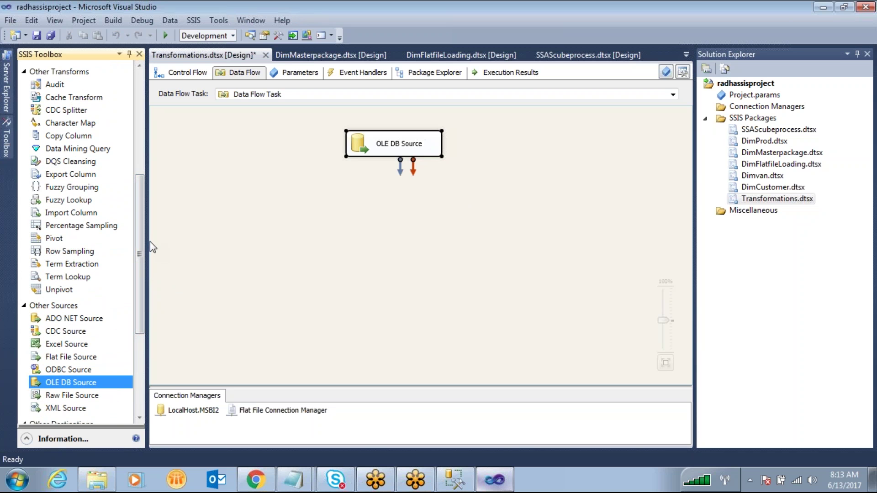
mouse_move(296, 480)
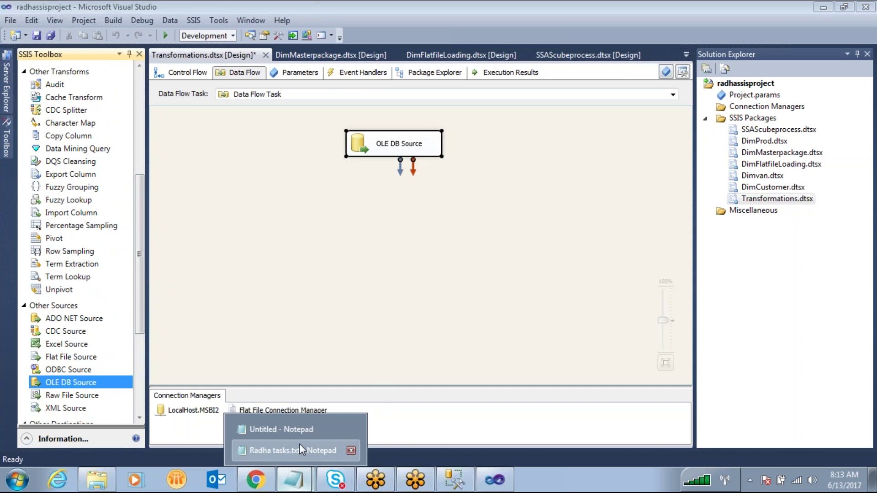
click(300, 442)
click(72, 291)
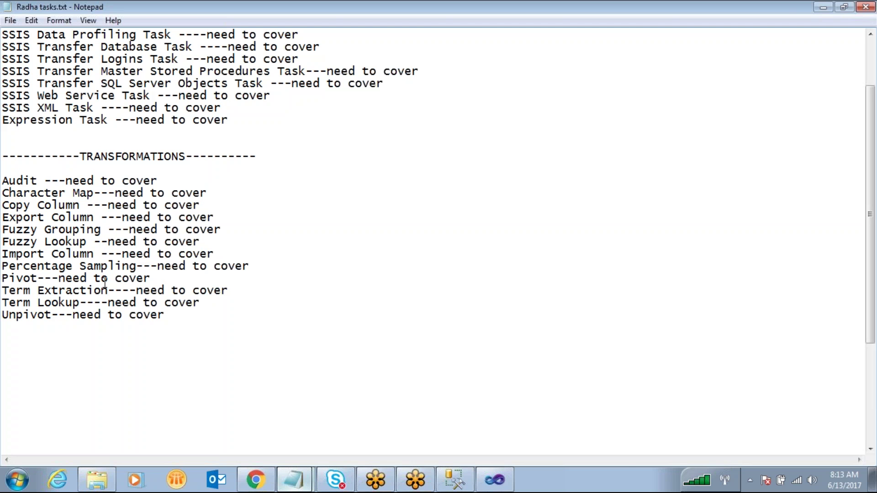
mouse_move(494, 479)
click(475, 449)
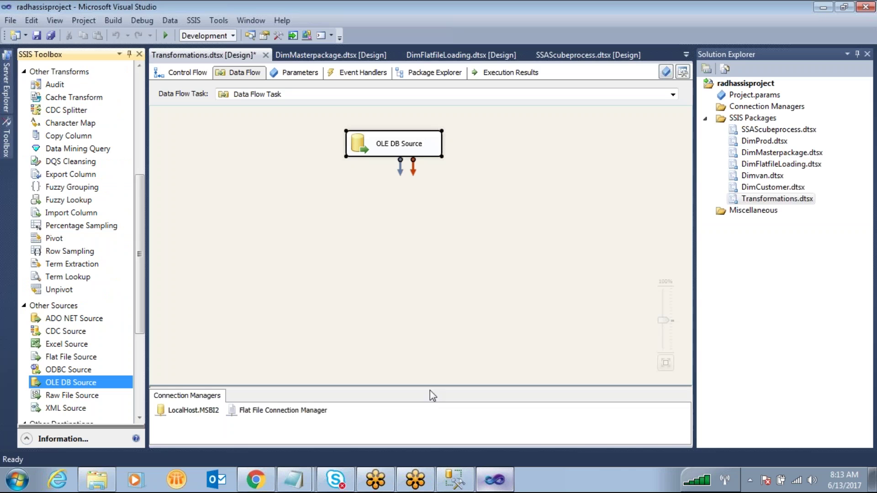
Step: Add a Percentage Sampling transformation fed by the OLE DB Source and open its editor
drag(139, 244, 354, 210)
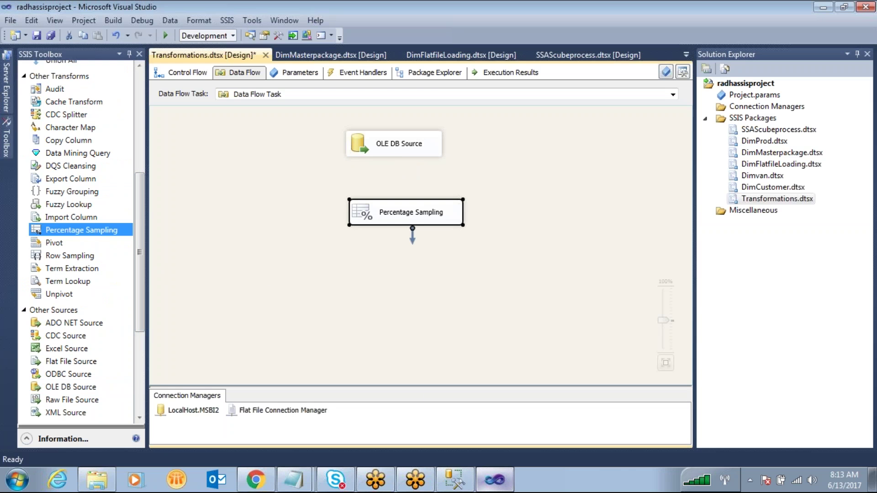
drag(400, 174, 364, 211)
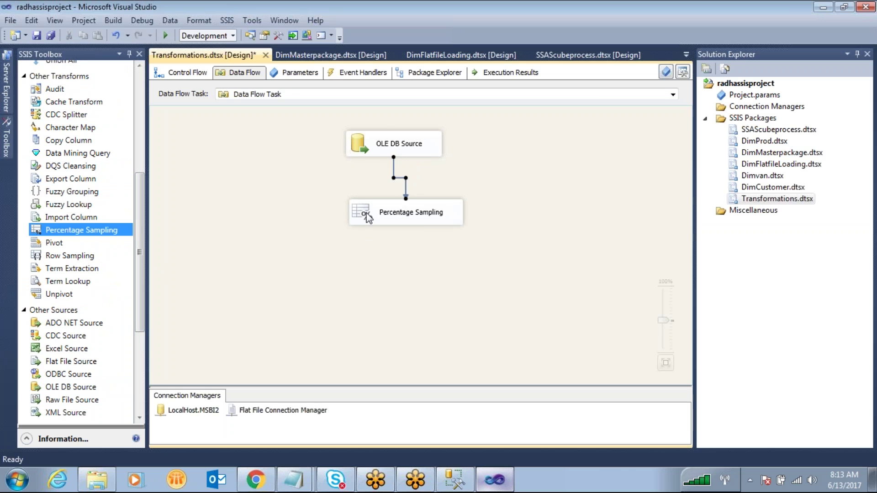
double_click(364, 211)
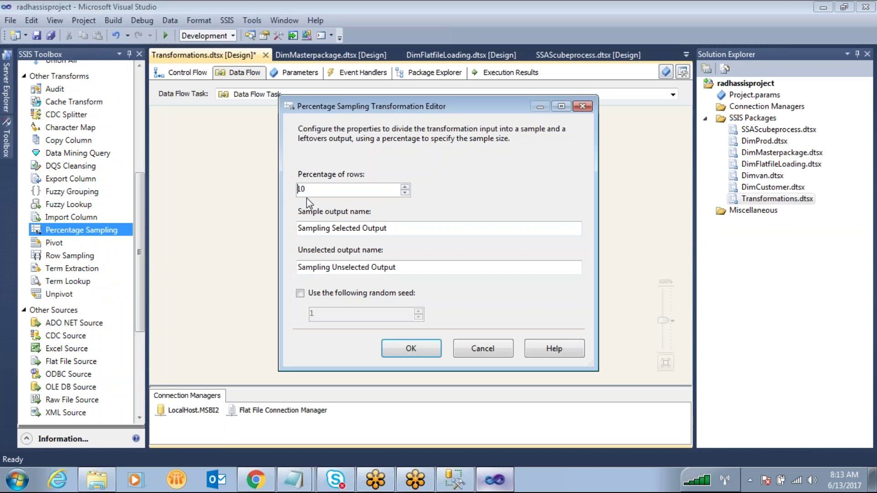
drag(323, 190, 273, 189)
click(709, 15)
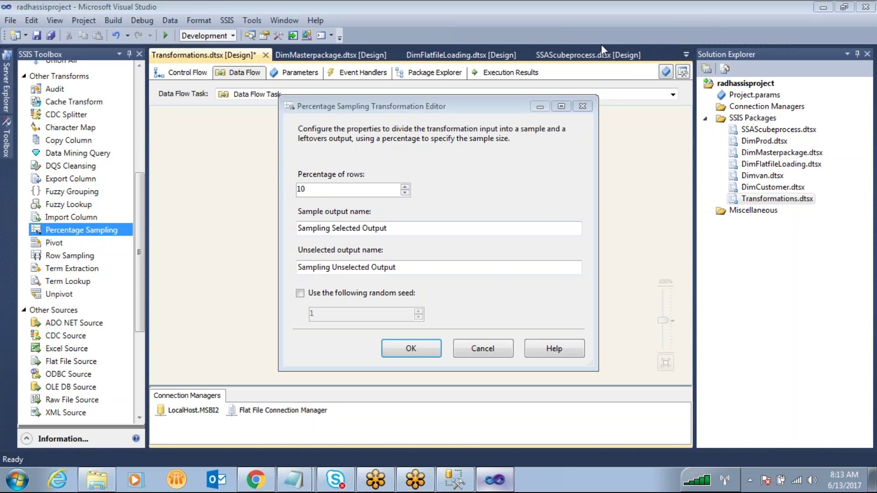
drag(663, 117, 655, 174)
drag(675, 145, 686, 143)
drag(713, 136, 714, 145)
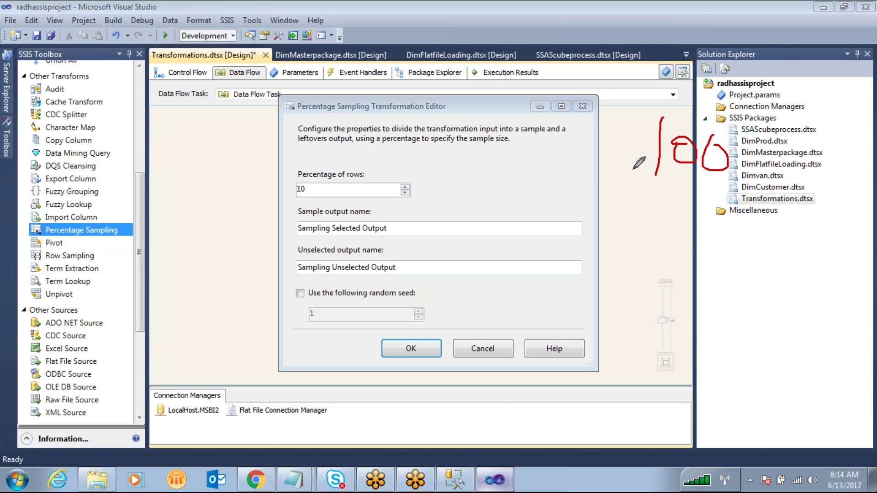
mouse_move(337, 176)
mouse_down()
mouse_move(296, 170)
mouse_move(315, 201)
mouse_move(324, 190)
mouse_up()
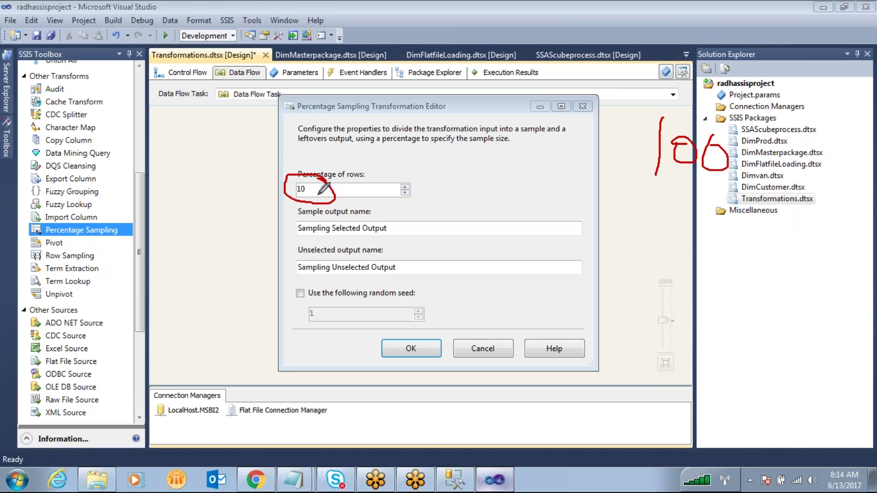
mouse_move(606, 193)
mouse_down()
mouse_move(744, 187)
mouse_move(801, 132)
mouse_move(729, 183)
mouse_up()
drag(688, 210, 689, 263)
drag(666, 304, 668, 361)
mouse_move(701, 305)
mouse_down()
mouse_move(703, 345)
mouse_move(701, 305)
mouse_up()
mouse_move(645, 292)
mouse_down()
mouse_move(639, 324)
mouse_move(648, 291)
mouse_up()
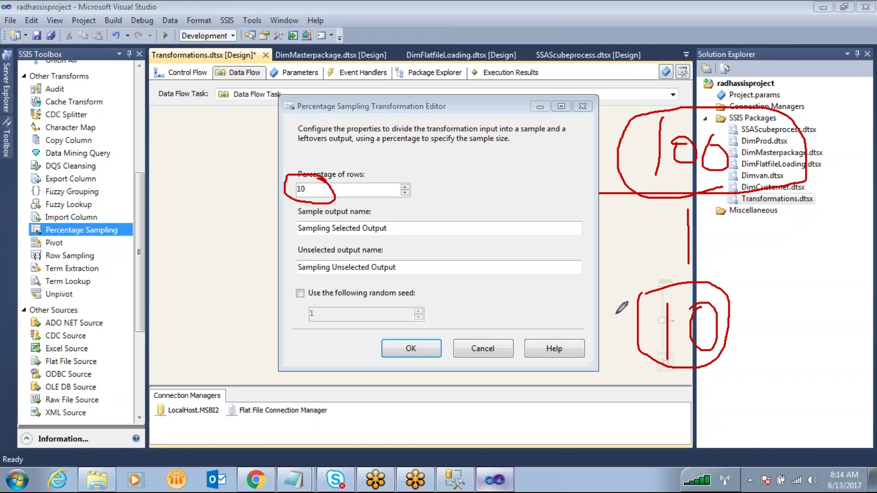
drag(602, 333, 516, 332)
mouse_move(486, 324)
mouse_down()
mouse_move(525, 299)
mouse_move(521, 347)
mouse_move(519, 319)
mouse_move(583, 334)
mouse_up()
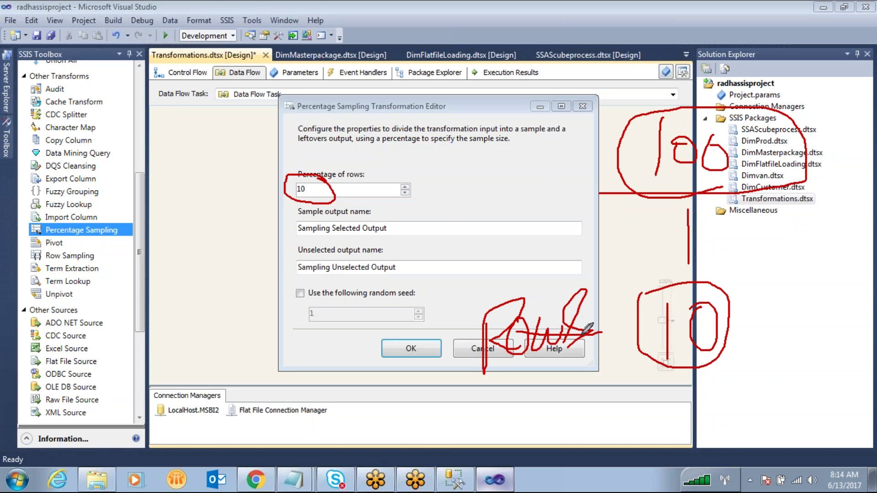
drag(416, 289, 389, 282)
drag(336, 283, 301, 304)
drag(388, 284, 301, 301)
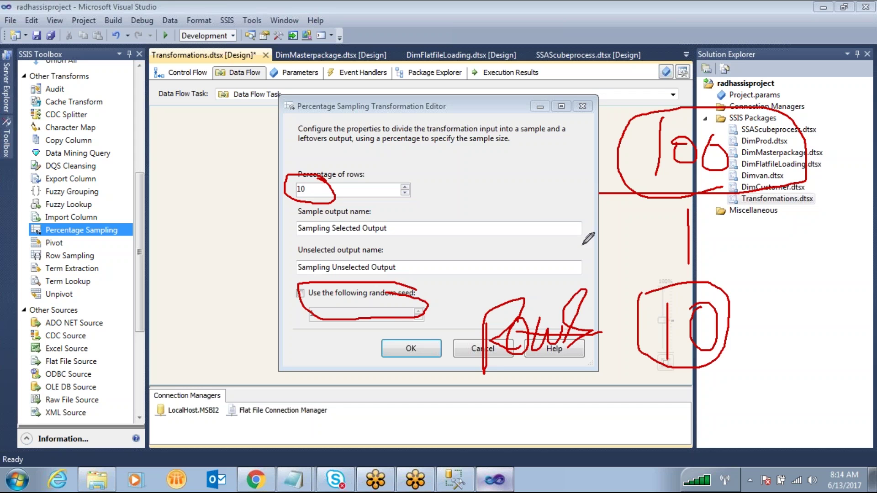
key(Escape)
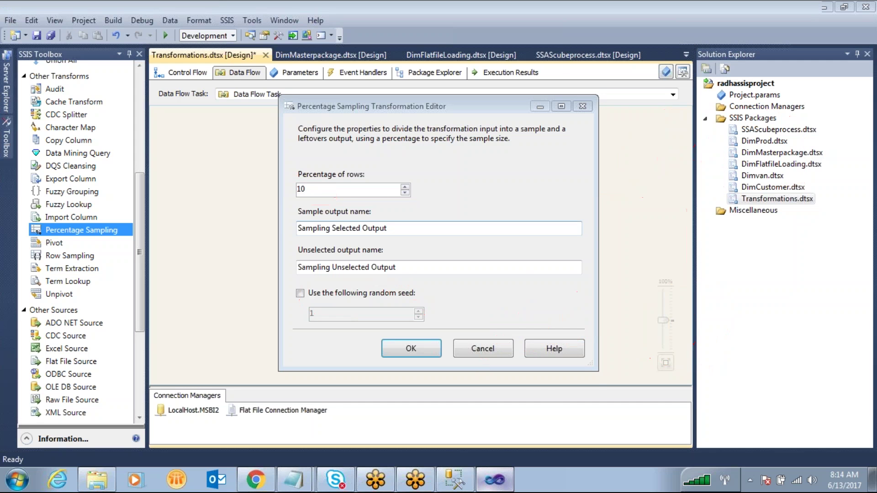
Step: Enable the random seed for the Percentage Sampling transformation and set it to 2
click(300, 293)
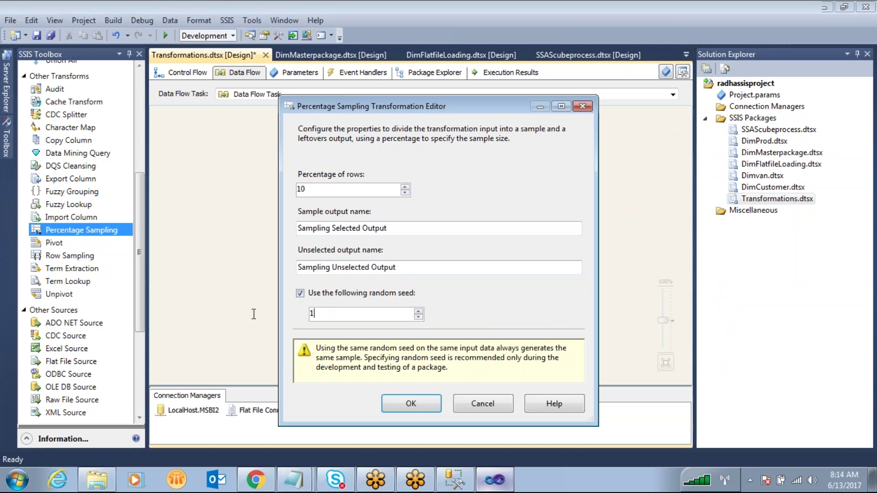
drag(326, 313, 255, 317)
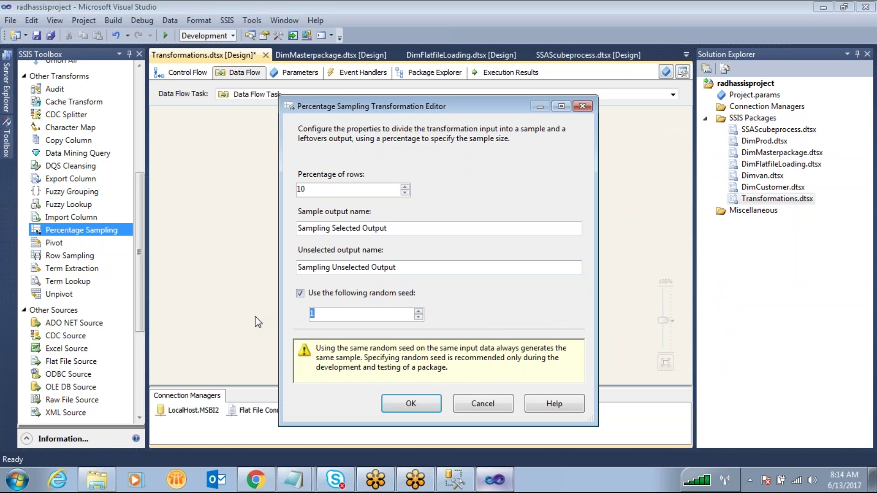
text(2)
click(594, 45)
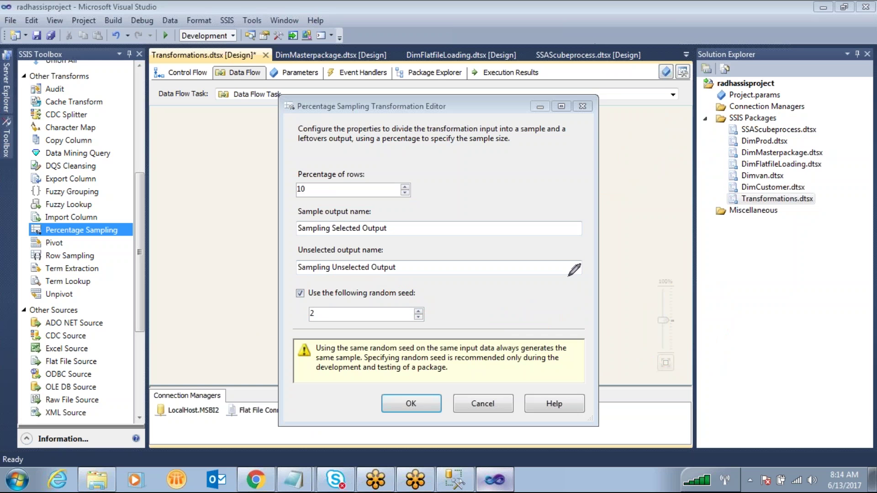
drag(585, 132, 672, 129)
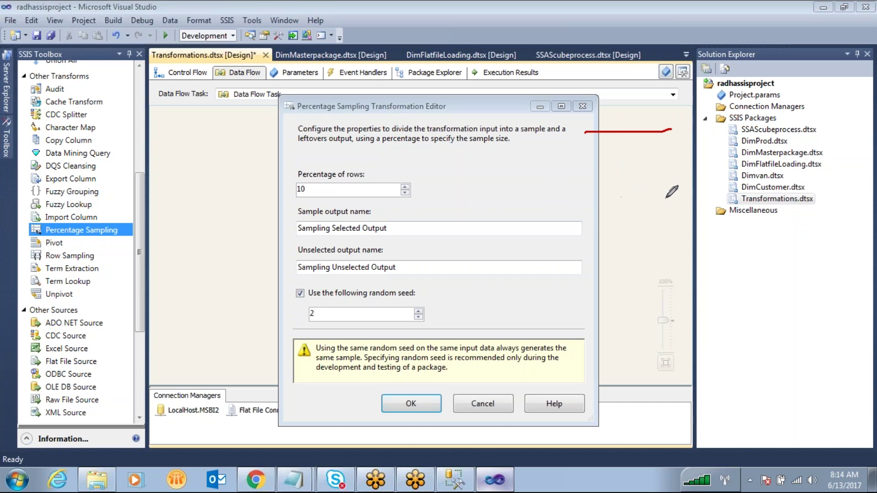
drag(594, 131, 665, 200)
drag(594, 153, 640, 153)
drag(607, 170, 660, 170)
mouse_move(589, 204)
mouse_down()
mouse_move(600, 231)
mouse_move(573, 264)
mouse_move(606, 287)
mouse_up()
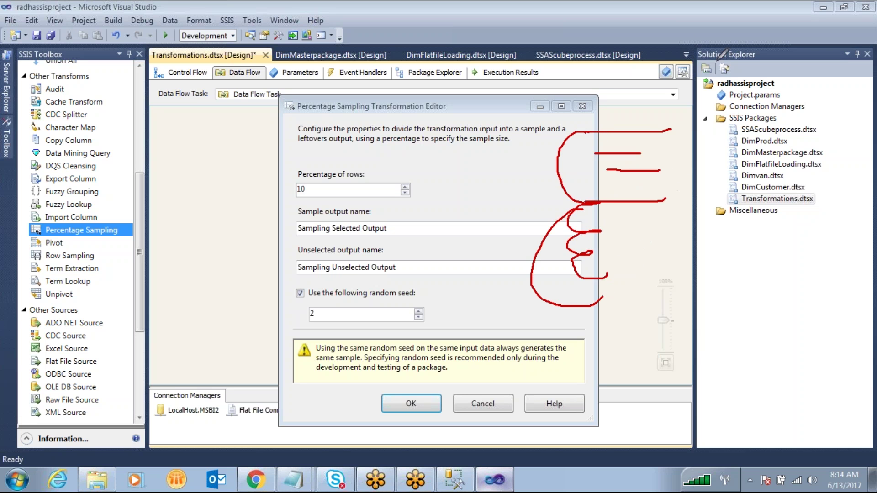
key(e)
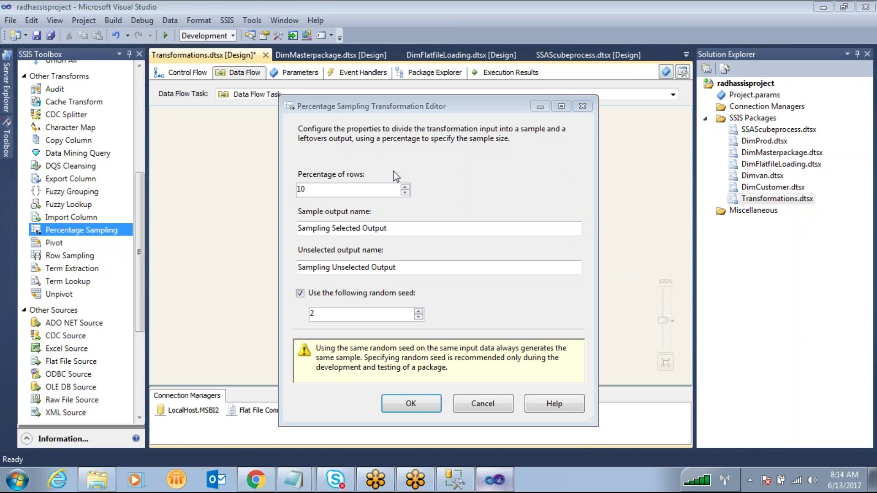
key(Escape)
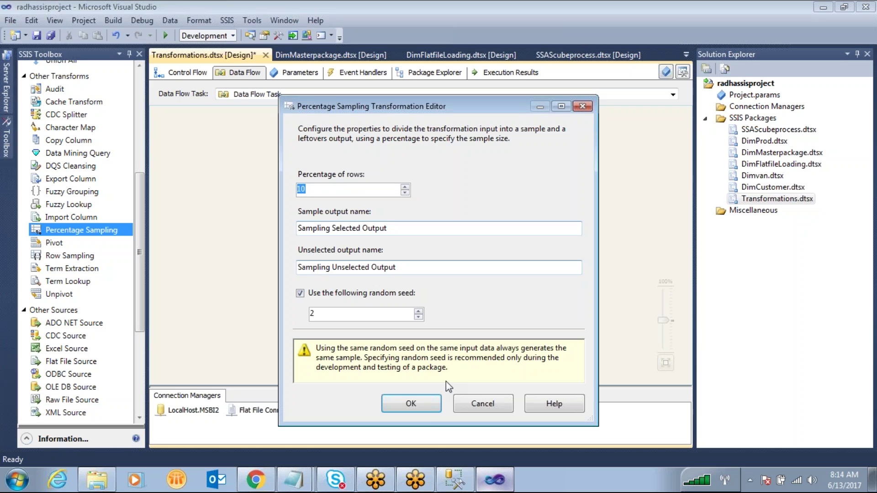
Step: Accept the Percentage Sampling settings and add a Multicast transformation below it in the data flow
click(411, 403)
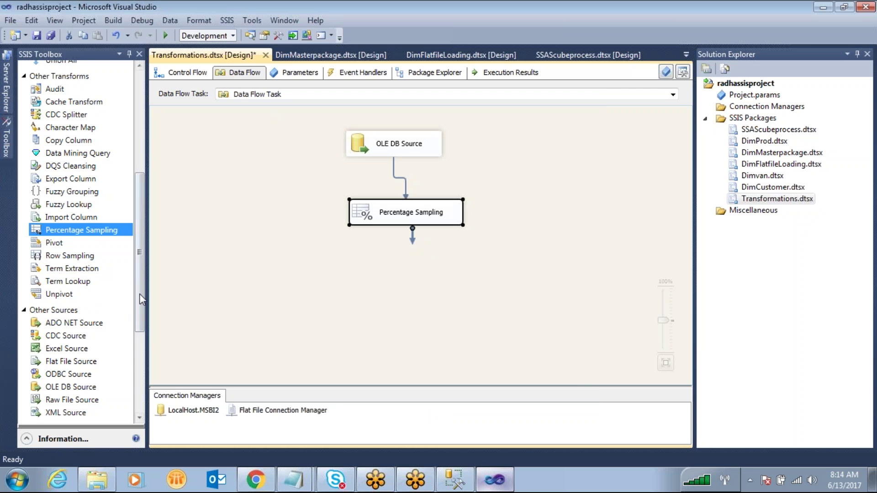
scroll(131, 305, down, 4)
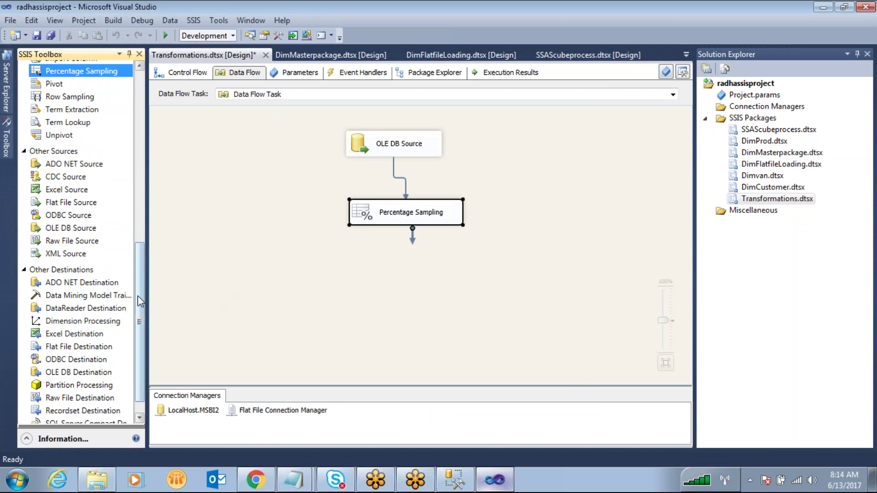
drag(139, 322, 133, 169)
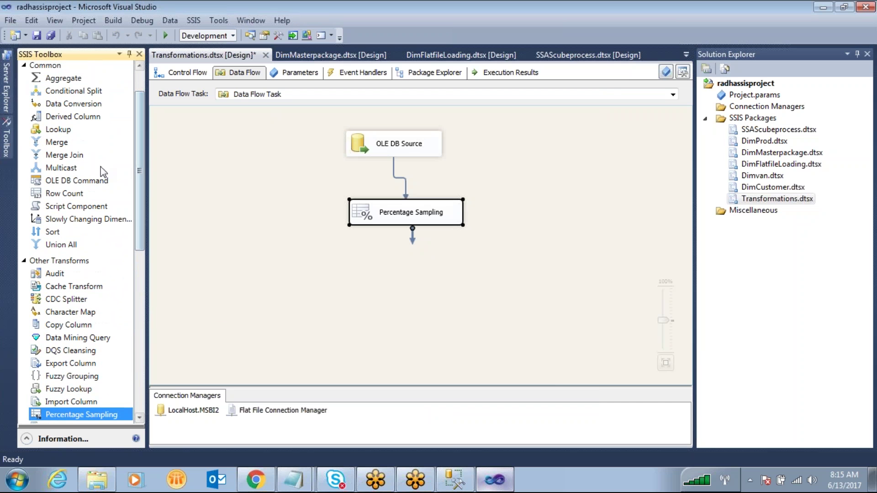
drag(66, 168, 409, 277)
Step: Connect the Percentage Sampling transformation's Sampling Selected Output to Multicast Input 1
click(402, 213)
drag(409, 230, 414, 278)
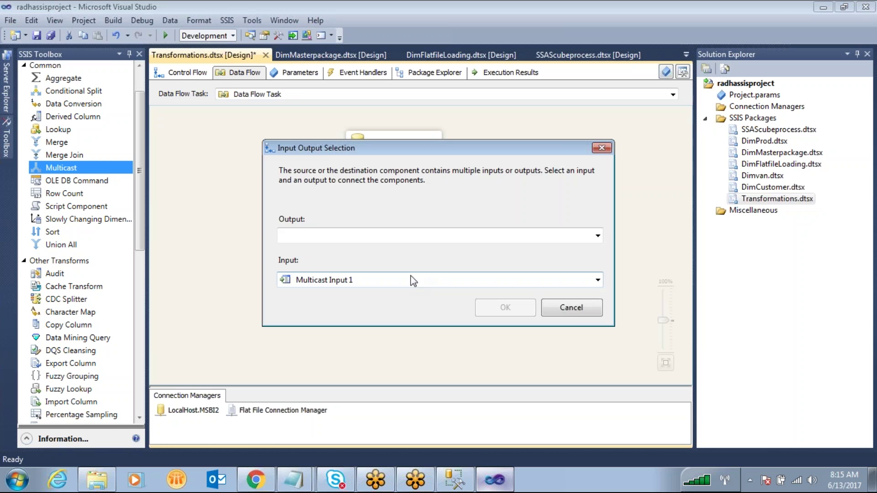
click(449, 238)
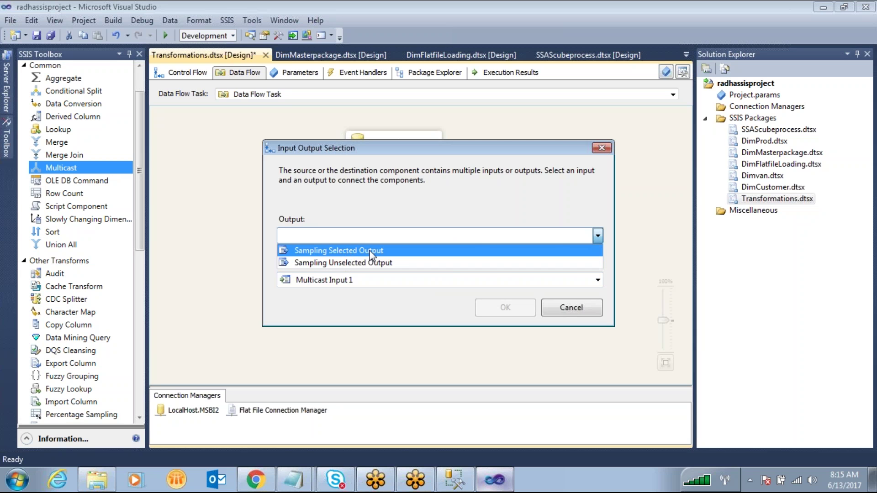
click(370, 251)
click(507, 306)
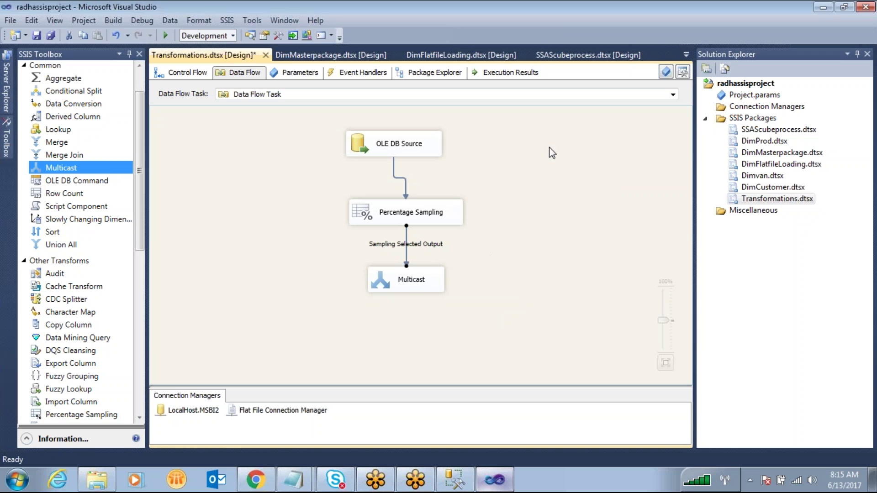
drag(400, 210, 406, 274)
mouse_move(396, 202)
mouse_down()
mouse_move(542, 214)
mouse_move(623, 251)
mouse_move(645, 302)
mouse_up()
drag(671, 266, 673, 264)
mouse_move(640, 241)
mouse_down()
mouse_move(767, 252)
mouse_move(583, 264)
mouse_up()
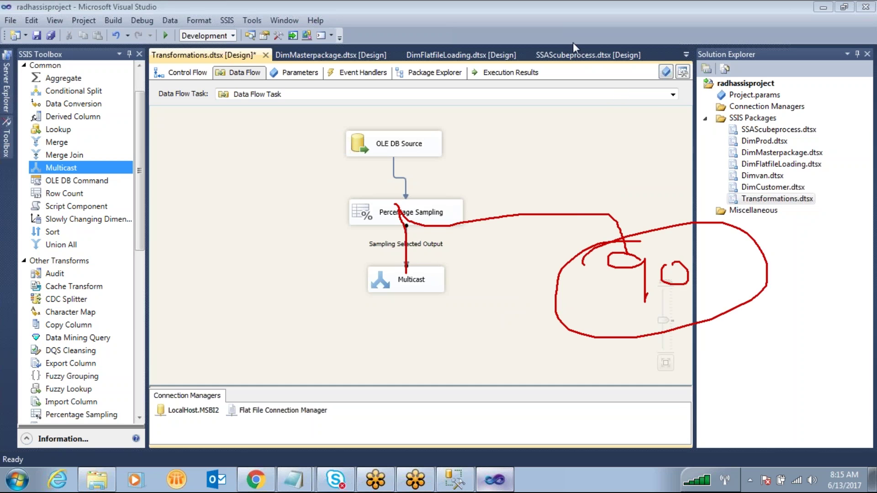
click(685, 39)
Step: Enable a data viewer on the Sampling Selected Output path between Percentage Sampling and Multicast
click(407, 240)
double_click(407, 240)
click(262, 138)
click(334, 114)
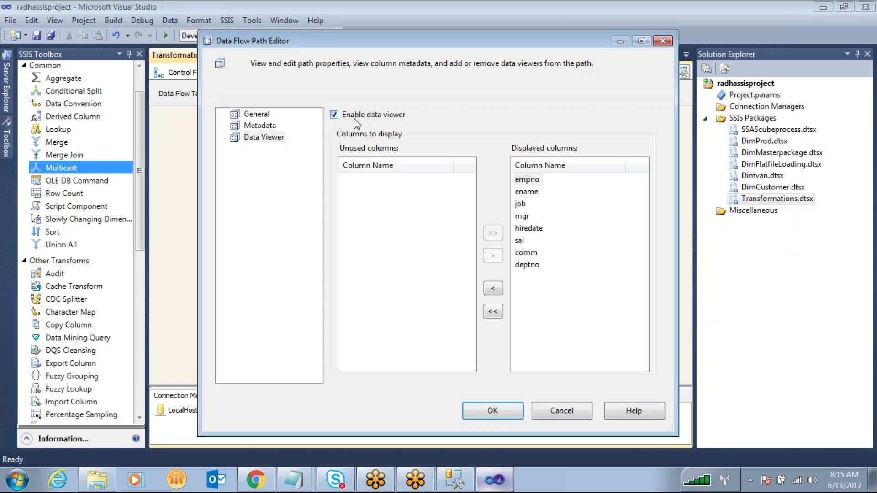
click(492, 411)
click(371, 284)
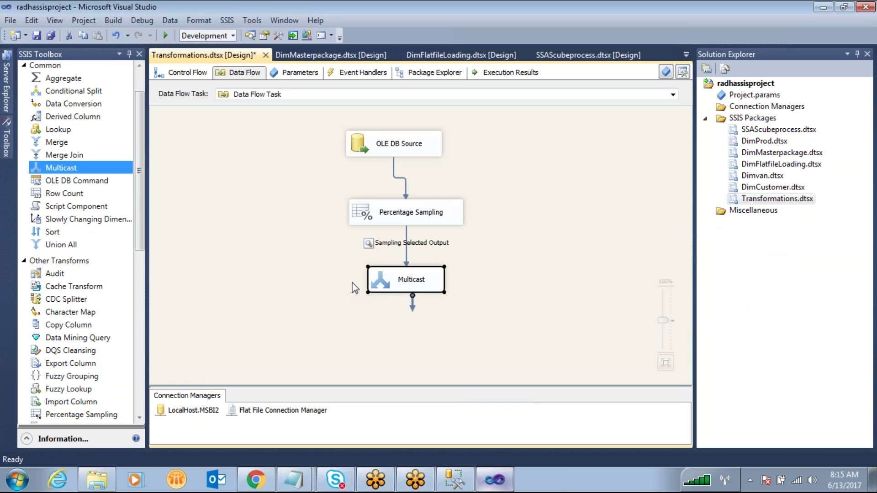
Step: Execute the Transformations.dtsx package
click(521, 294)
right_click(777, 198)
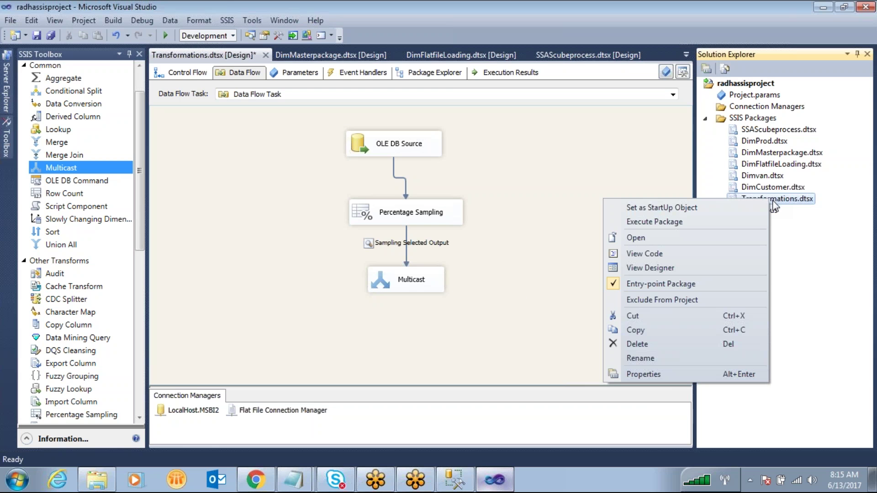
click(673, 222)
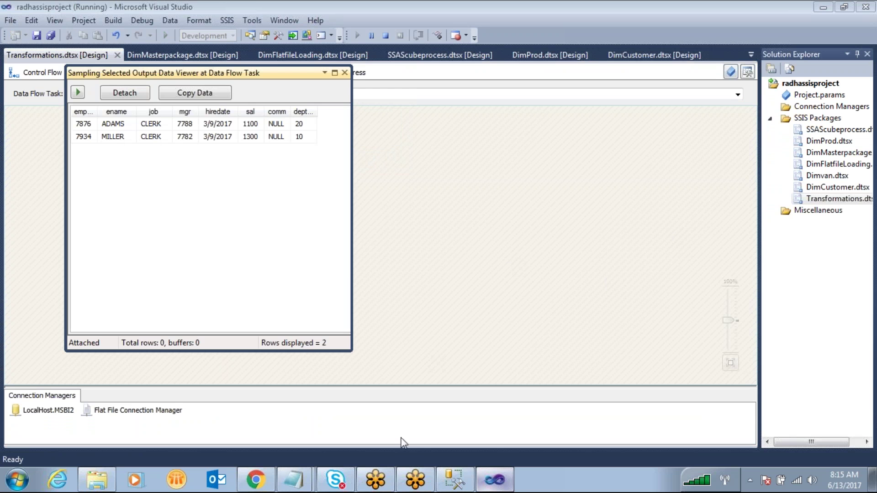
Step: Run only the "select * from emp" query in SQL Server Management Studio, review the source rows and return to Visual Studio
click(449, 477)
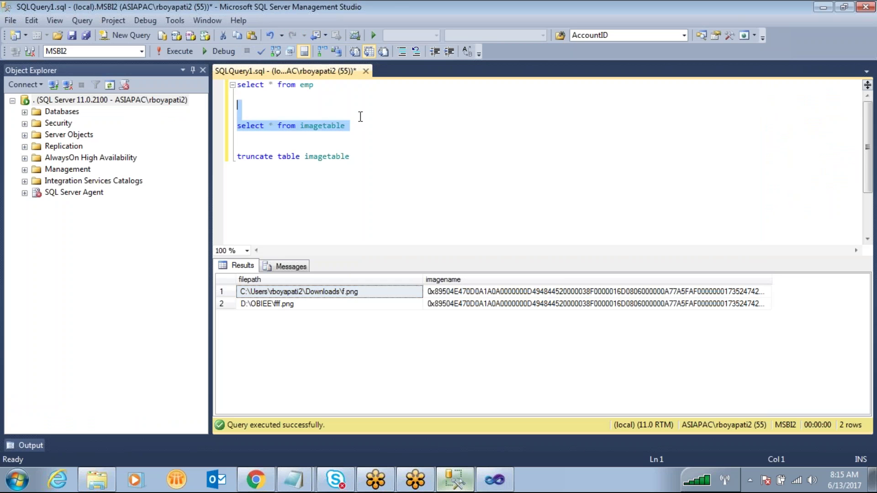
click(217, 84)
key(F5)
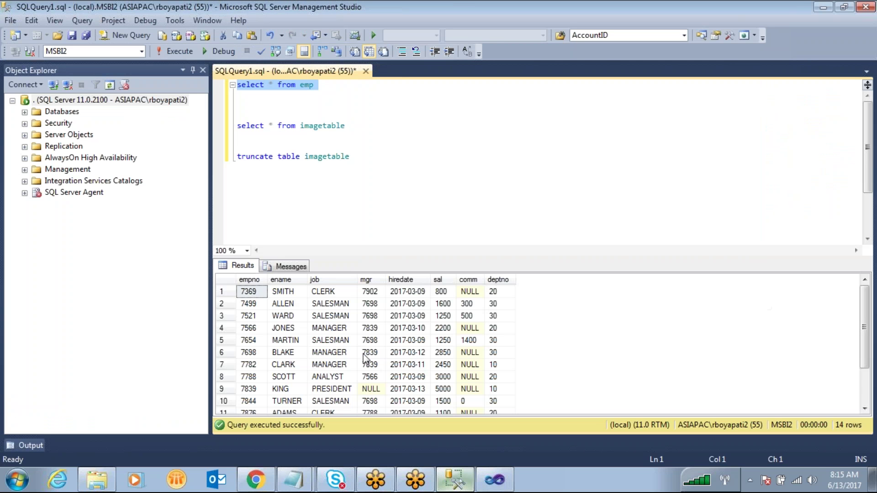
click(366, 378)
scroll(366, 379, down, 2)
scroll(367, 378, up, 2)
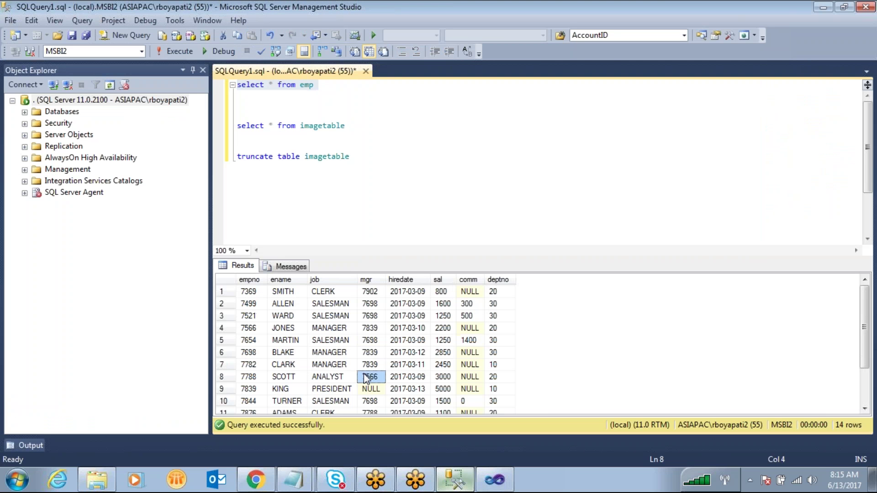
click(494, 479)
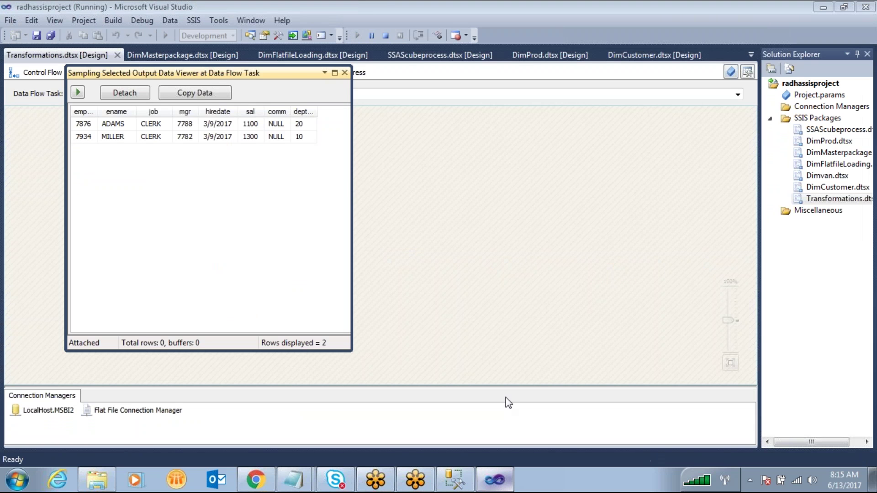
Step: Move the data viewer off the data flow and check the Percentage Sampling settings without changing them
drag(352, 188, 473, 176)
drag(359, 80, 667, 98)
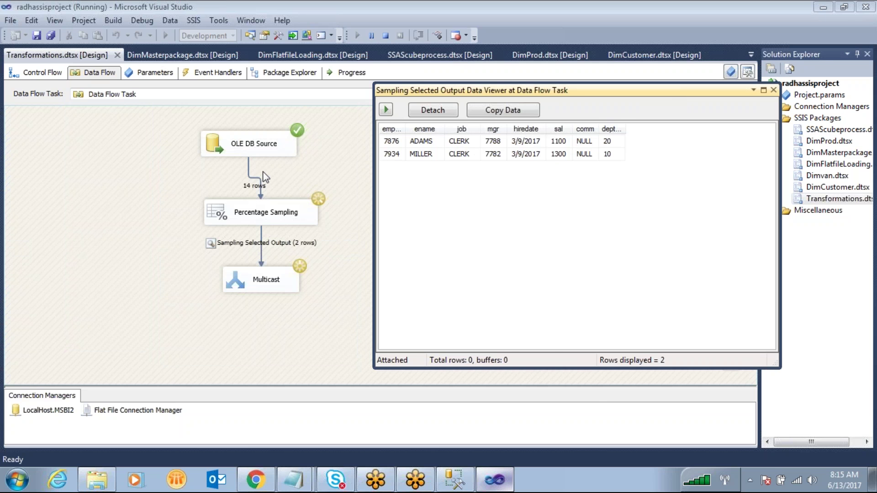
double_click(221, 213)
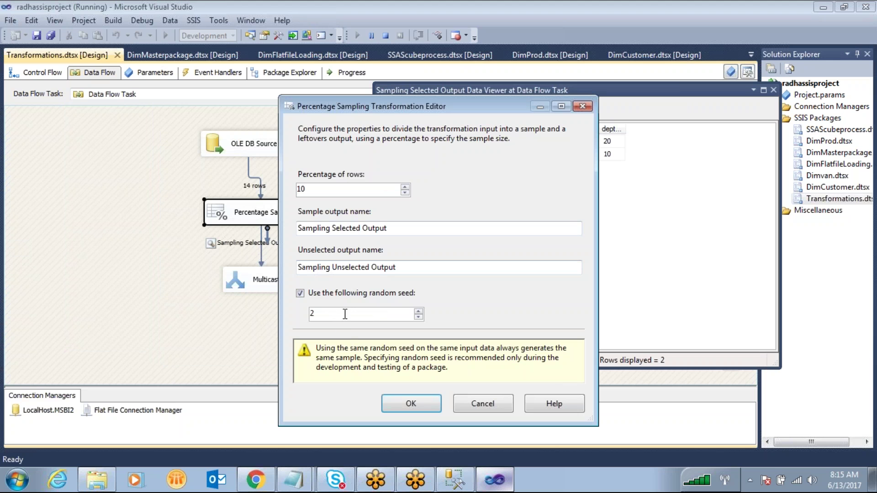
click(482, 404)
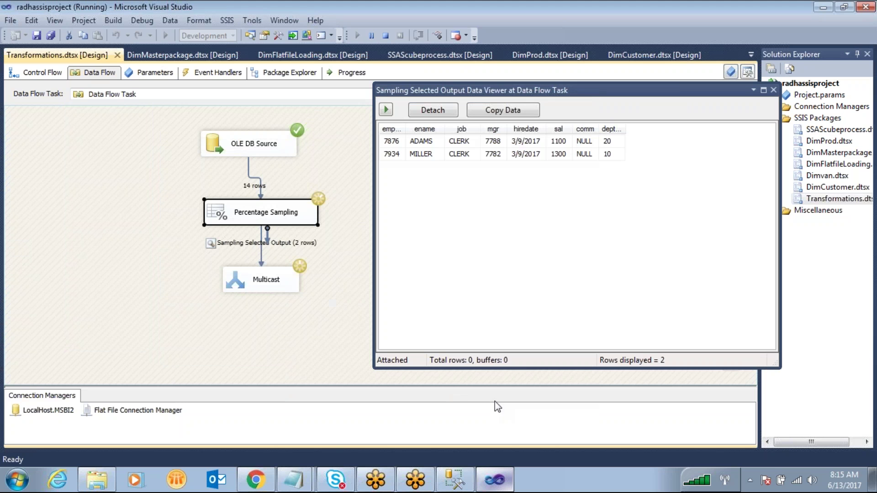
Step: Widen the empno and deptno columns in the data viewer and examine the sampled rows
drag(403, 129, 447, 129)
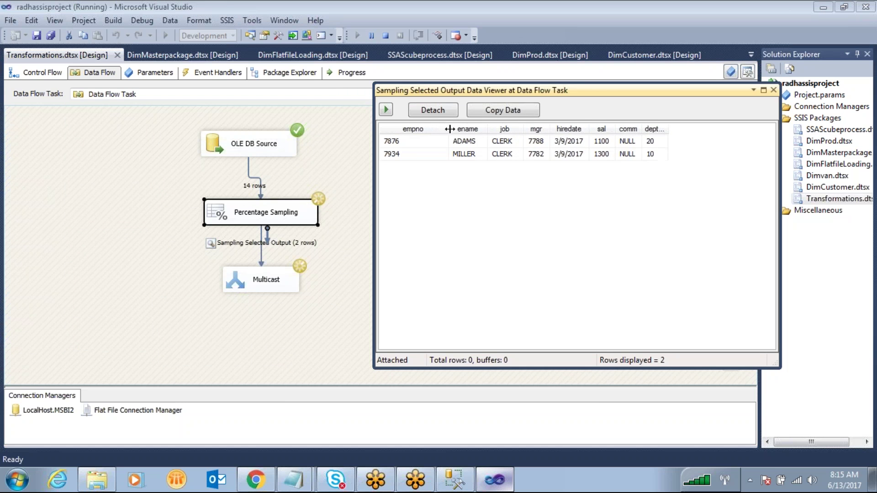
click(498, 146)
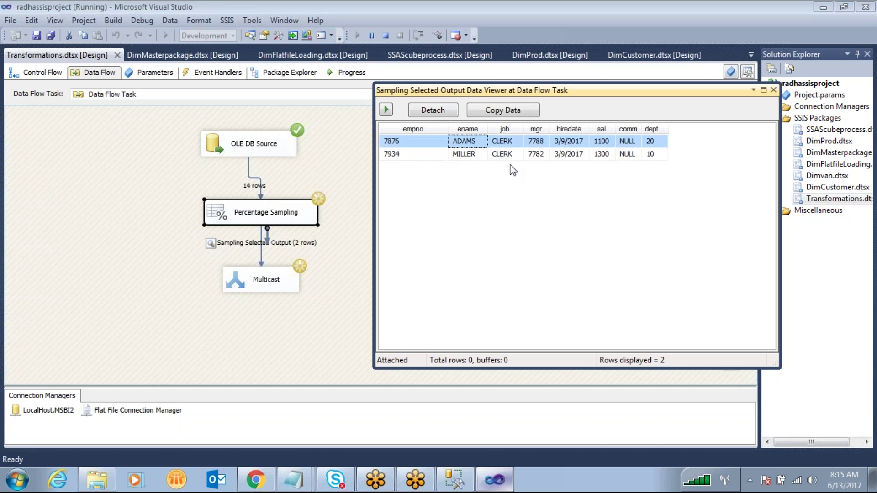
click(528, 154)
click(569, 141)
click(569, 154)
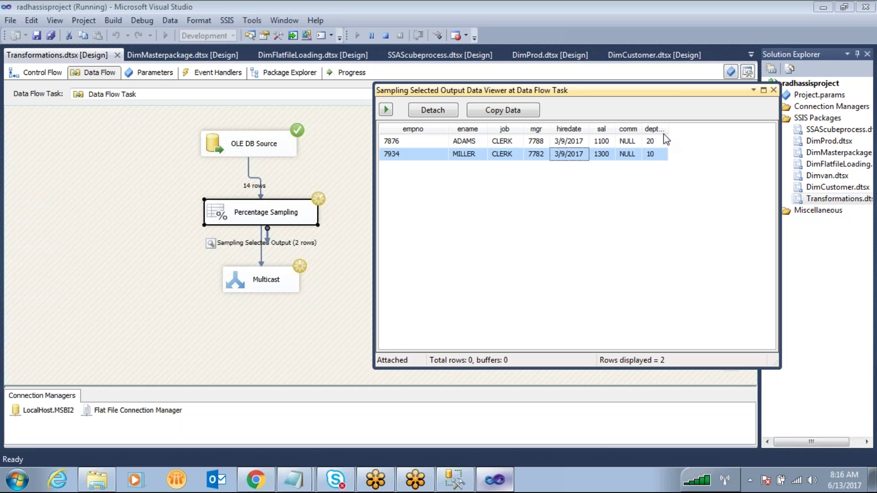
drag(667, 129, 704, 128)
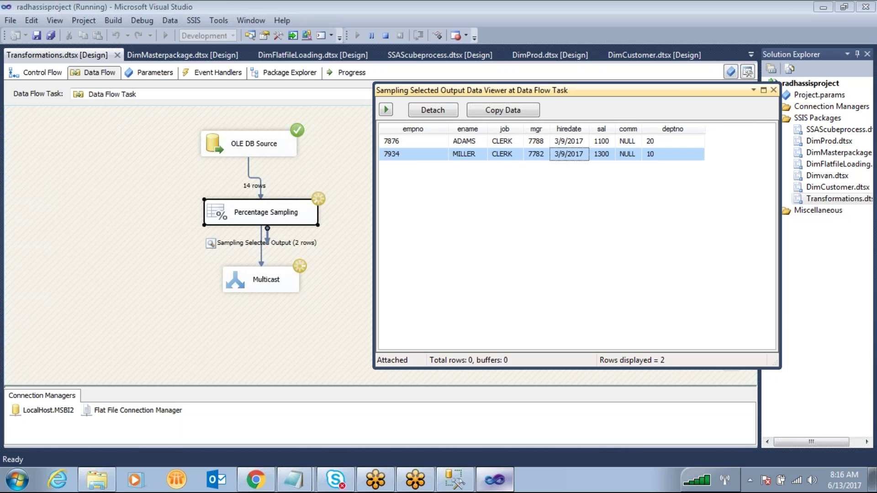
Step: Close the data viewer and stop debugging the package
click(773, 90)
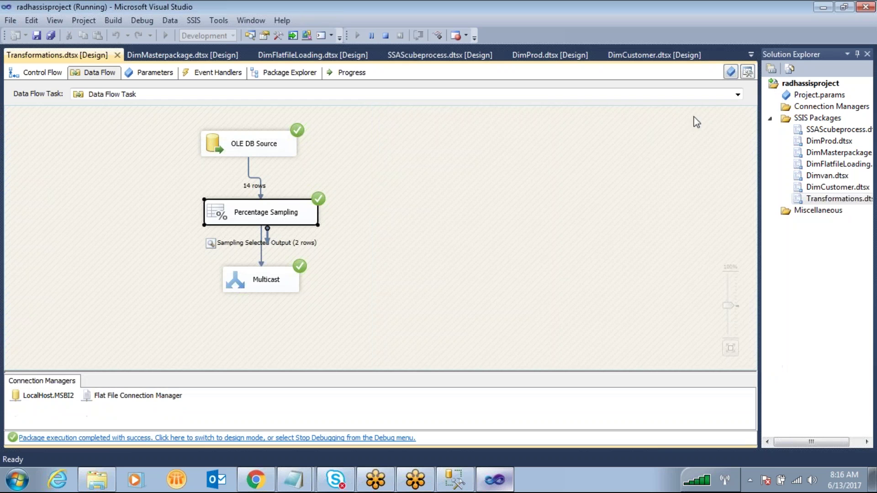
click(385, 36)
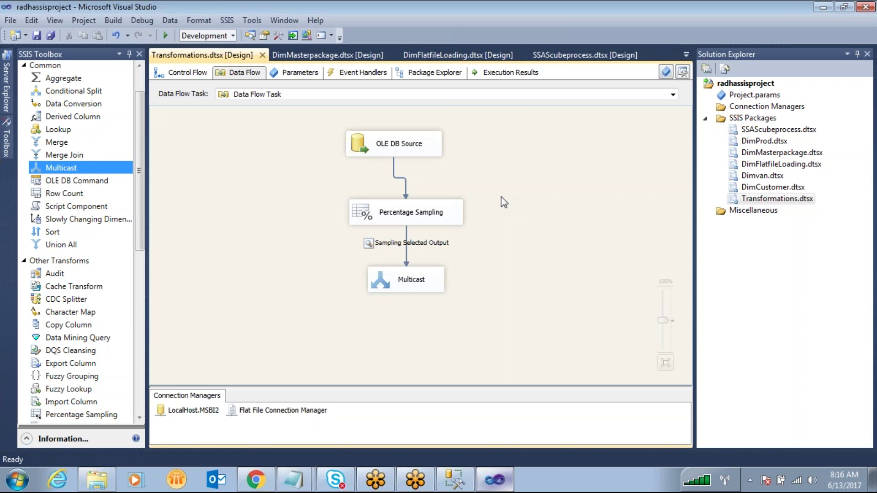
click(600, 50)
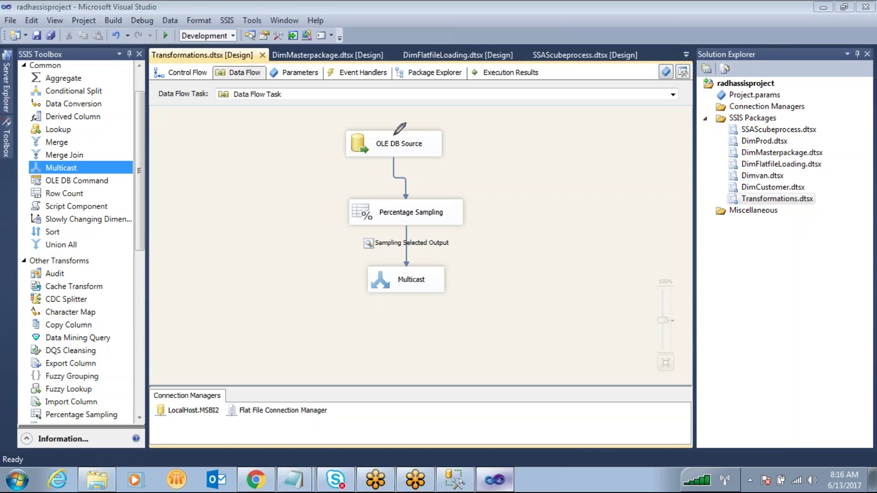
mouse_move(446, 133)
mouse_down()
mouse_move(335, 130)
mouse_move(384, 164)
mouse_move(458, 136)
mouse_move(437, 126)
mouse_up()
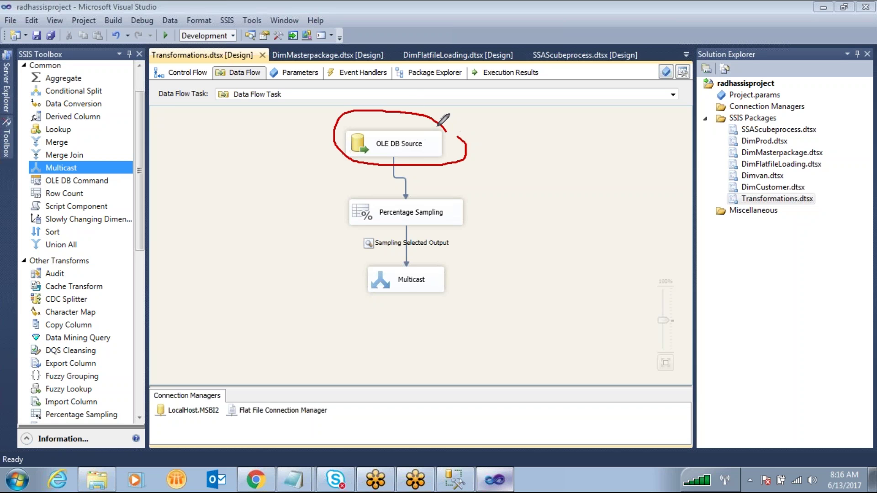
mouse_move(460, 200)
mouse_down()
mouse_move(338, 201)
mouse_move(367, 227)
mouse_move(487, 211)
mouse_move(451, 196)
mouse_up()
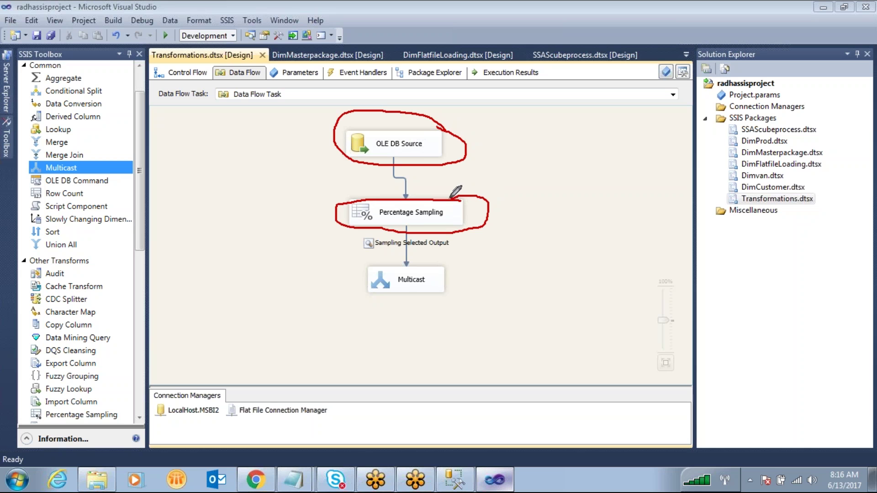
mouse_move(411, 221)
mouse_down()
mouse_move(419, 279)
mouse_move(368, 304)
mouse_move(434, 243)
mouse_up()
drag(368, 240, 312, 264)
drag(433, 242, 292, 271)
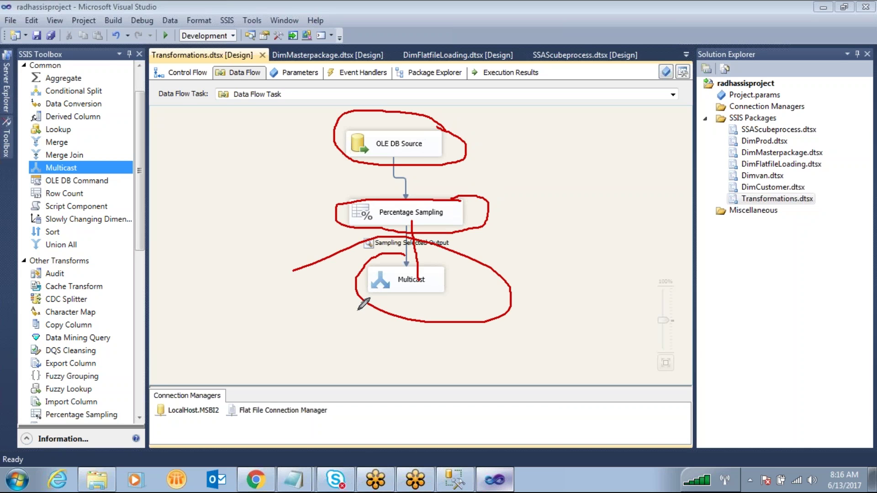
click(680, 46)
click(496, 218)
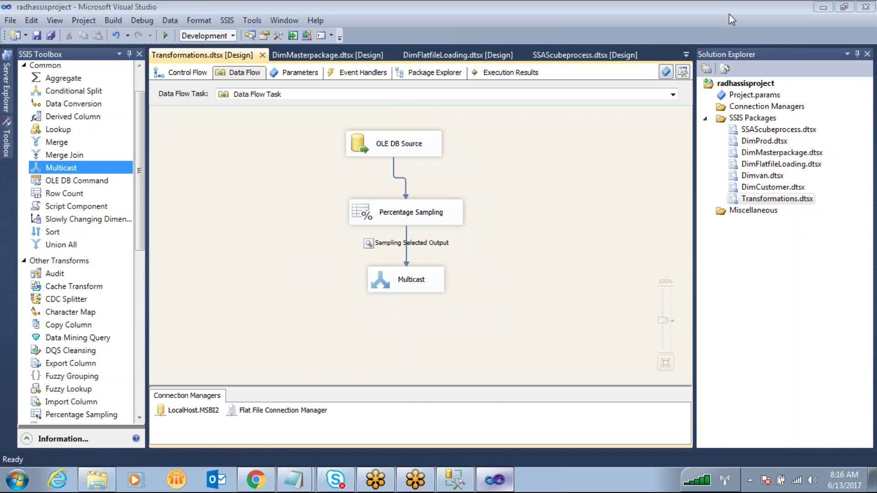
Step: Switch to the Notepad task list and highlight Term Extraction as the transformation to cover
key(alt+Tab)
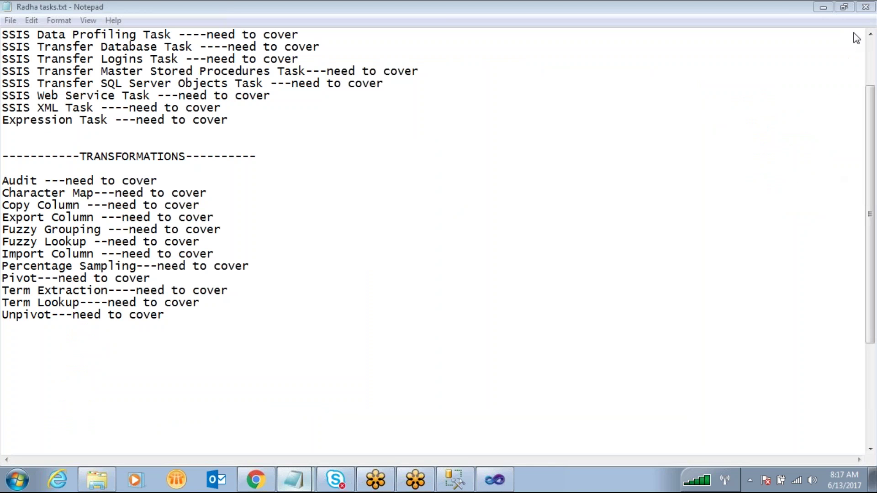
click(201, 303)
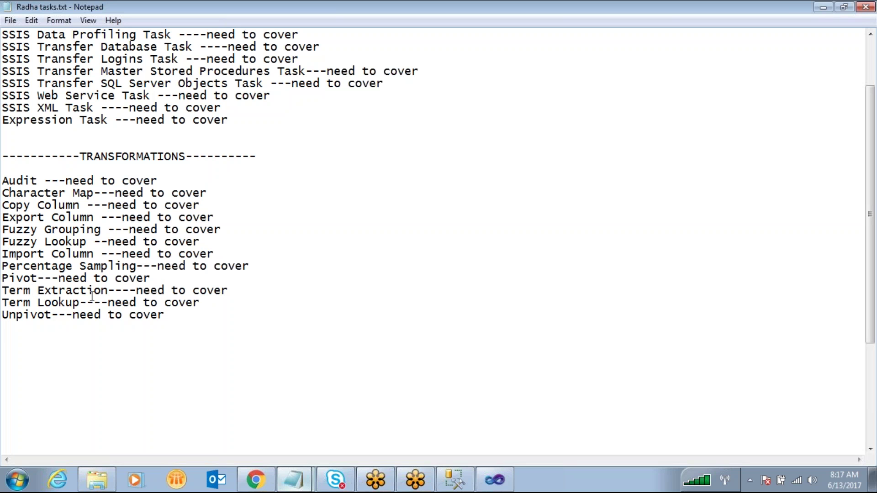
drag(4, 292, 108, 291)
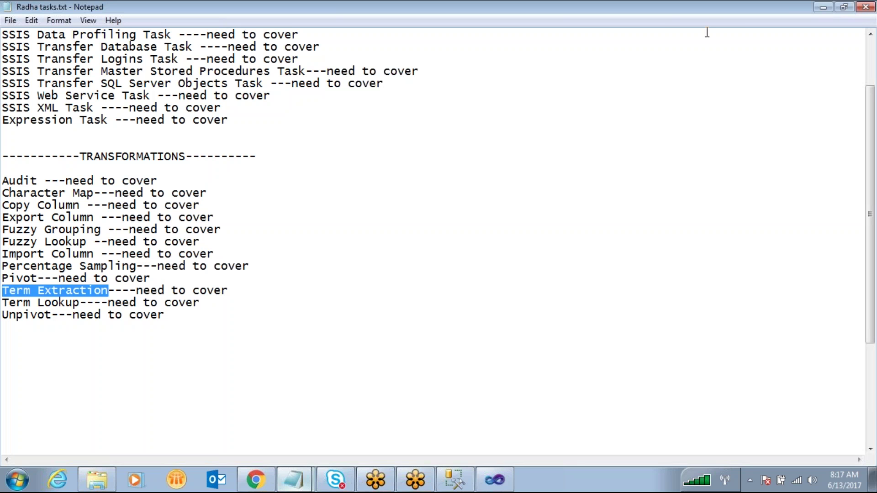
mouse_move(498, 73)
mouse_down()
mouse_move(508, 281)
mouse_move(759, 80)
mouse_move(619, 80)
mouse_up()
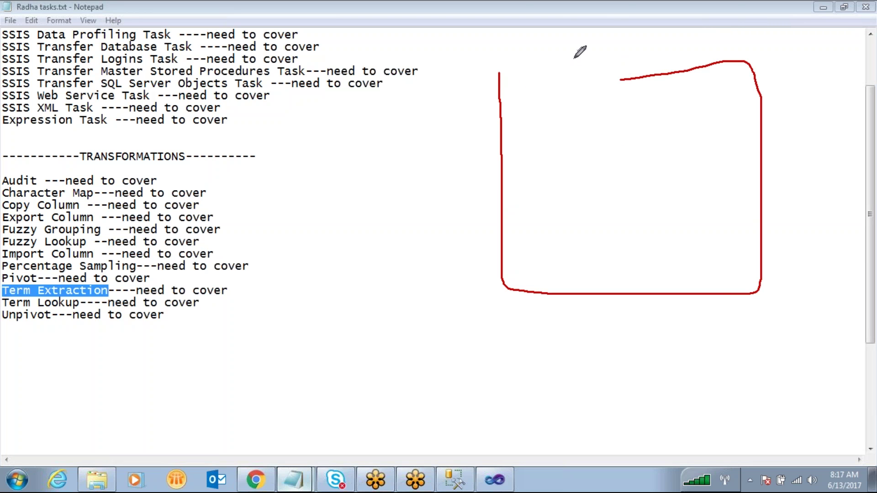
drag(573, 59, 579, 80)
mouse_move(569, 78)
mouse_down()
mouse_move(582, 89)
mouse_move(591, 70)
mouse_up()
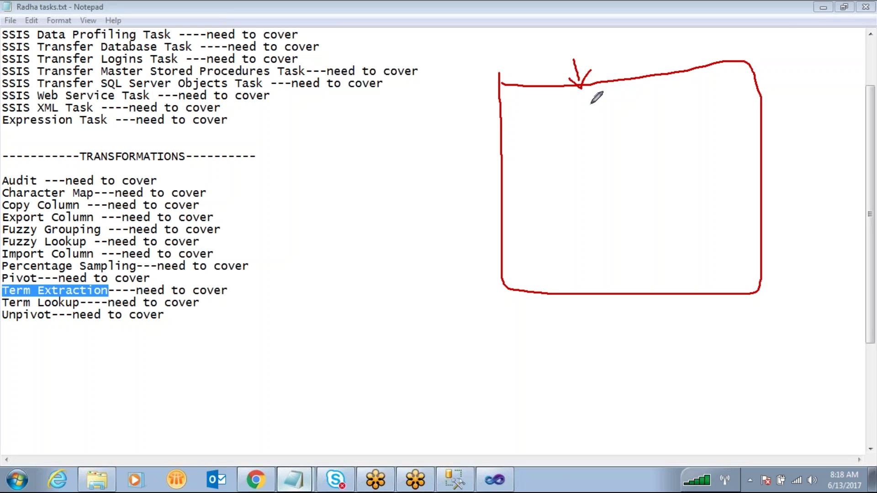
drag(571, 106, 607, 106)
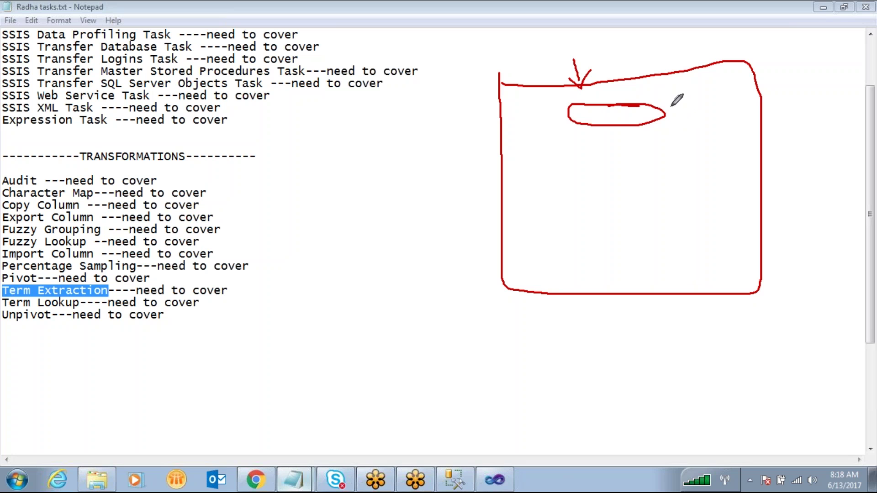
mouse_move(733, 113)
mouse_down()
mouse_move(718, 82)
mouse_move(712, 91)
mouse_move(739, 78)
mouse_up()
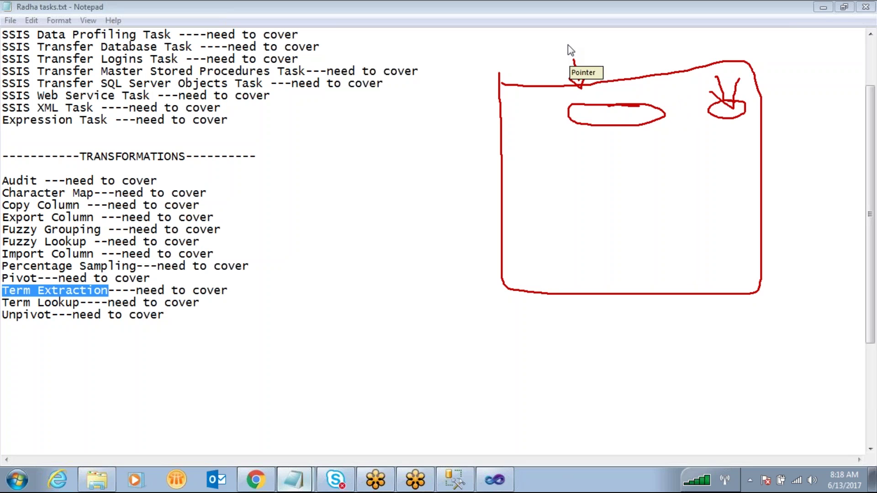
click(680, 42)
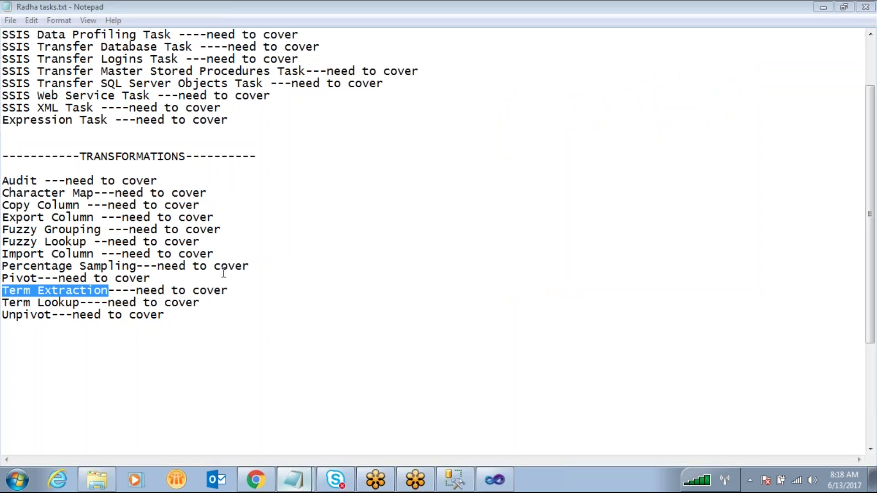
click(132, 288)
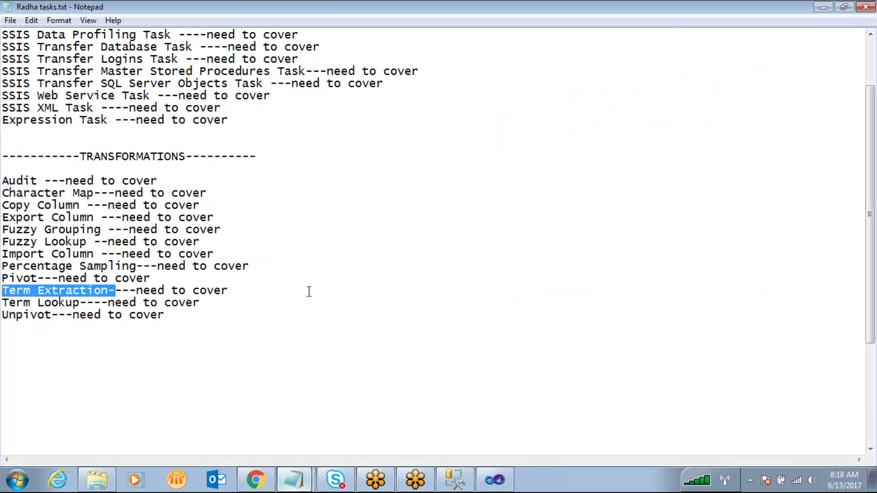
Step: Switch to Visual Studio and open the Term data flow in the SSAScubeprocess.dtsx package
click(494, 479)
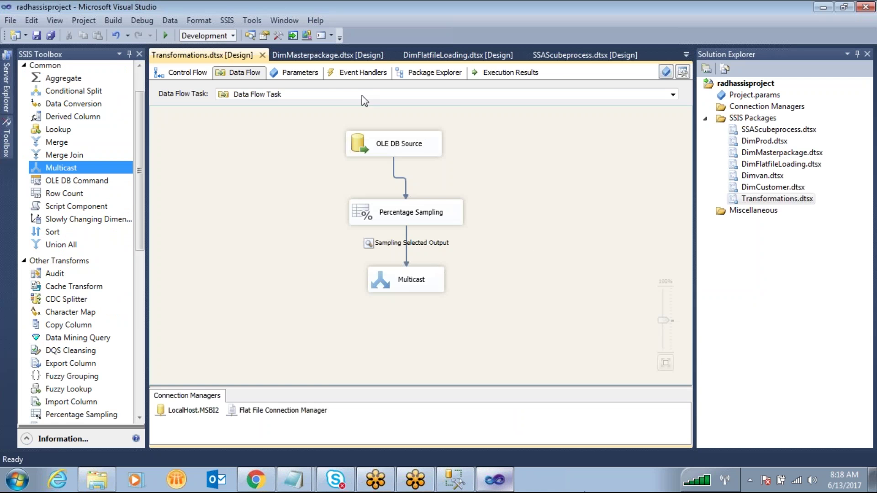
click(569, 55)
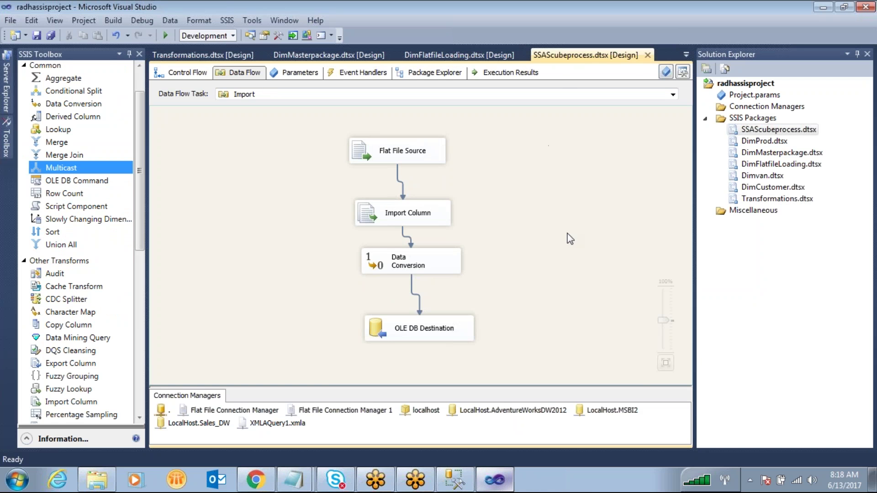
click(159, 71)
click(420, 284)
click(366, 250)
drag(383, 242, 434, 242)
double_click(335, 242)
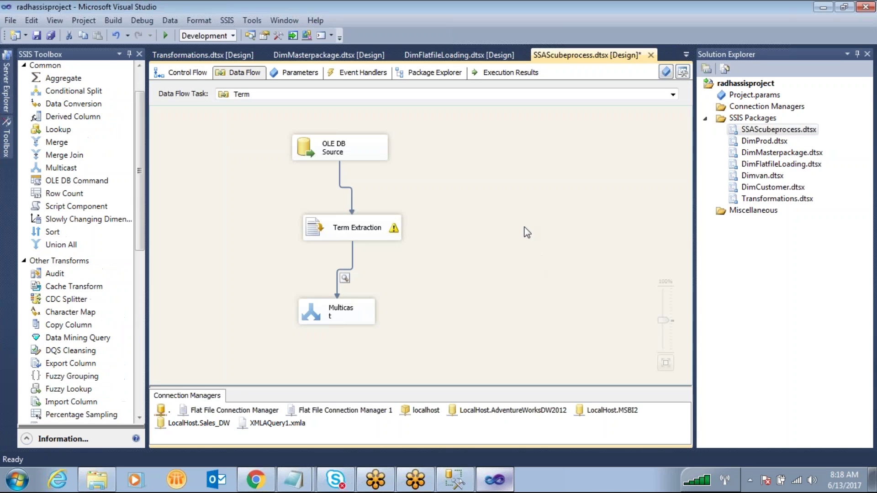
Step: Preview the DimGeography rows from the OLE DB Source, widening StateProvinceName to examine its values
double_click(305, 148)
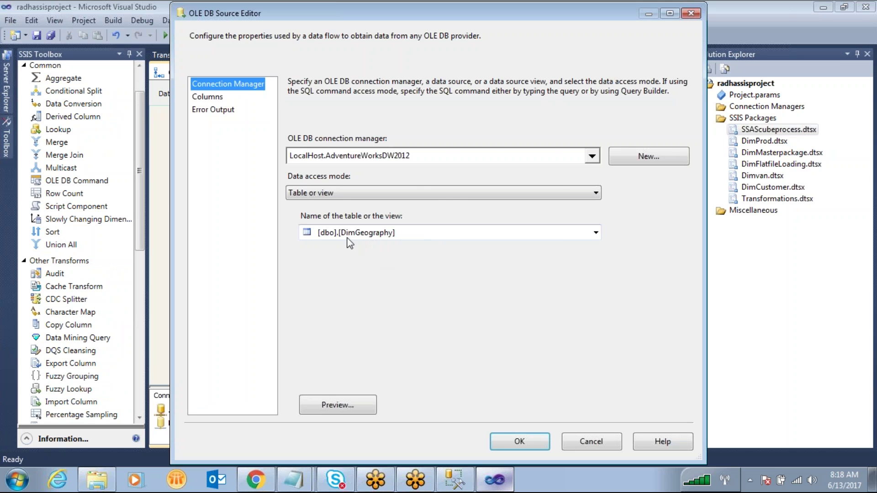
click(336, 404)
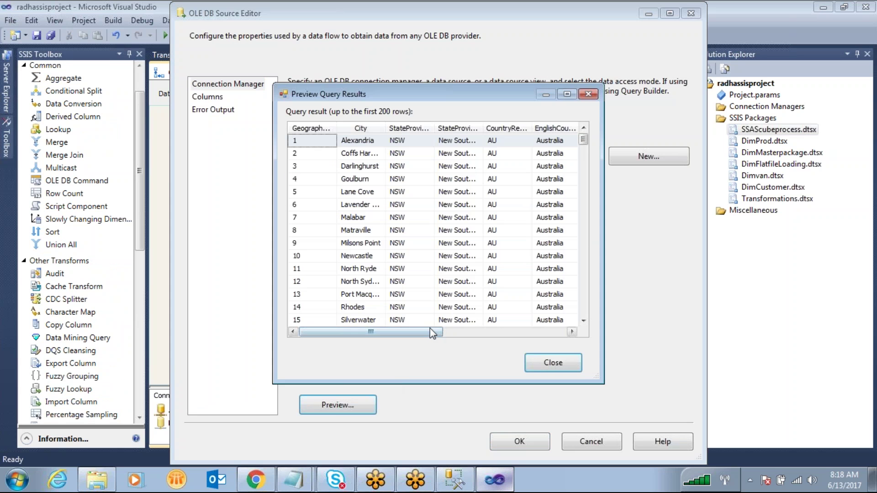
click(566, 94)
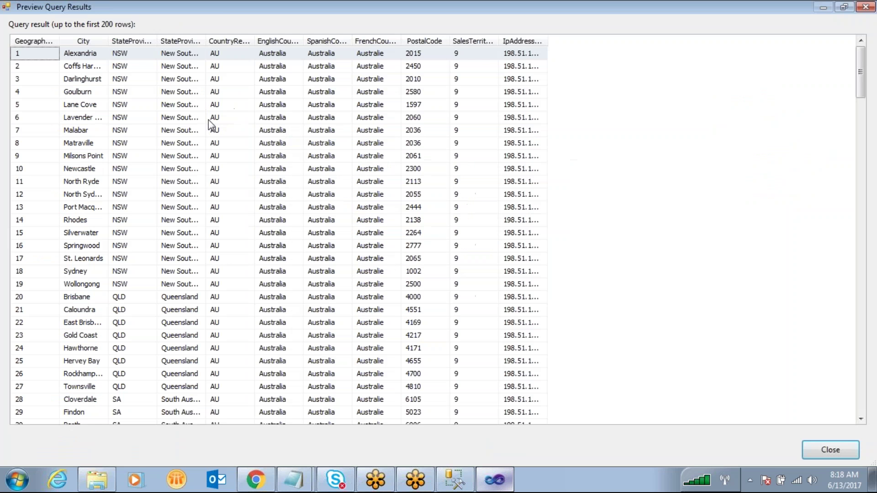
drag(204, 41, 327, 56)
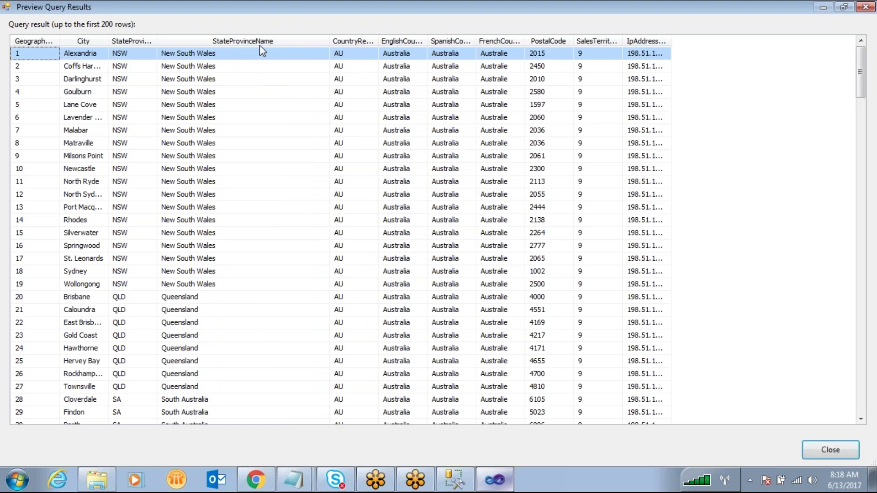
click(289, 225)
scroll(289, 226, down, 20)
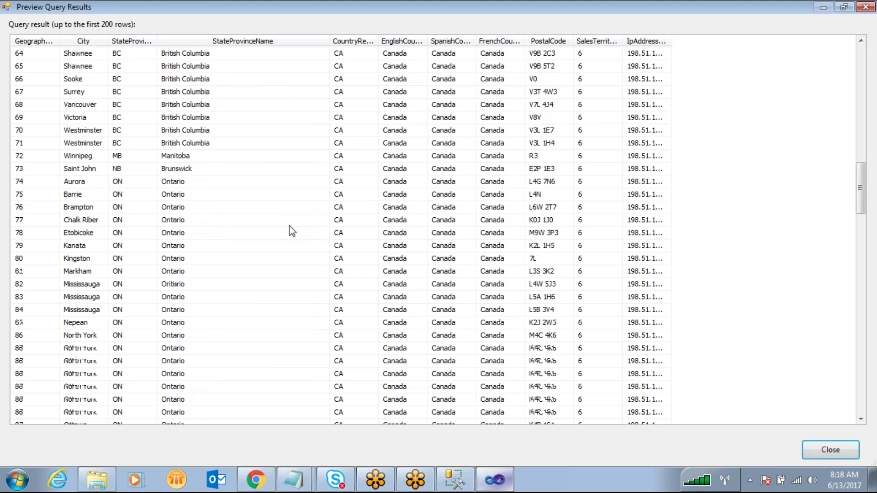
scroll(289, 226, down, 10)
click(164, 119)
drag(185, 132, 195, 197)
click(831, 450)
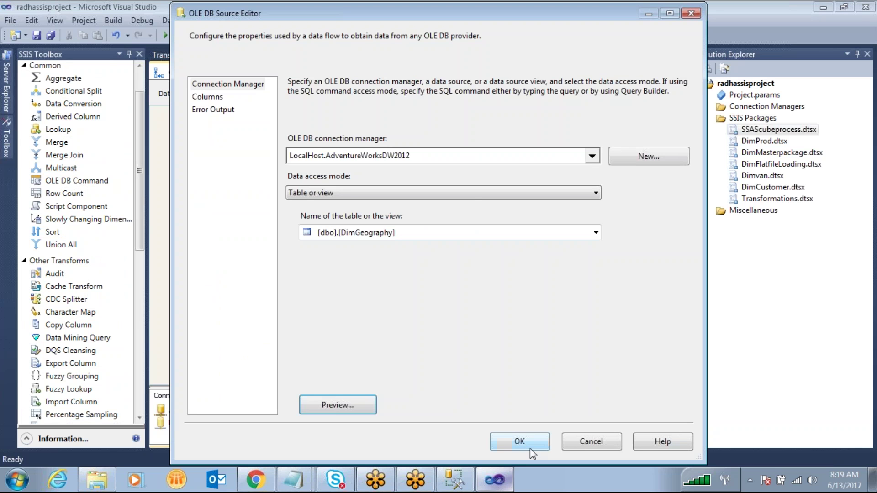
Step: Check which columns the OLE DB Source outputs and close its editor
click(209, 97)
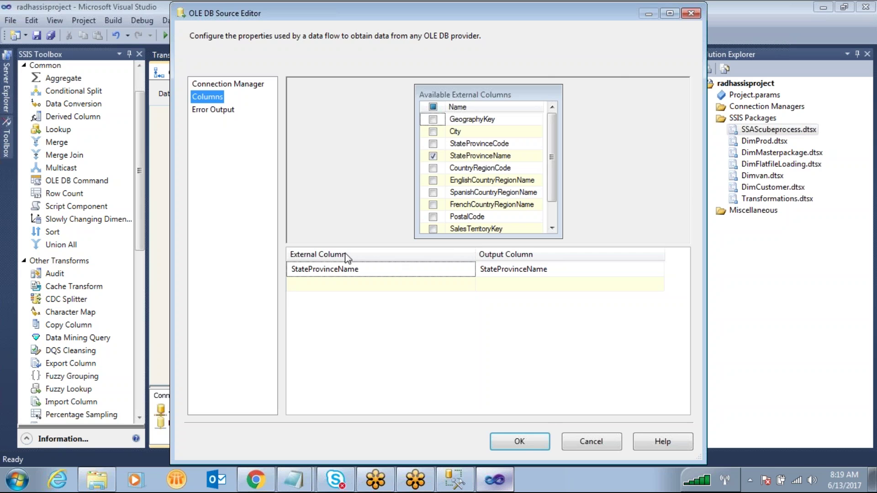
click(521, 442)
click(462, 190)
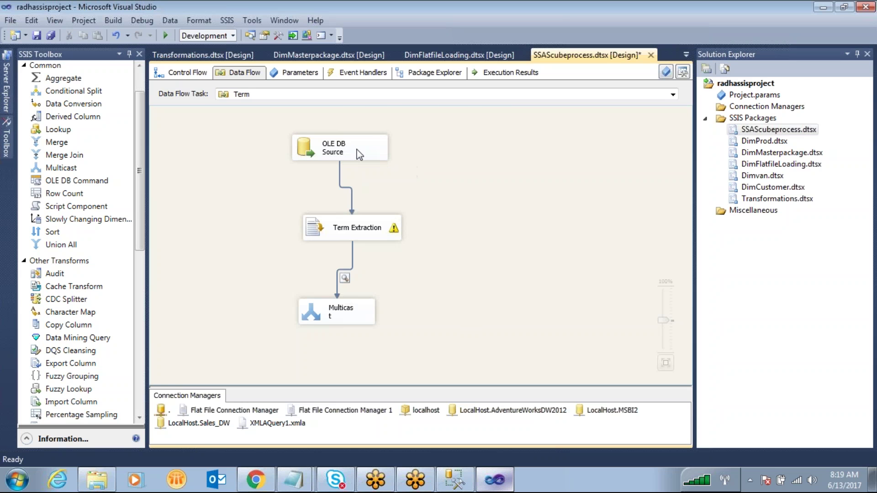
Step: Open the Term Extraction editor and examine its StateProvinceName input column and the Term and Score output column names
click(322, 231)
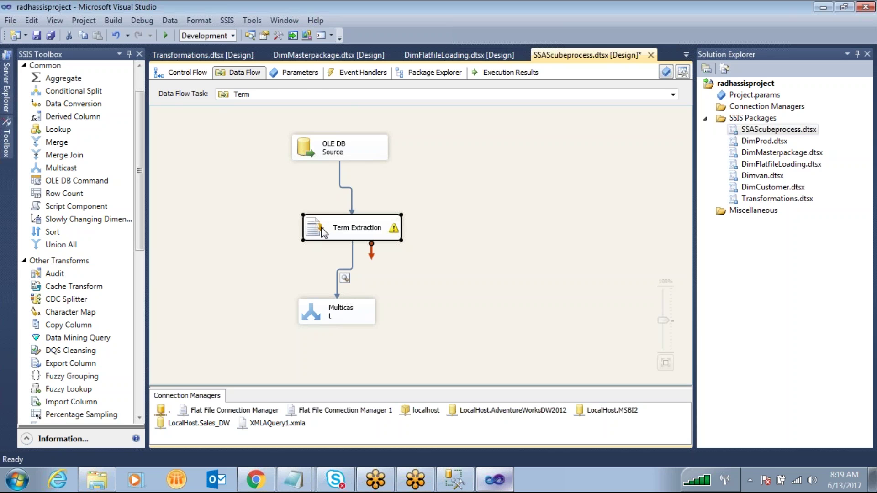
double_click(323, 231)
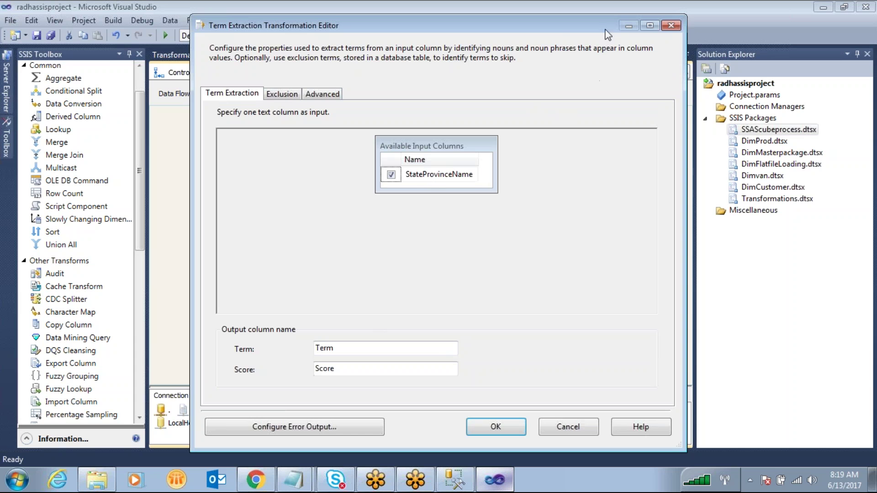
key(ctrl+2)
mouse_move(479, 168)
mouse_down()
mouse_move(386, 173)
mouse_move(475, 205)
mouse_move(473, 172)
mouse_up()
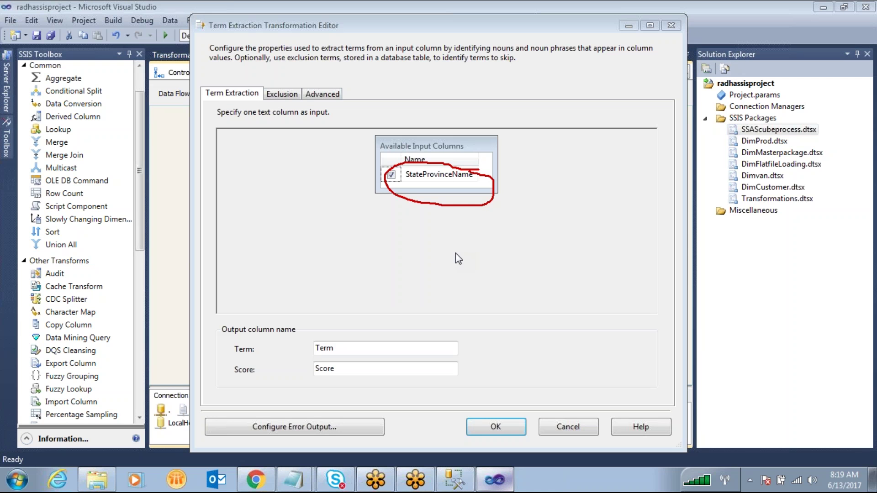
click(592, 42)
mouse_move(632, 178)
mouse_down()
mouse_move(590, 179)
mouse_move(628, 191)
mouse_move(632, 180)
mouse_up()
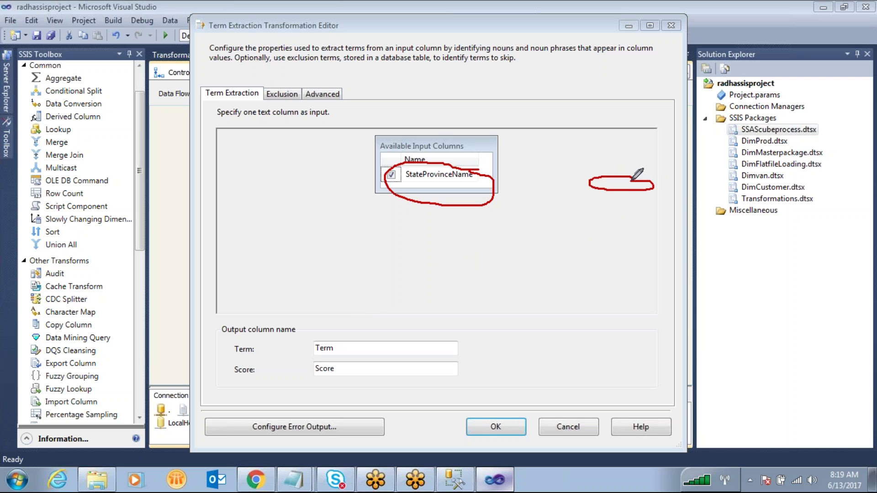
mouse_move(612, 210)
mouse_down()
mouse_move(640, 228)
mouse_move(632, 209)
mouse_up()
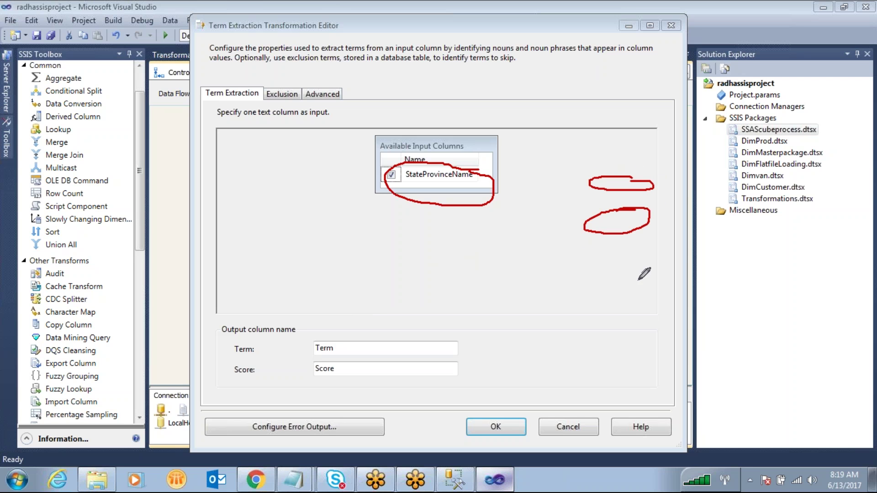
drag(596, 260, 597, 259)
drag(593, 305, 594, 304)
drag(649, 181, 686, 181)
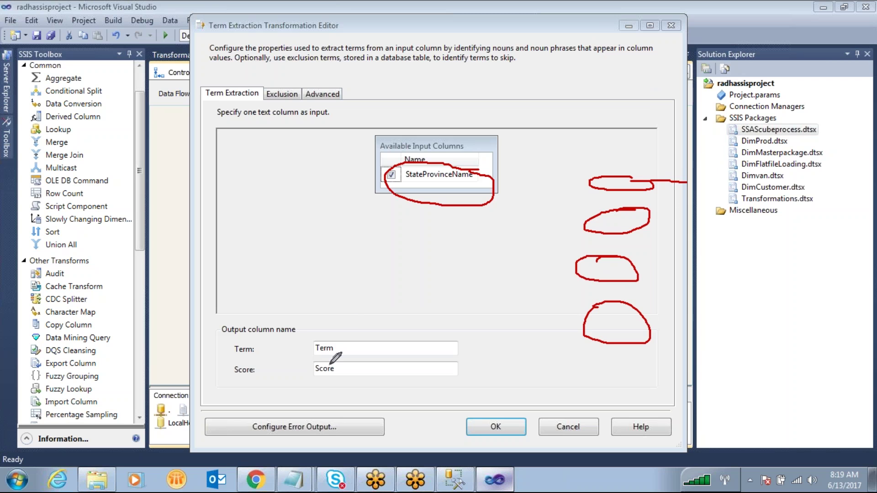
mouse_move(309, 371)
mouse_down()
mouse_move(342, 365)
mouse_move(310, 365)
mouse_up()
mouse_move(341, 337)
mouse_down()
mouse_move(319, 338)
mouse_move(344, 333)
mouse_up()
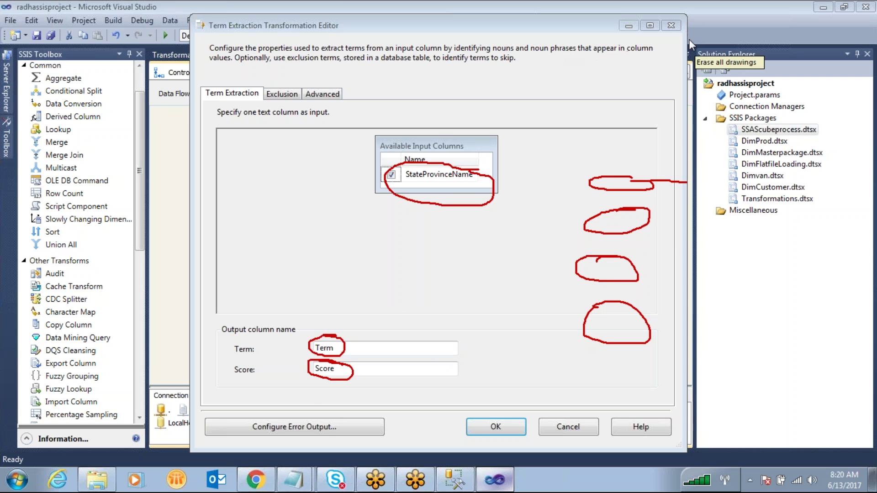
drag(340, 369, 314, 370)
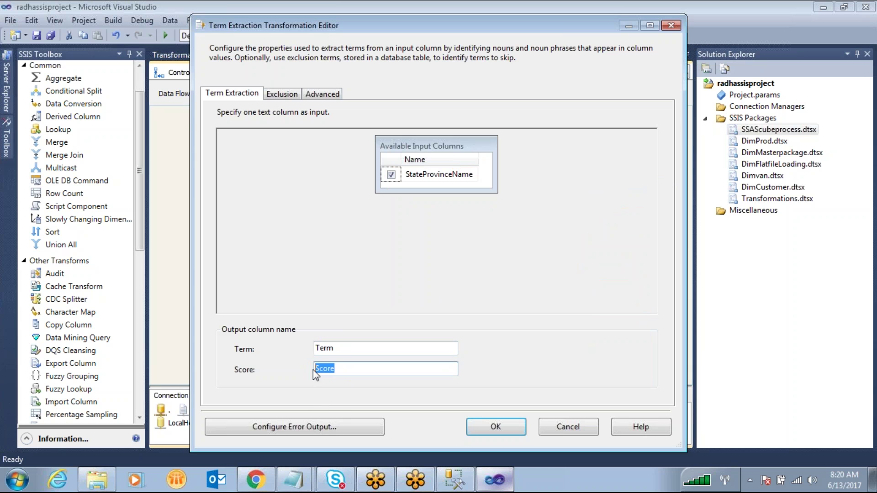
click(343, 349)
Step: Turn on the use of exclusion terms for the Term Extraction transformation
click(284, 93)
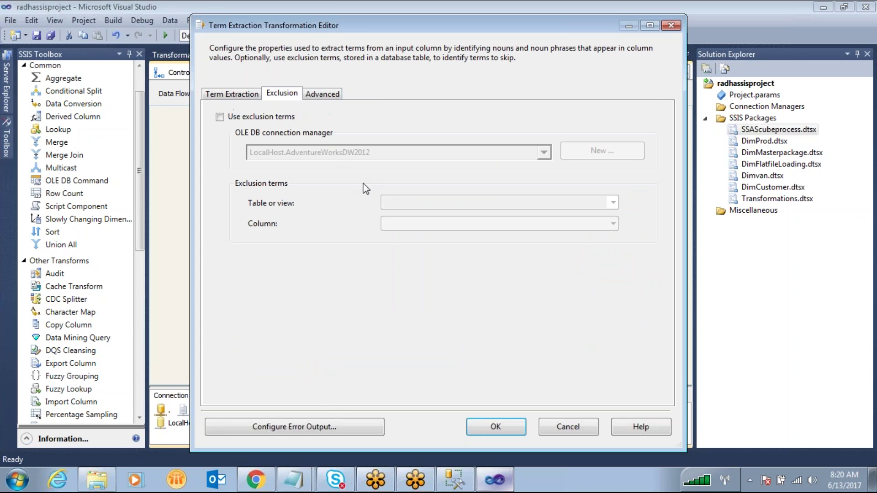
click(220, 117)
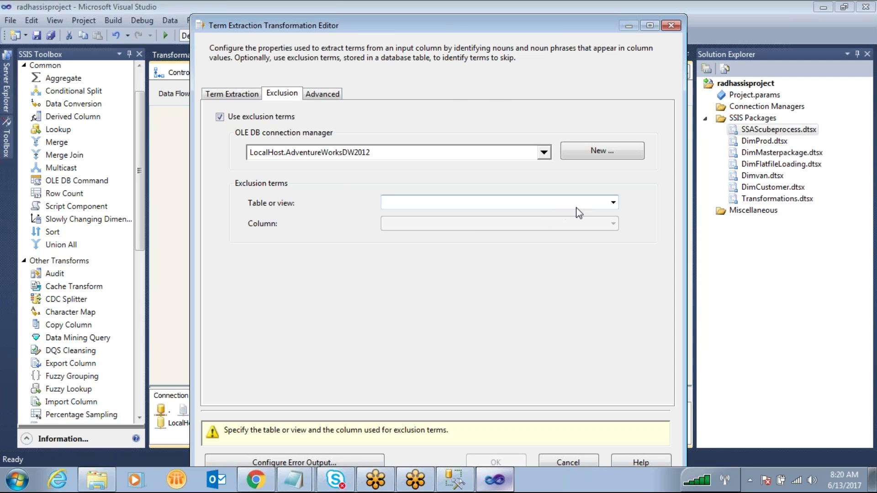
Step: Switch to SQL Server Management Studio and set the query's database to AdventureWorksDW2012
click(454, 484)
click(141, 51)
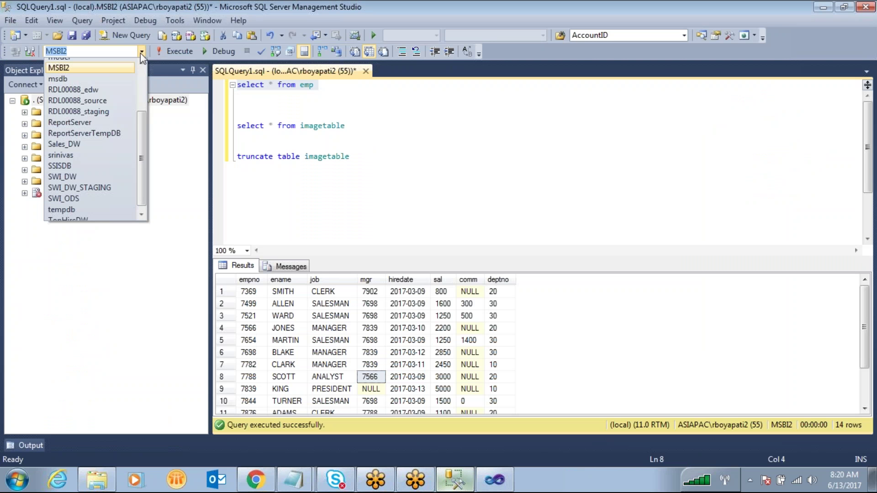
scroll(140, 87, up, 2)
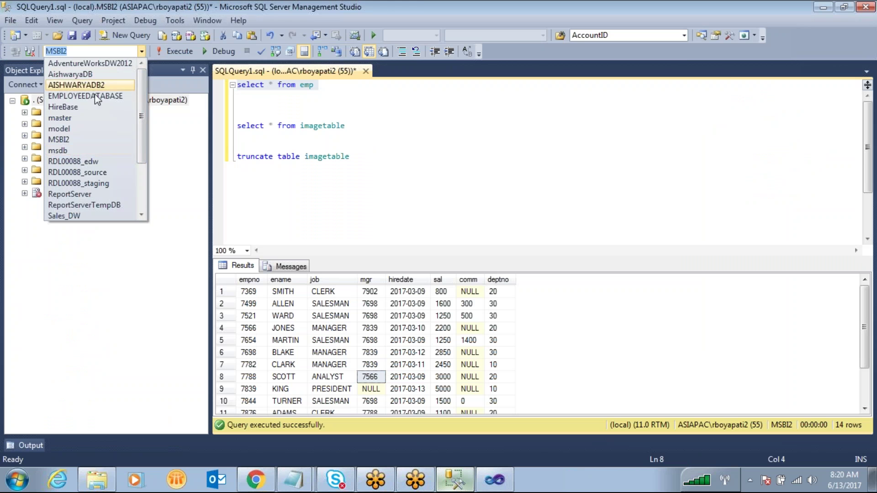
click(105, 66)
Step: Return to Visual Studio, discard the Term Extraction changes and check which table the OLE DB Source reads
click(494, 479)
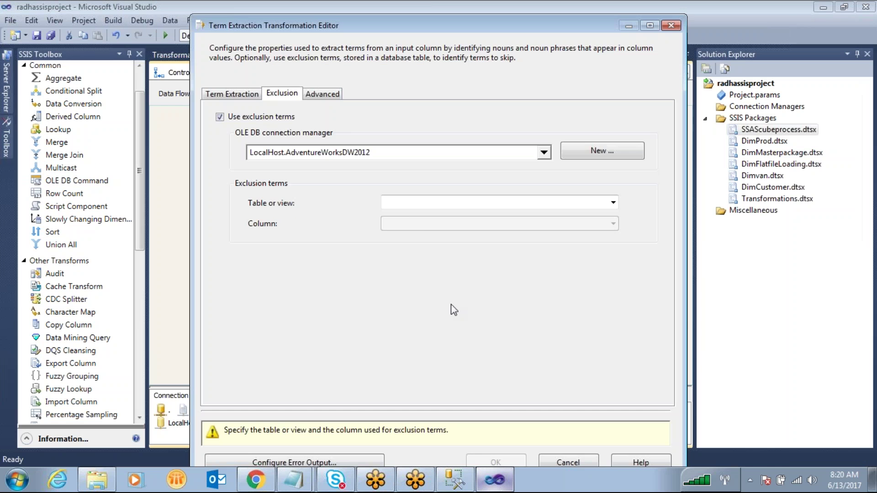
click(247, 94)
click(586, 463)
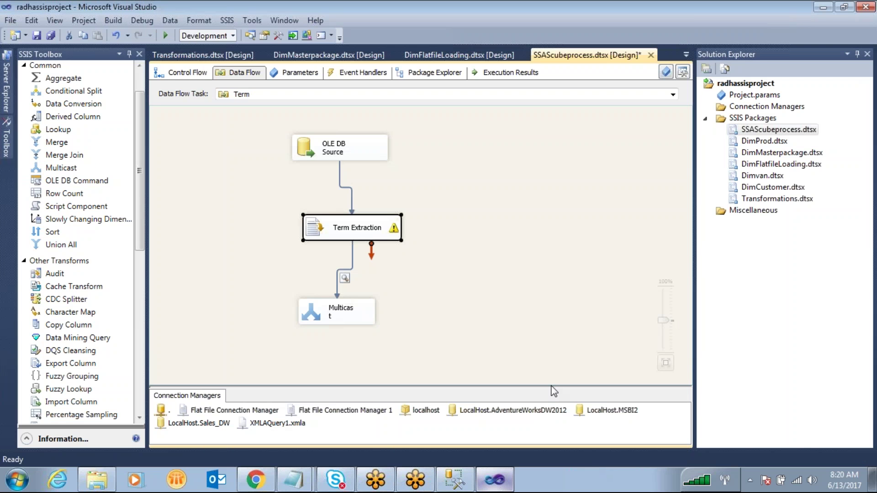
click(321, 152)
double_click(320, 151)
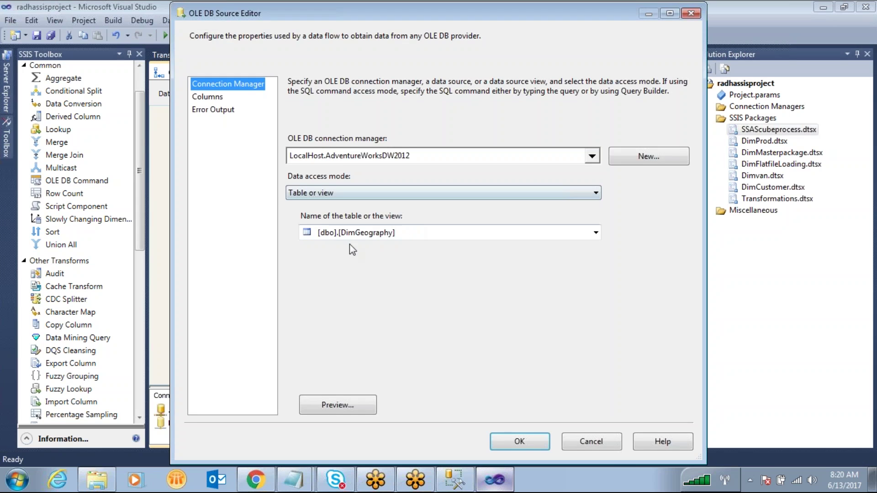
click(610, 443)
Step: In SQL Server Management Studio, replace the emp query with "select * from DimGeography" and run it
click(454, 480)
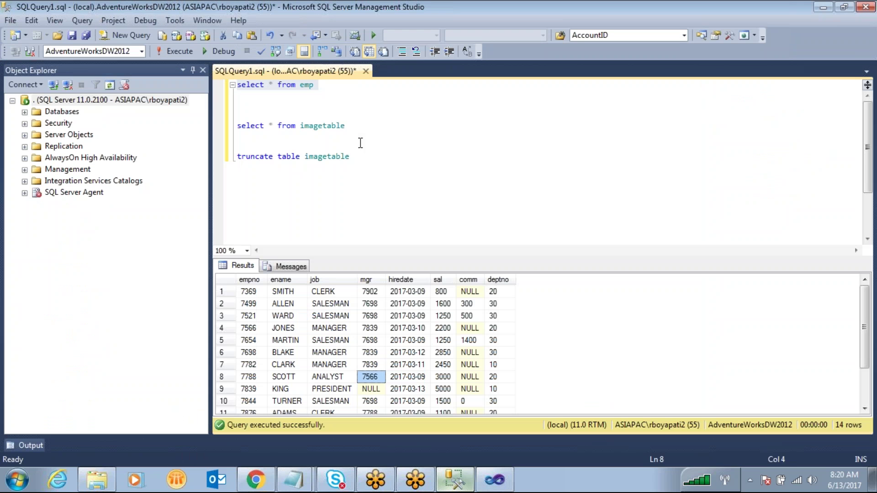
drag(335, 91, 211, 80)
text(s)
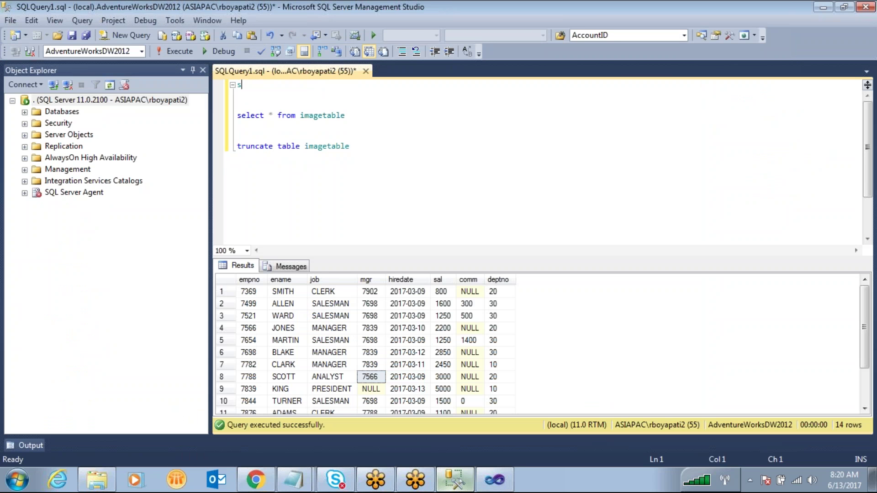
text(elect * from dimgeo)
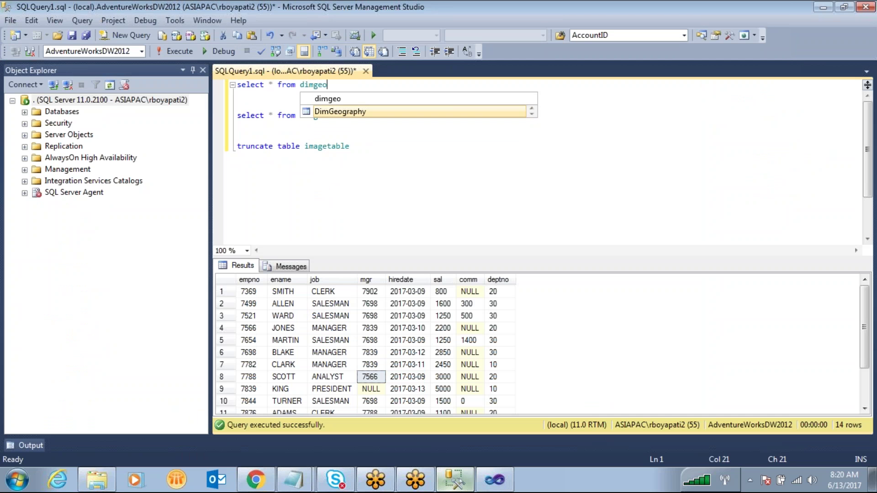
key(Tab)
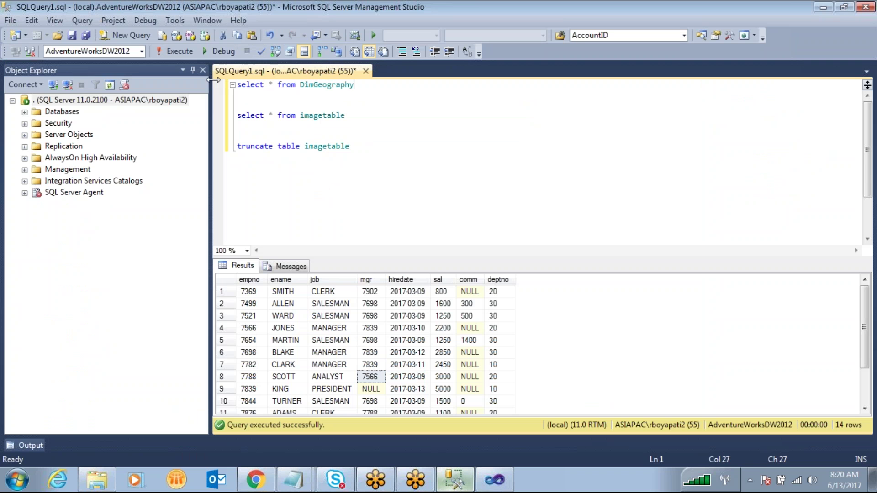
key(shift+Home)
key(F5)
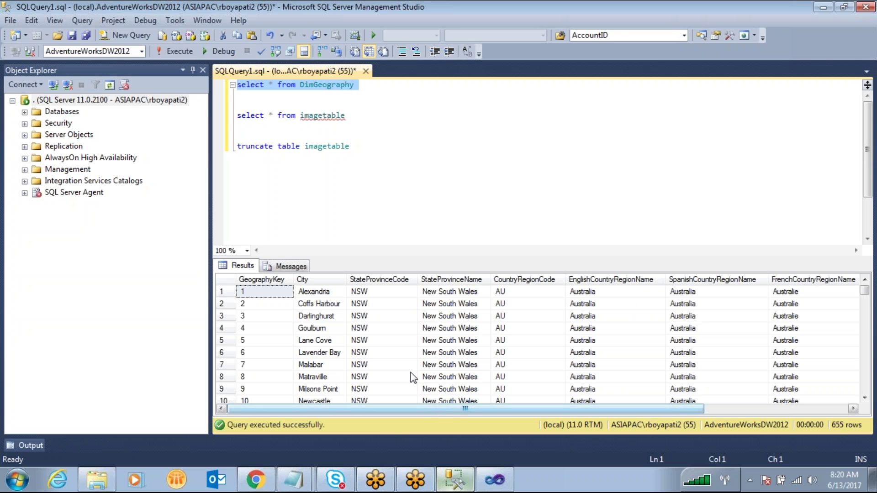
Step: Select the StateProvinceCode values down the DimGeography results to examine how they repeat
drag(391, 295, 392, 316)
drag(392, 376, 391, 431)
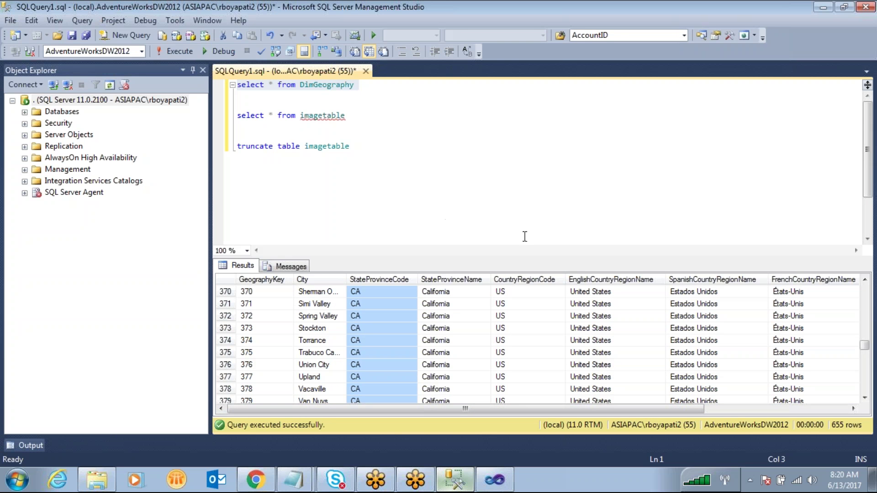
Step: Change the DimGeography query to "select distinct StateProvinceCode from DimGeography" and run it
drag(864, 346, 867, 288)
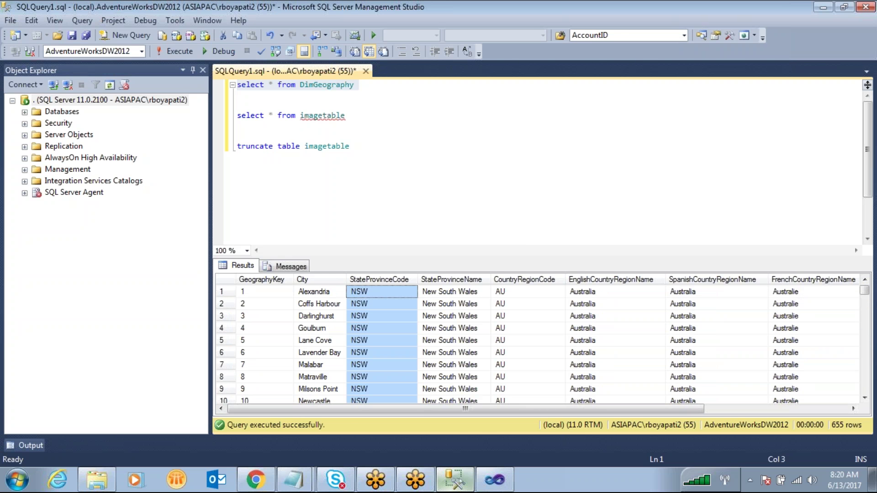
click(371, 316)
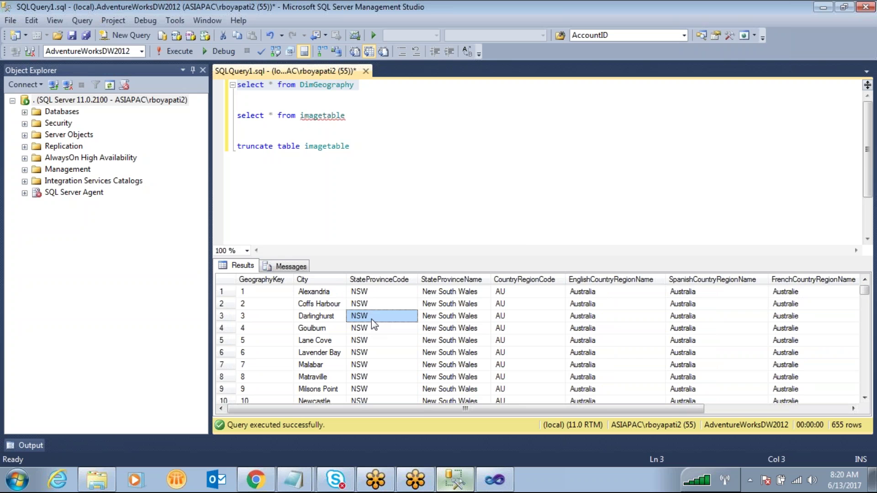
click(269, 83)
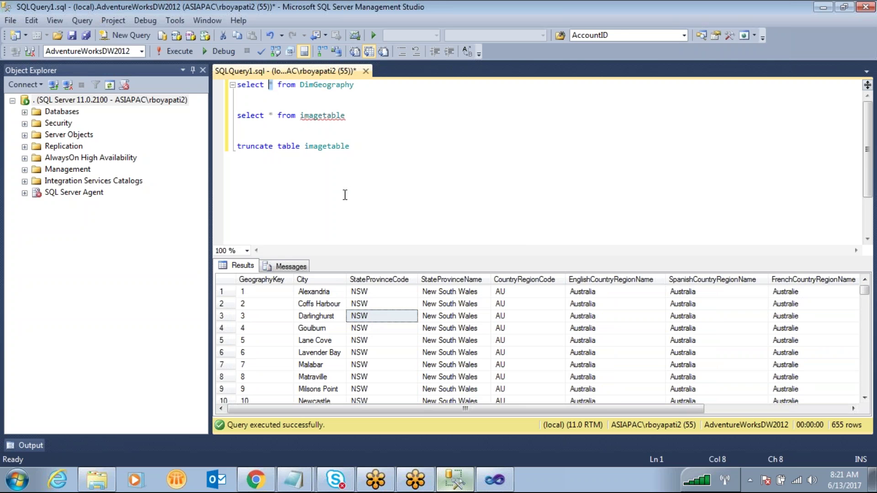
text(di)
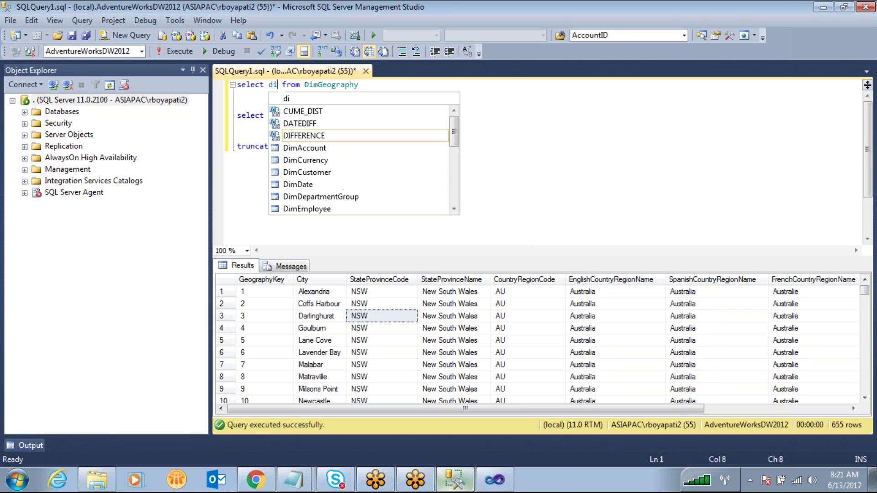
text(sti)
text(nct )
text(state)
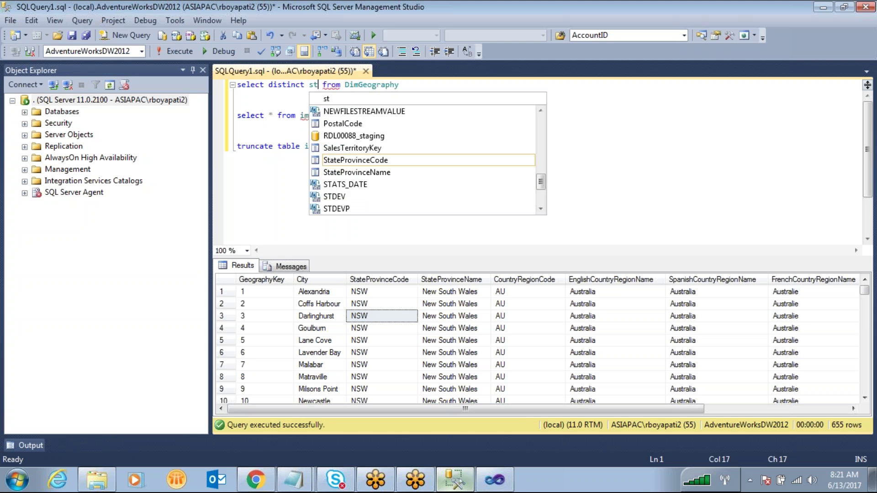
text(provi)
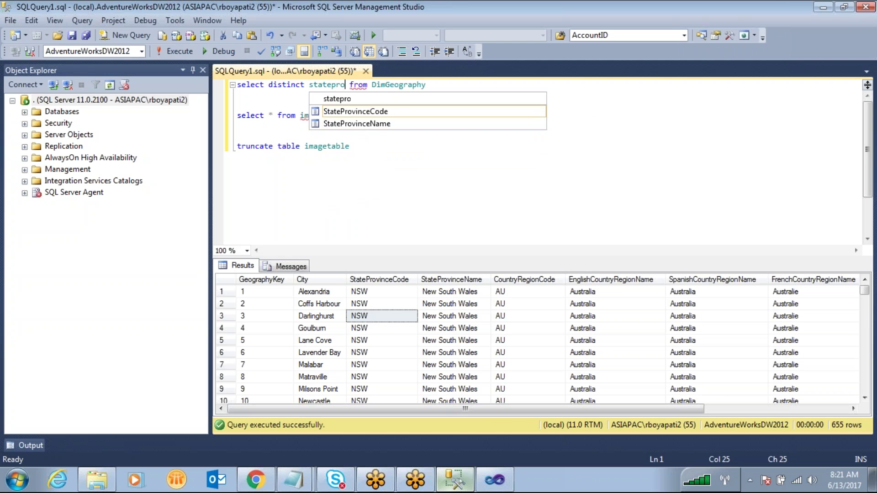
text(ncec)
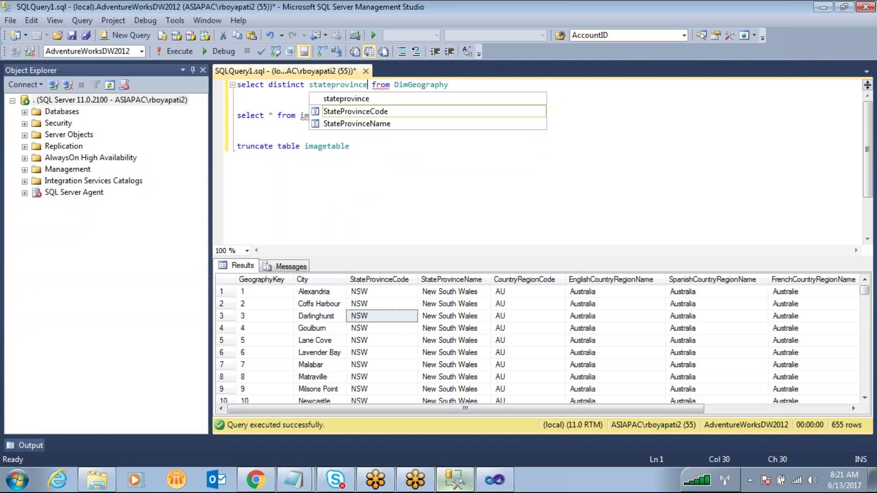
text(ode)
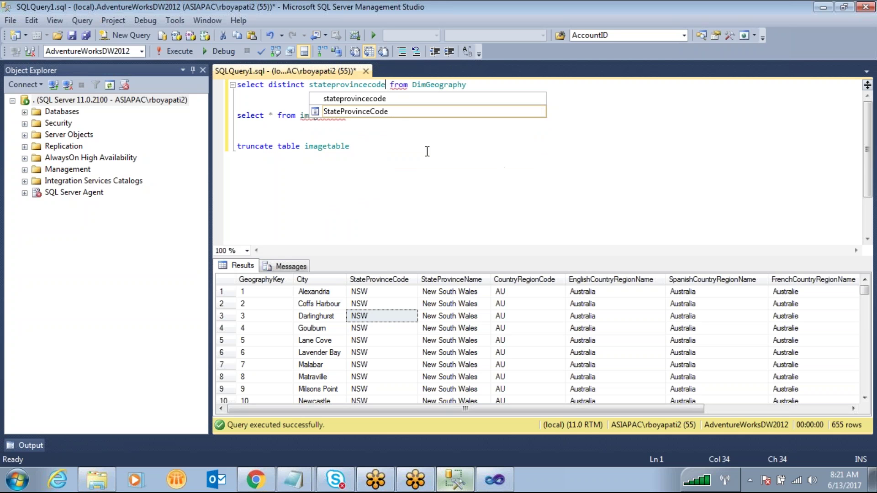
double_click(395, 116)
drag(465, 84, 205, 82)
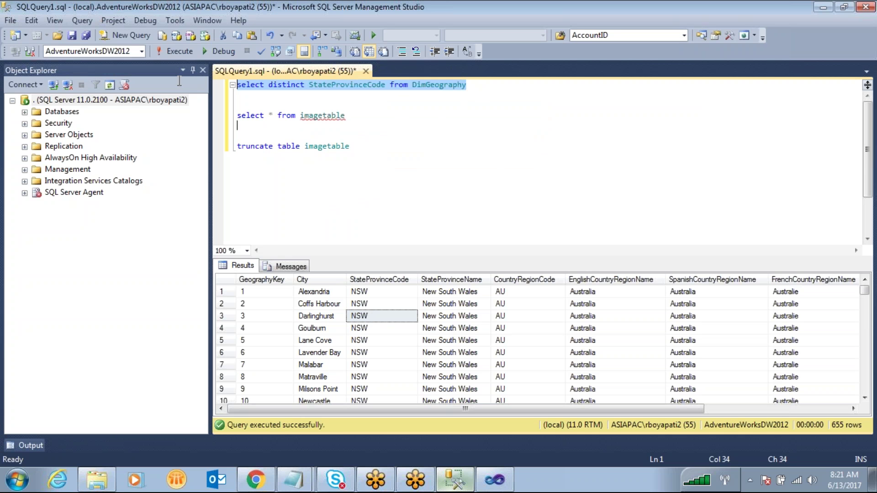
key(F5)
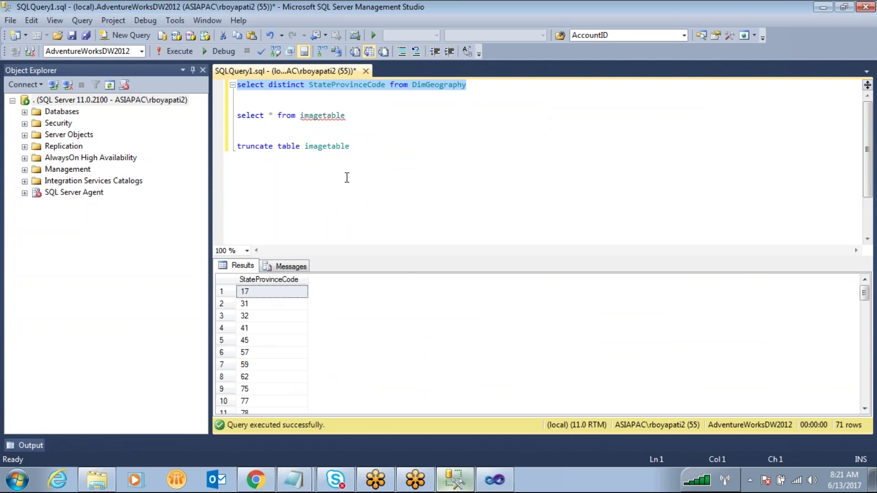
Step: Replace StateProvinceCode with * in the distinct query, run it and review the StateProvinceCode values to the last row
click(374, 146)
double_click(324, 86)
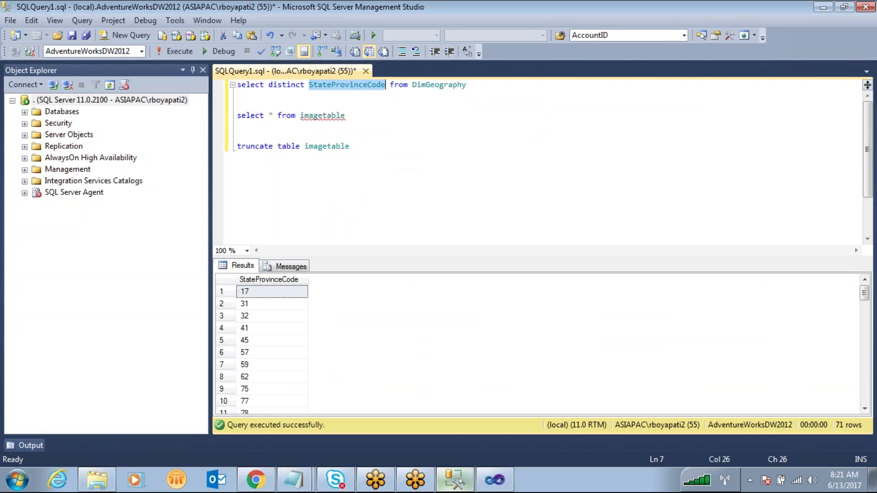
text(*)
drag(400, 85, 110, 85)
key(F5)
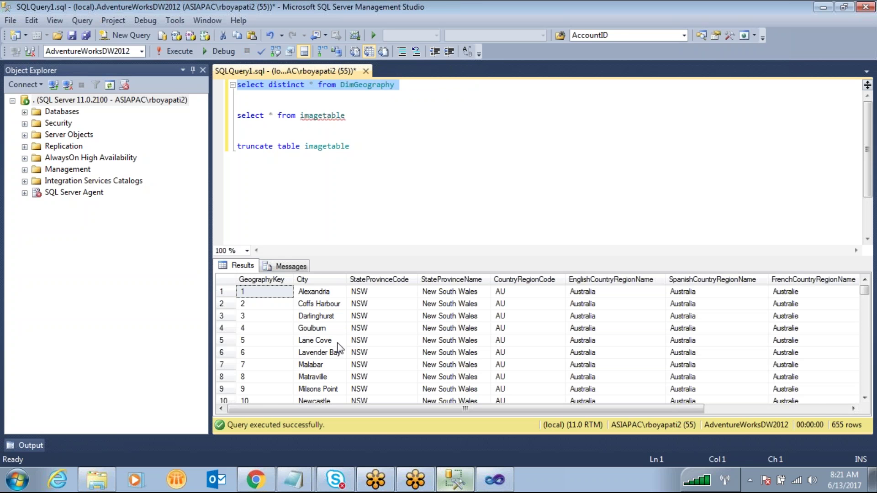
drag(386, 292, 387, 363)
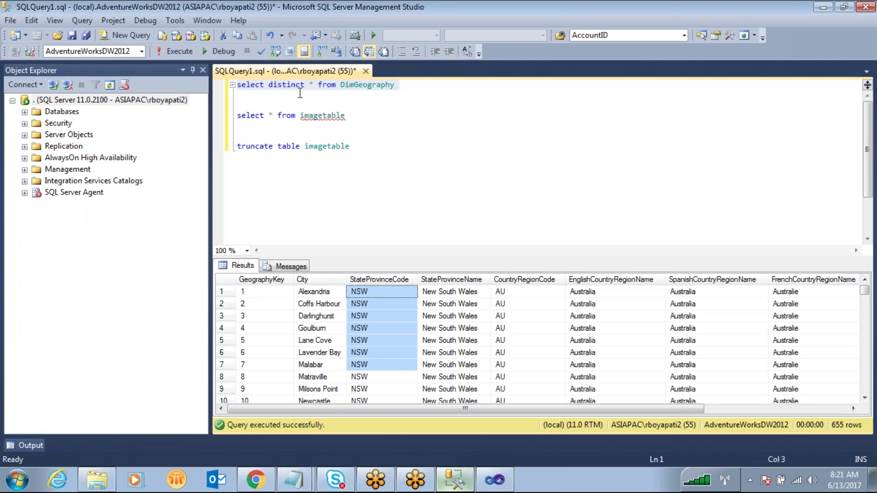
drag(864, 290, 873, 392)
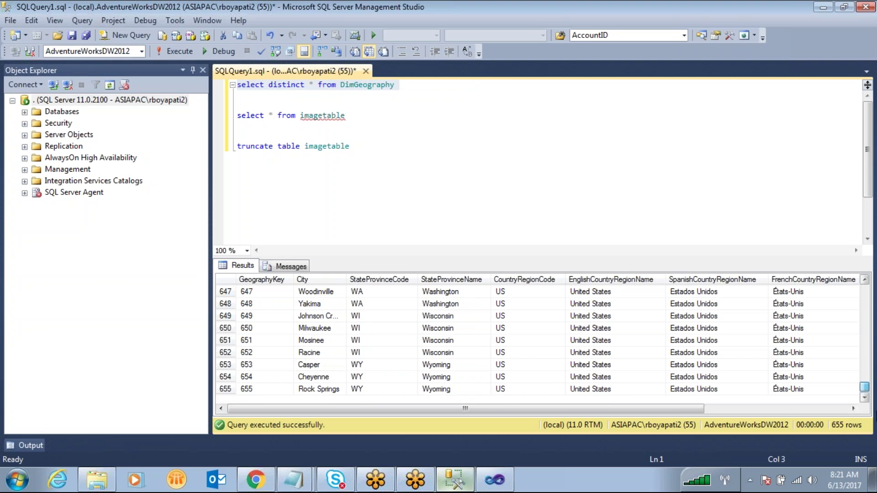
Step: Switch to Visual Studio, check which input column Term Extraction uses and close its editor without changes
click(500, 479)
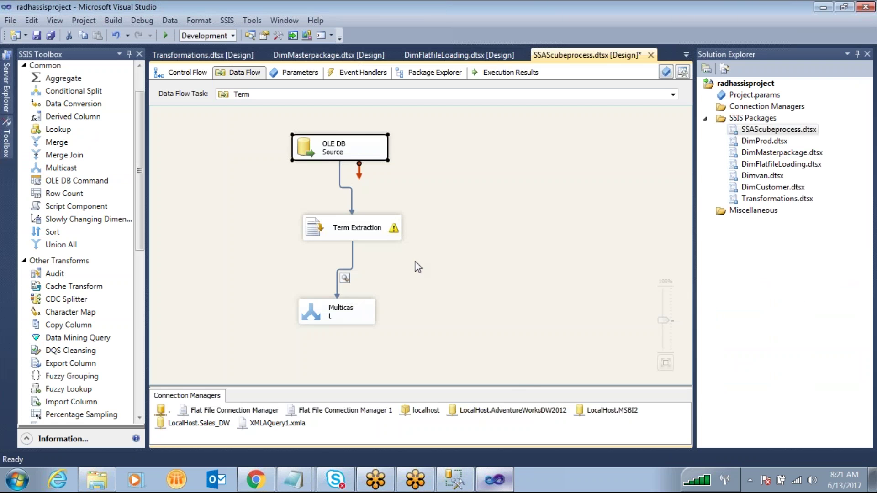
double_click(319, 234)
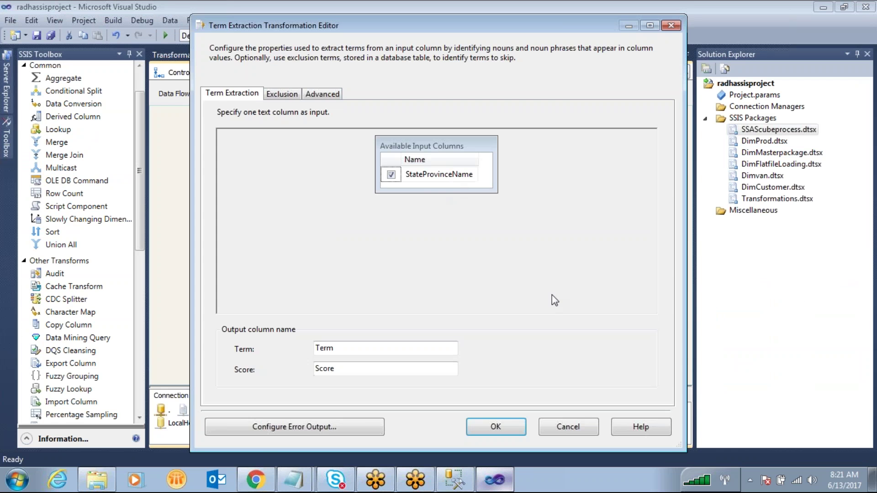
click(568, 425)
Step: In SQL Server Management Studio, run "select distinct StateProvinceName from DimGeography" and select the last names, Victoria to Yveline
click(455, 480)
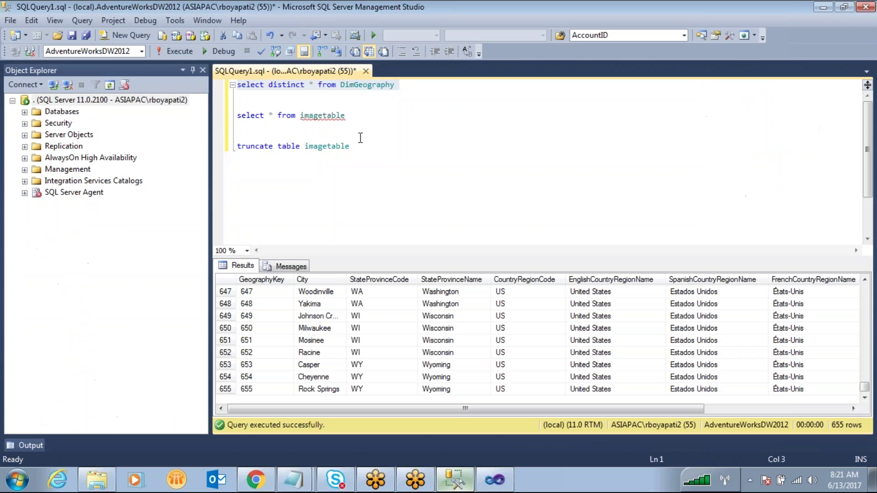
click(311, 93)
key(Delete)
text(statepr)
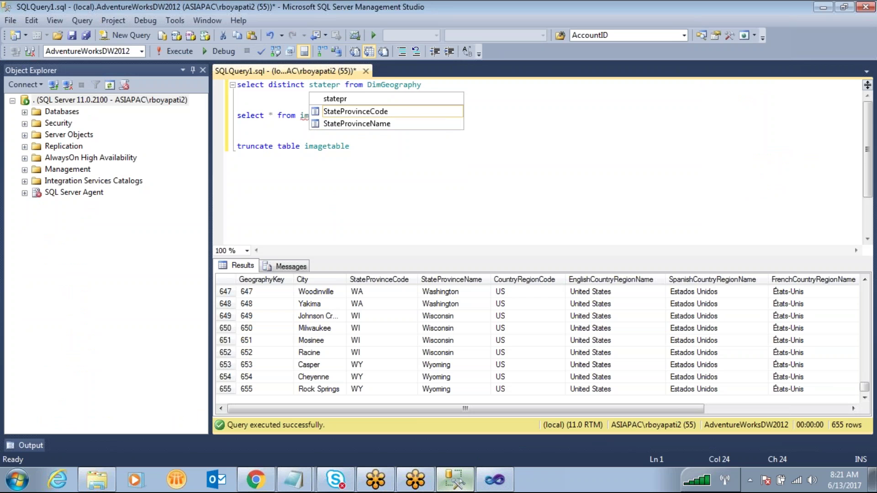
key(Down)
key(Return)
key(Down)
key(F5)
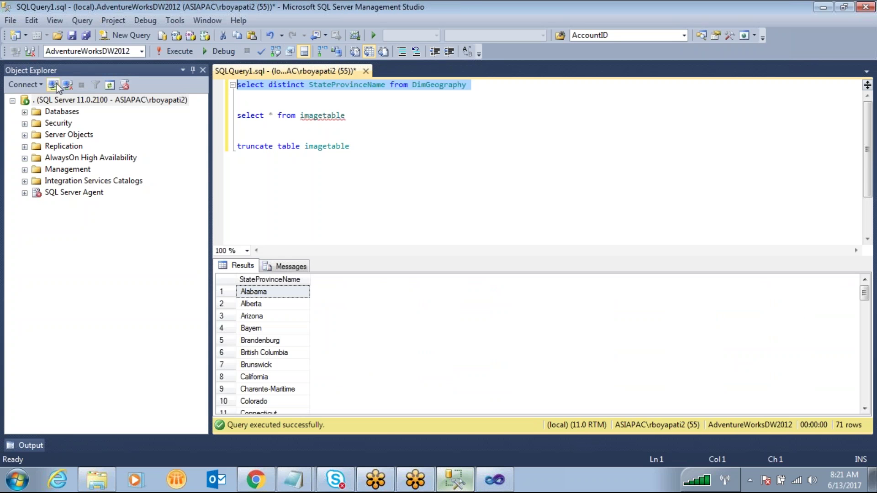
scroll(271, 334, down, 7)
scroll(271, 335, down, 13)
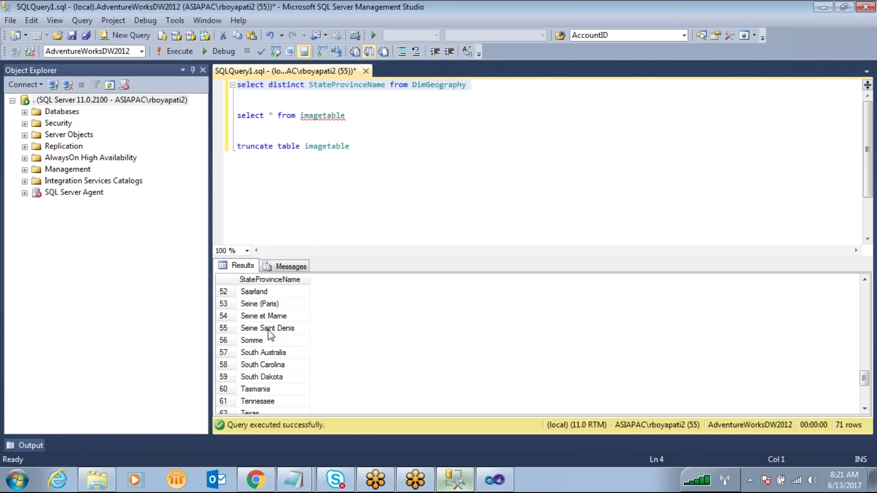
drag(263, 402, 256, 340)
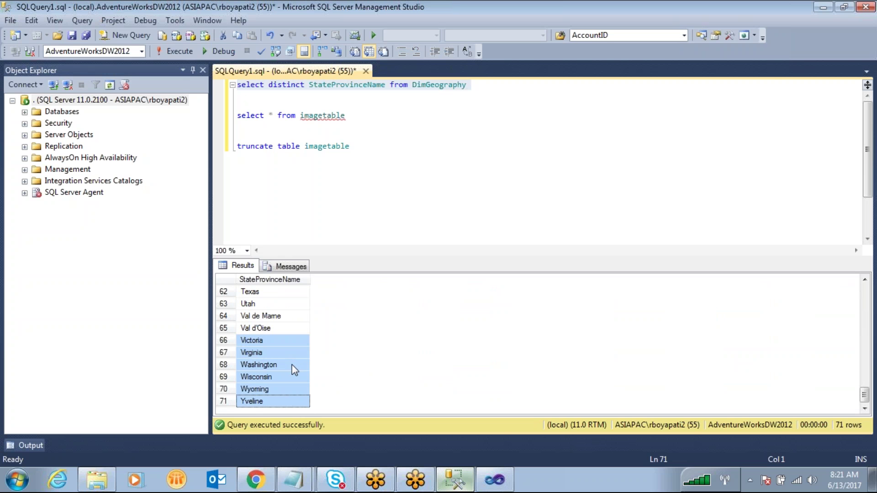
Step: In Visual Studio, enable exclusion terms for Term Extraction, using the AdventureWorksDWBuildVersion table and its DBVersion column
click(495, 480)
double_click(318, 229)
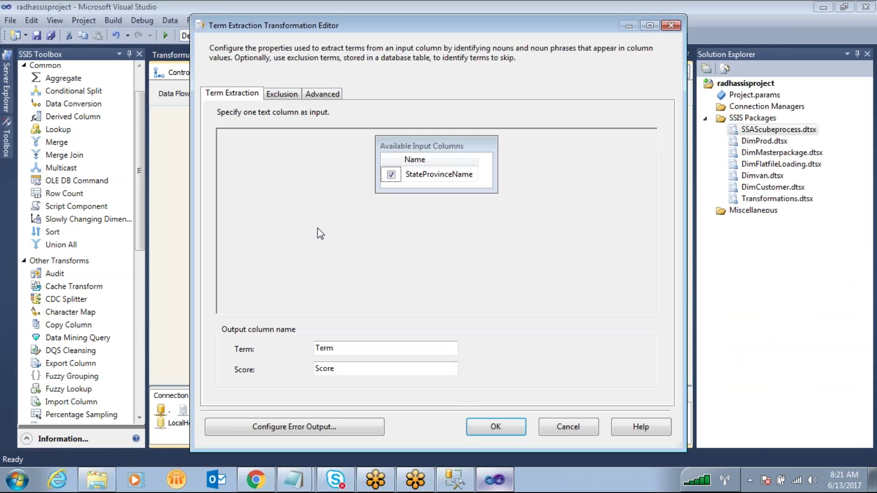
click(282, 93)
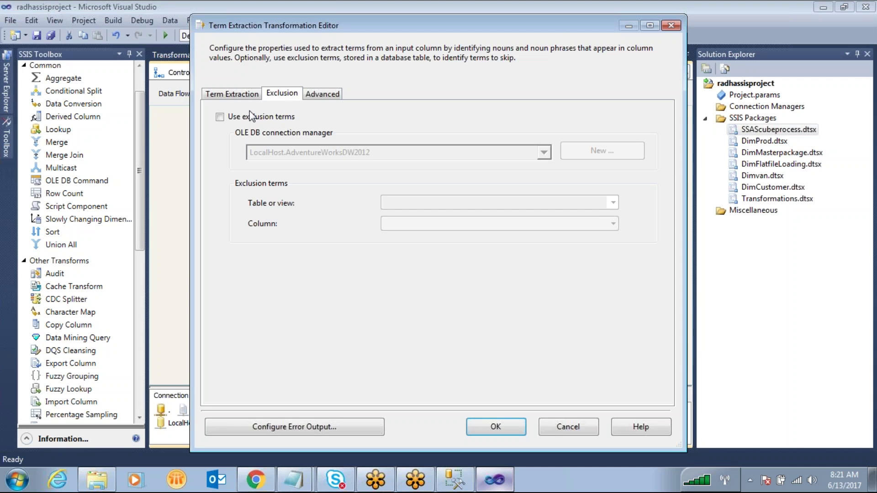
click(220, 117)
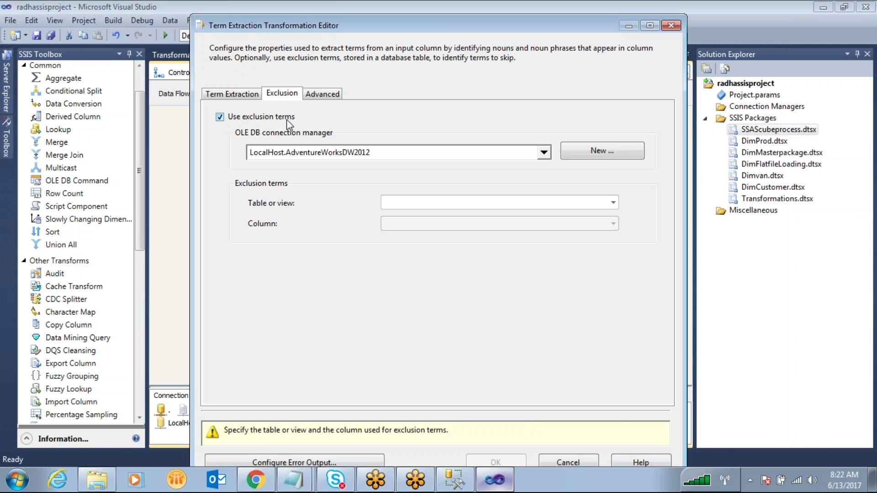
click(459, 206)
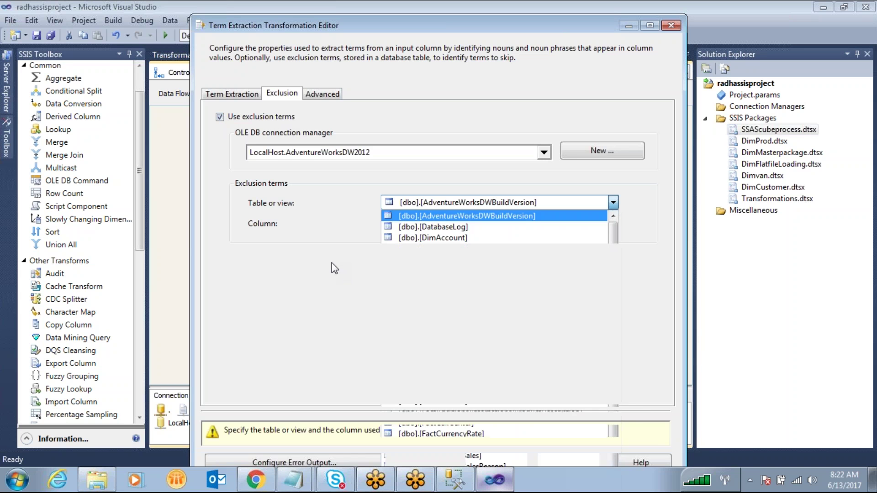
click(457, 216)
click(439, 224)
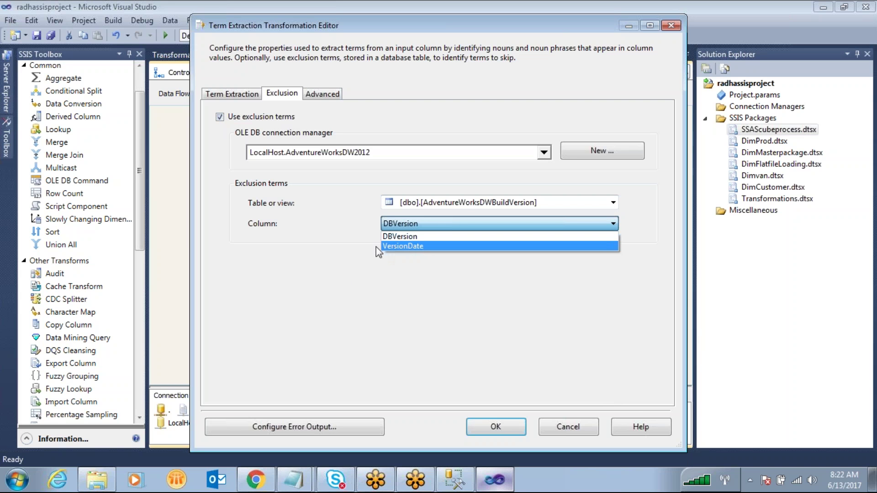
click(397, 318)
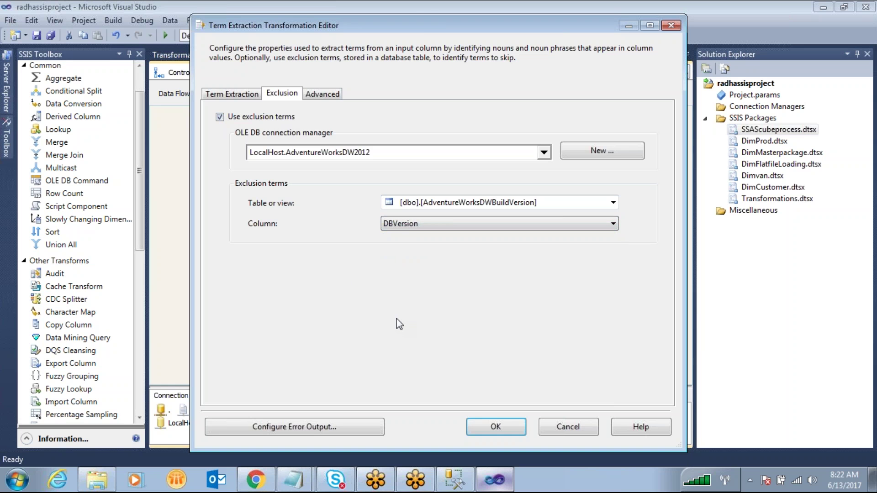
Step: Set the exclusion terms table to DimGeography with GeographyKey as the column
click(503, 204)
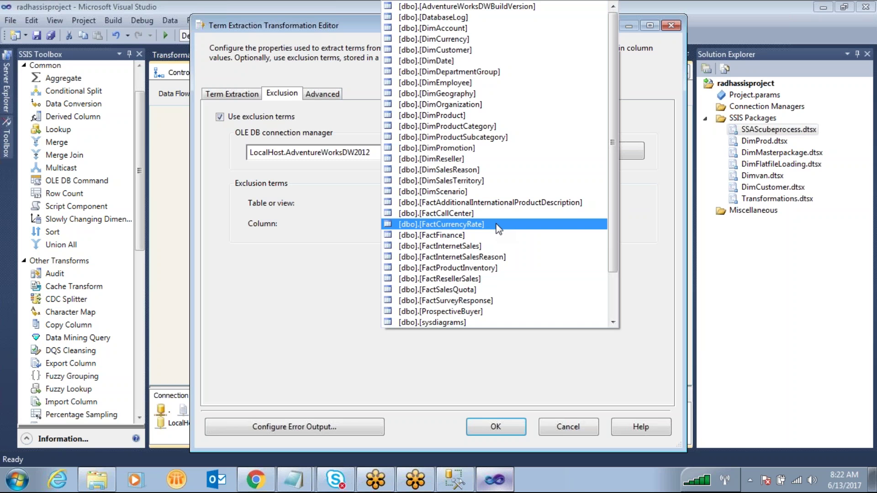
click(470, 95)
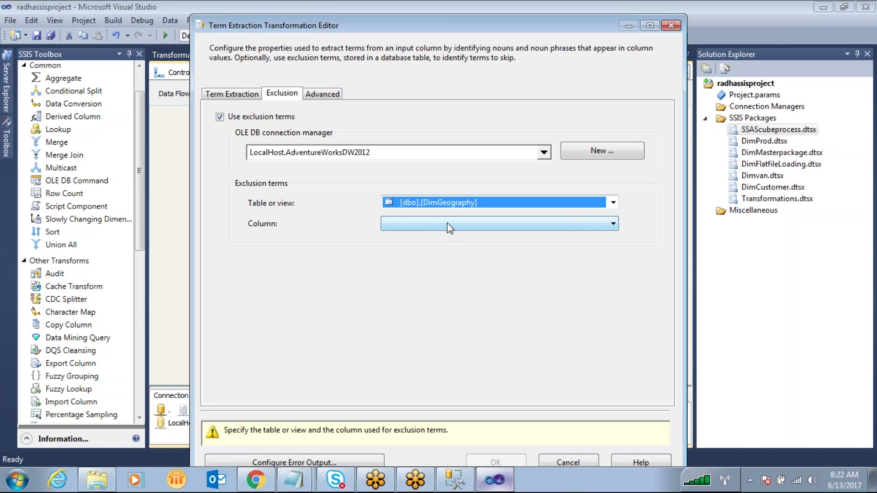
click(447, 223)
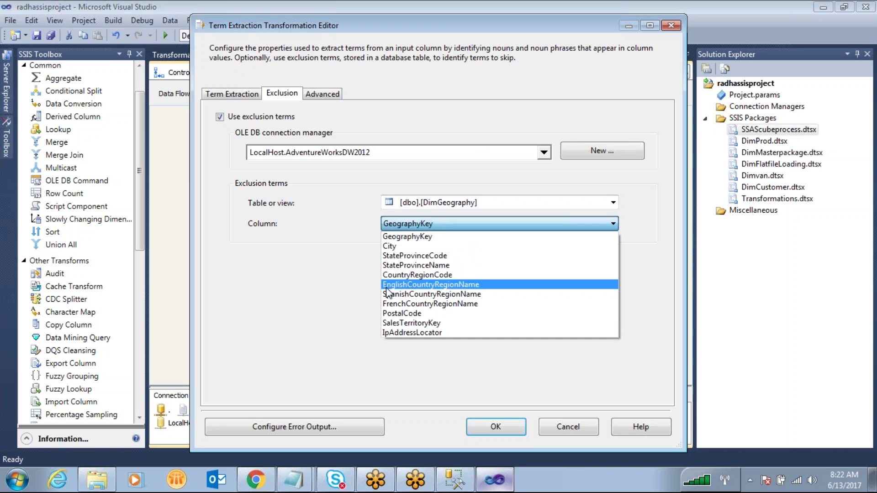
click(317, 230)
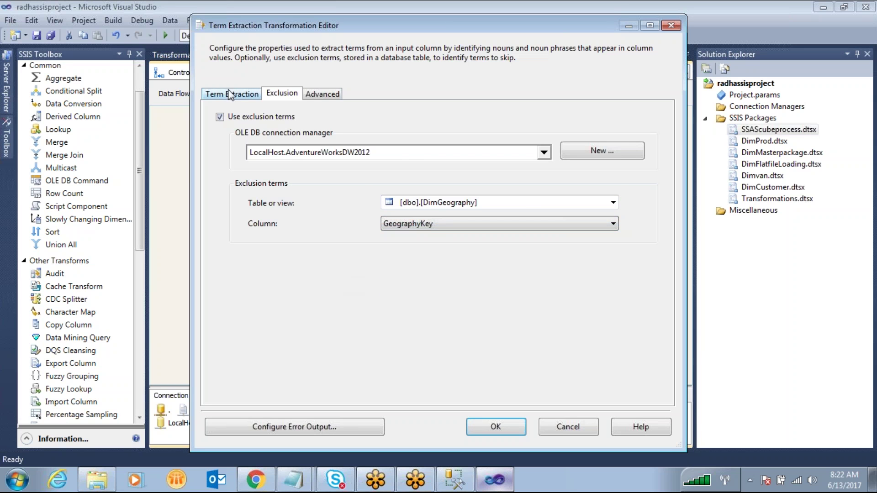
Step: Turn off exclusion terms, accept the Term Extraction settings and move the Multicast to sit more directly below Term Extraction
click(228, 96)
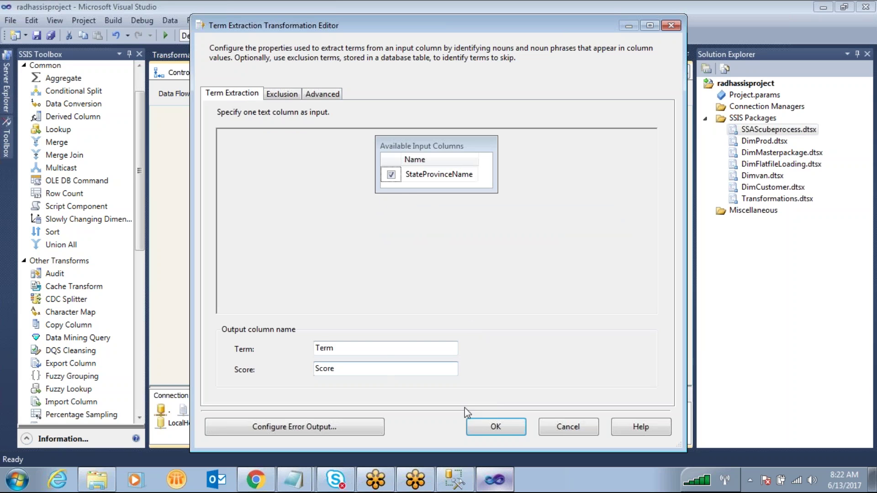
click(299, 94)
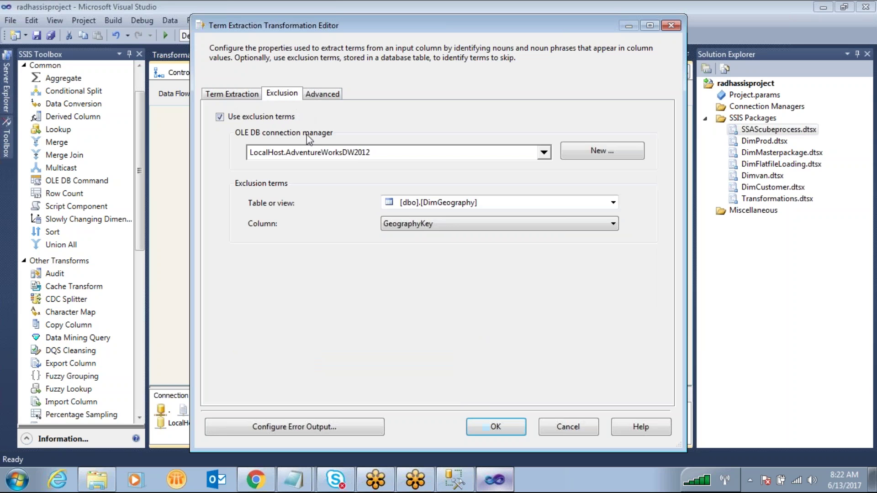
click(220, 117)
click(230, 97)
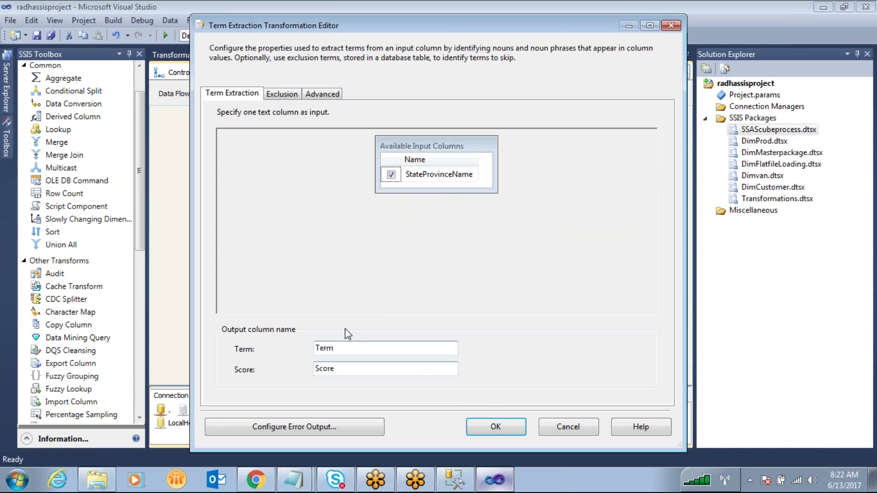
click(496, 427)
drag(340, 313, 368, 308)
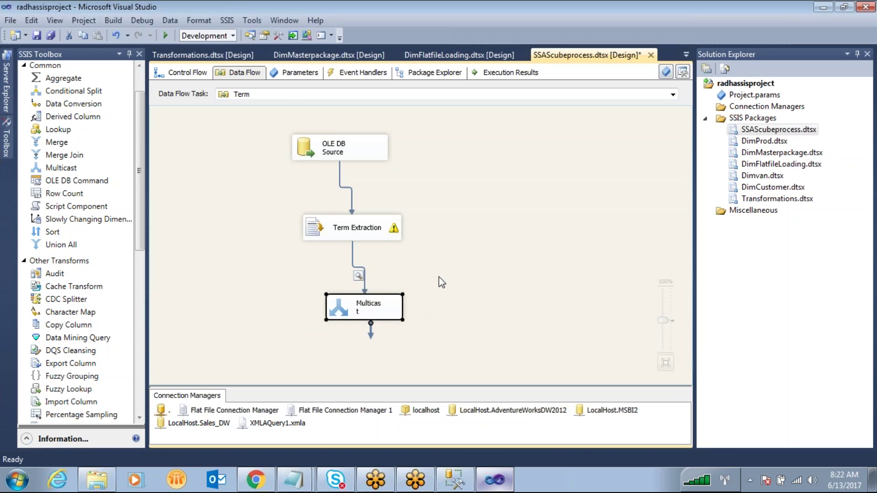
Step: Return to the control flow and execute only the Term data flow task
click(589, 246)
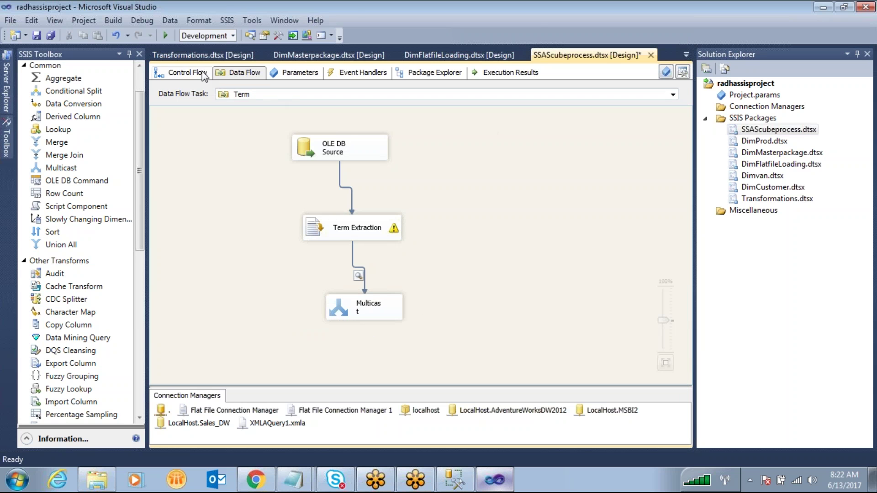
click(204, 74)
right_click(359, 244)
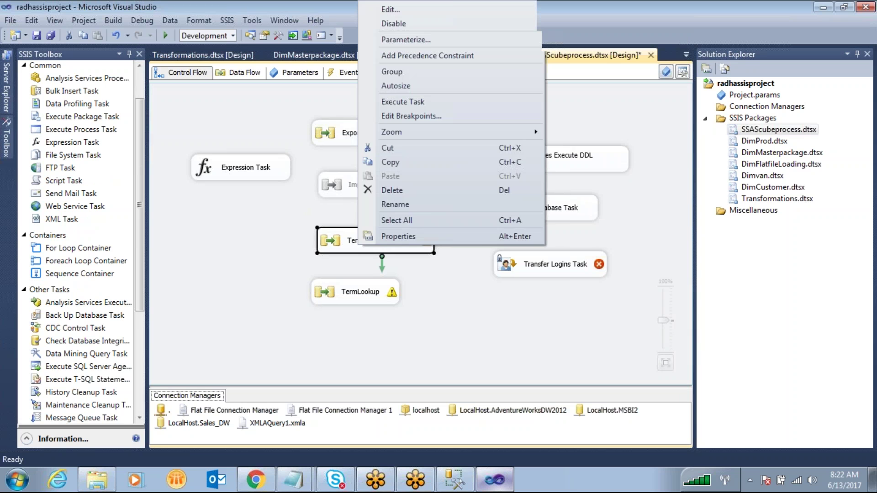
click(421, 102)
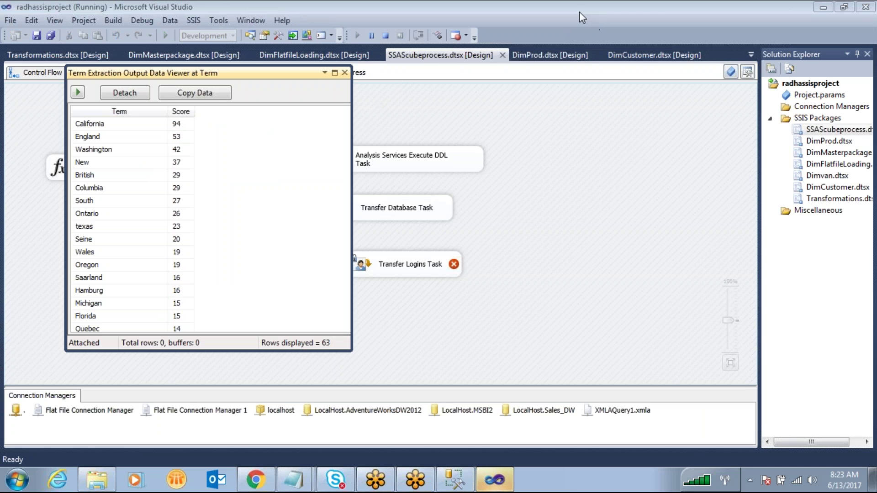
Step: Widen the data viewer's Term and Score columns, examine the extracted terms through the end of the list, and end the debug run
drag(195, 111, 316, 111)
drag(168, 112, 191, 114)
click(152, 139)
click(150, 126)
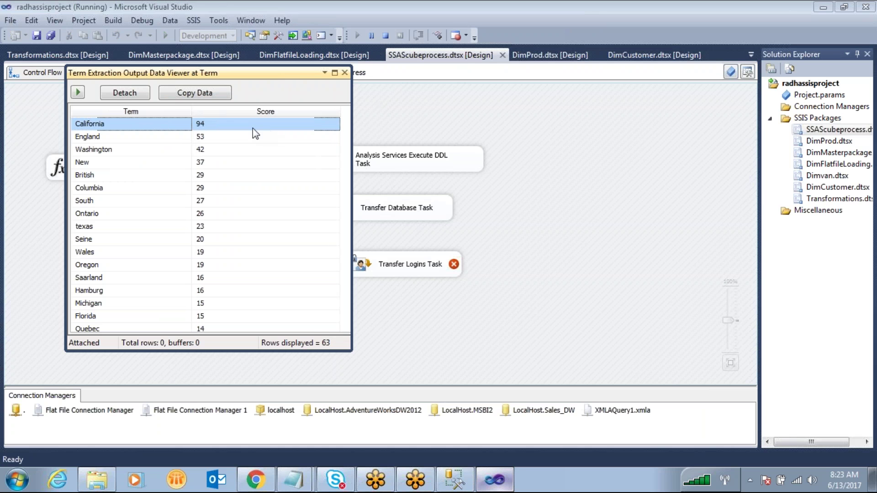
click(126, 139)
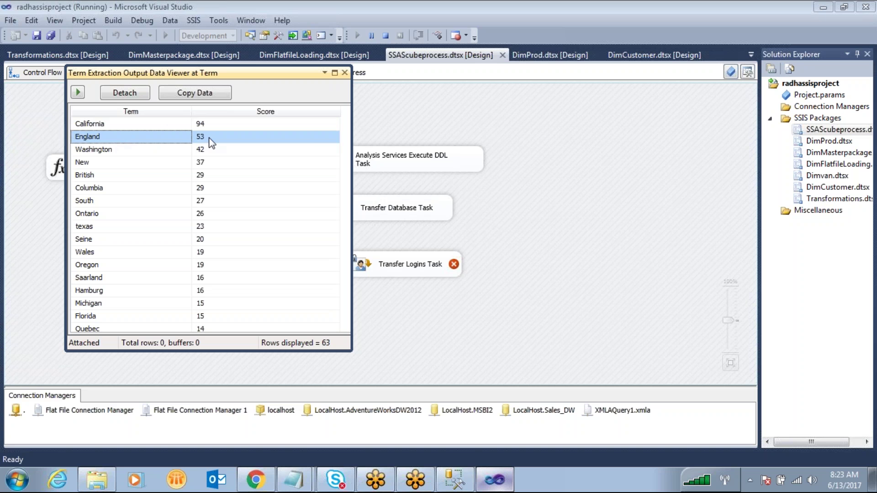
click(123, 149)
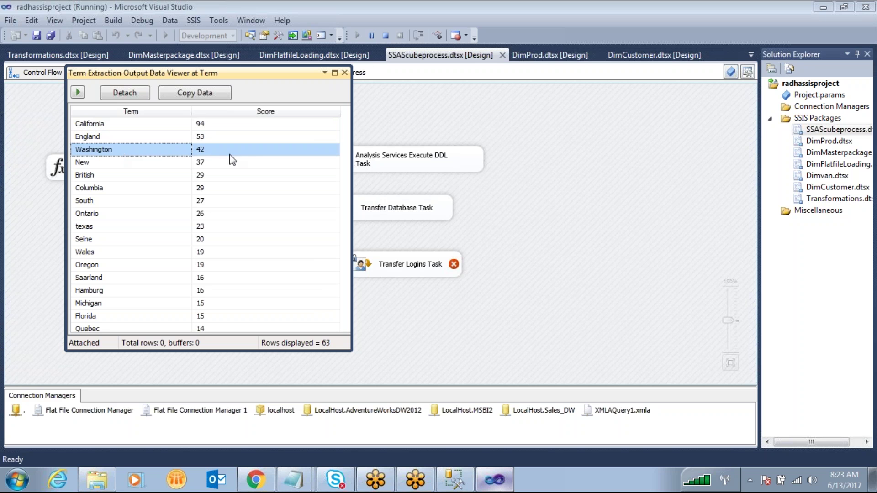
scroll(263, 182, down, 15)
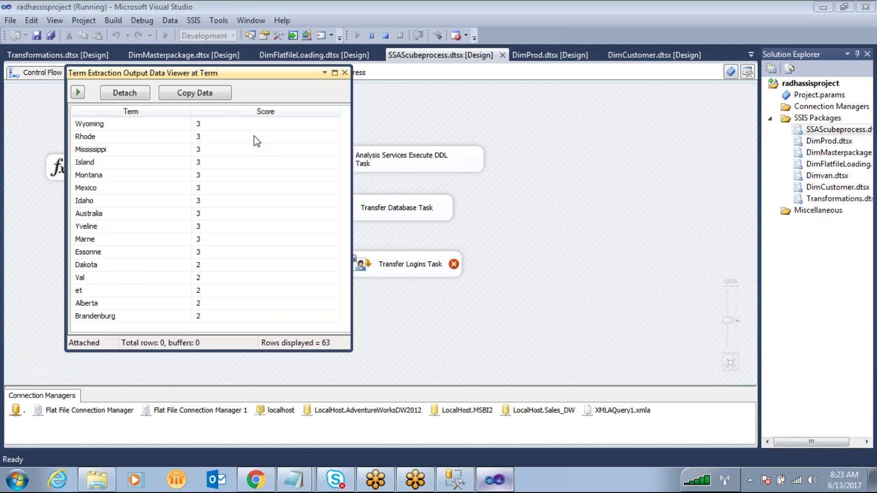
click(345, 74)
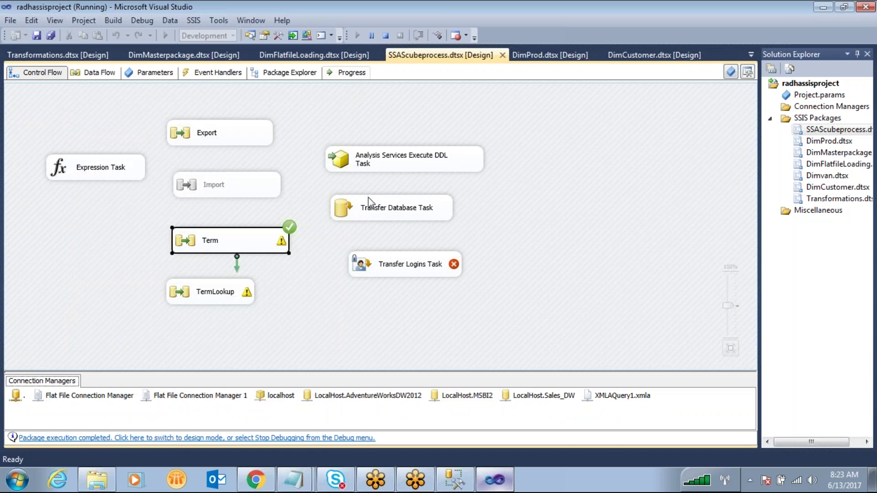
click(383, 40)
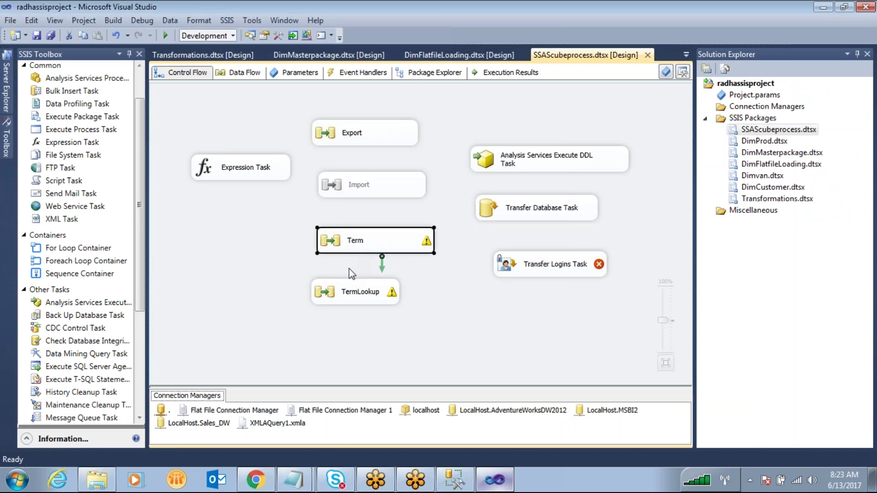
Step: Move the TermLookup task closer beneath Term in the control flow and open its data flow
drag(334, 289, 340, 283)
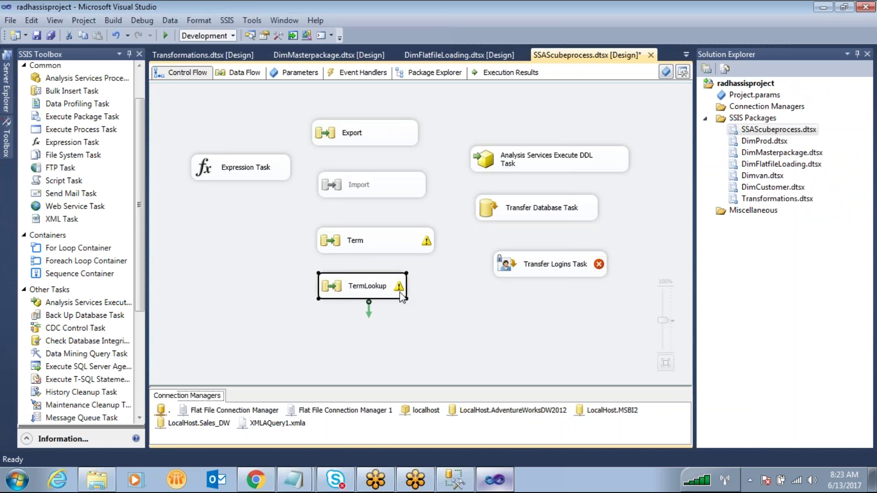
click(464, 299)
double_click(335, 288)
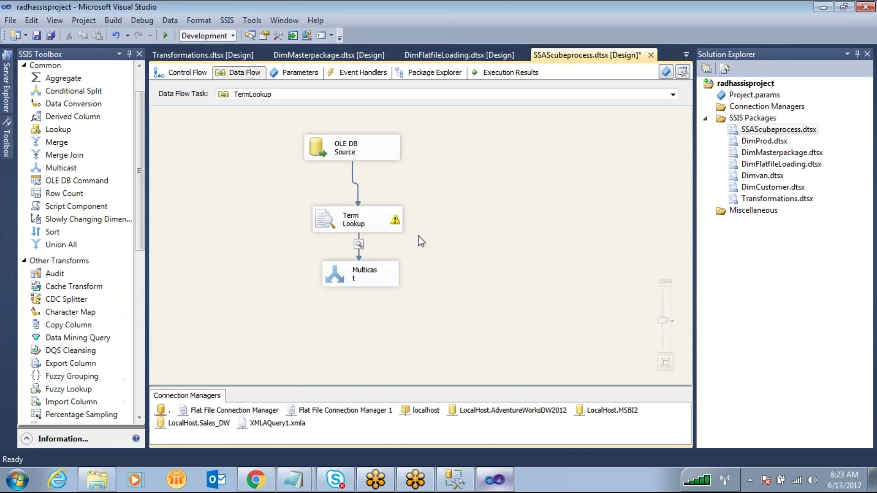
Step: Review the TermLookup OLE DB Source's connection, table and selected columns, and accept the settings
double_click(315, 150)
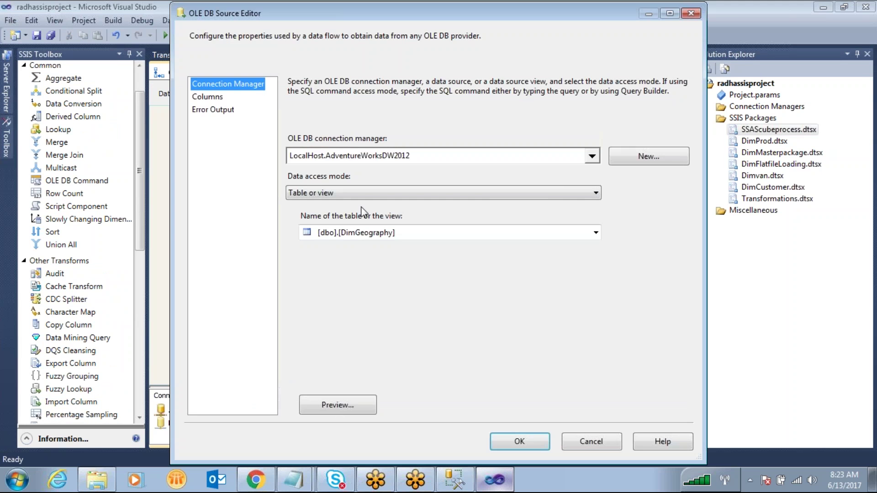
click(207, 97)
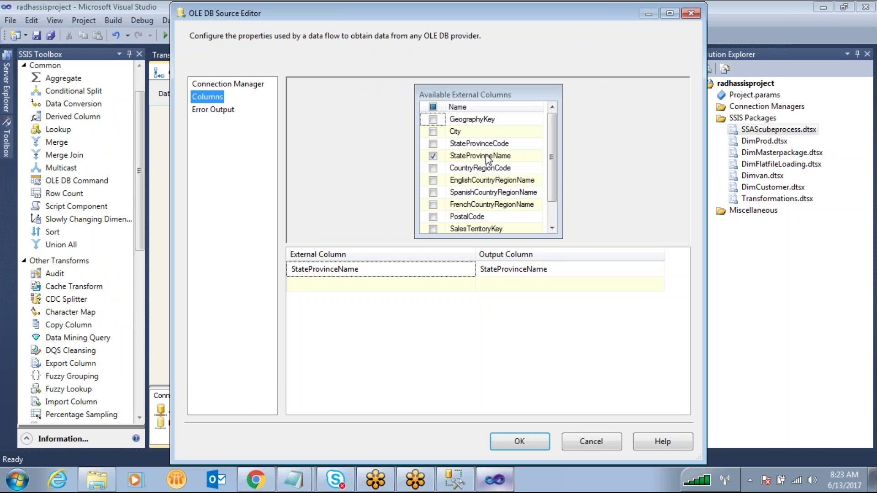
click(519, 441)
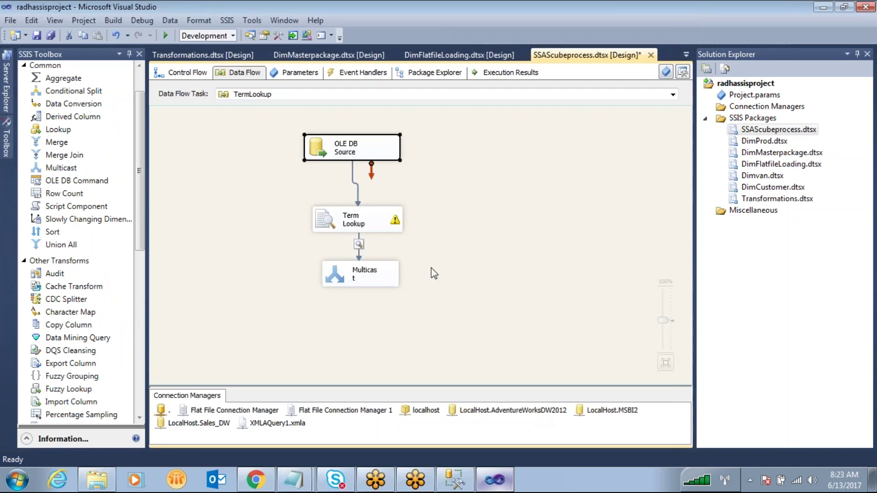
Step: Open the Term Lookup transformation, check its reference table, and view the StateProvinceName mapping with the editor maximized
double_click(332, 223)
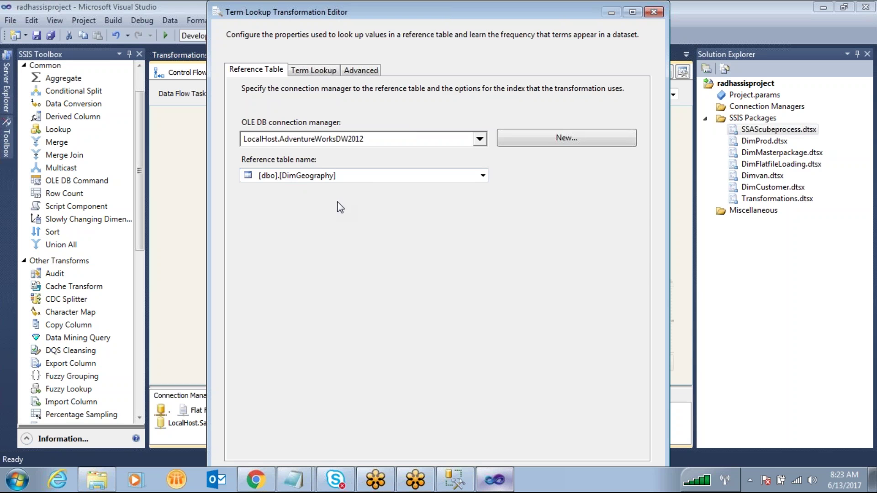
mouse_move(434, 17)
mouse_down()
mouse_move(425, 68)
mouse_move(421, 17)
mouse_up()
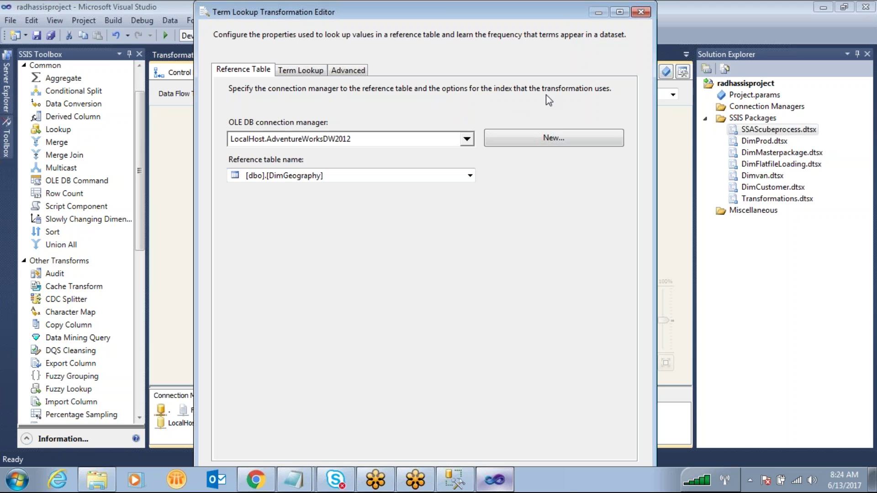
click(318, 72)
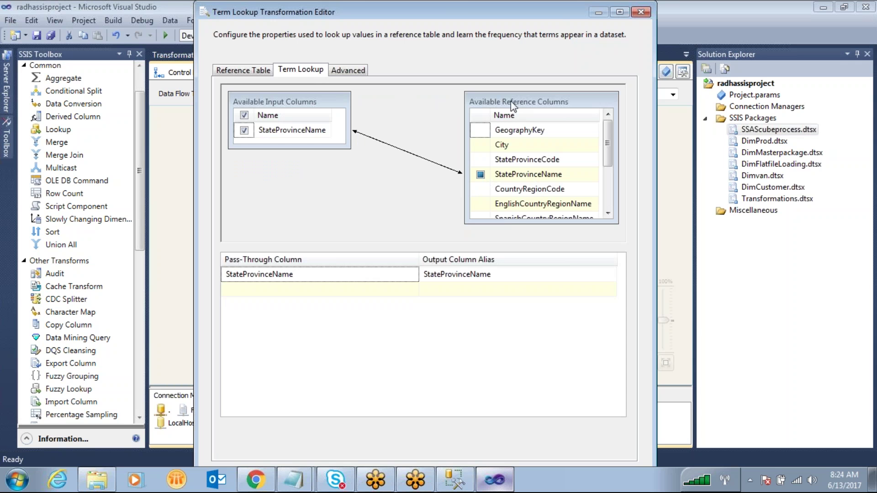
drag(463, 11, 382, 1)
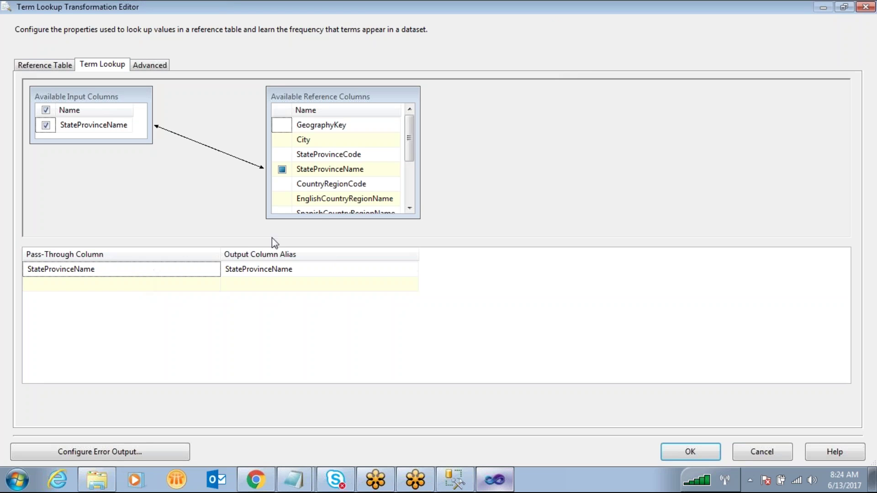
key(ctrl+2)
mouse_move(520, 98)
mouse_down()
mouse_move(520, 157)
mouse_move(561, 195)
mouse_up()
mouse_move(643, 194)
mouse_down()
mouse_move(670, 176)
mouse_move(632, 86)
mouse_up()
drag(564, 86, 488, 98)
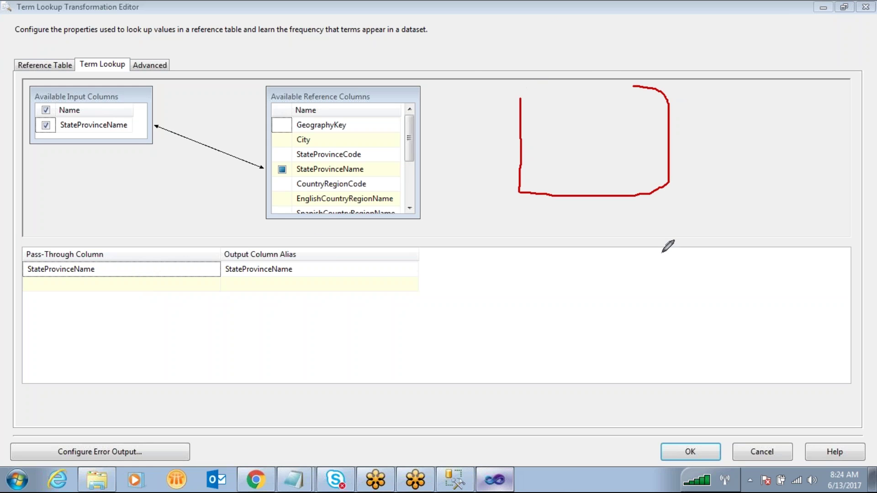
mouse_move(727, 260)
mouse_down()
mouse_move(734, 373)
mouse_move(852, 361)
mouse_move(812, 245)
mouse_move(723, 262)
mouse_up()
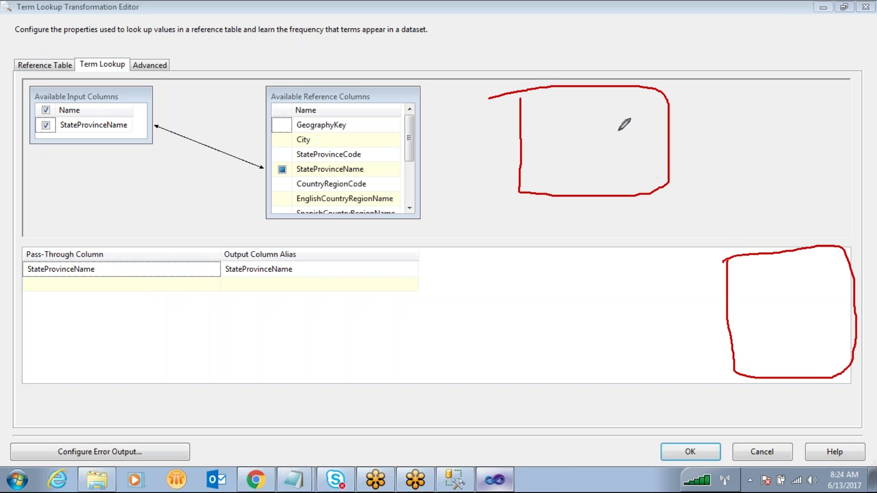
mouse_move(556, 64)
mouse_down()
mouse_move(545, 115)
mouse_move(607, 105)
mouse_move(622, 94)
mouse_up()
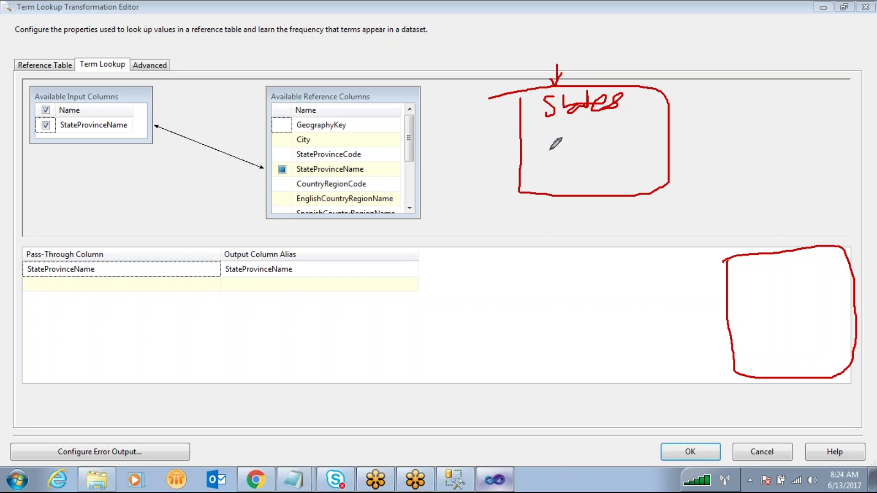
mouse_move(764, 189)
mouse_down()
mouse_move(760, 252)
mouse_move(777, 243)
mouse_move(781, 304)
mouse_up()
drag(747, 271, 779, 295)
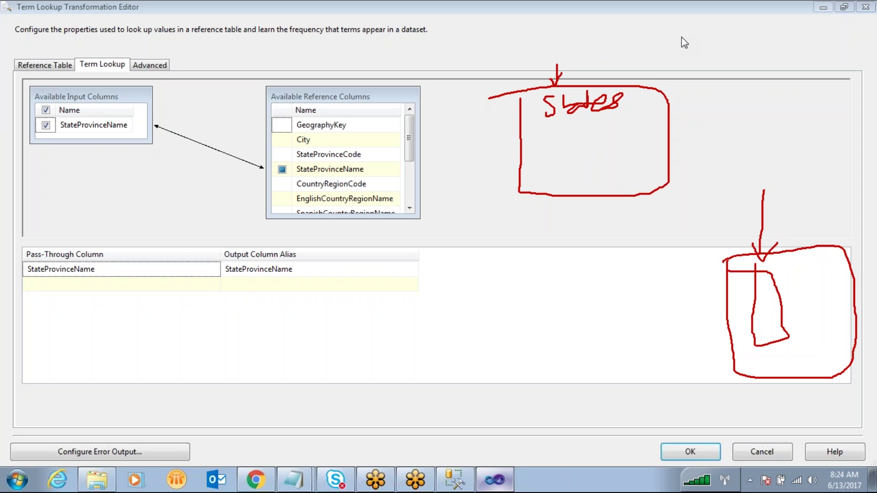
key(Escape)
Step: Check the Term Lookup transformation's advanced settings and column mapping, and accept the configuration
click(153, 66)
click(116, 67)
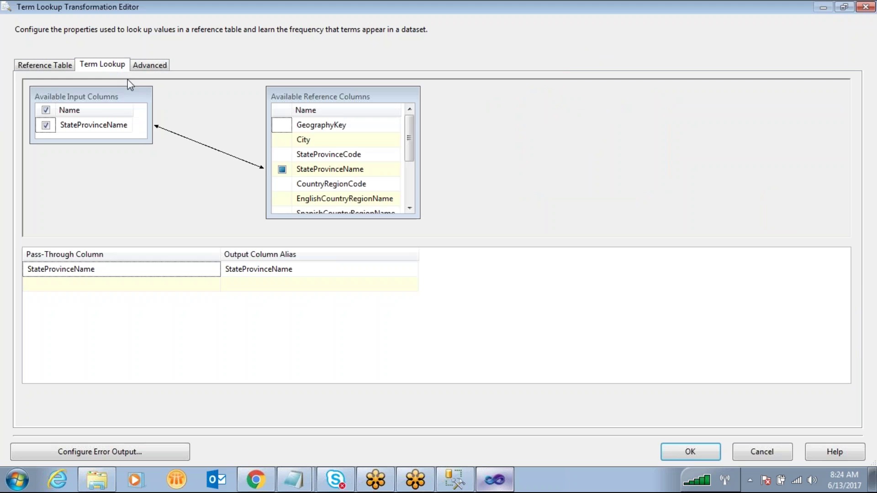
click(698, 453)
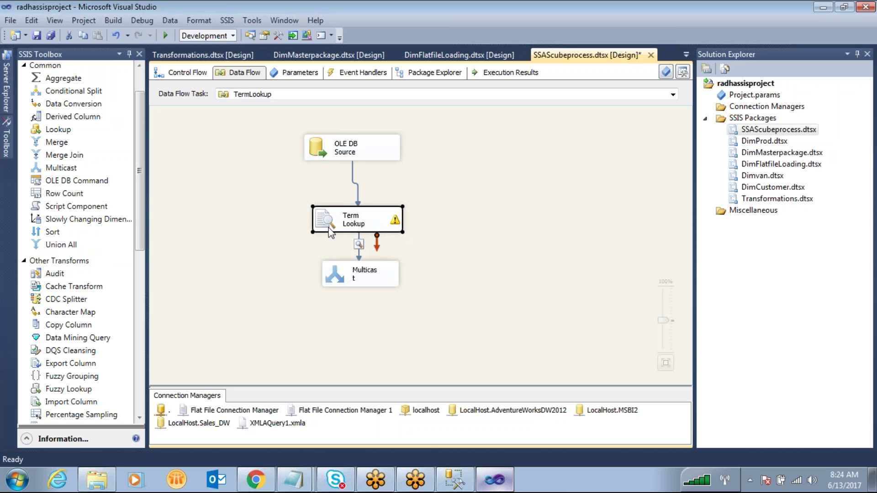
Step: Return to the control flow and execute only the TermLookup data flow task
click(179, 74)
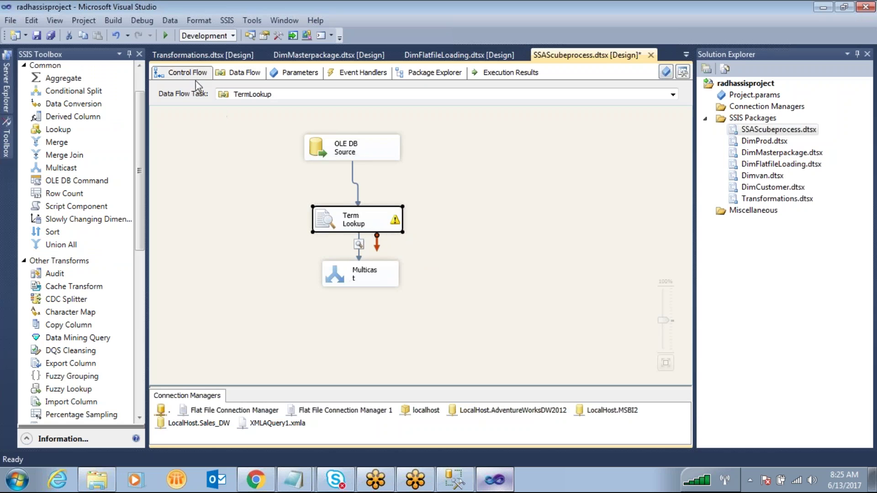
right_click(364, 276)
click(445, 132)
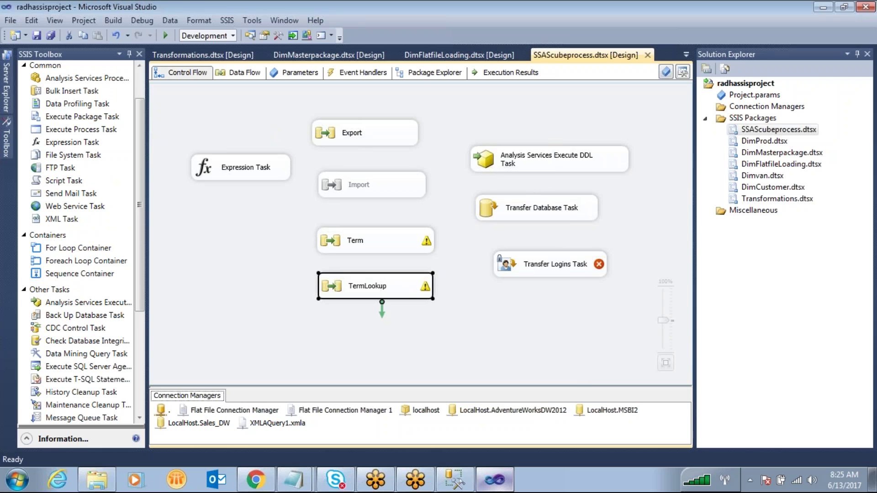
key(F5)
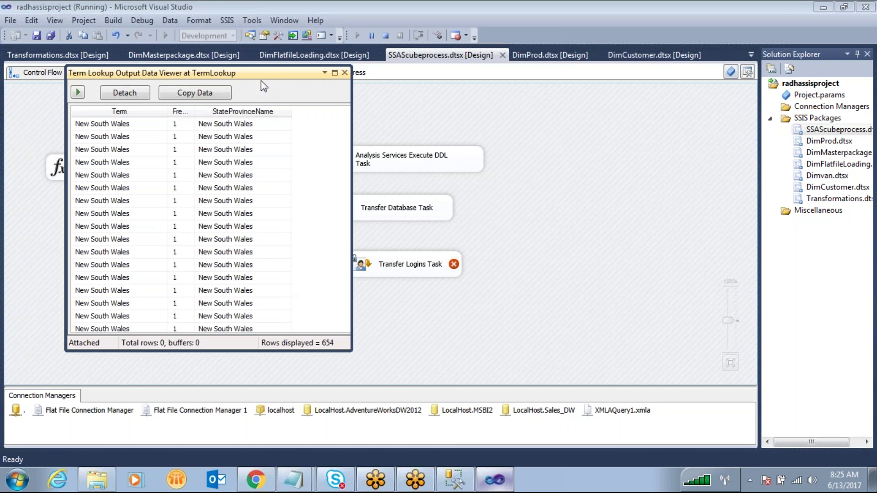
Step: Move the Term Lookup data viewer aside, widen its Frequency column, compare the row counts in the TermLookup data flow, and close the viewer
drag(262, 73, 624, 107)
drag(533, 145, 627, 144)
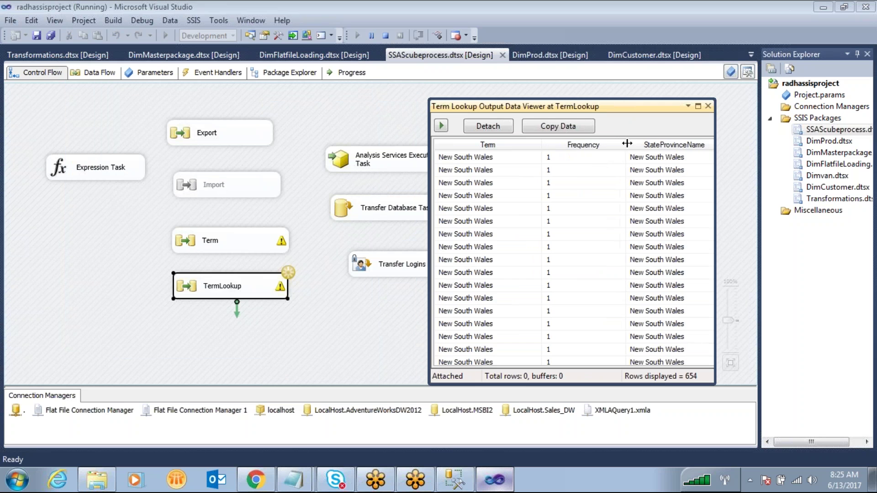
double_click(205, 286)
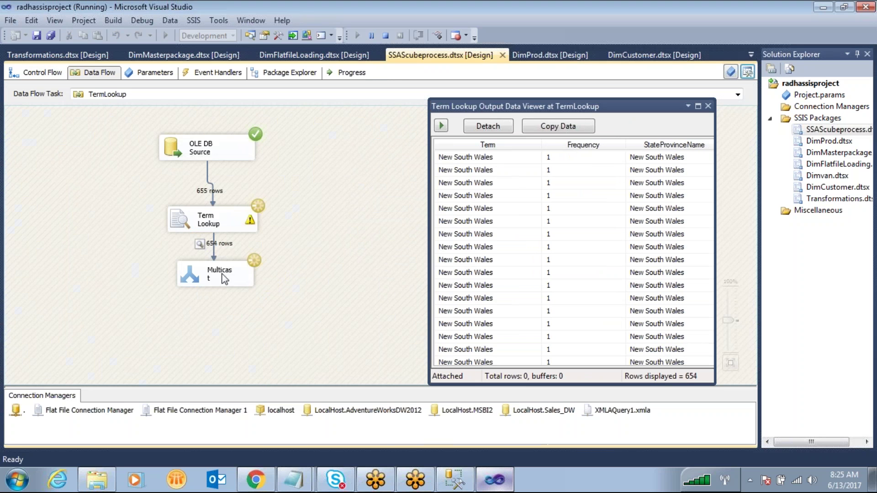
mouse_move(252, 119)
mouse_down()
mouse_move(164, 141)
mouse_move(286, 156)
mouse_move(256, 128)
mouse_up()
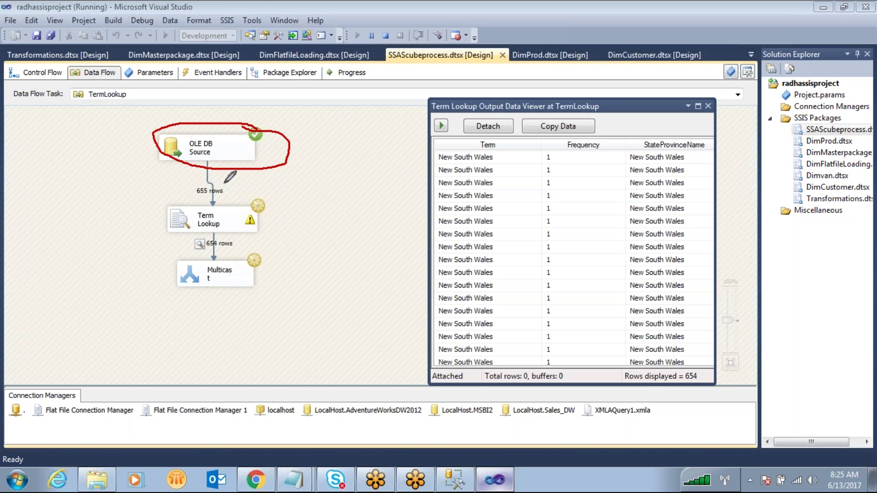
mouse_move(201, 185)
mouse_down()
mouse_move(220, 203)
mouse_move(234, 183)
mouse_move(217, 193)
mouse_up()
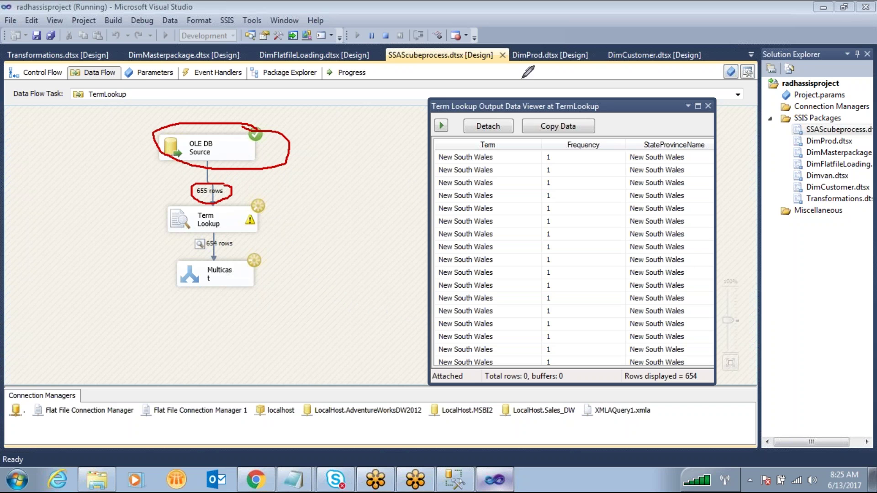
click(686, 45)
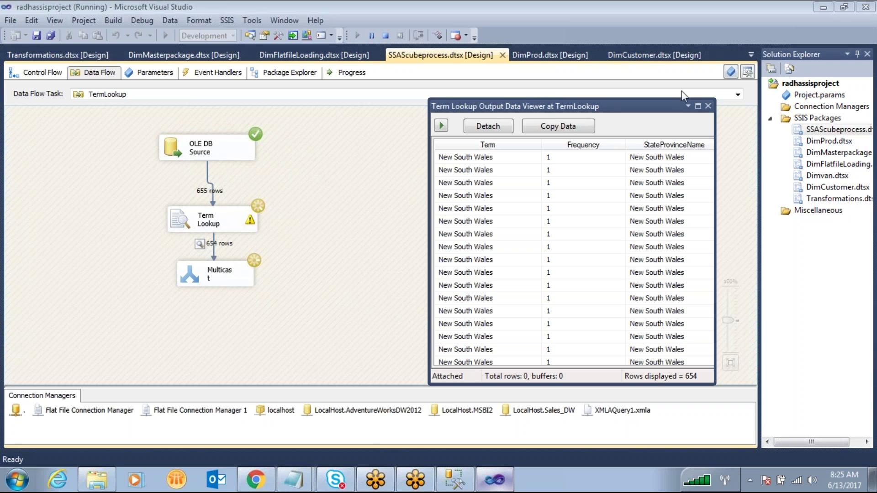
click(707, 107)
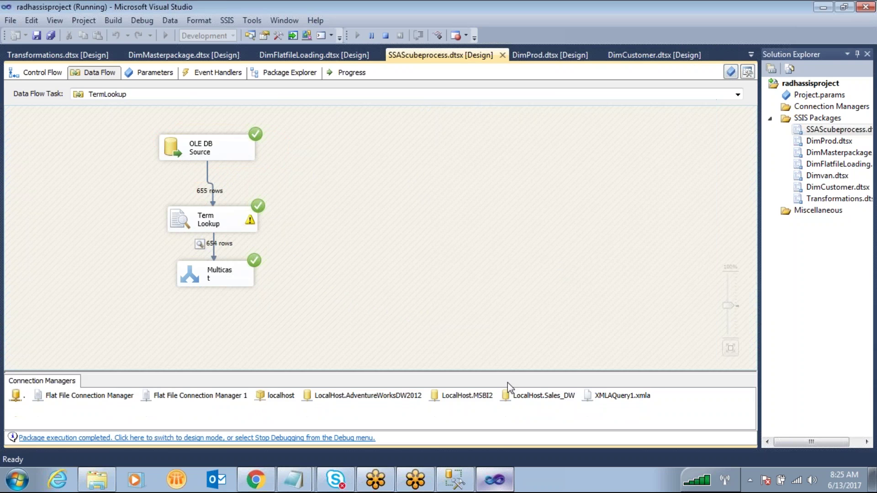
Step: Switch to SQL Server Management Studio, add blank lines above the distinct StateProvinceName query on DimGeography, and run that query again
click(461, 479)
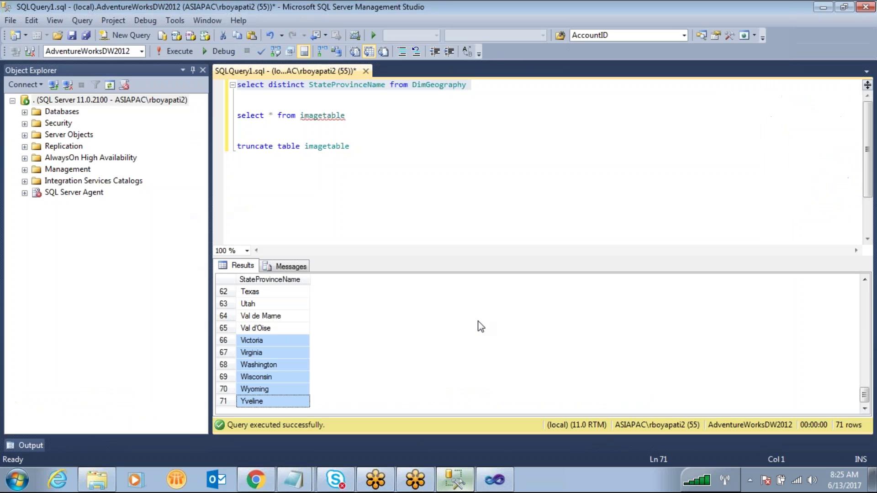
click(241, 88)
key(Return)
key(Return)
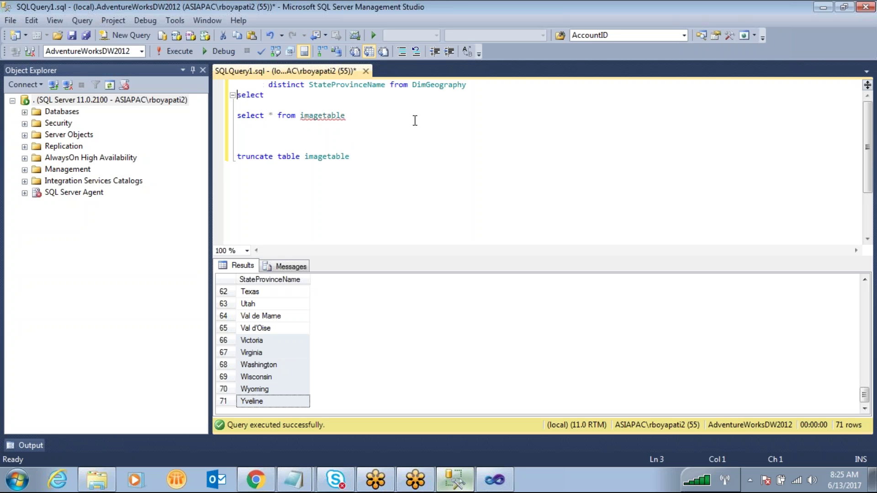
drag(483, 115, 486, 94)
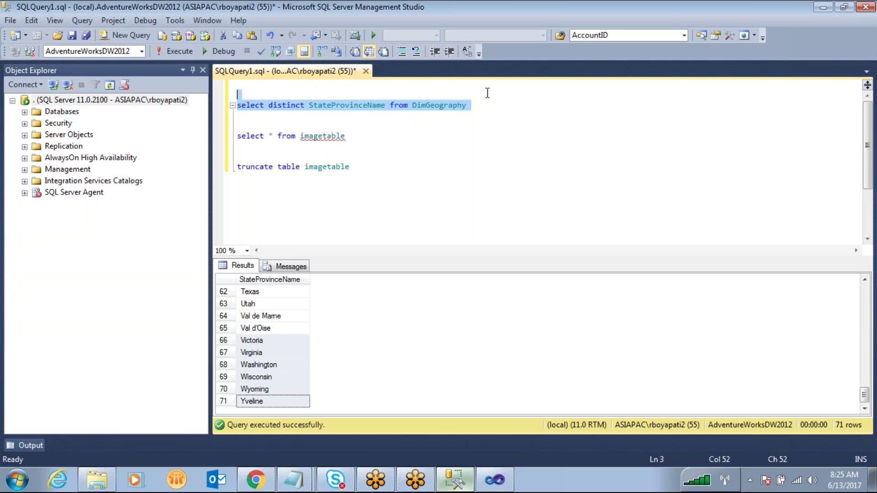
key(F5)
Step: Extend the DimGeography query with the beginning of a filter: where StateProvinceName in (
click(499, 105)
text(where)
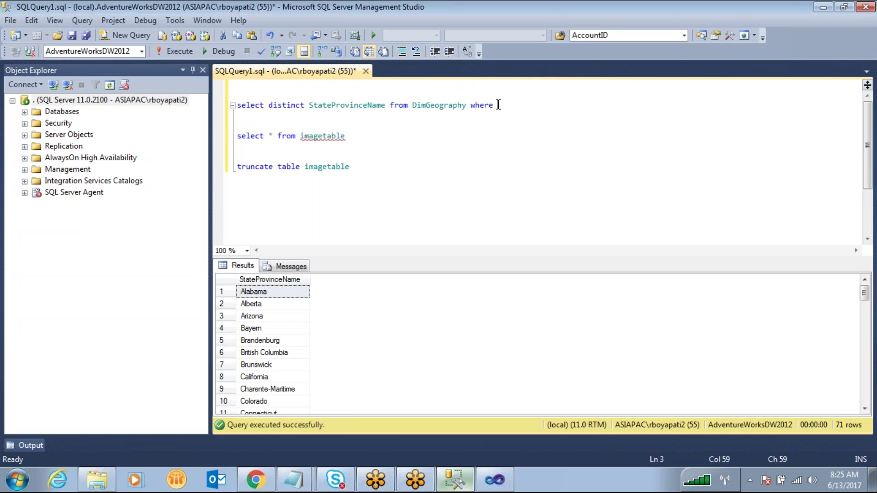
double_click(369, 105)
key(ctrl+c)
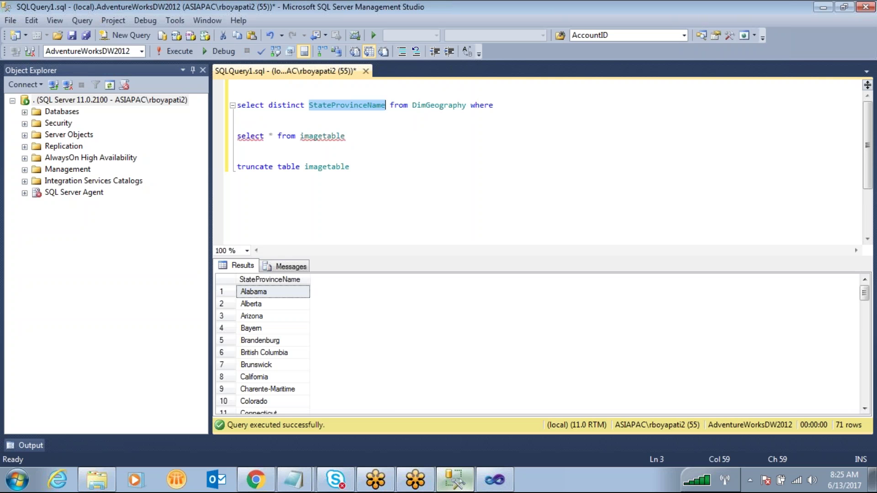
click(527, 106)
key(ctrl+v)
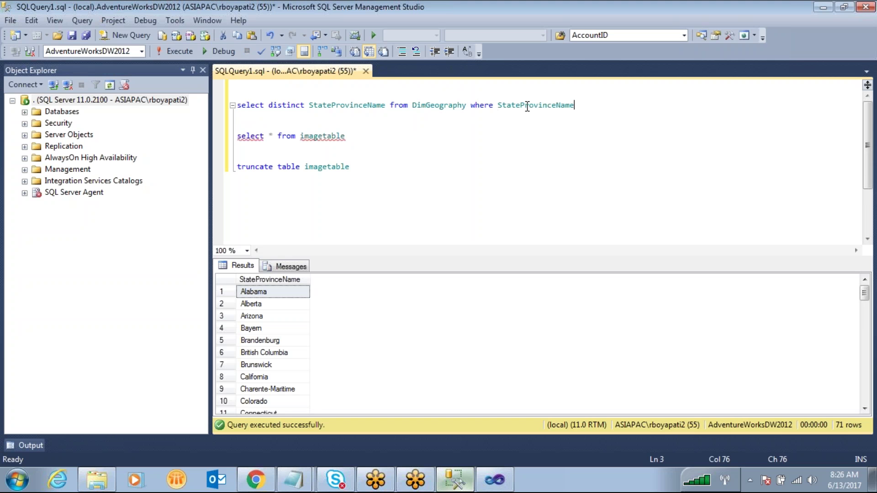
text(in)
Step: Copy Alabama, Alberta and Arizona from the query results into single quotes inside the IN list
drag(265, 319, 270, 295)
key(ctrl+c)
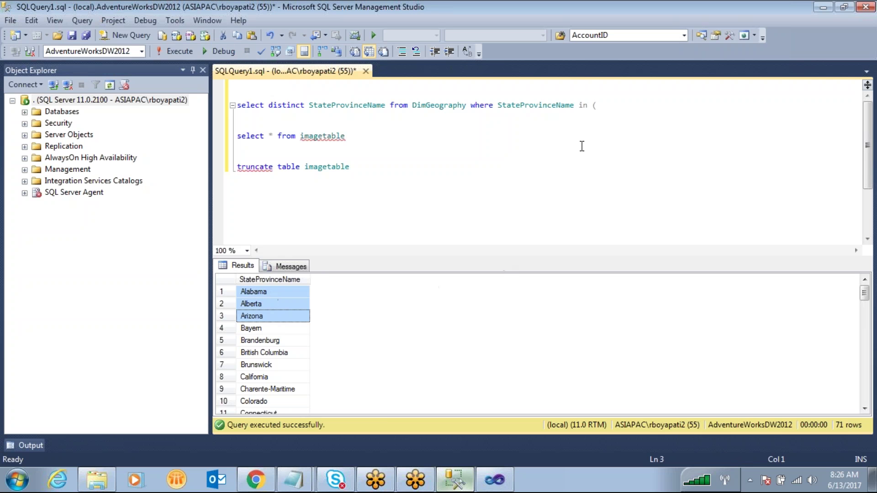
click(603, 104)
text('')
key(ctrl+v)
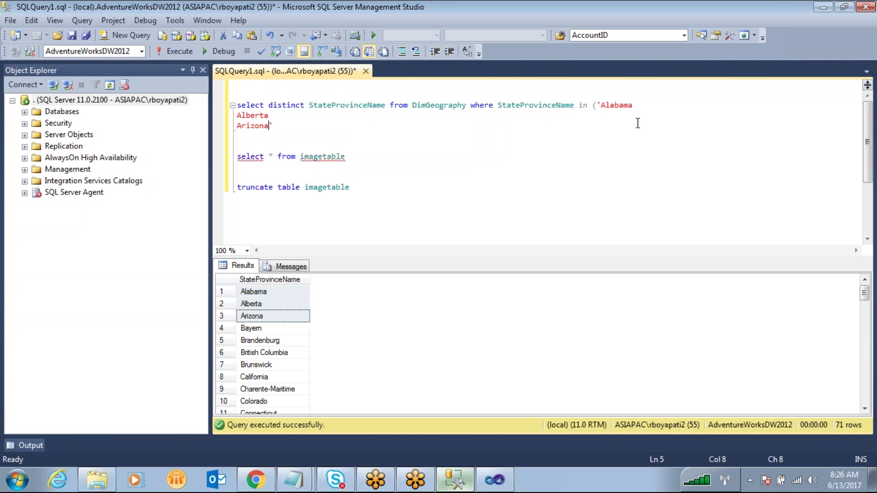
Step: Format the IN list as separately quoted, comma-separated values 'Alabama', 'Alberta', 'Arizona' and close the parenthesis
key(Up)
text(',)
click(241, 126)
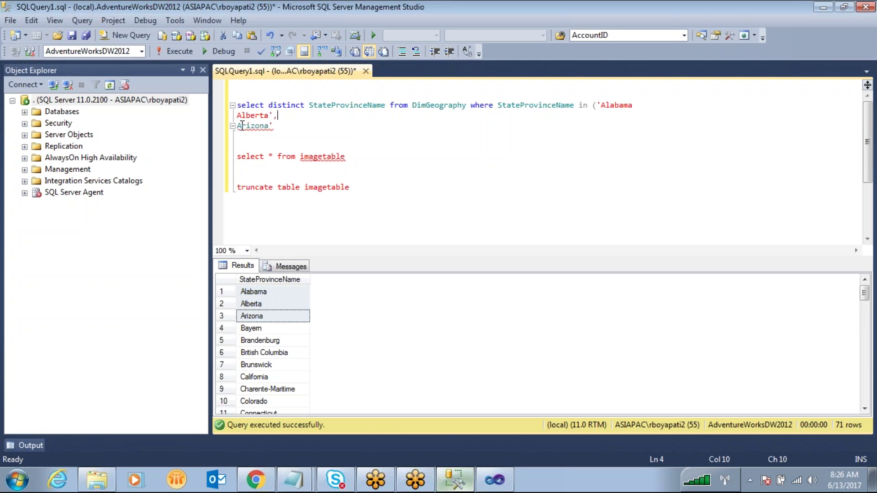
text(')
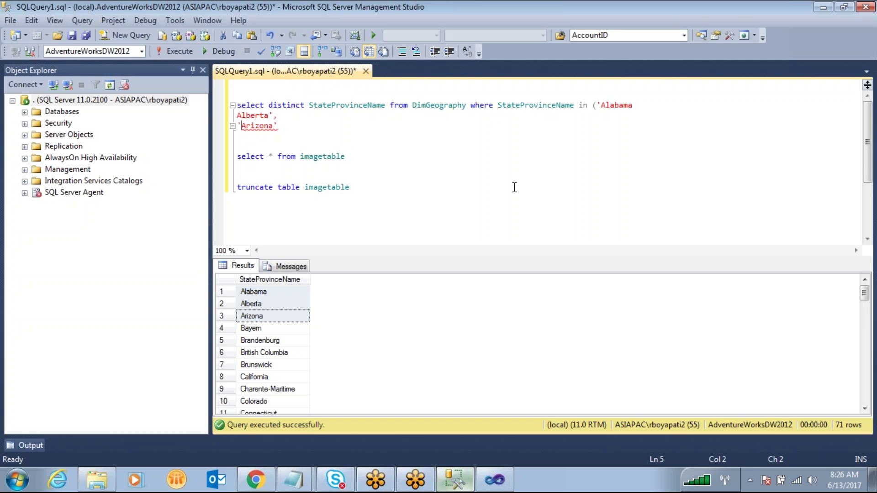
key(Left)
text(')
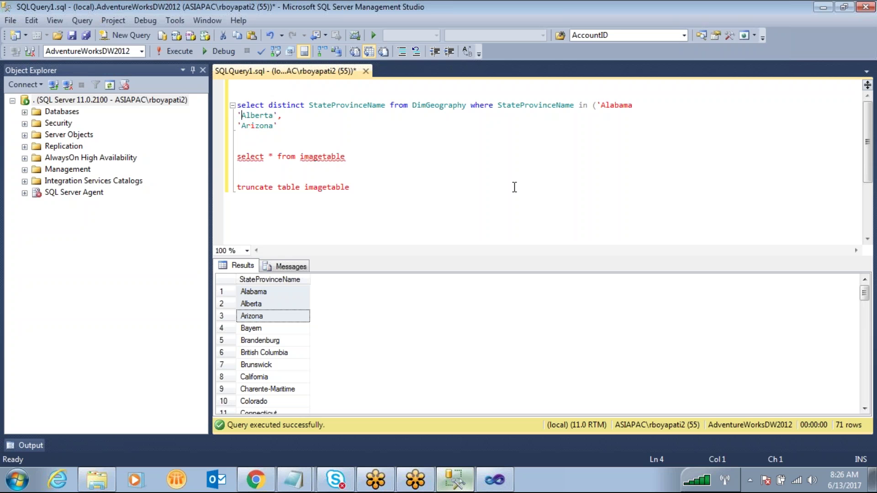
click(648, 107)
text(,)
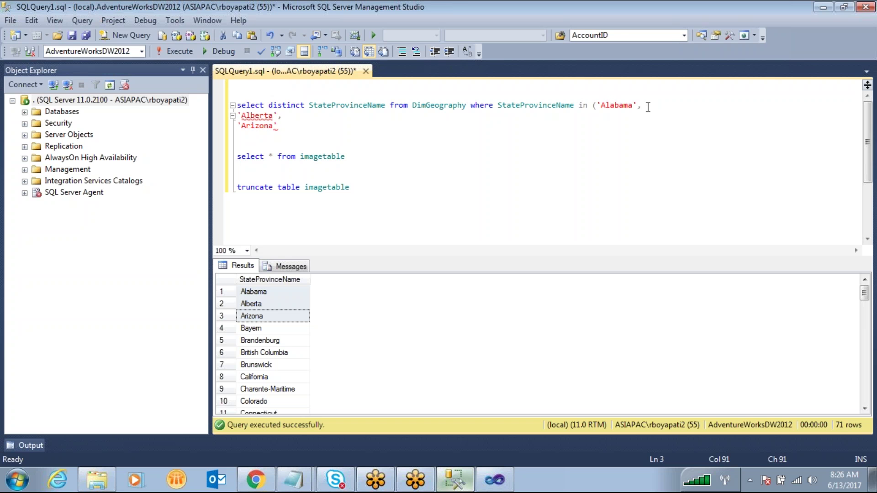
click(314, 129)
text())
Step: Check the Term Lookup transformation's reference table in Visual Studio, and return to SQL Server Management Studio
click(487, 484)
double_click(196, 226)
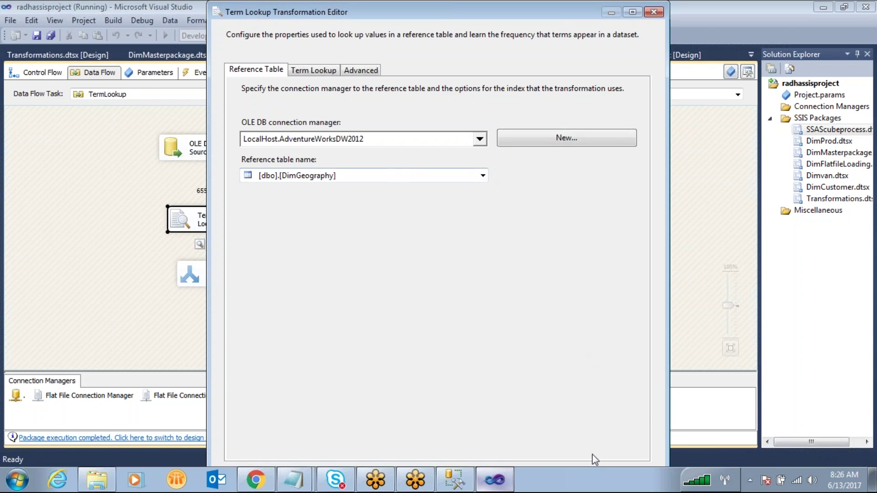
click(455, 479)
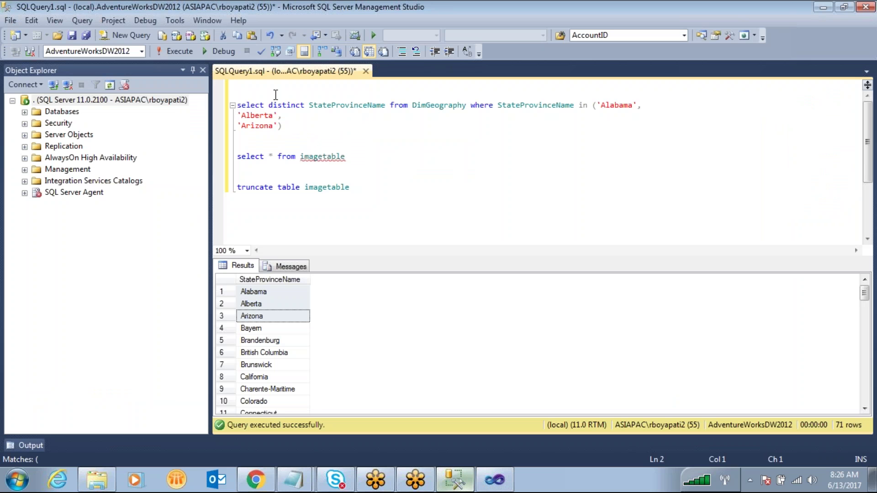
Step: Put "select * into lookuptable from" above the filtered DimGeography query and try to run the combined statement
text(elect *  into lookuptable fro)
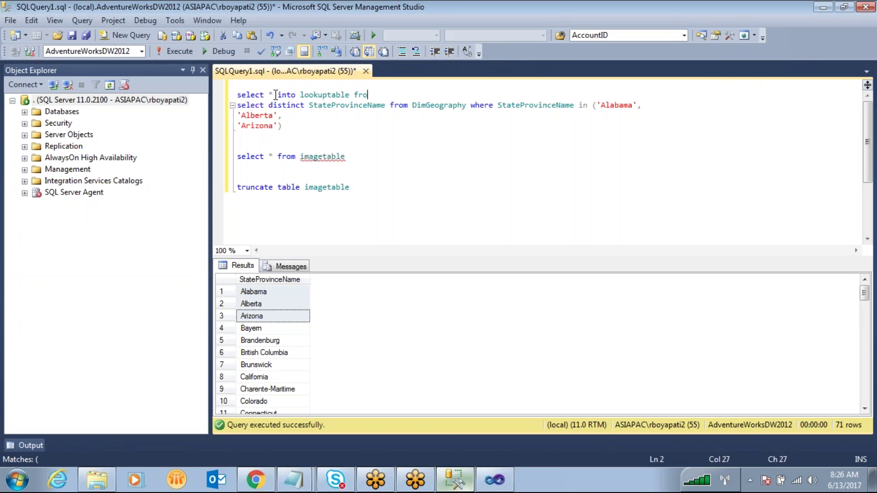
text(m)
drag(305, 131, 231, 85)
key(F5)
click(420, 181)
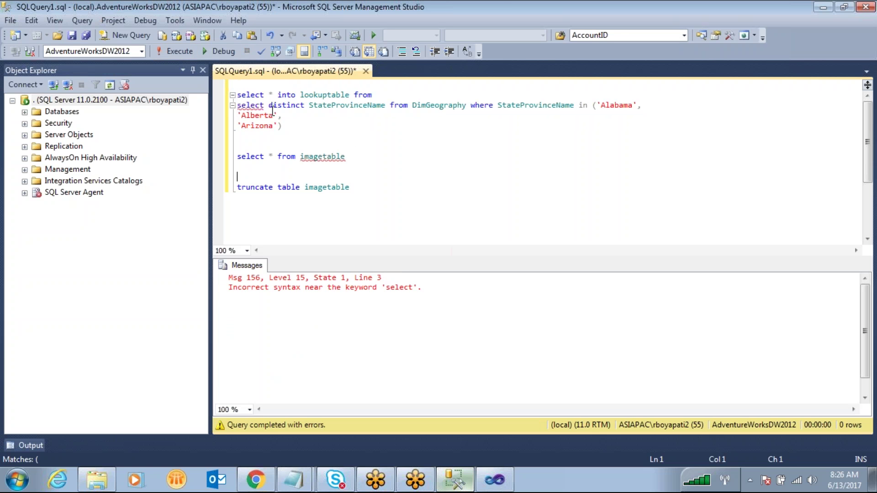
Step: Wrap the inner DimGeography query in parentheses with alias a, and run the select into lookuptable statement
double_click(335, 95)
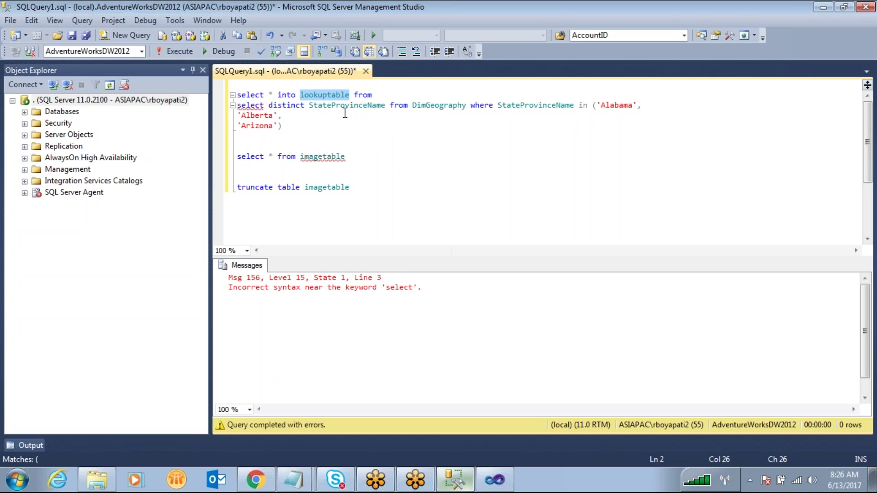
click(238, 106)
text(()
click(331, 132)
text()a)
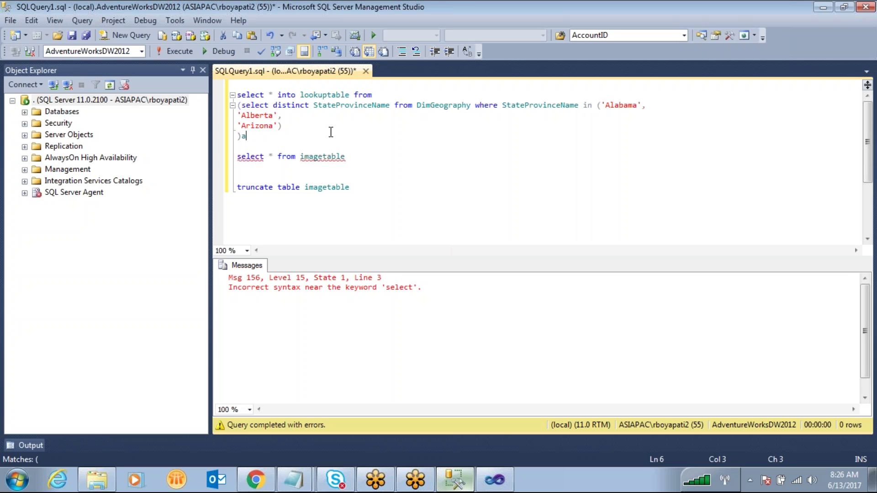
drag(277, 137, 205, 80)
key(F5)
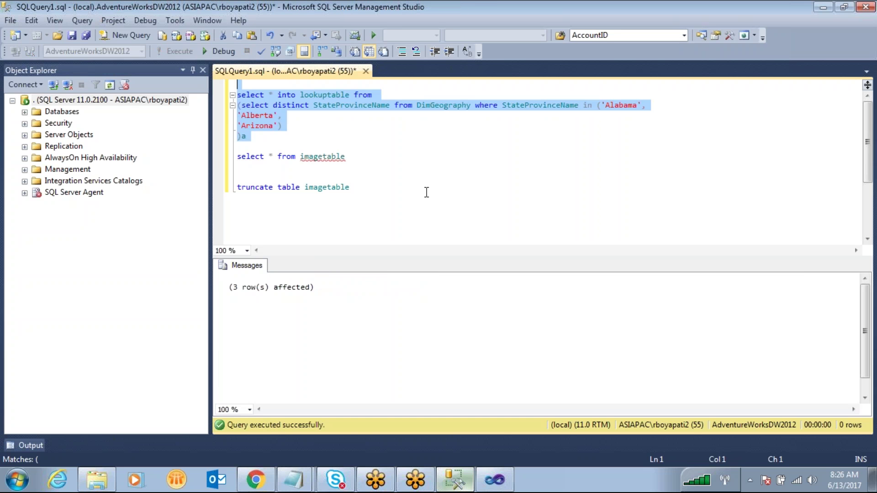
Step: Replace imagetable with lookuptable in the select * query and run it
click(371, 113)
double_click(338, 95)
key(ctrl+c)
double_click(322, 157)
key(ctrl+v)
drag(370, 168, 370, 143)
key(F5)
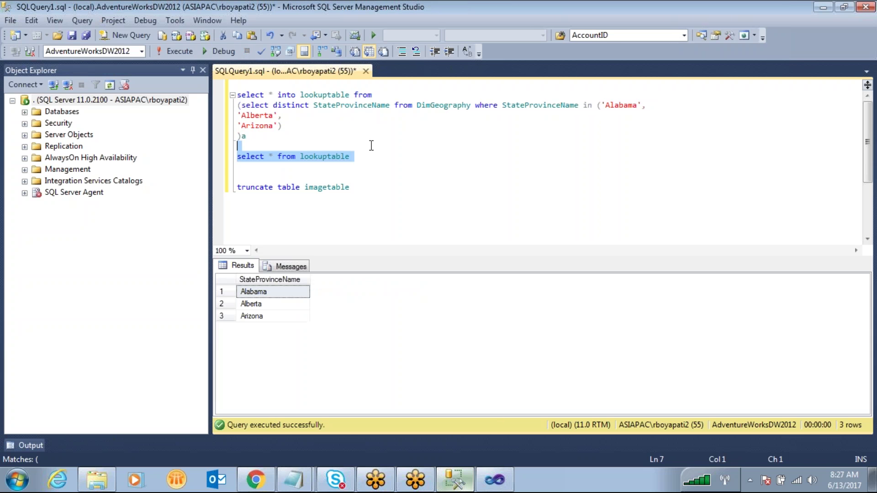
Step: Return to Visual Studio, close the Term Lookup editor and stop debugging the package
click(494, 479)
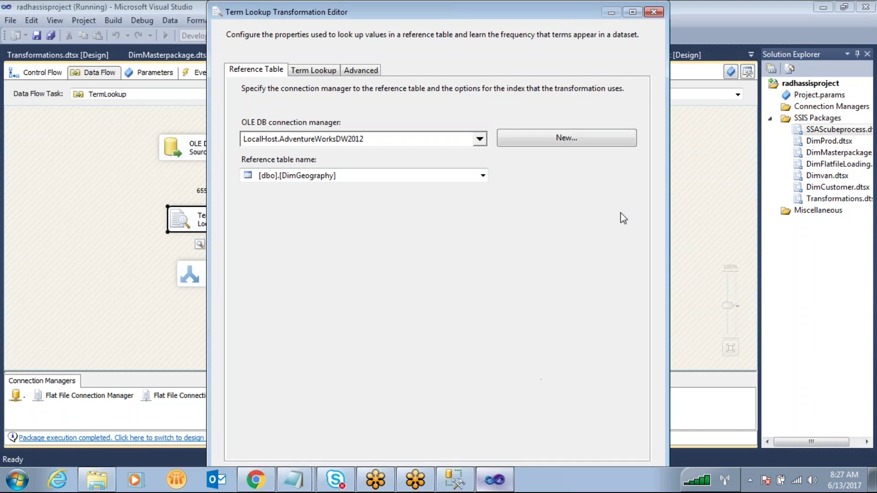
drag(448, 20, 448, 86)
click(653, 78)
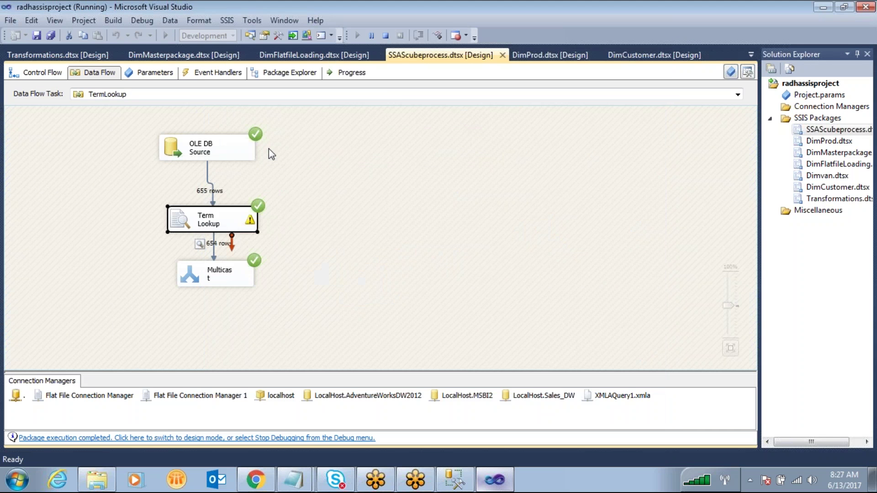
click(386, 36)
Step: Check the OLE DB Source's table and selected columns, and close its editor without changes
click(324, 147)
double_click(324, 147)
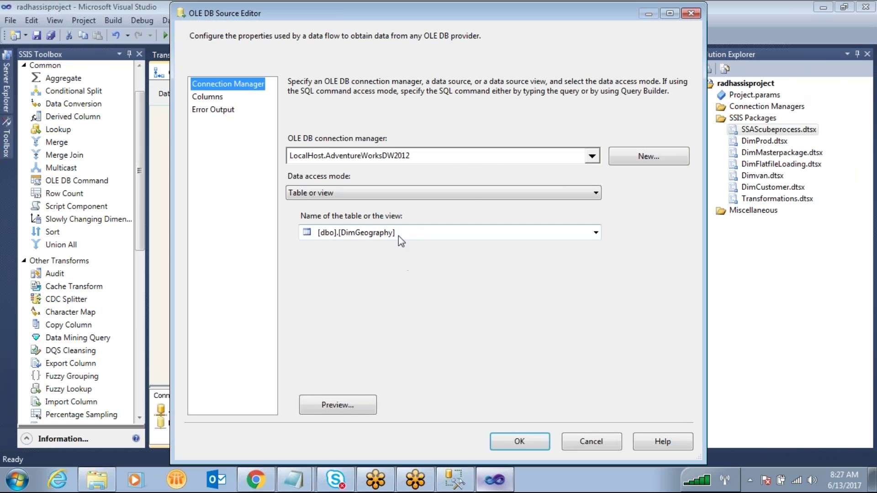
click(212, 97)
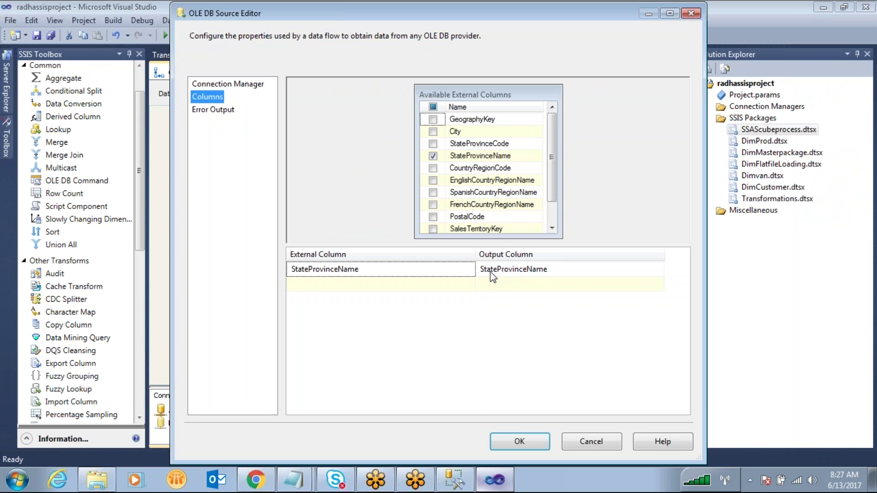
click(588, 447)
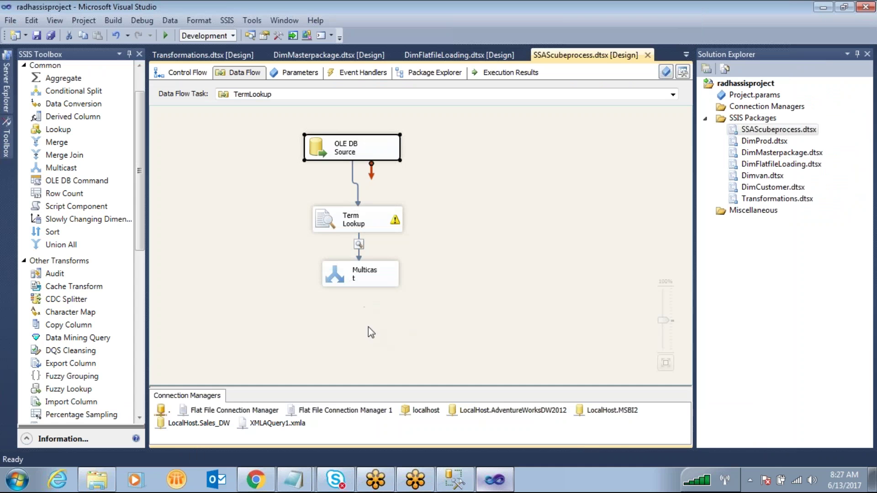
Step: Switch to SQL Server Management Studio, rerun the lookuptable query, and review all its StateProvinceName rows
click(462, 488)
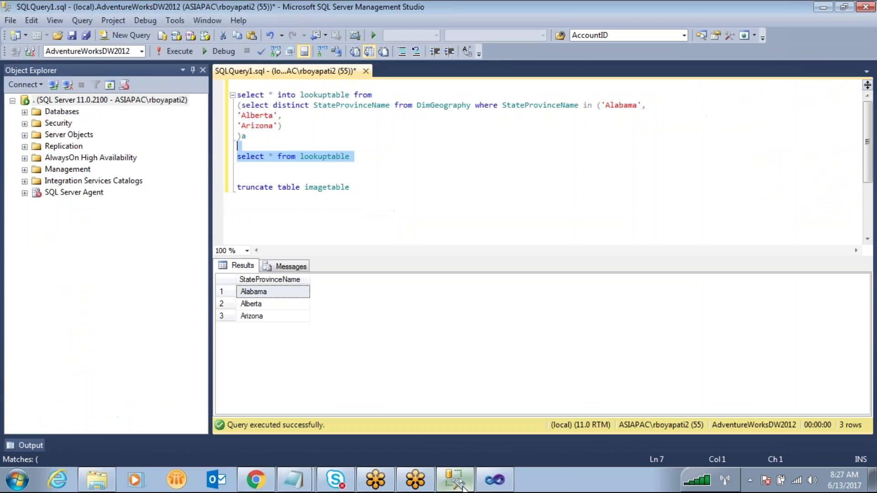
click(363, 177)
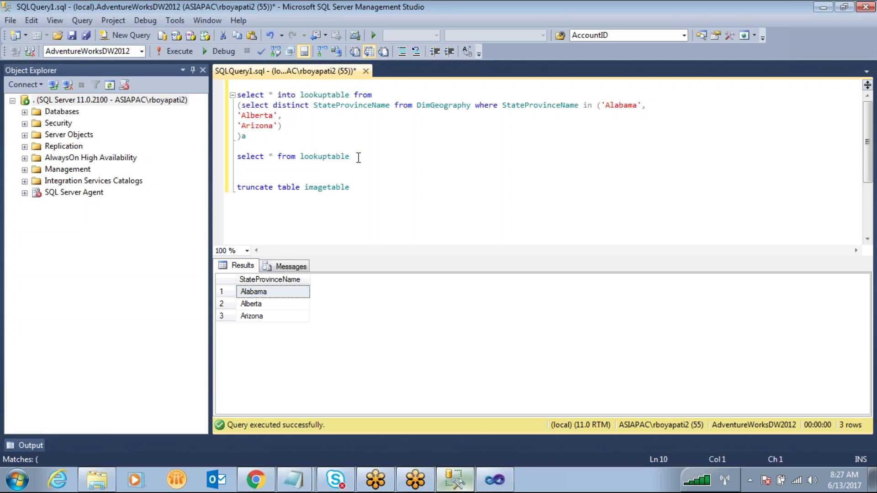
drag(359, 157, 226, 156)
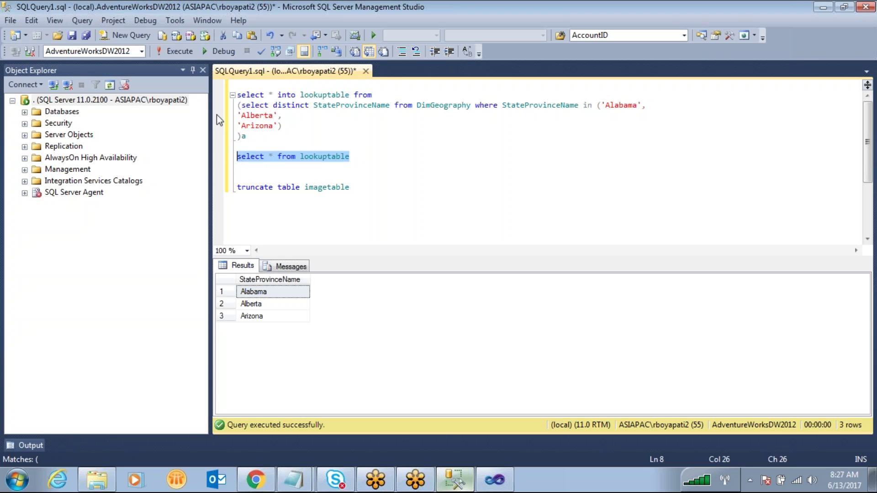
click(189, 55)
click(283, 316)
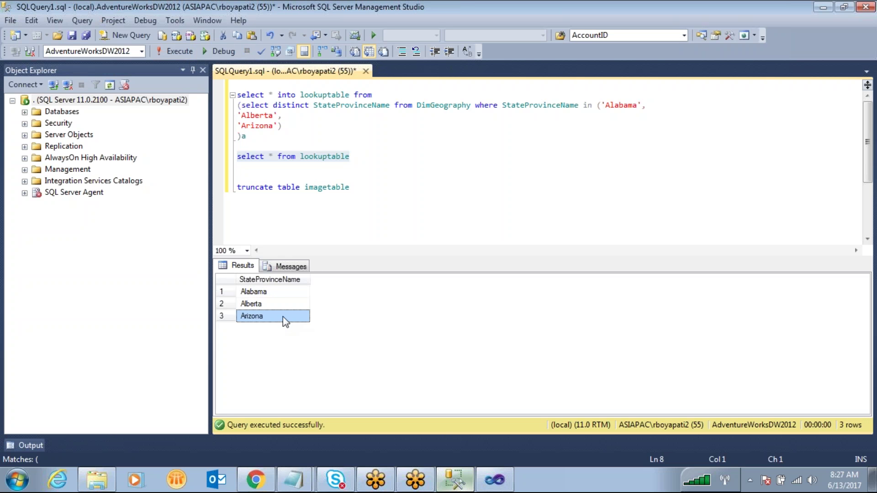
key(ctrl+a)
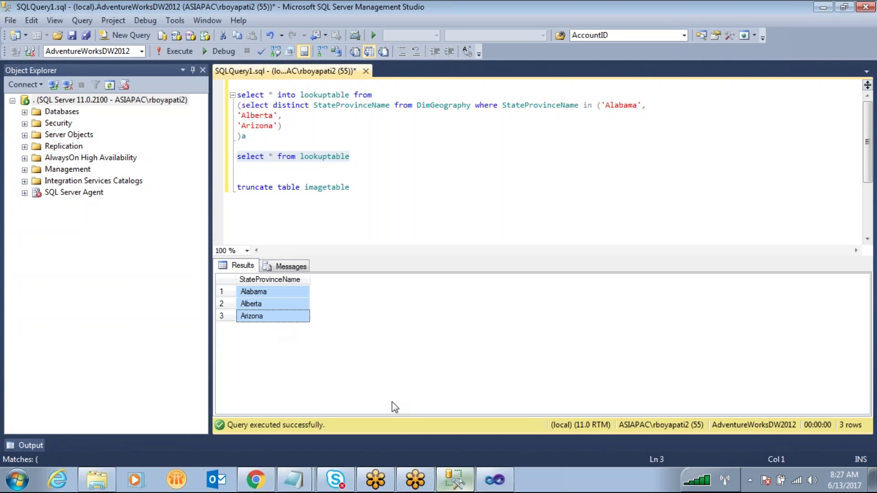
Step: Switch to Visual Studio and set the Term Lookup transformation's reference table to [dbo].[lookuptable]
click(493, 479)
double_click(362, 225)
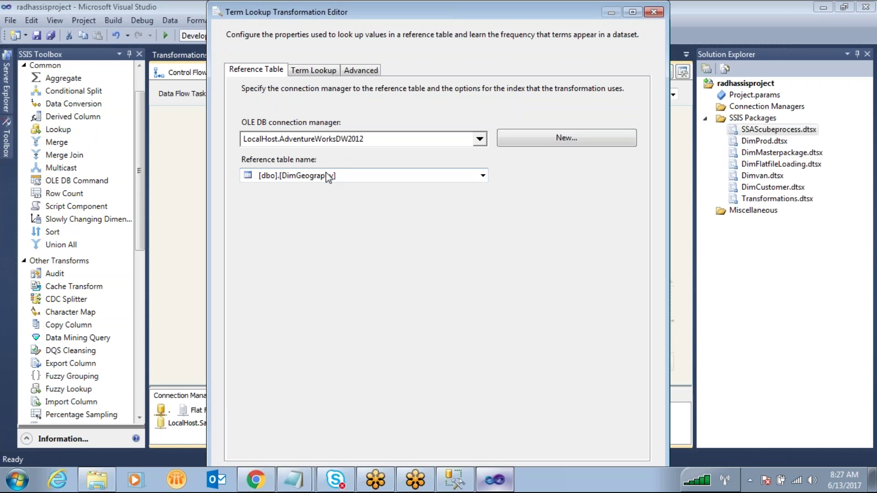
click(329, 176)
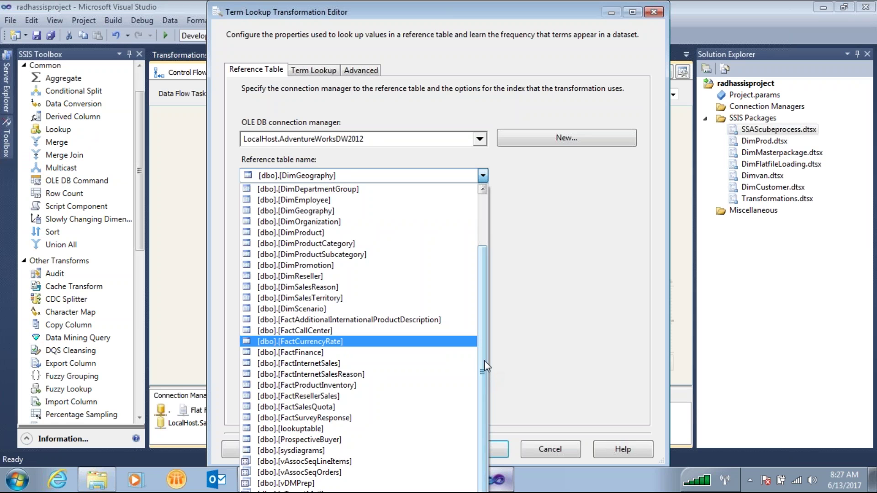
drag(484, 341, 492, 423)
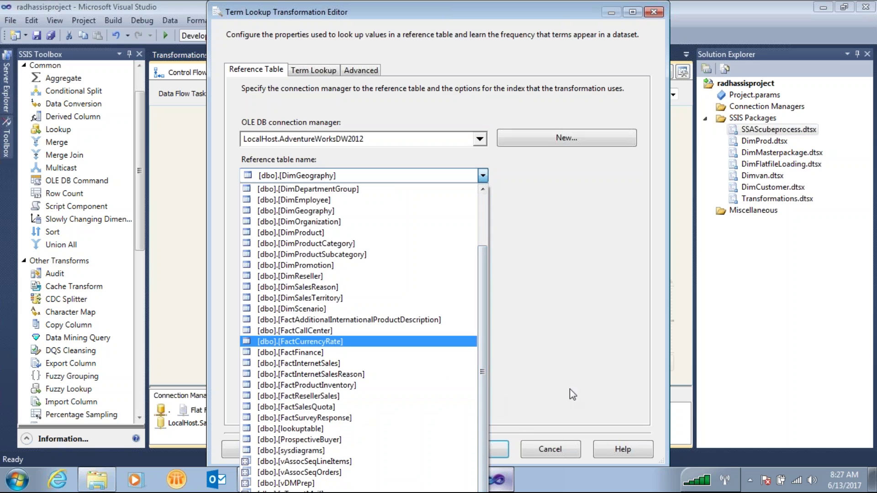
click(319, 428)
Step: Check the StateProvinceName mapping between the input and reference columns, and apply the Term Lookup settings
click(303, 73)
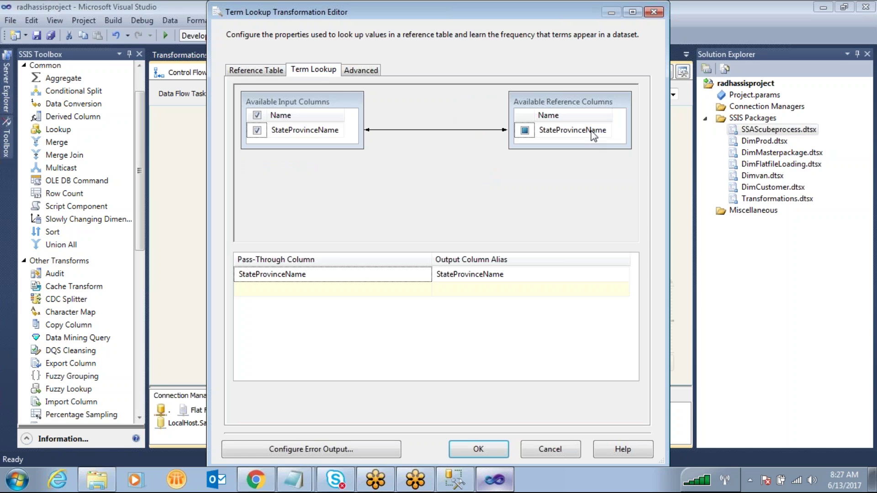
click(305, 133)
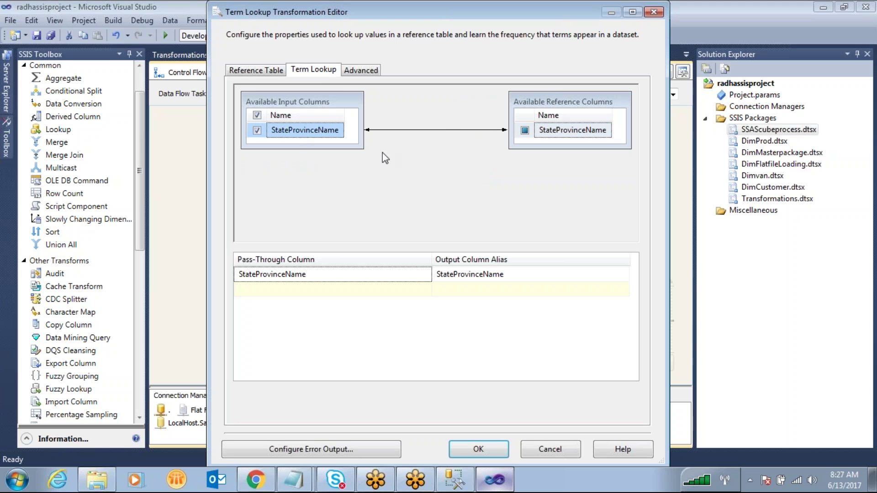
click(483, 447)
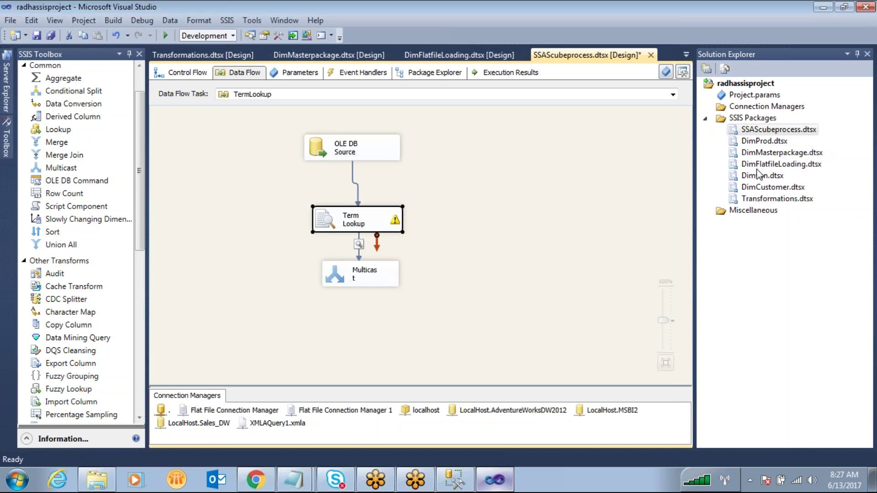
Step: Execute only the TermLookup data flow task from the package's control flow
click(182, 72)
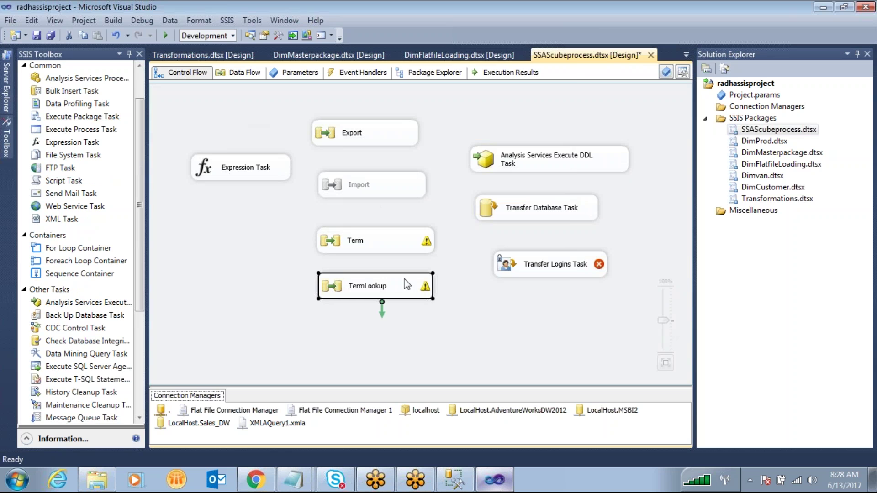
right_click(388, 285)
click(448, 140)
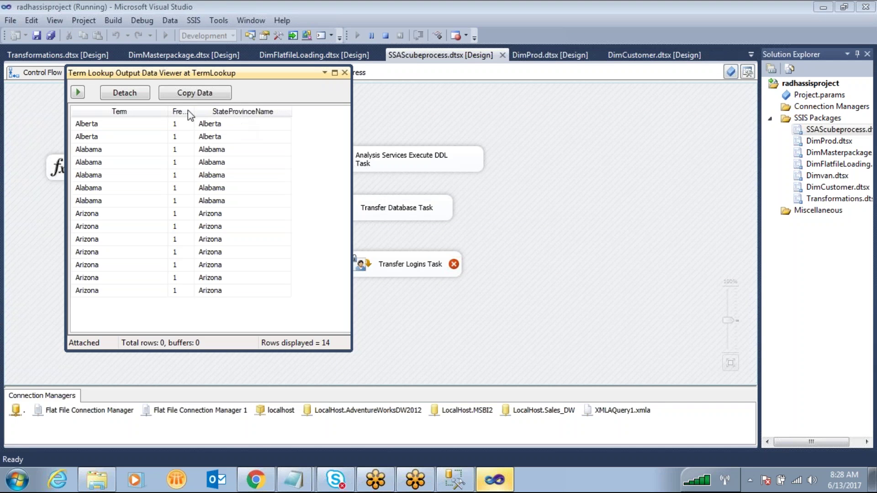
Step: Widen the Term Lookup data viewer and its Frequency and StateProvinceName columns, and examine the Alabama and Arizona rows
drag(194, 111, 249, 111)
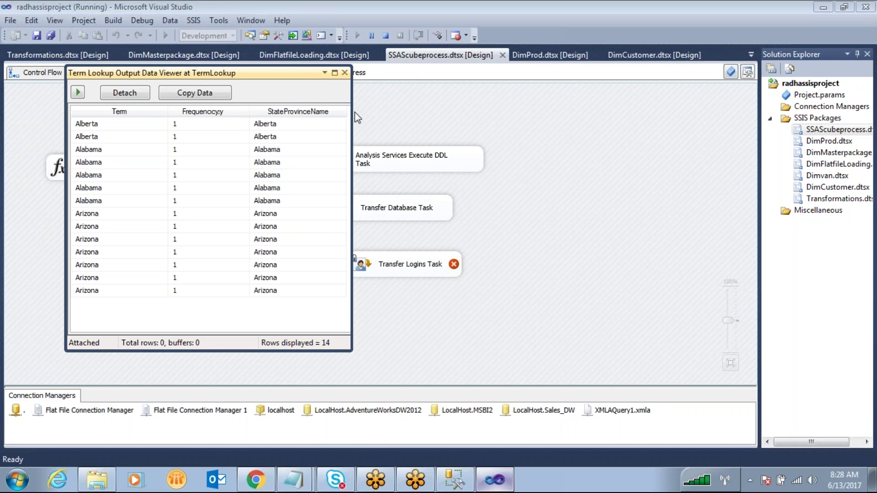
drag(351, 114, 643, 114)
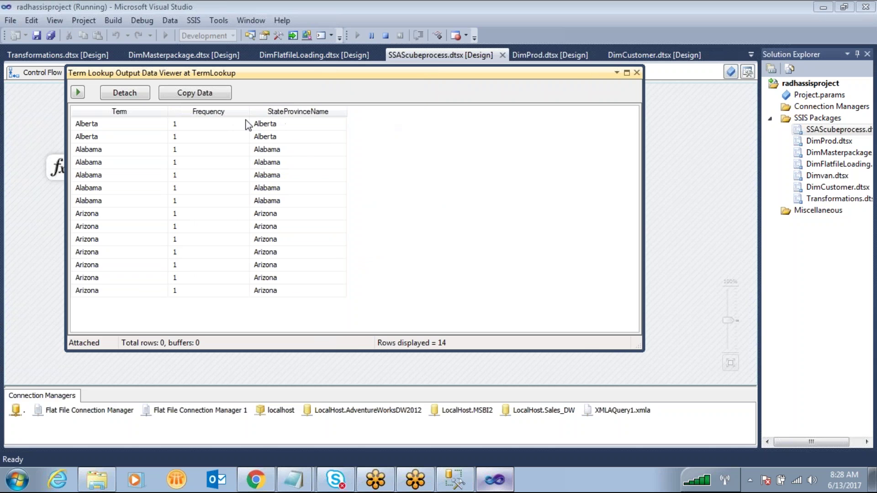
drag(249, 112, 290, 119)
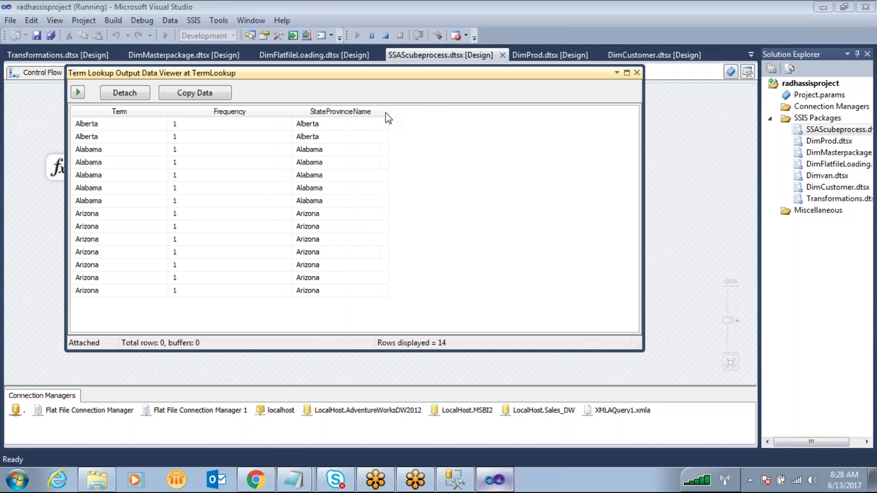
drag(389, 112, 555, 112)
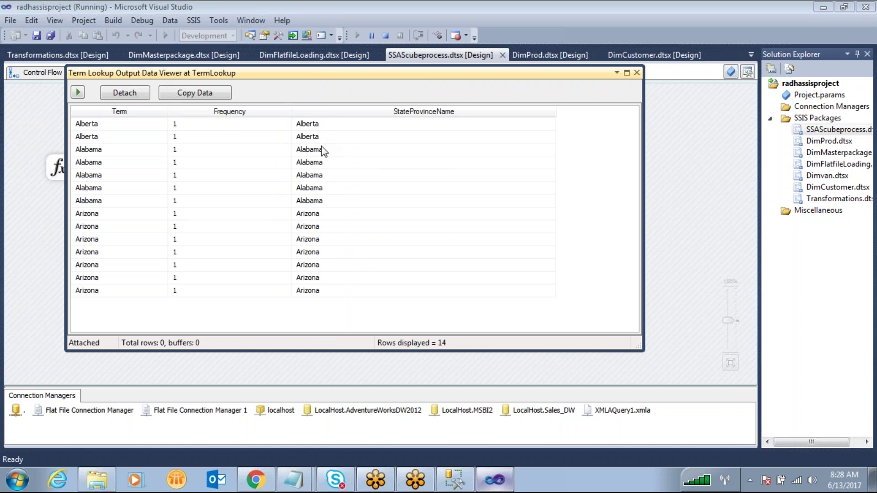
click(311, 153)
click(307, 215)
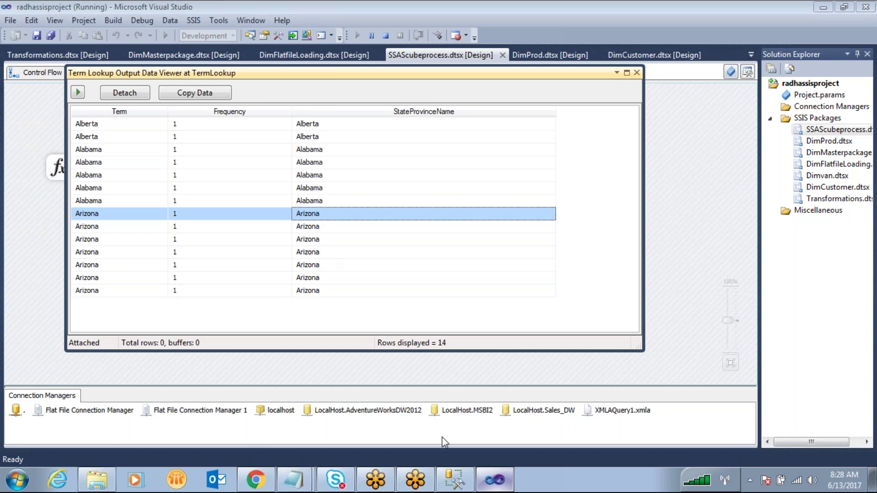
Step: Rerun the lookuptable query in SQL Server Management Studio, review its StateProvinceName rows, and return to Visual Studio
click(454, 480)
drag(383, 158, 237, 145)
key(F5)
drag(286, 317, 281, 284)
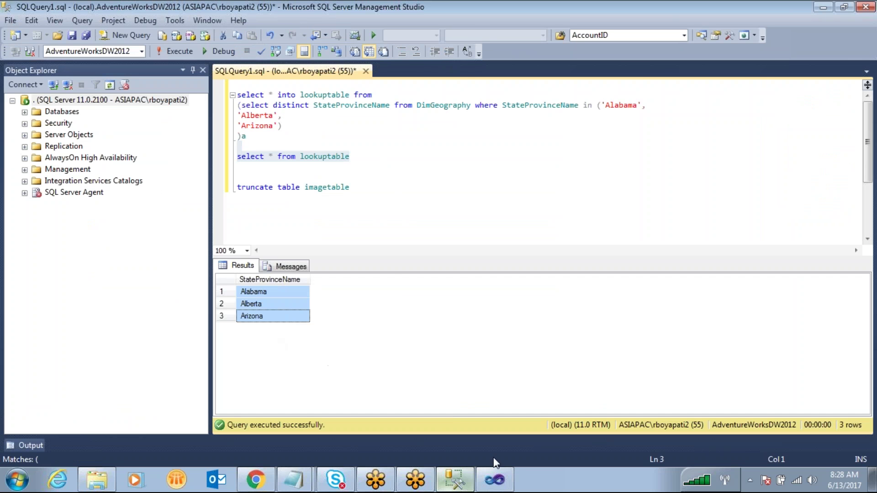
click(494, 480)
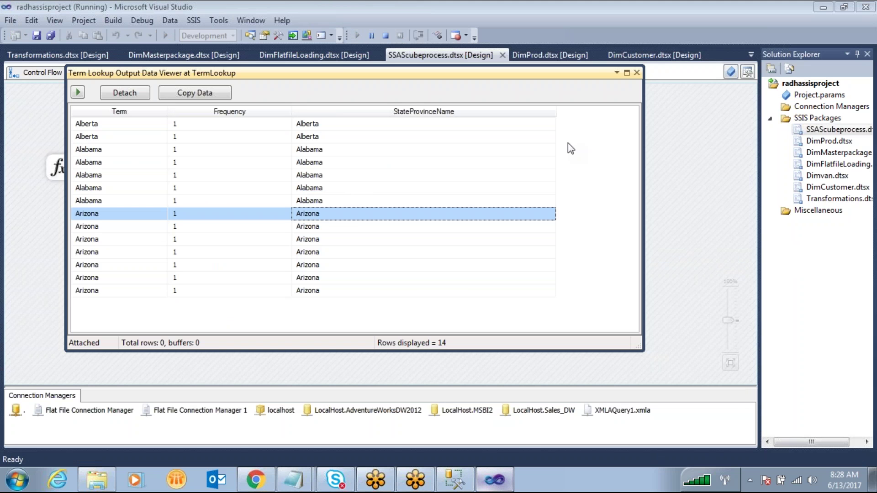
click(593, 46)
mouse_move(309, 99)
mouse_down()
mouse_move(312, 265)
mouse_move(601, 260)
mouse_move(351, 92)
mouse_move(299, 93)
mouse_up()
mouse_move(198, 128)
mouse_down()
mouse_move(294, 133)
mouse_move(296, 139)
mouse_move(227, 168)
mouse_up()
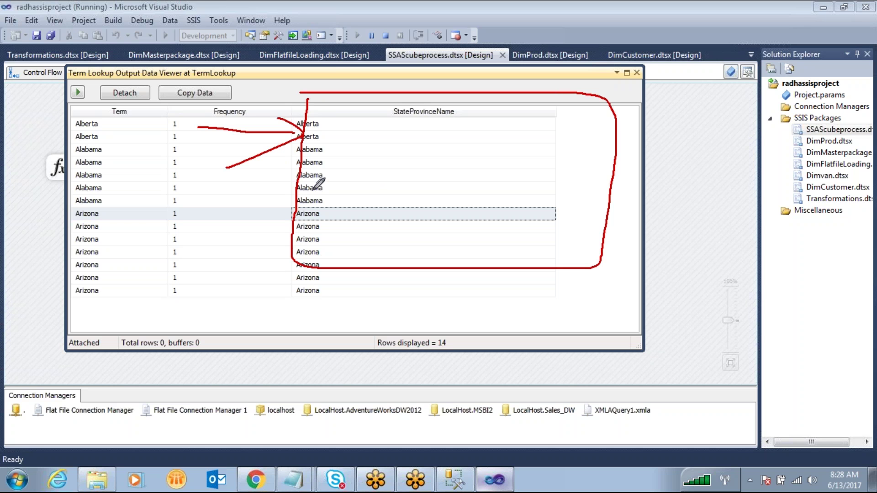
drag(724, 224, 718, 309)
mouse_move(813, 297)
mouse_down()
mouse_move(808, 209)
mouse_move(726, 211)
mouse_up()
click(767, 143)
mouse_move(765, 144)
mouse_down()
mouse_move(762, 208)
mouse_move(783, 180)
mouse_up()
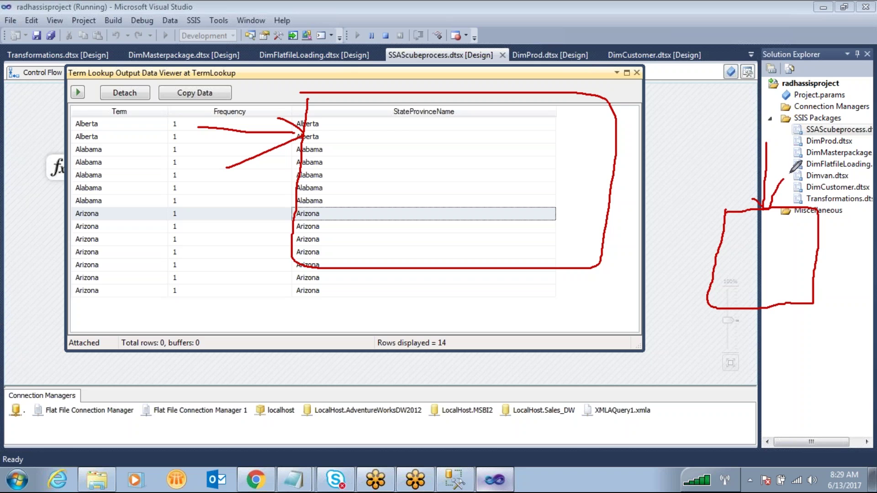
drag(545, 129, 728, 235)
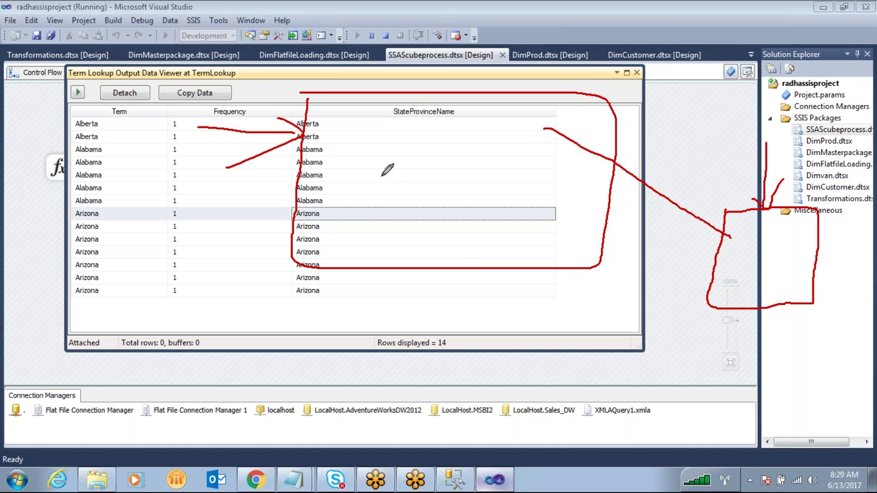
mouse_move(150, 88)
mouse_down()
mouse_move(58, 207)
mouse_move(496, 214)
mouse_move(59, 117)
mouse_up()
click(566, 37)
click(684, 42)
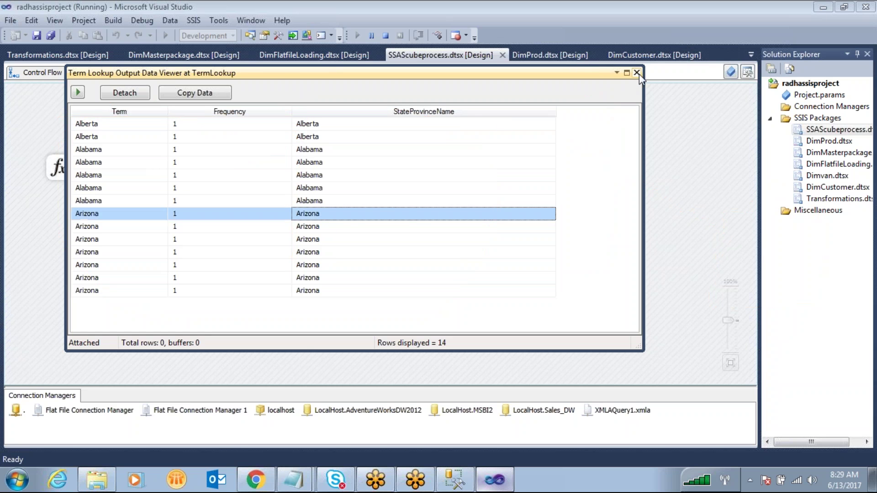
Step: Close the Term Lookup output data viewer and stop debugging the package
click(637, 72)
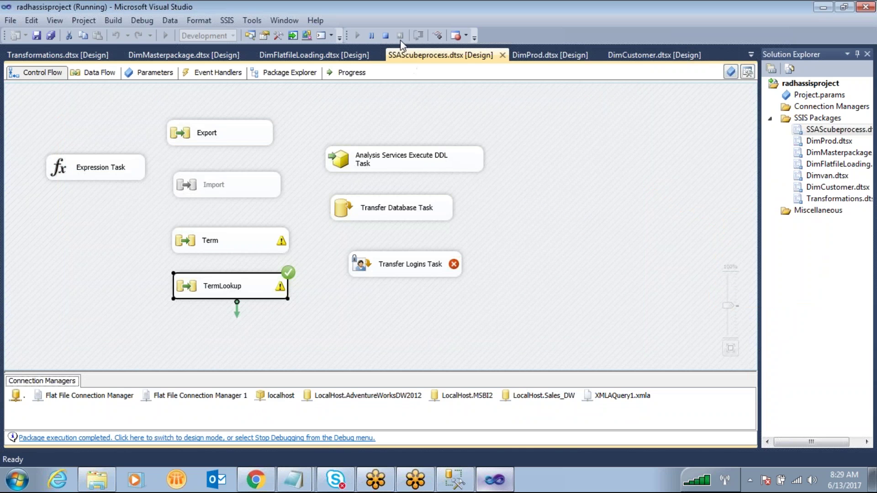
click(385, 35)
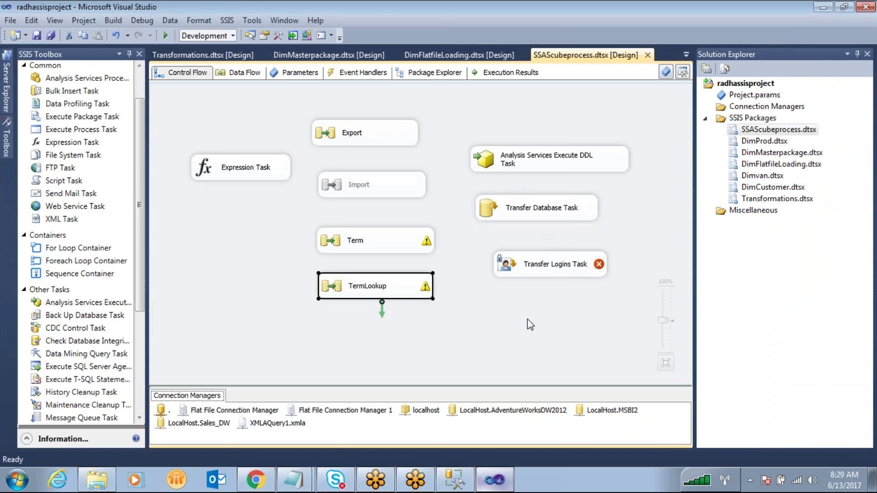
click(529, 324)
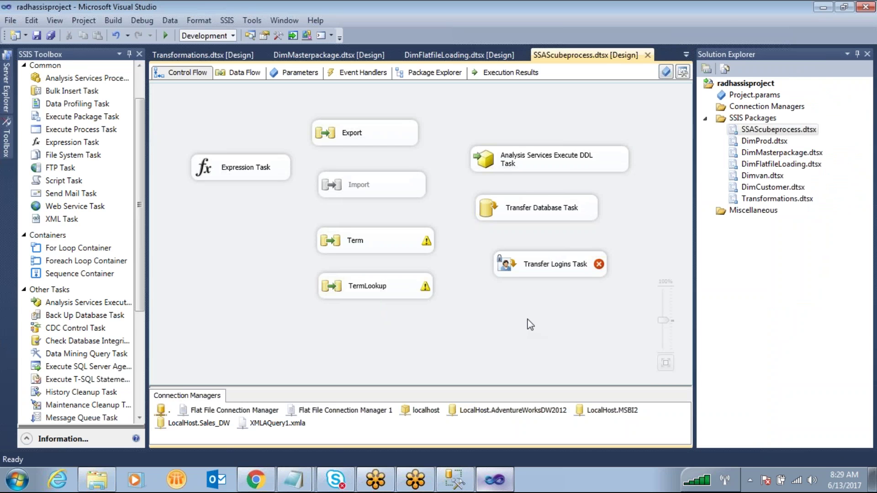